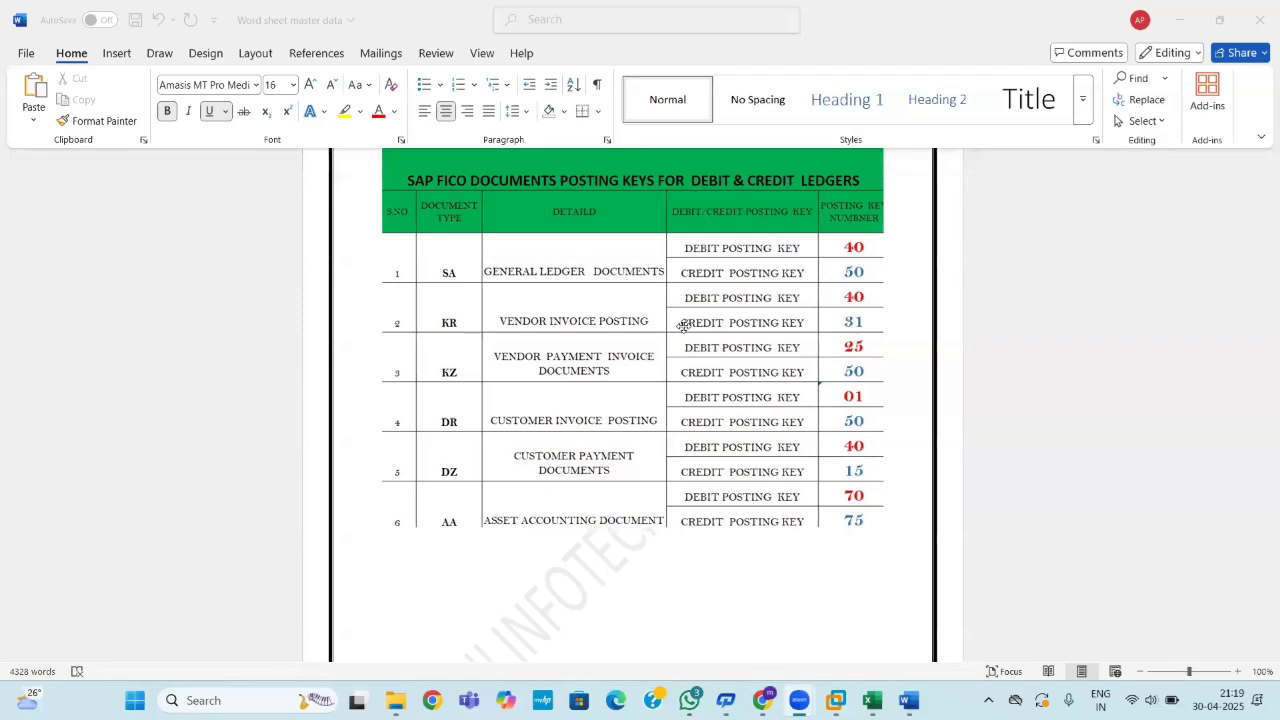
Switch from Word to the Excel workbook showing the AP documents posting sheet.
click(872, 700)
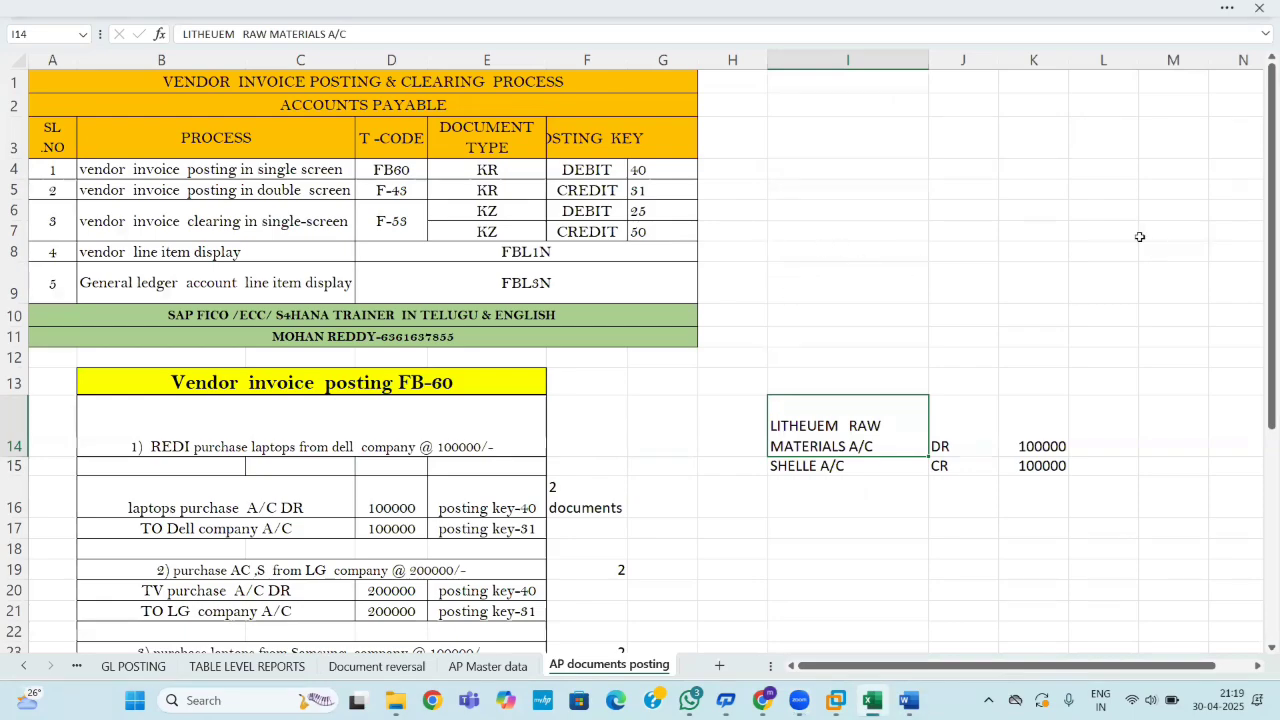
Widen column F so the posting key headings fit.
drag(628, 64, 688, 64)
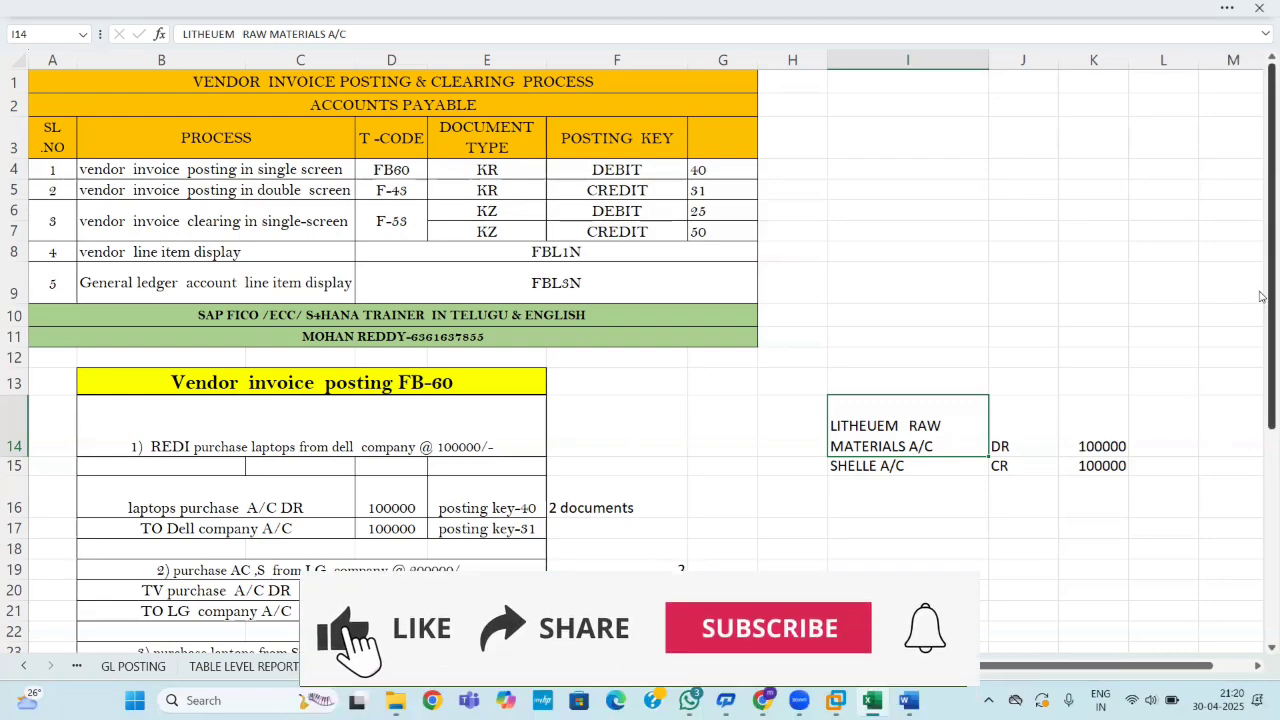
Bring the SAP logon screen in VMware Workstation to the front.
click(836, 700)
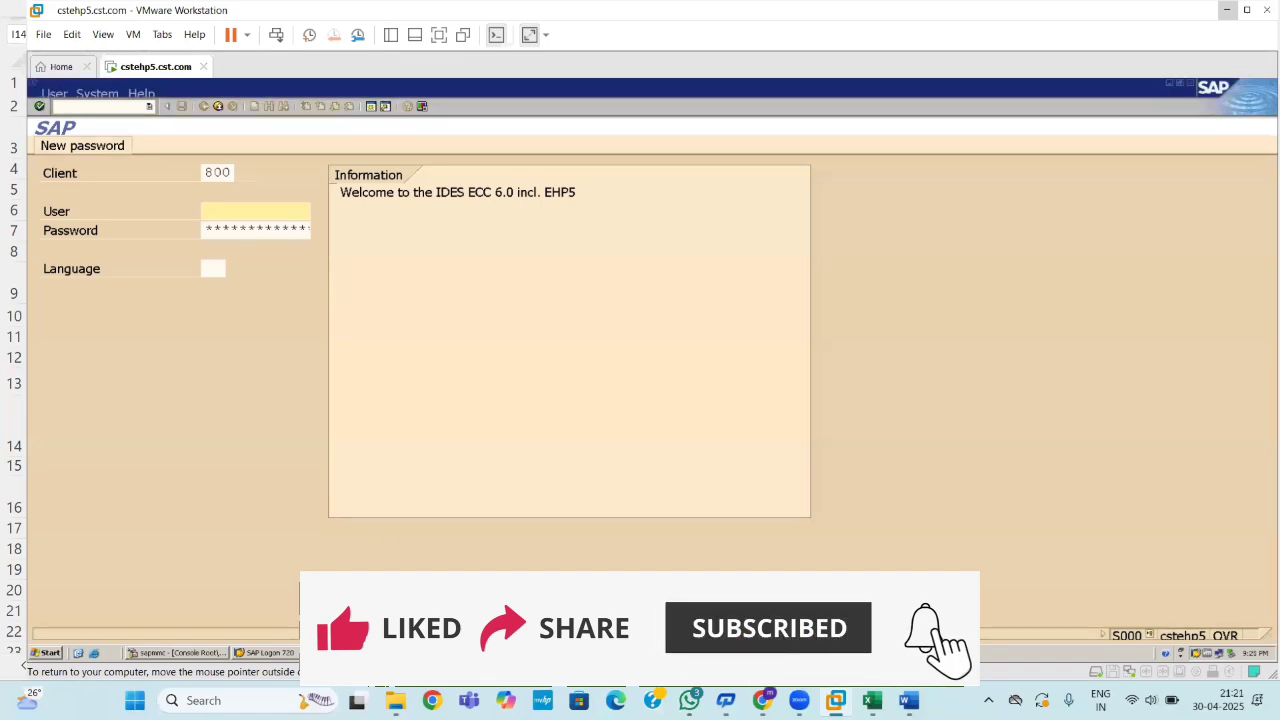
Close the duplicate SAP logon session with /i.
click(128, 258)
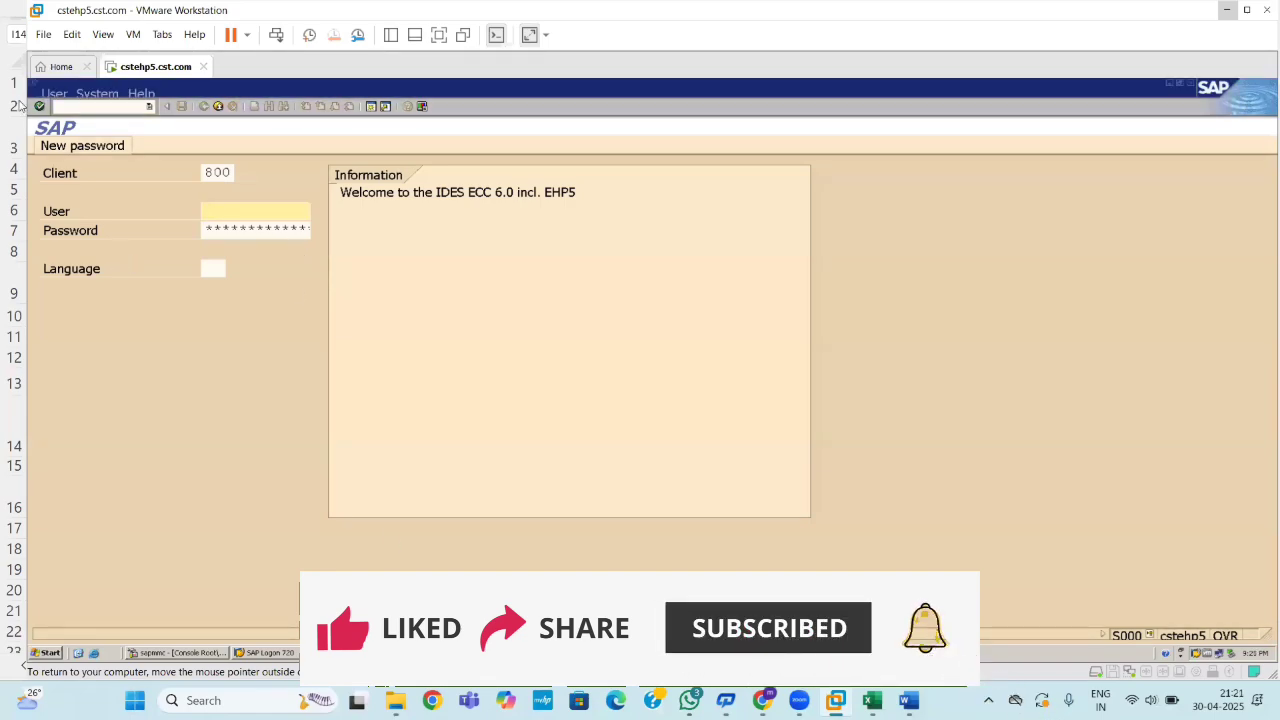
click(119, 106)
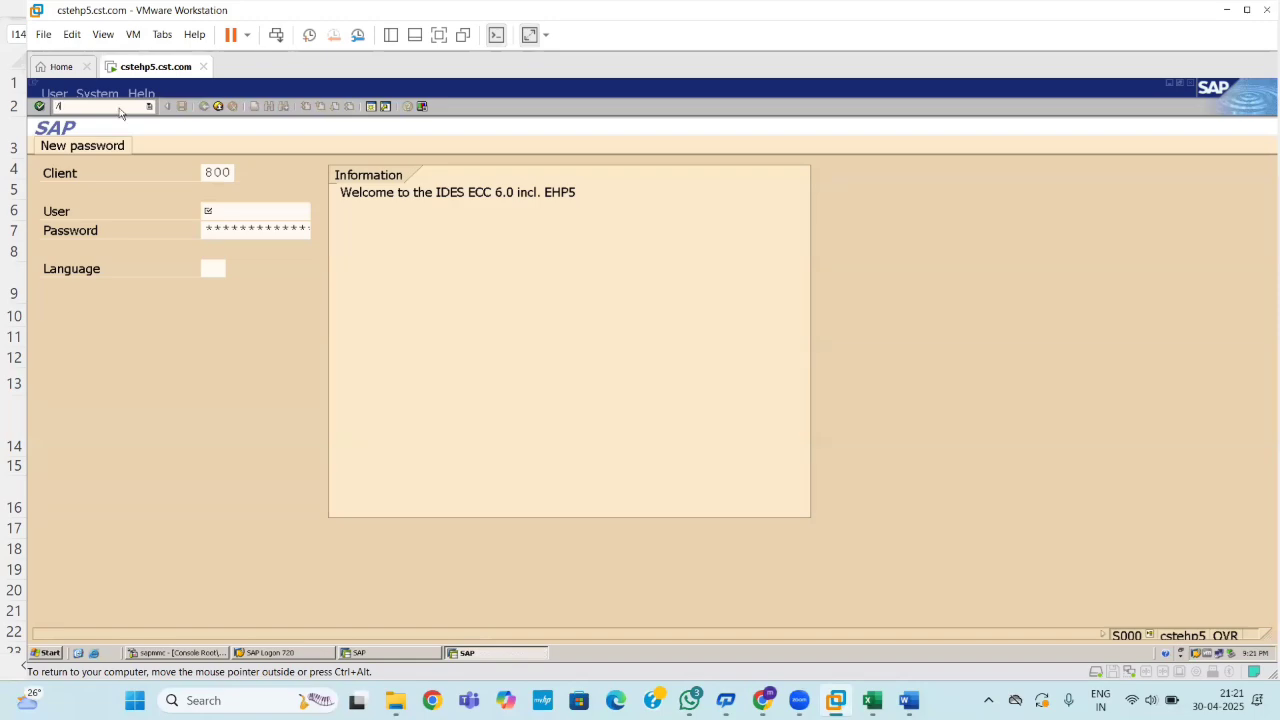
text(/i)
key(Return)
Log on to client 800 with the saved user name and the password.
click(241, 216)
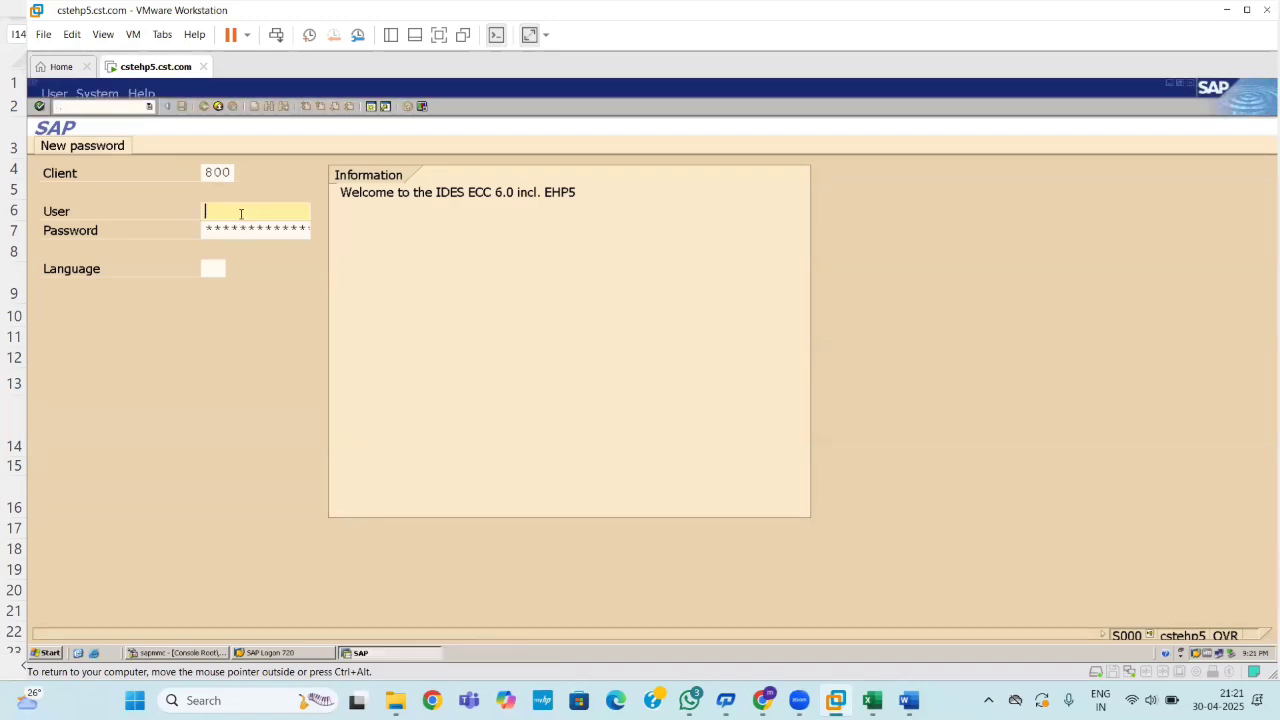
text(s)
click(244, 227)
key(Tab)
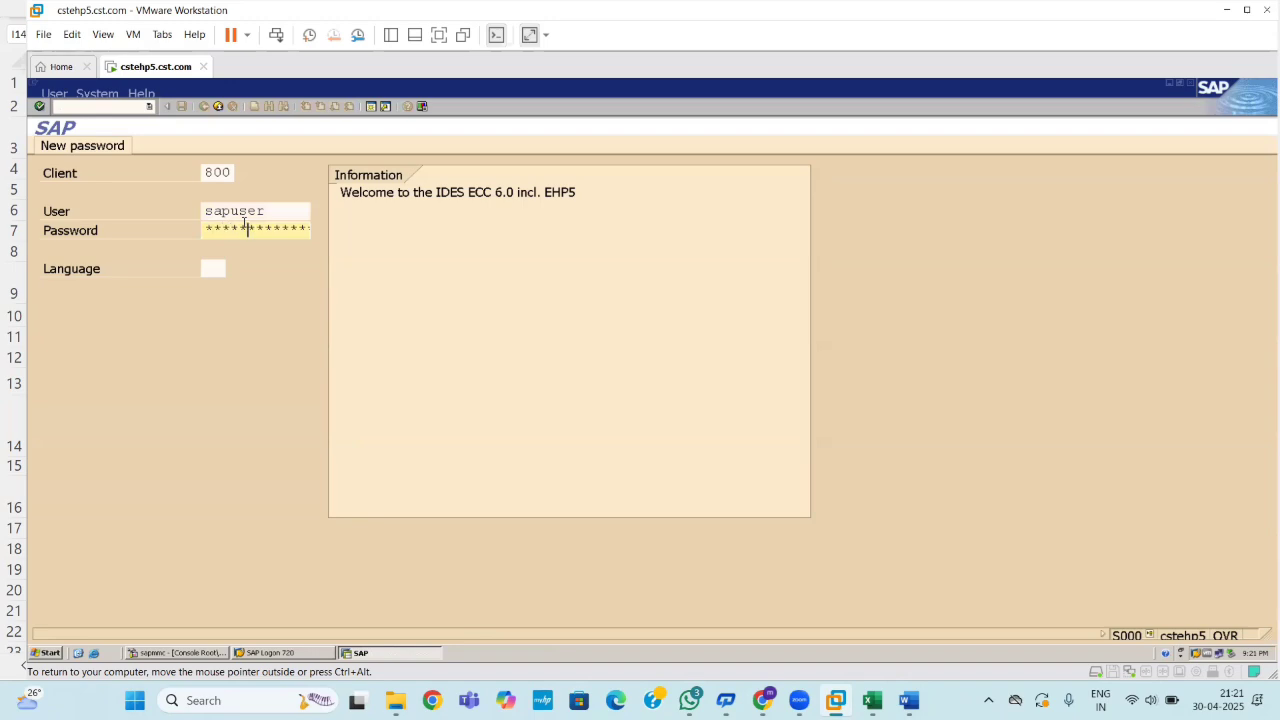
key(Return)
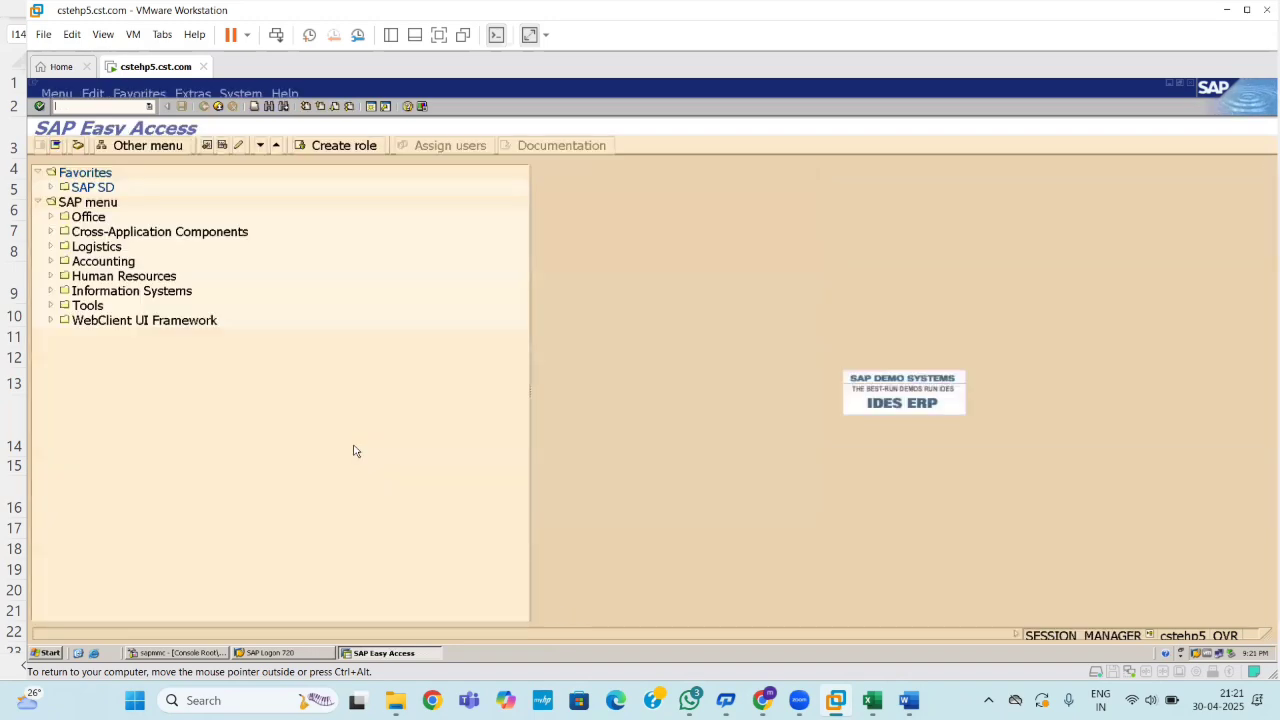
click(116, 108)
Review the Word reference notes around page 24, then minimize Word to return to SAP.
mouse_move(836, 700)
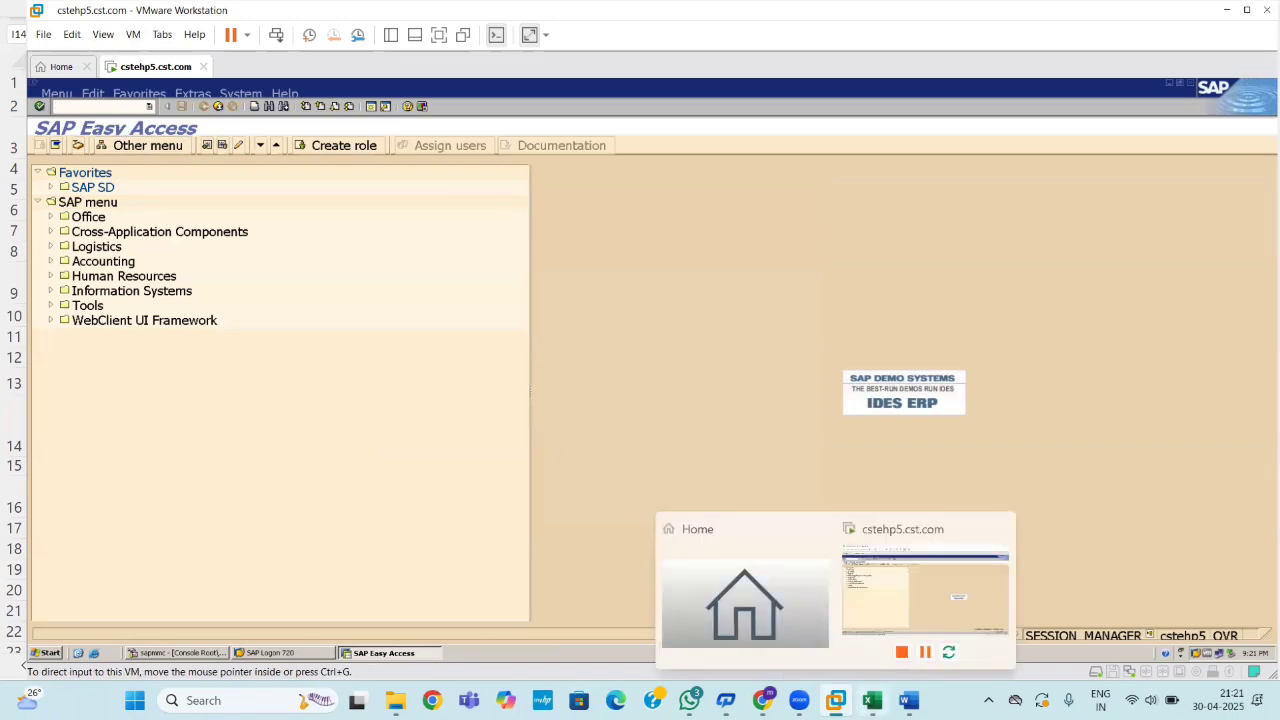
click(908, 700)
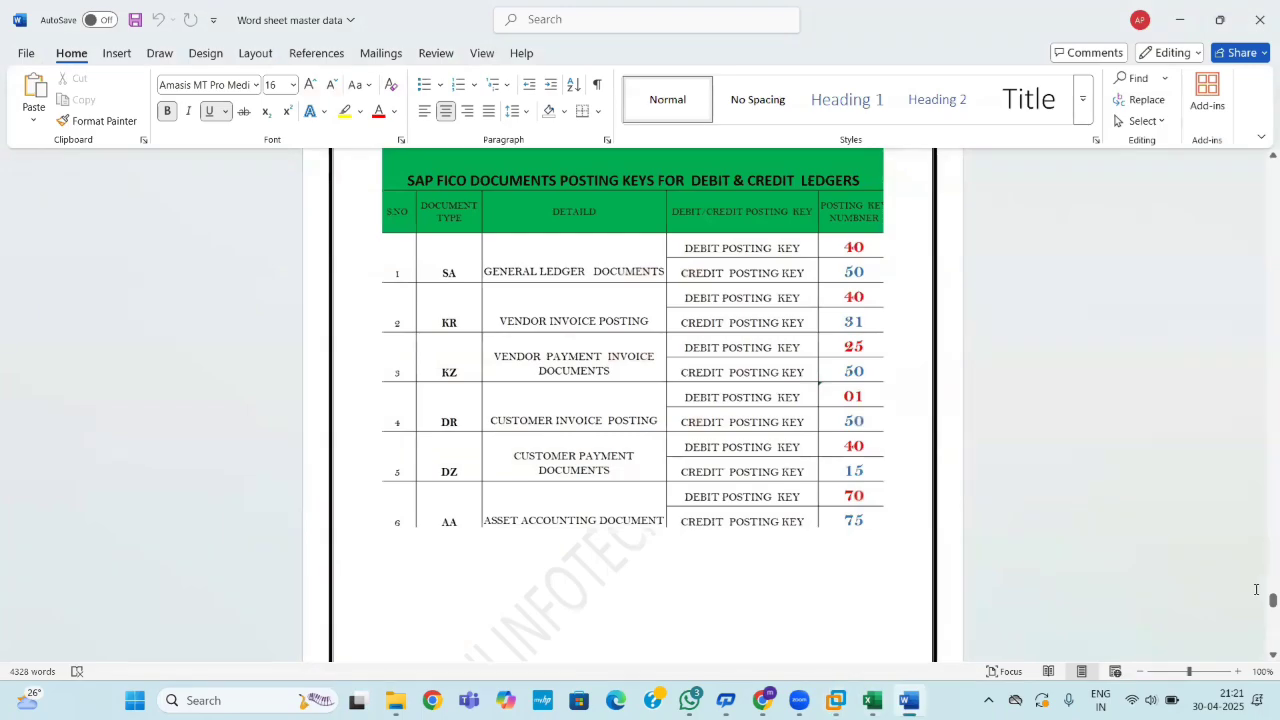
mouse_move(1272, 600)
mouse_down()
mouse_move(1262, 537)
mouse_move(1262, 606)
mouse_up()
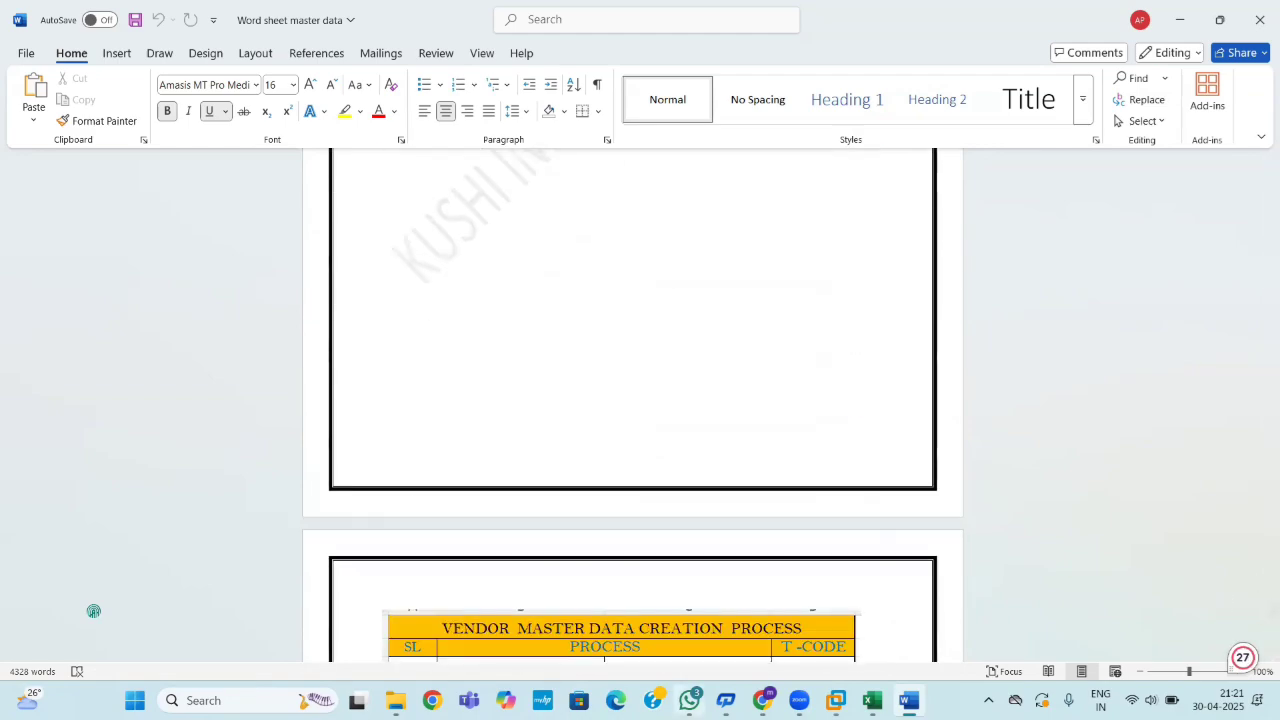
mouse_move(689, 700)
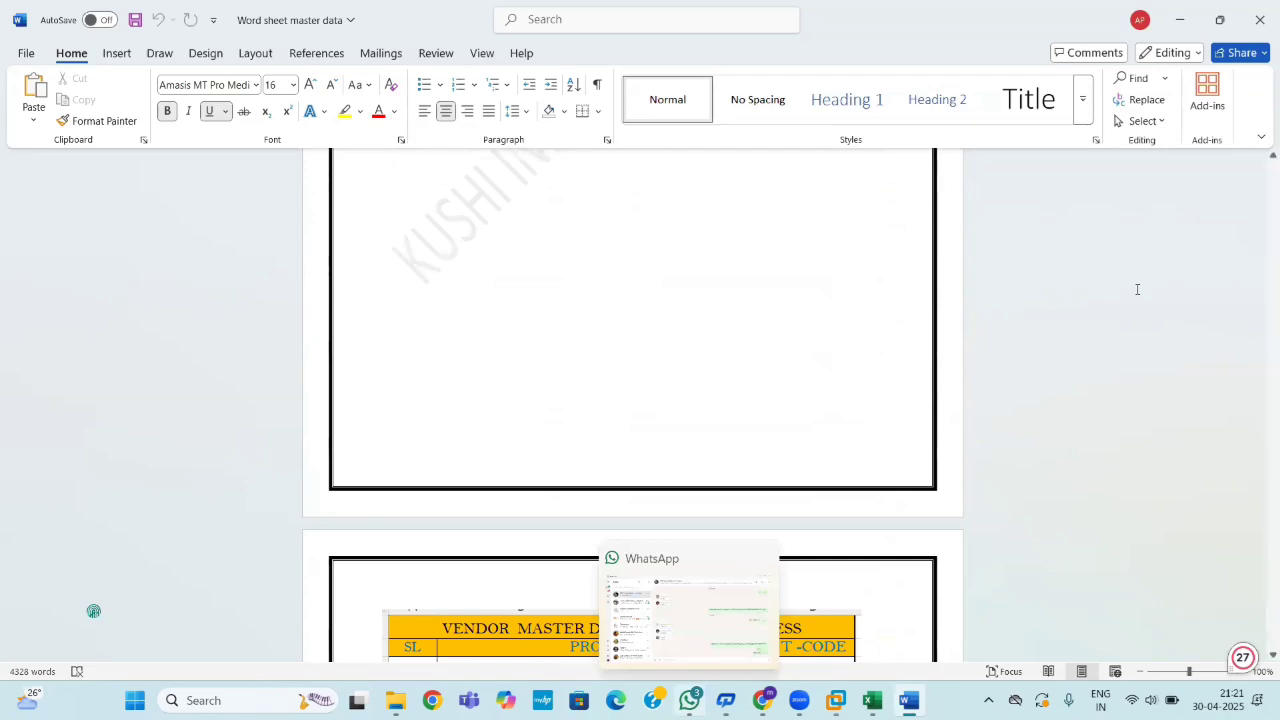
click(1177, 18)
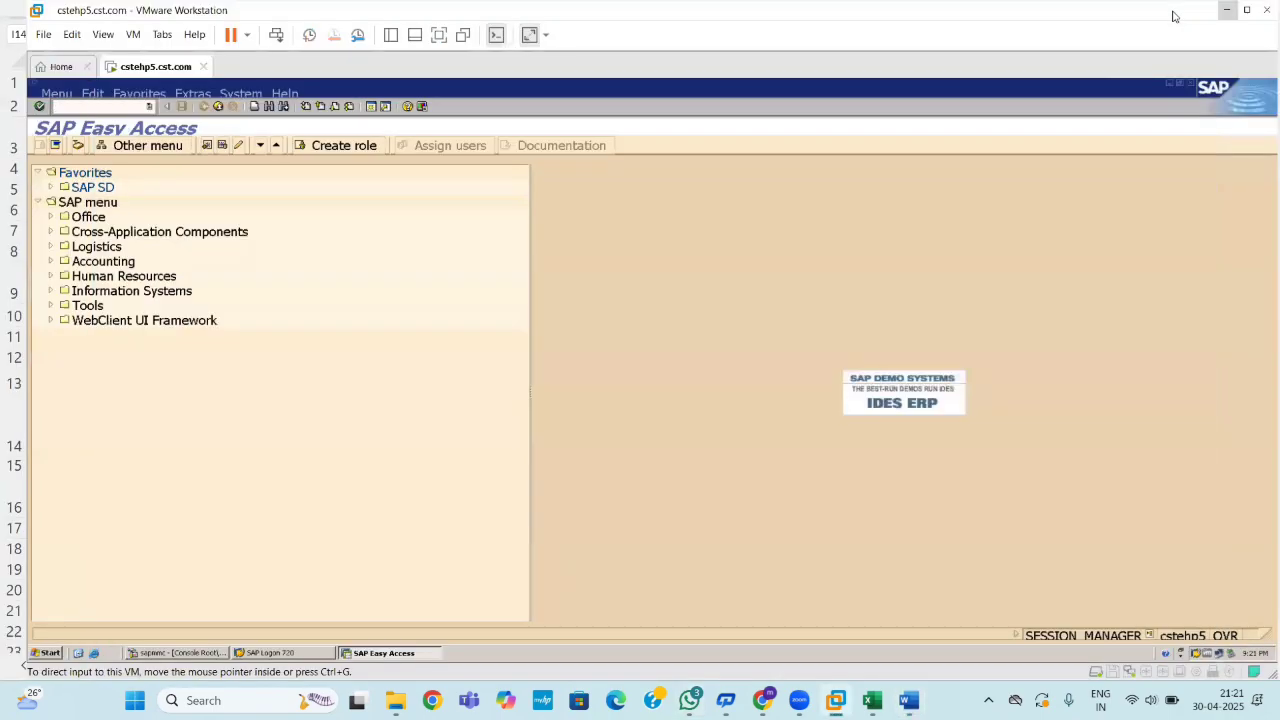
Minimize and restore the SAP virtual machine window, then focus the SAP command field.
click(1227, 10)
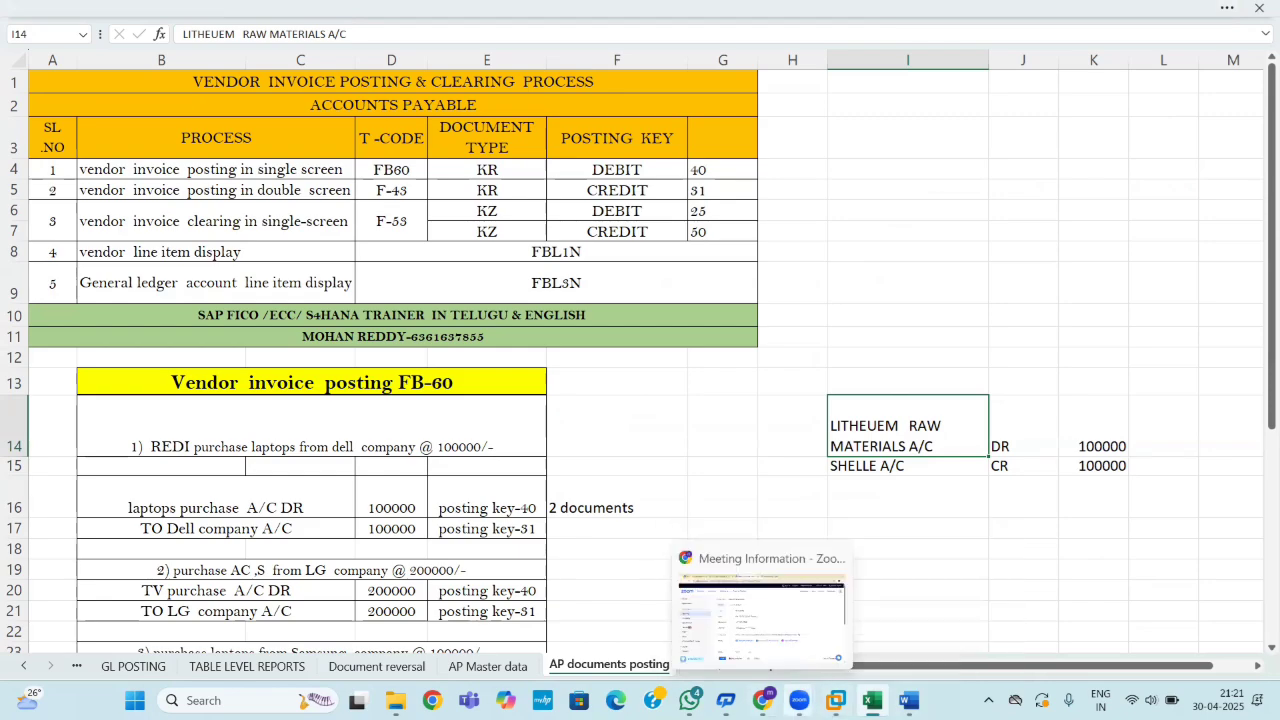
mouse_move(836, 701)
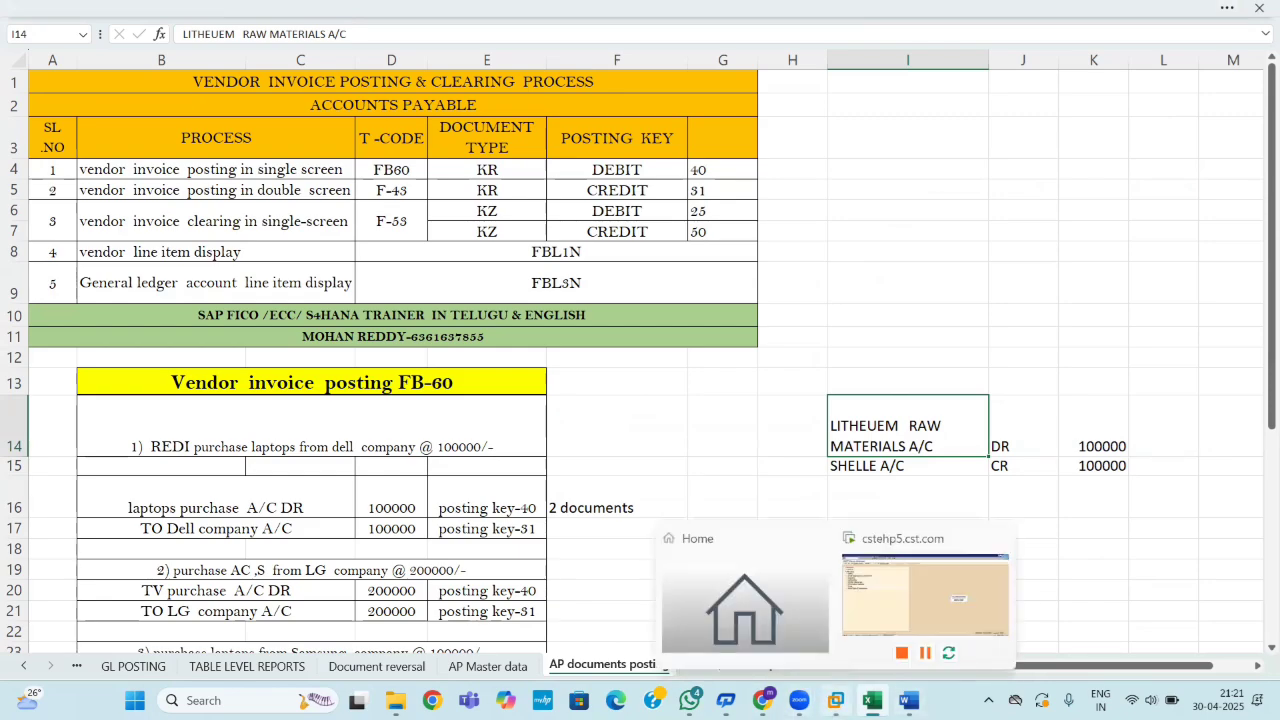
click(925, 595)
click(72, 34)
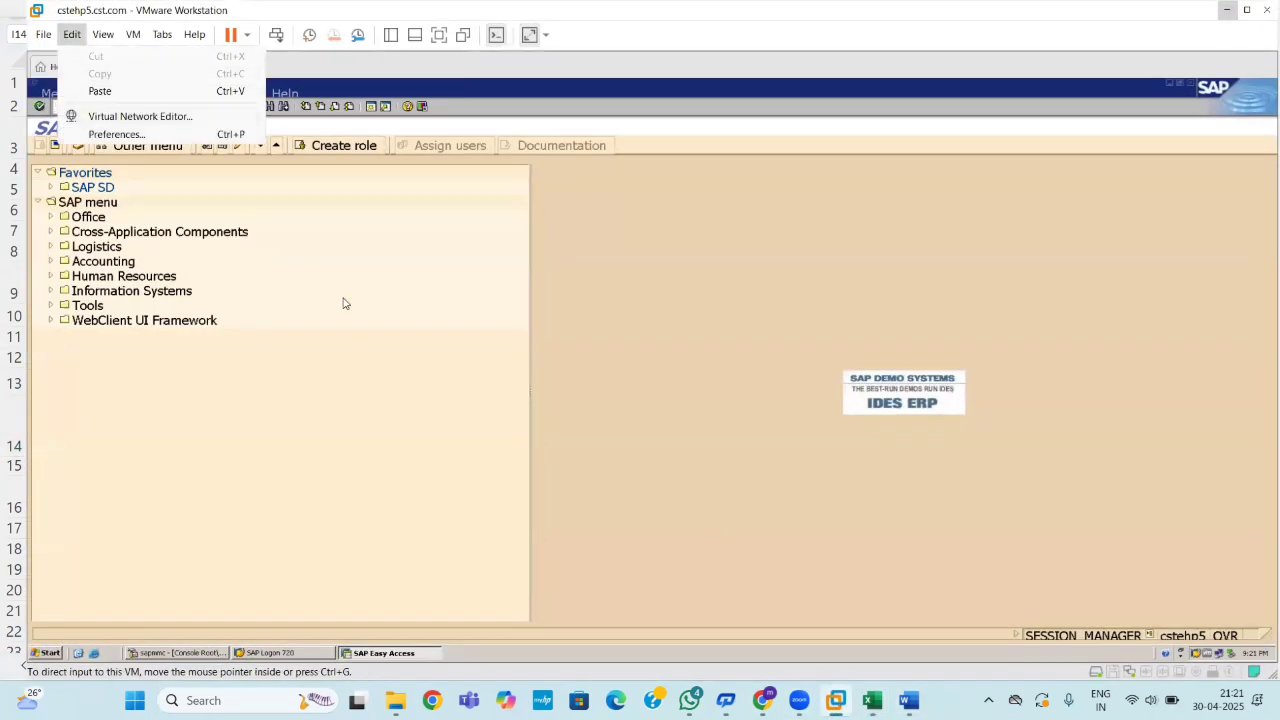
click(596, 252)
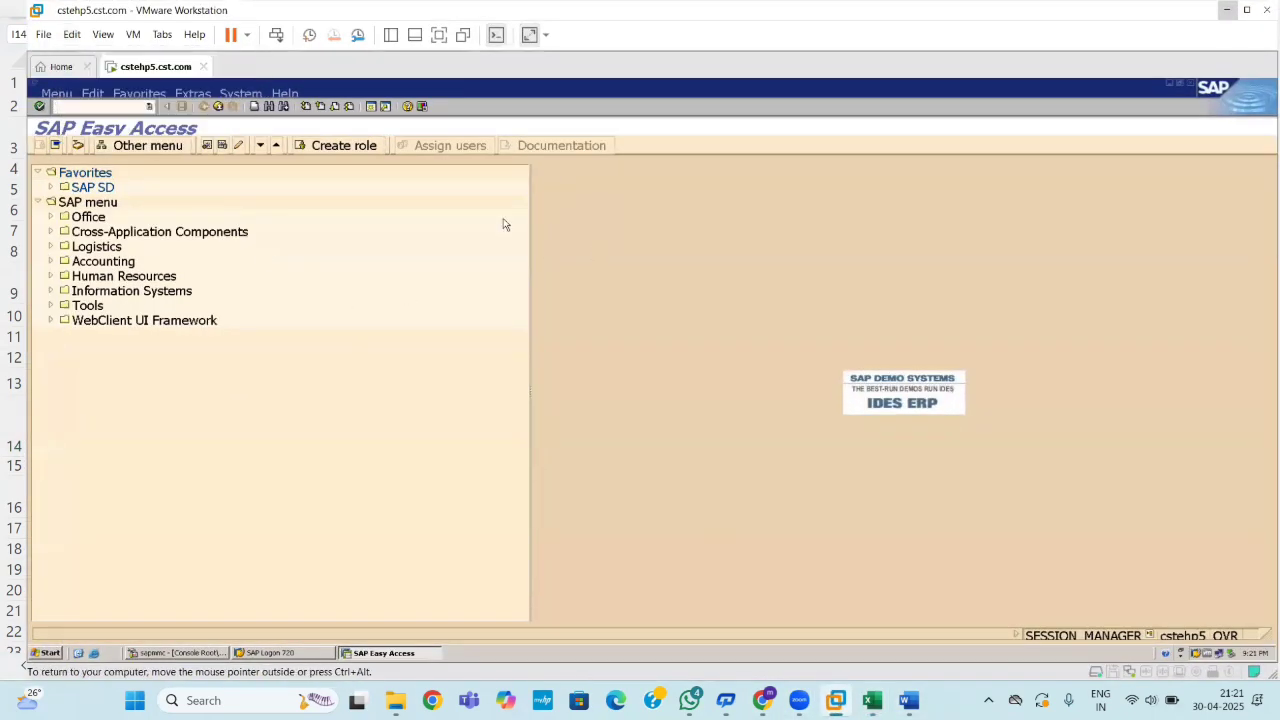
click(72, 106)
Start F-53 and enter document date 30.04.2025 and company code 1100.
text(f-53)
key(Return)
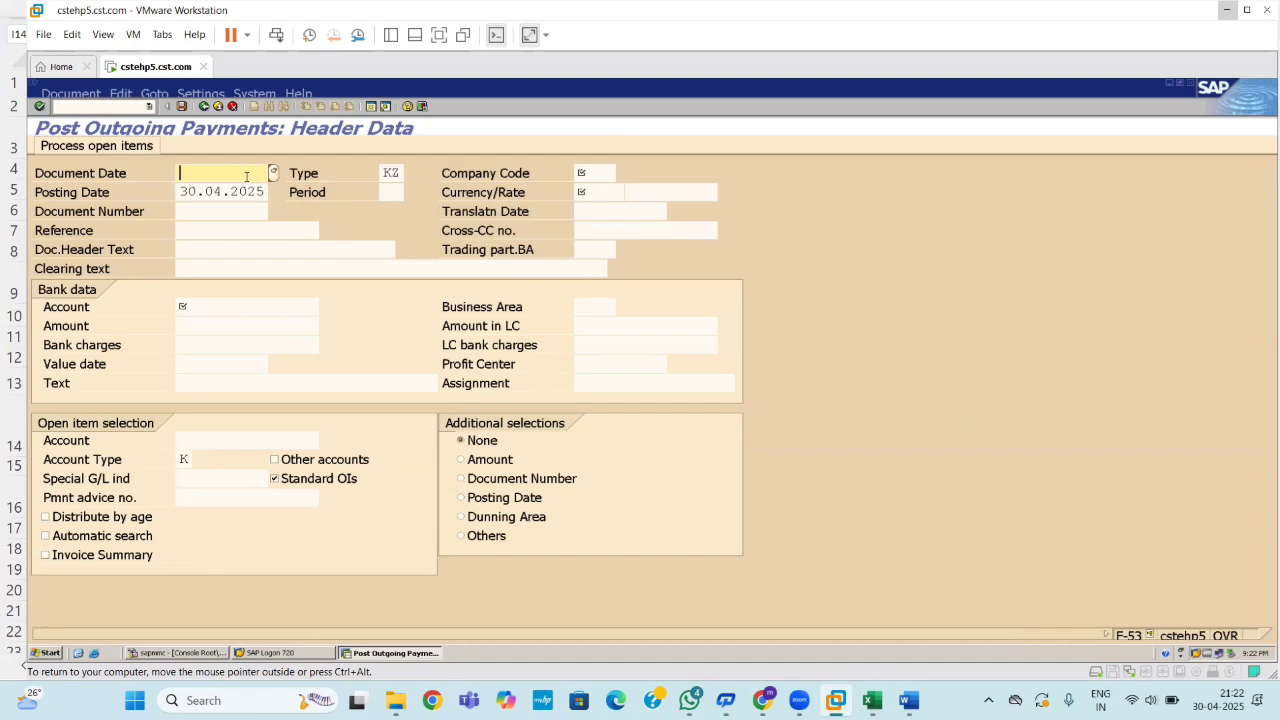
text(30.04.2025)
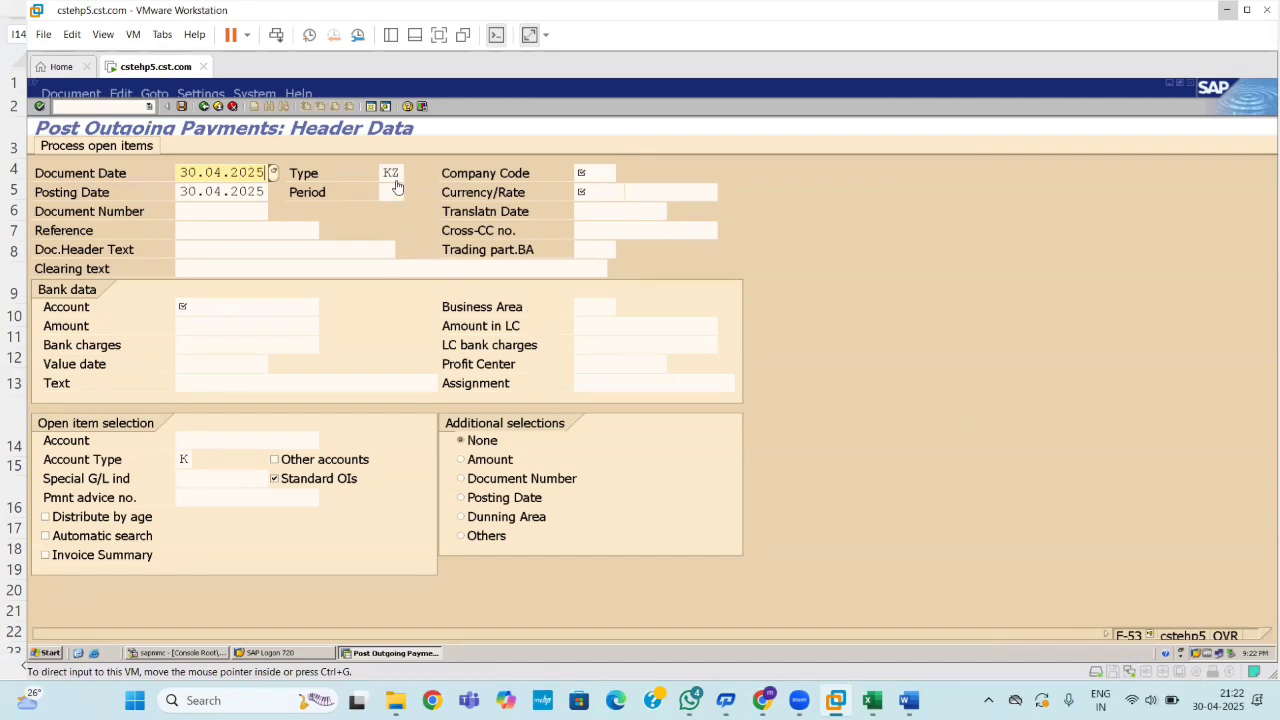
click(594, 175)
text(1100)
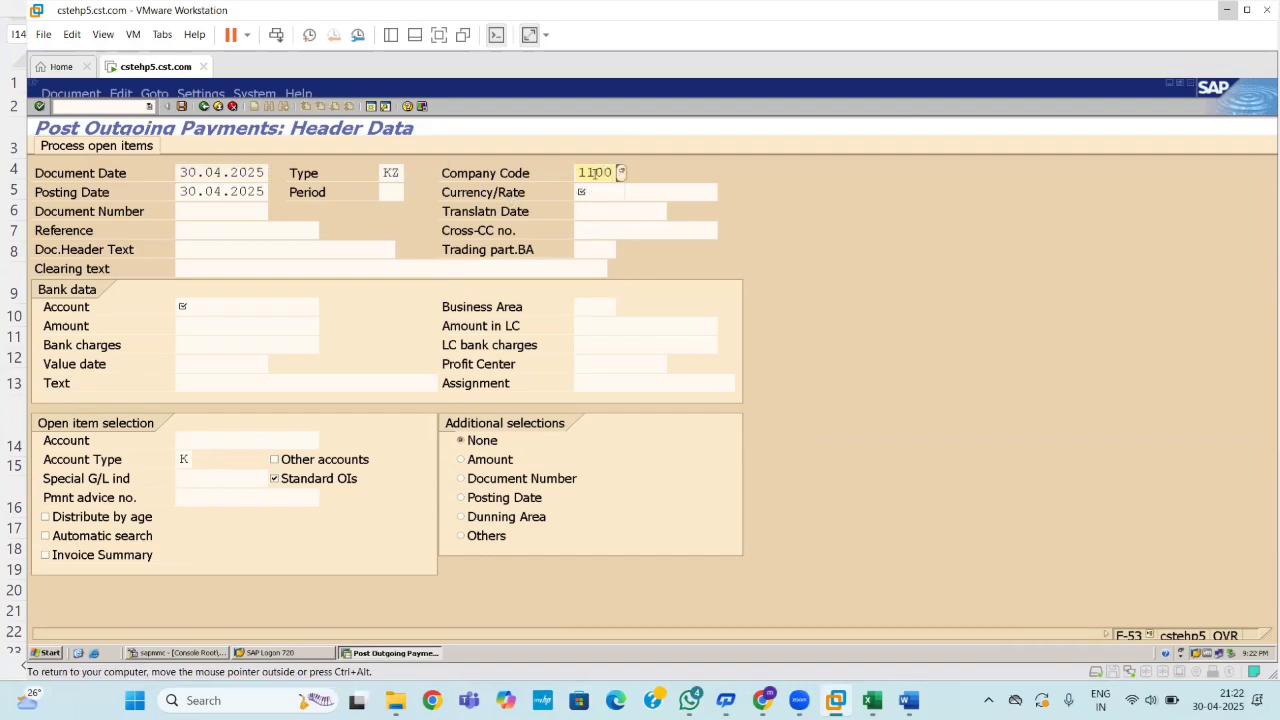
key(Return)
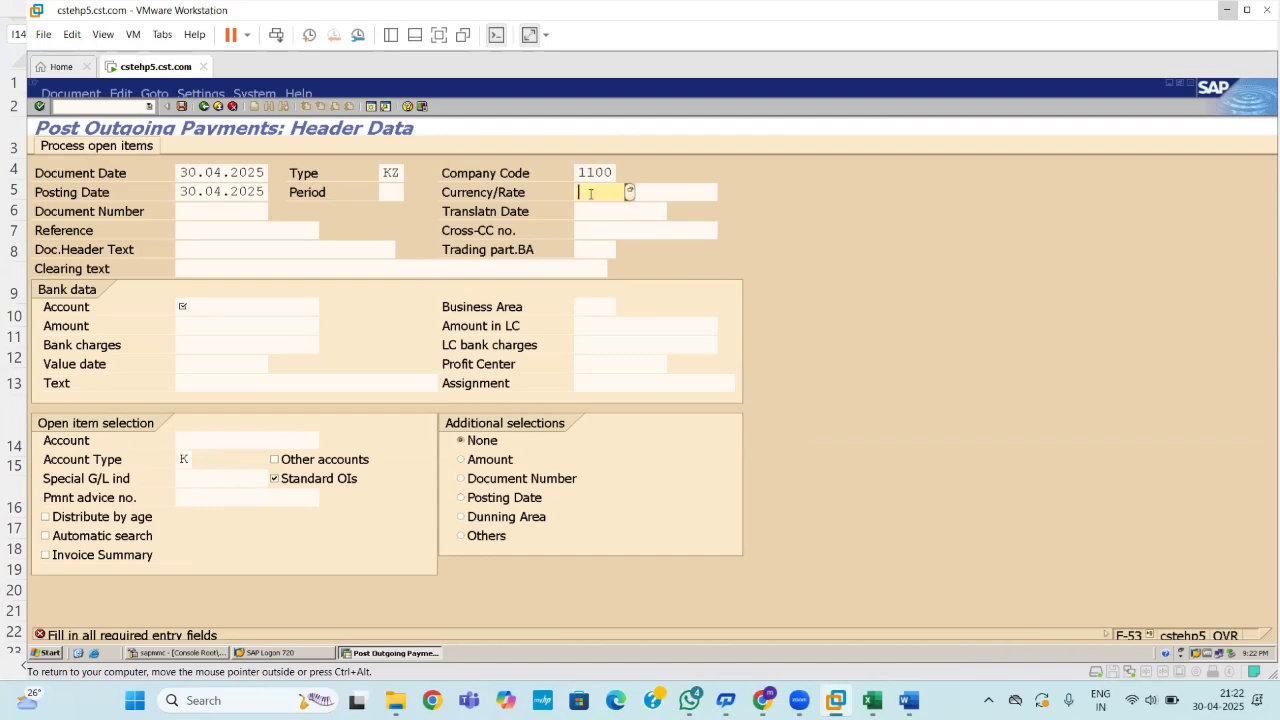
Set the document currency to INR, then switch to the Excel posting sheet.
text(in)
key(Down)
key(Return)
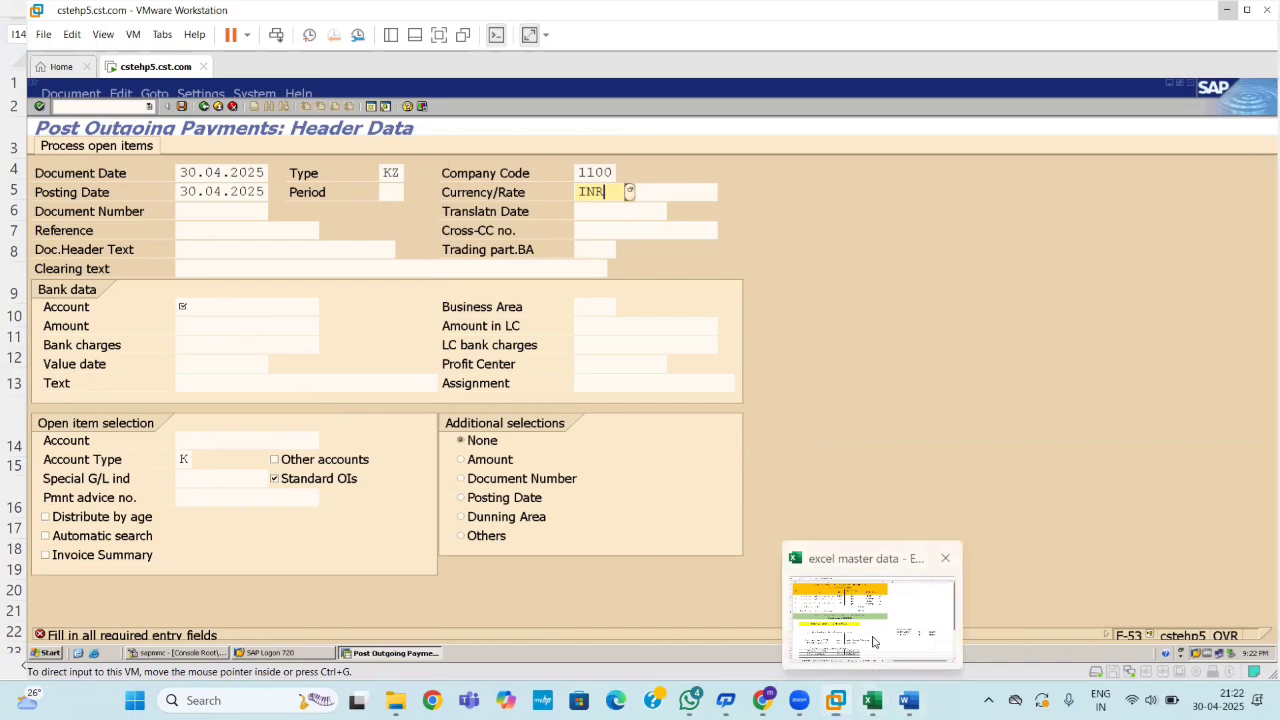
click(872, 700)
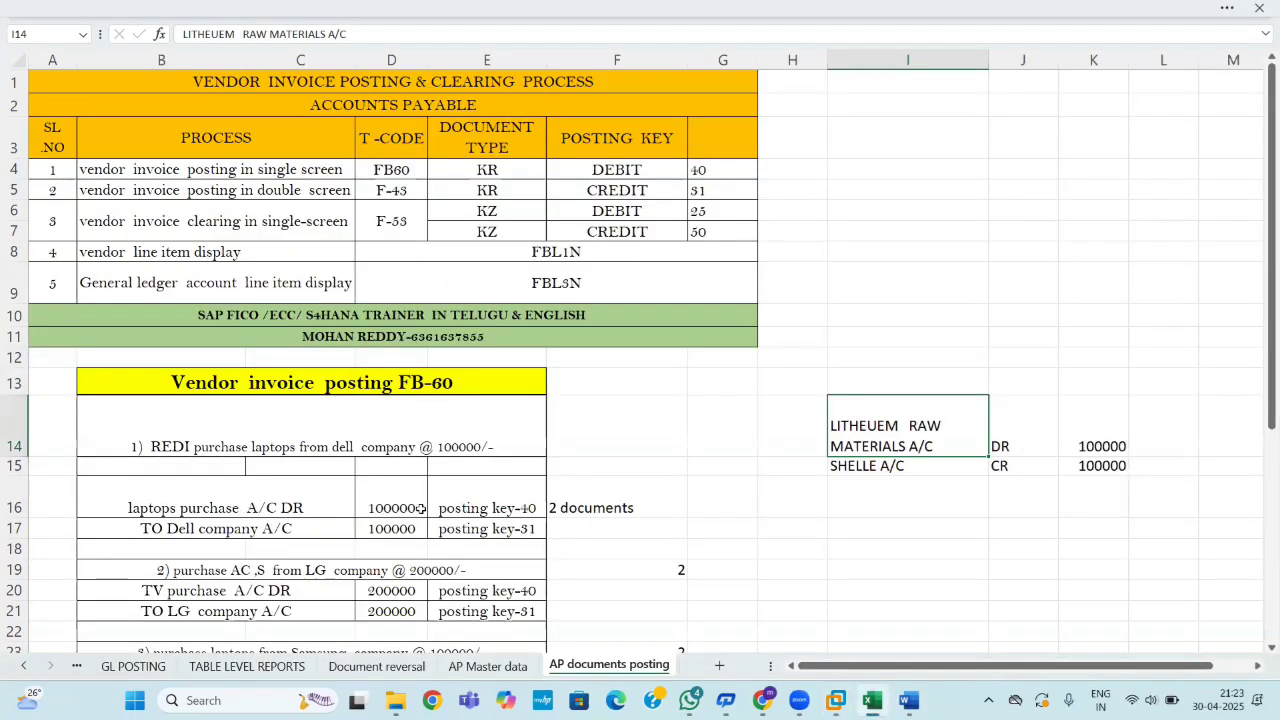
Scroll the AP posting sheet to the Vendor invoice clearing F-53 examples in rows 16–42.
drag(1260, 338, 1260, 557)
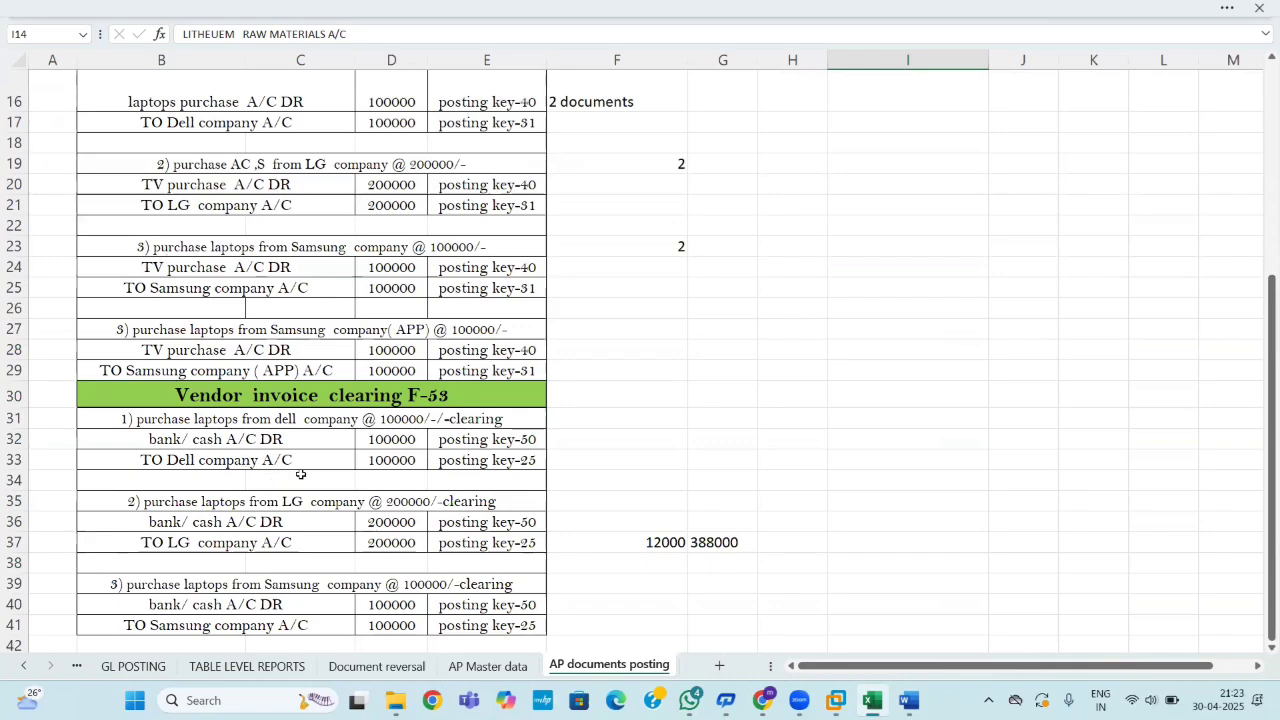
click(205, 126)
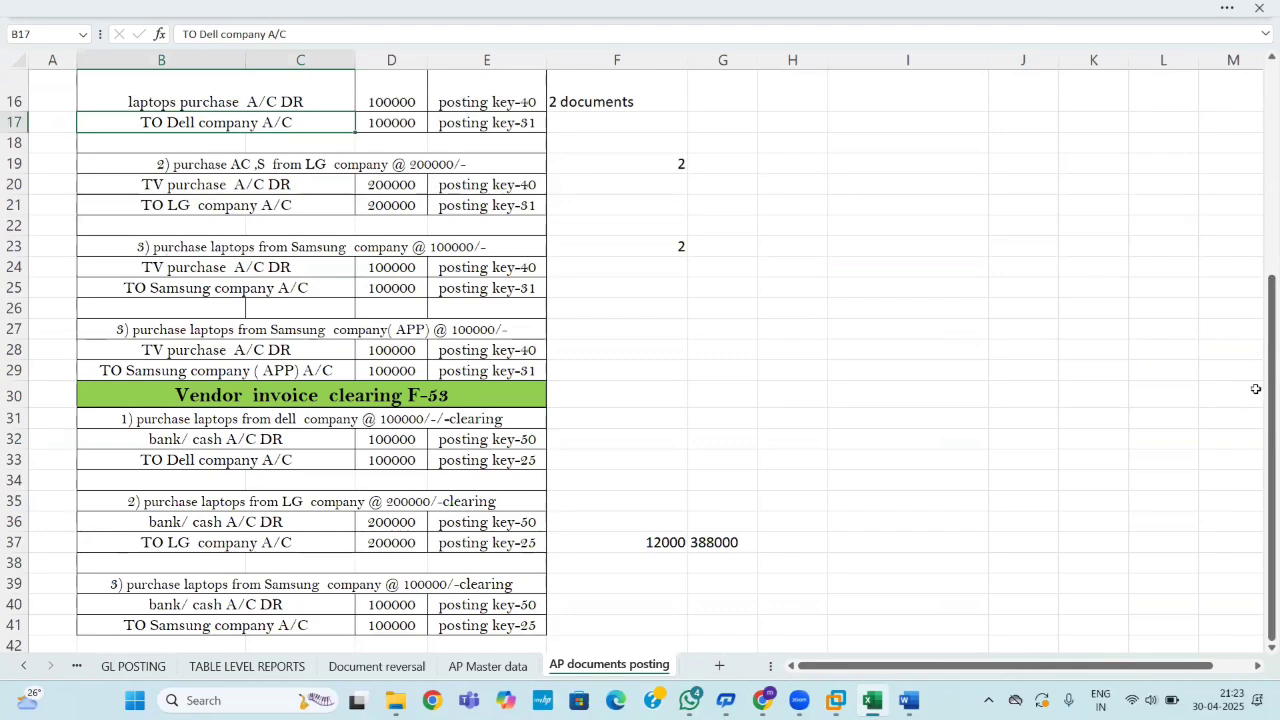
drag(1256, 388, 1262, 388)
Label the vendor account line in F31 and mark it DR in G31.
click(665, 422)
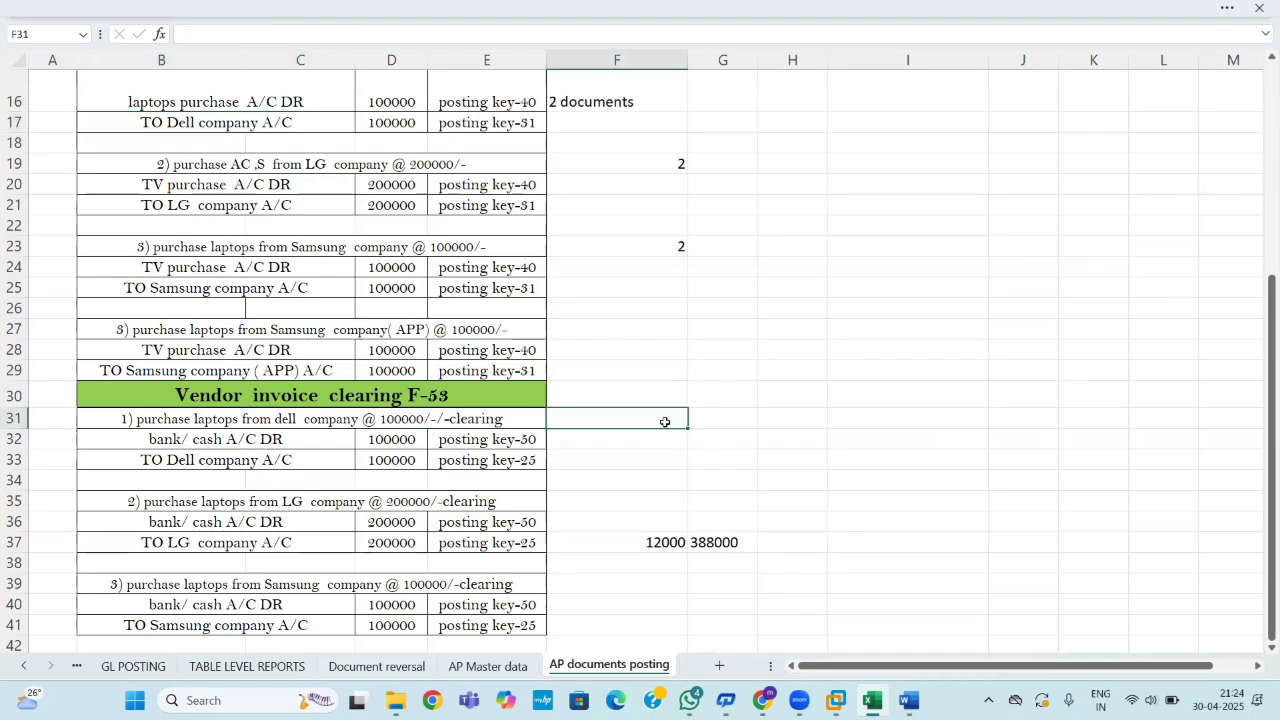
text(vendor)
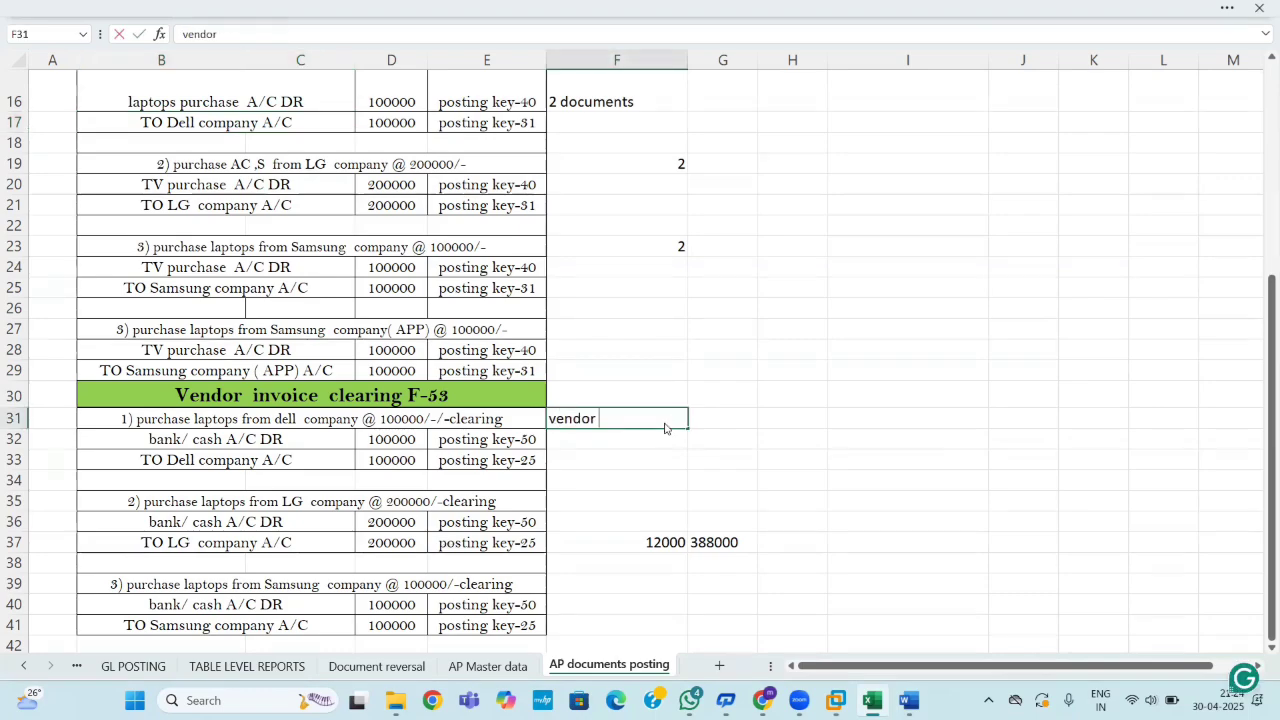
text( a/c d)
text(r)
key(BackSpace)
key(BackSpace)
key(BackSpace)
click(735, 418)
text(r)
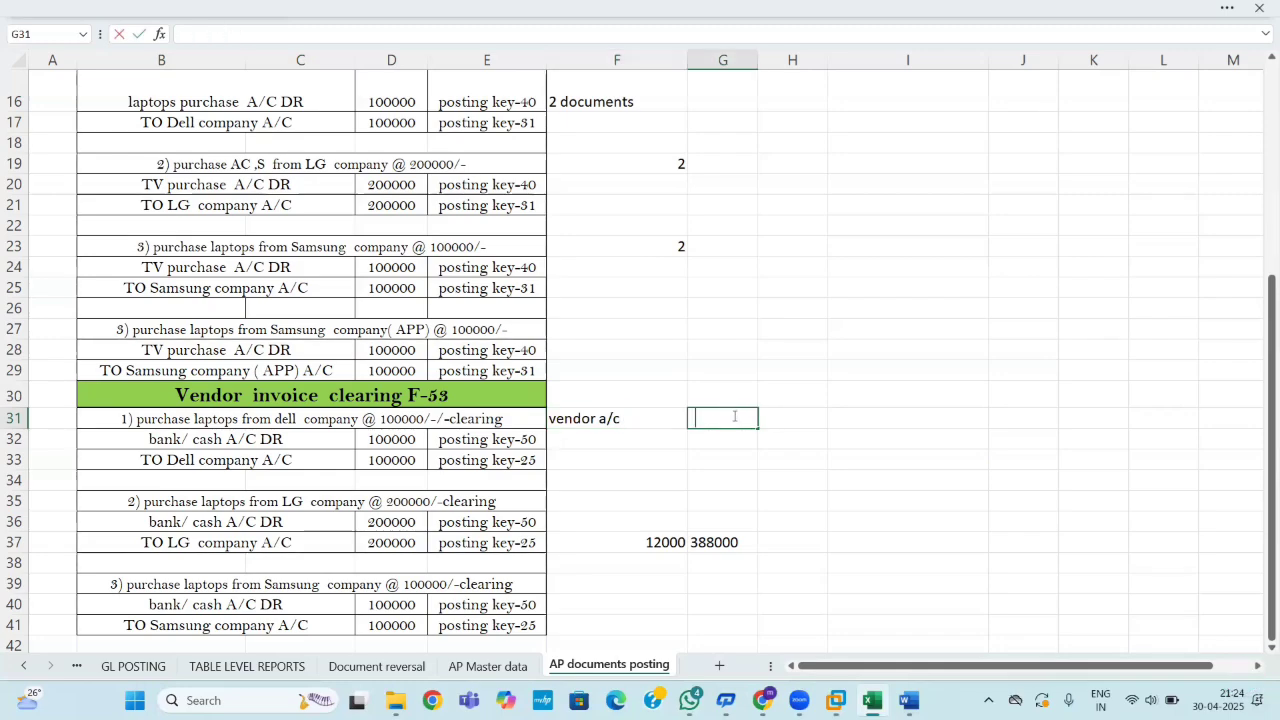
key(BackSpace)
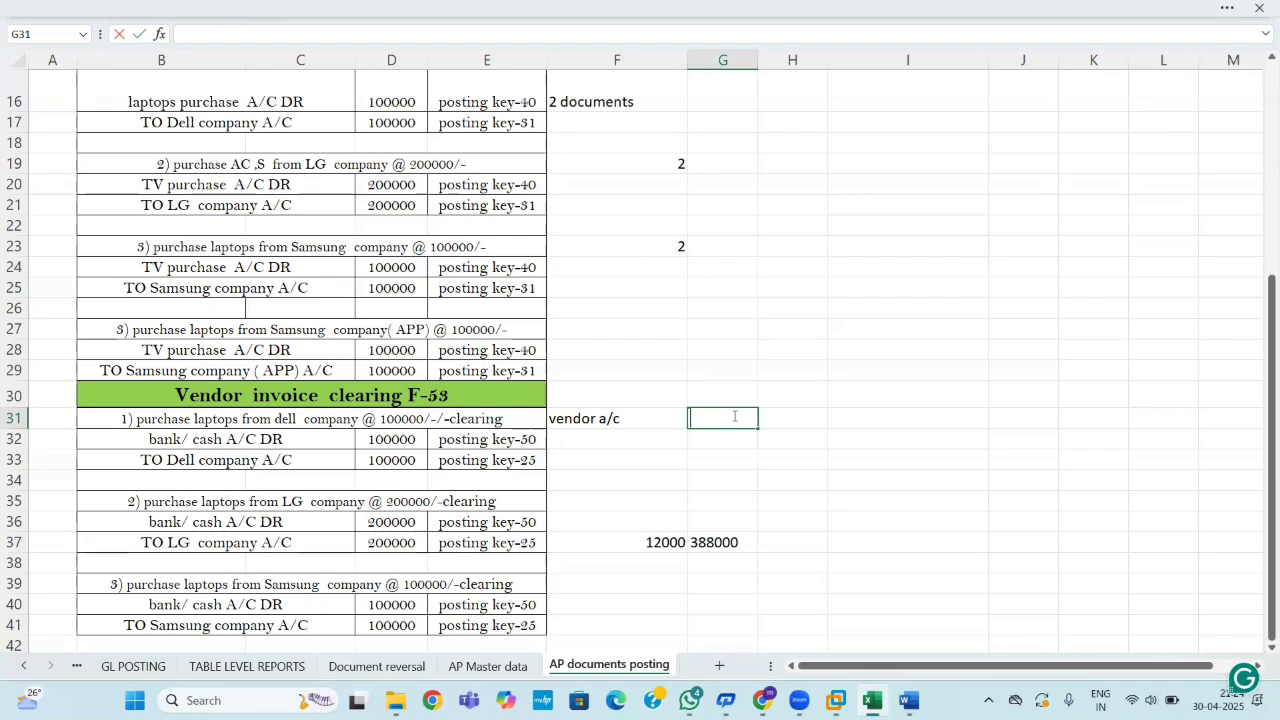
text(d)
key(BackSpace)
text(DR)
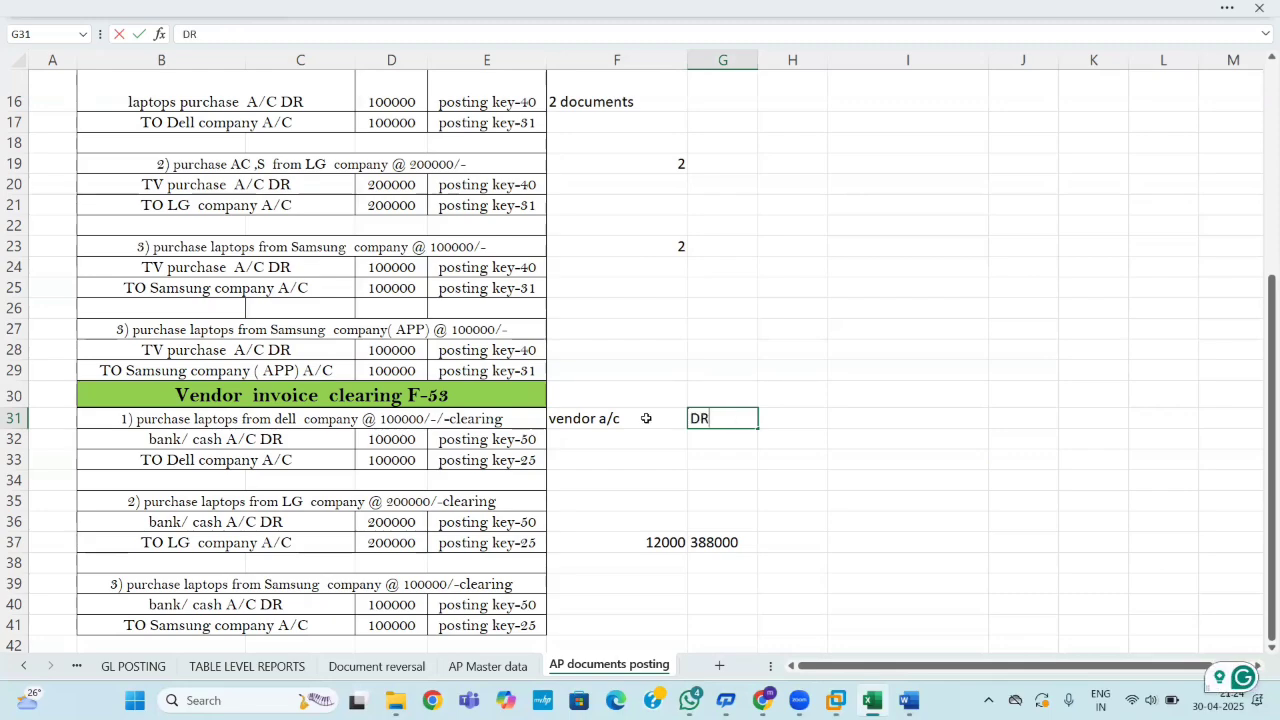
Add a CASH/ BANK line in F32 marked CR in G32, then return to SAP.
click(604, 437)
text(CA)
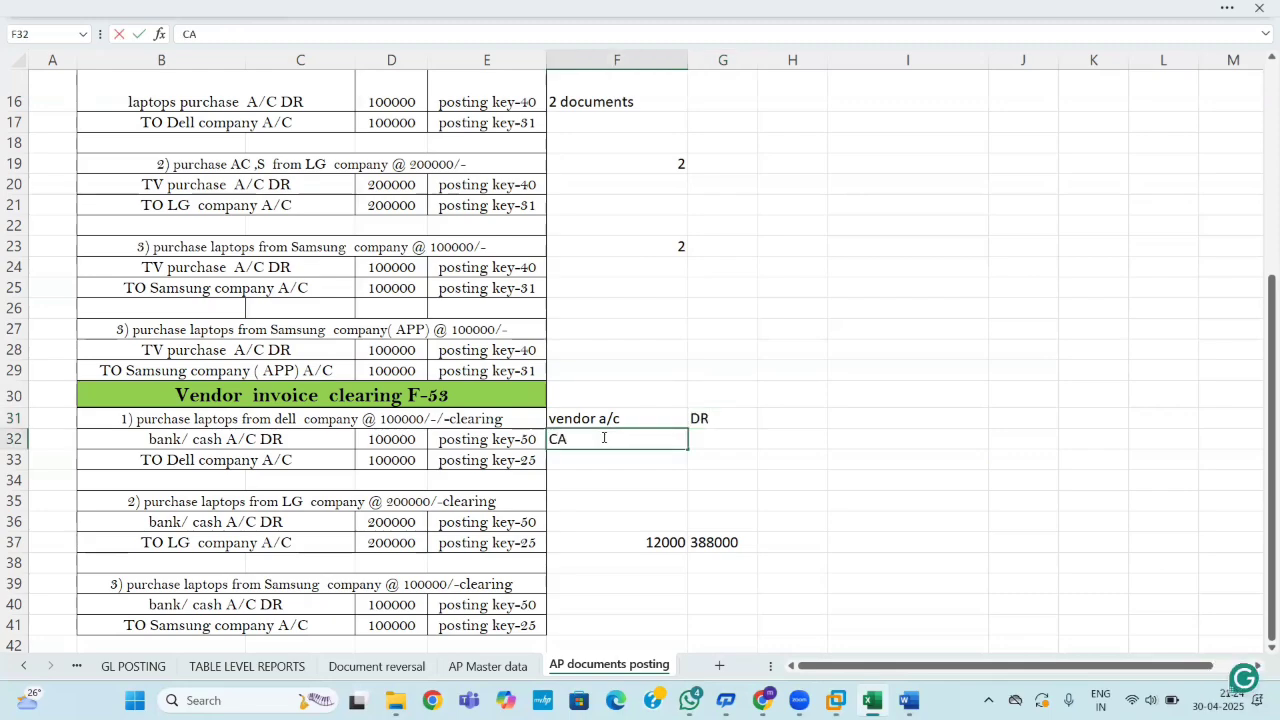
text(SH/ BANK)
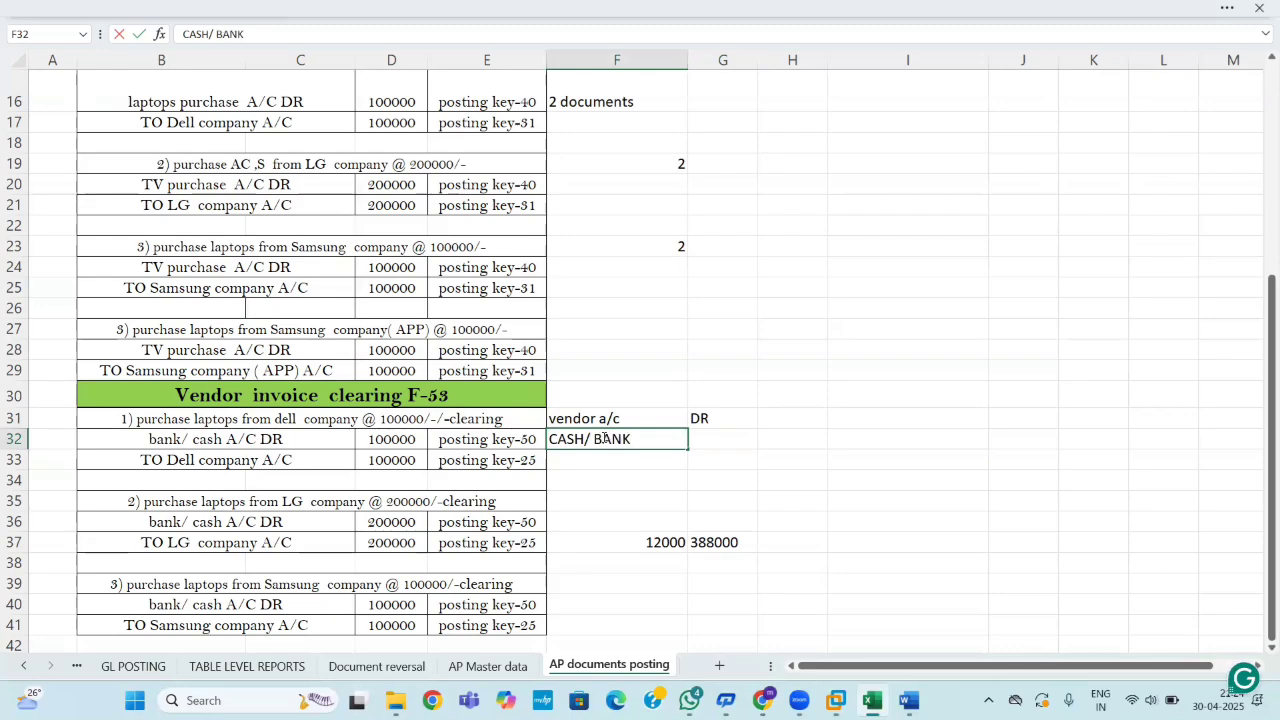
click(940, 480)
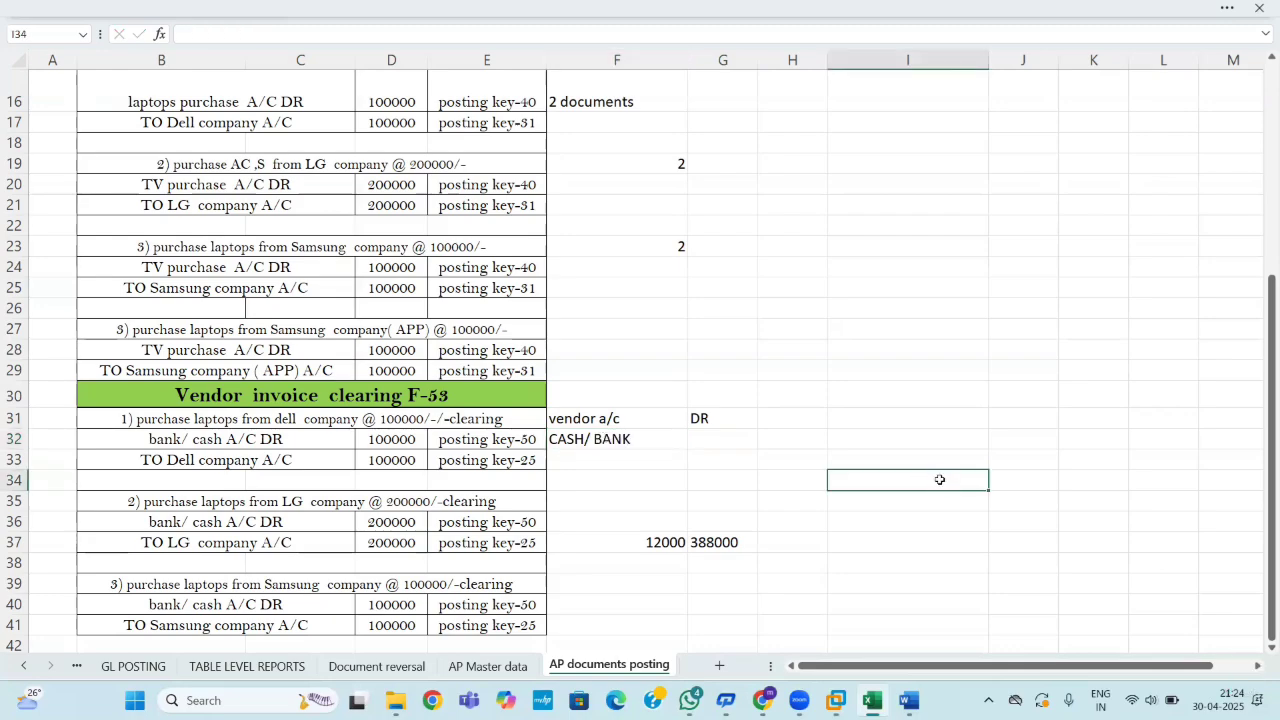
click(722, 436)
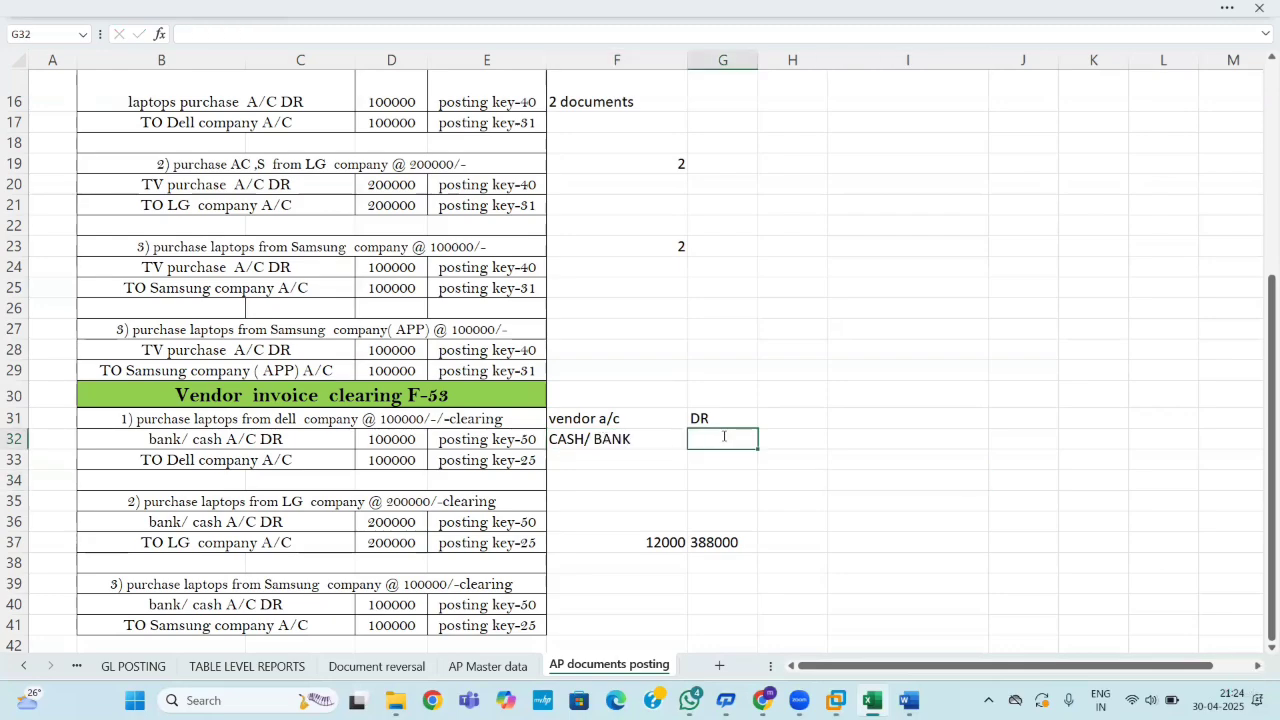
text(R)
key(BackSpace)
text(CR)
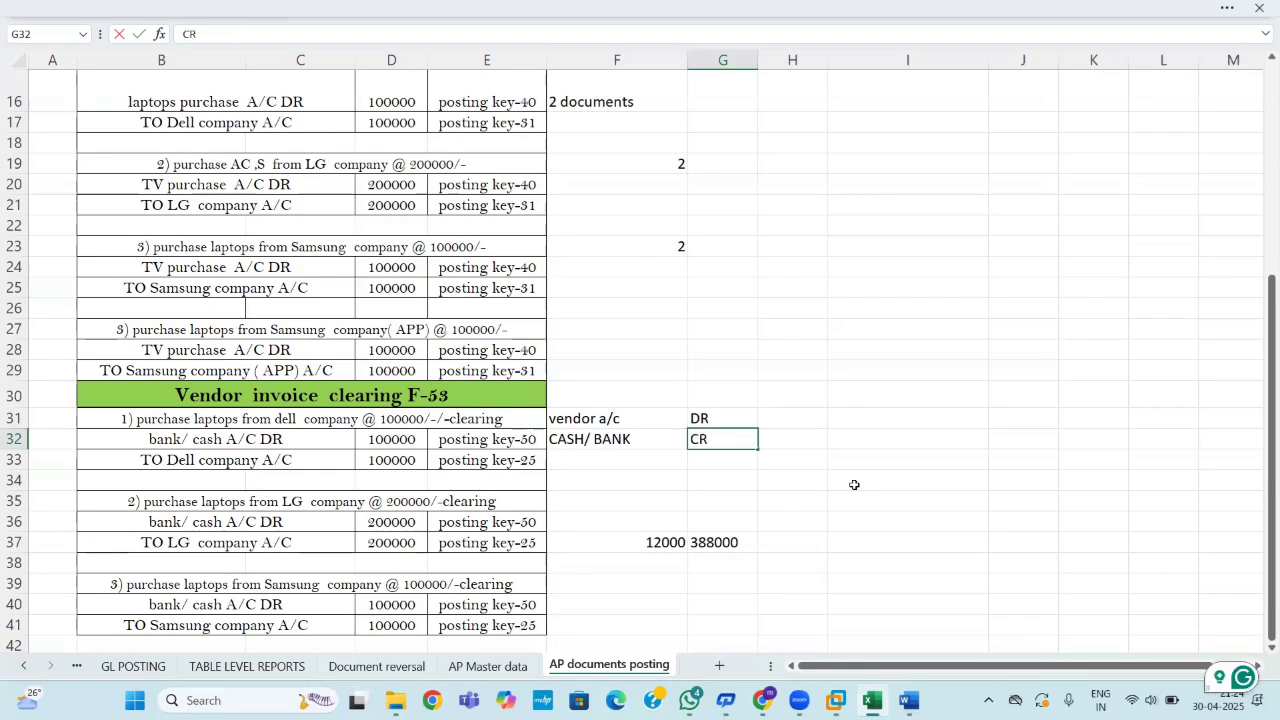
click(798, 498)
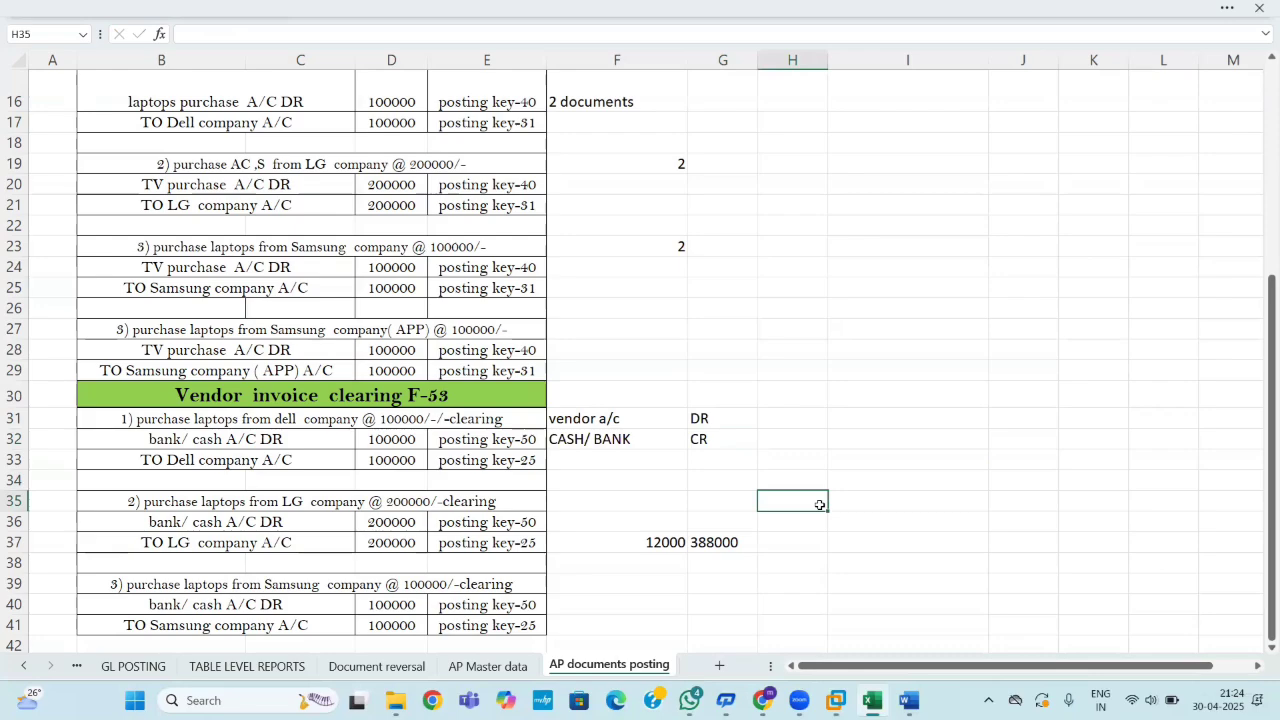
key(alt+Tab)
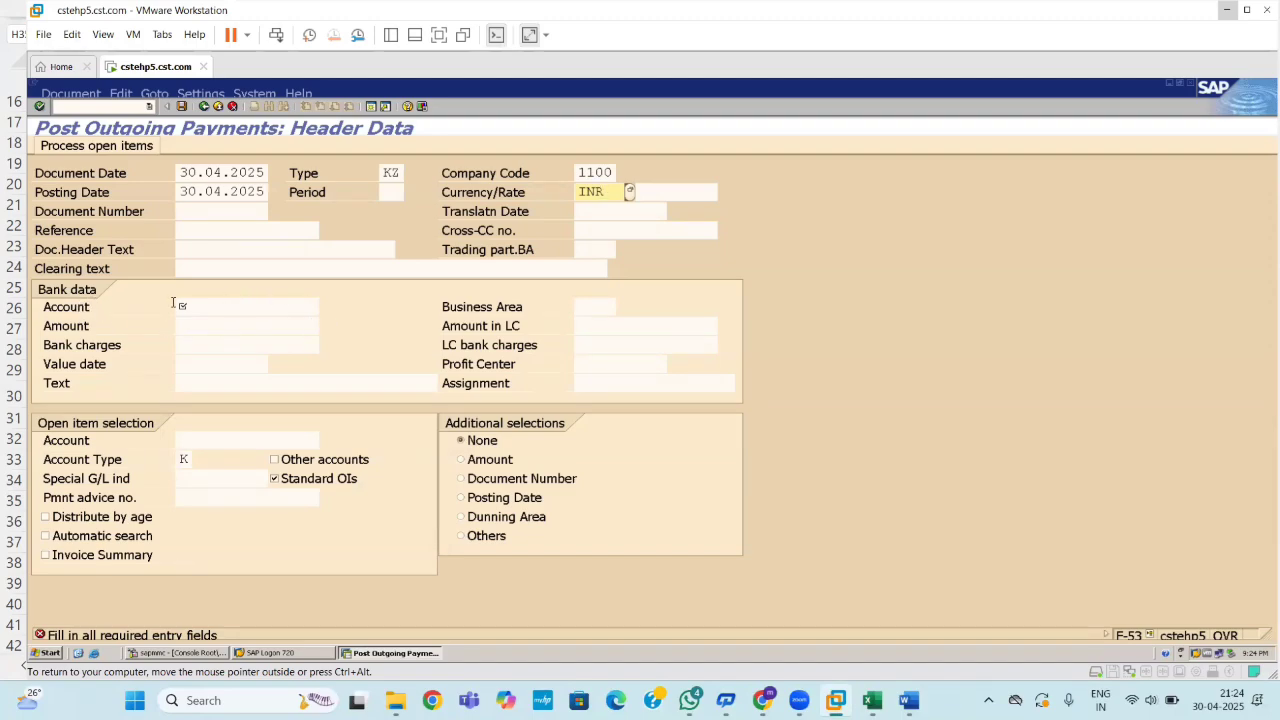
Pick bank account 200701 (HDFC BANK A/C) from the F4 list and open a new session.
click(235, 310)
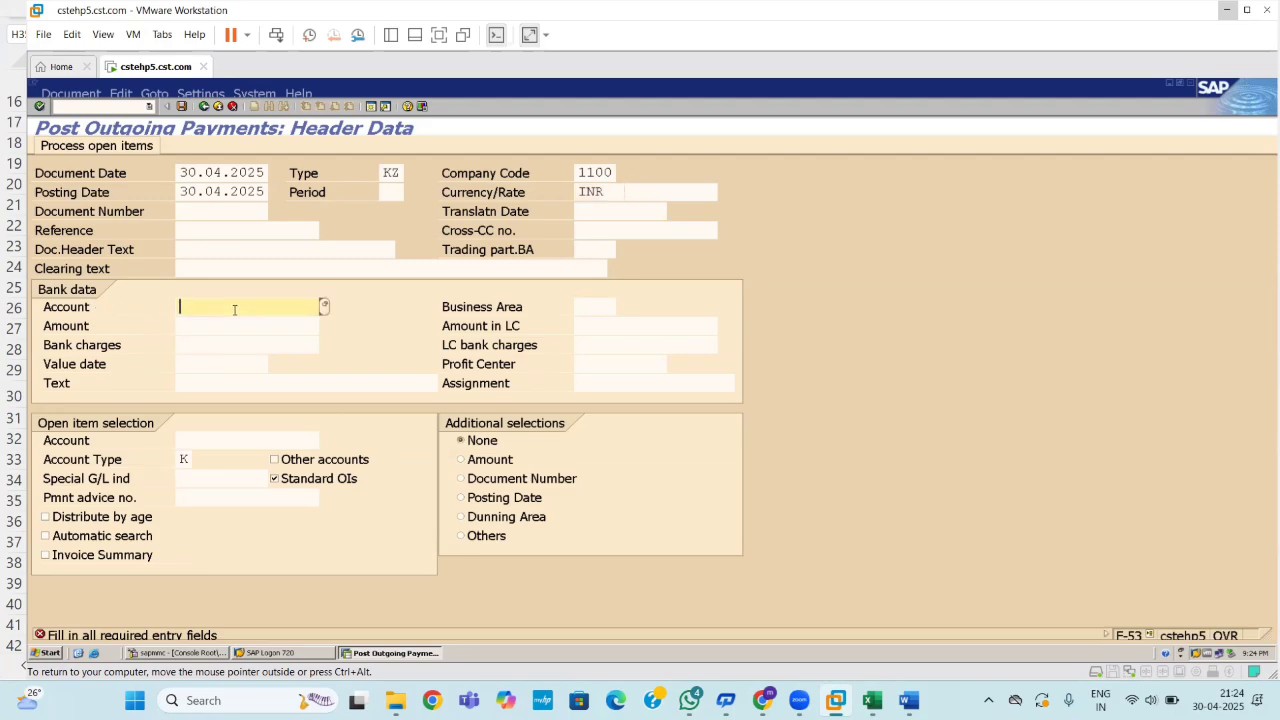
click(325, 308)
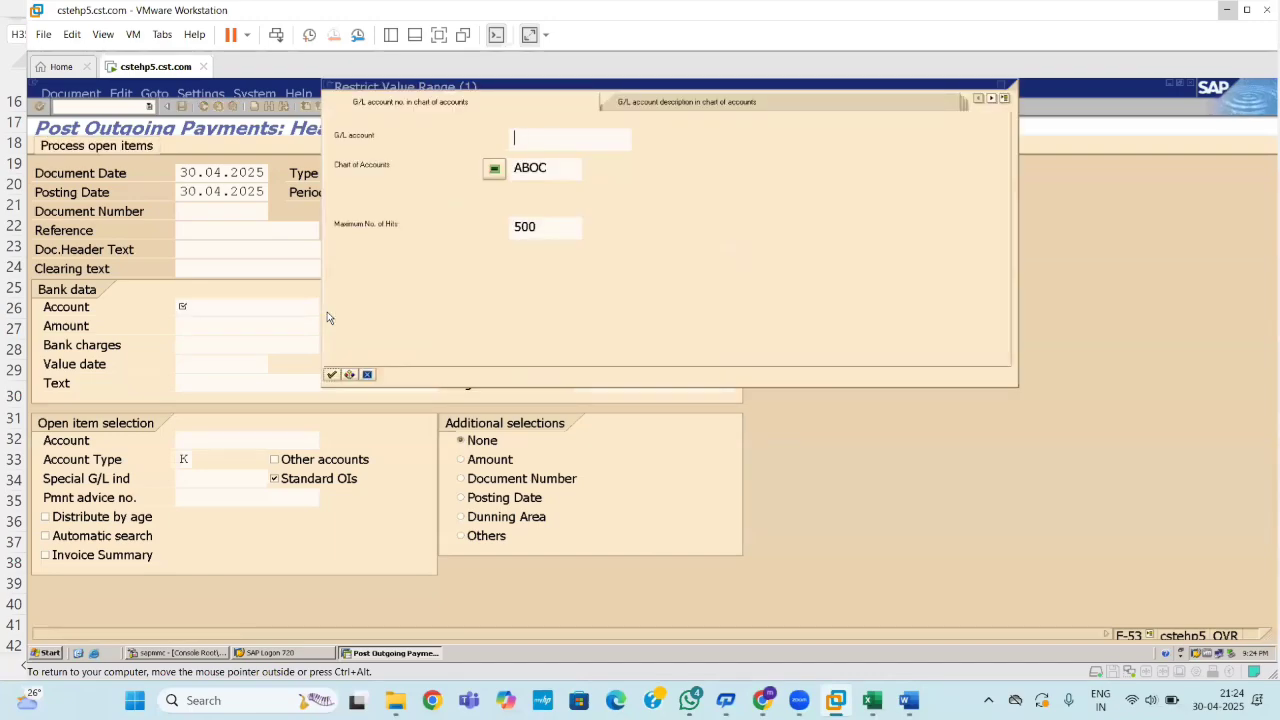
key(Return)
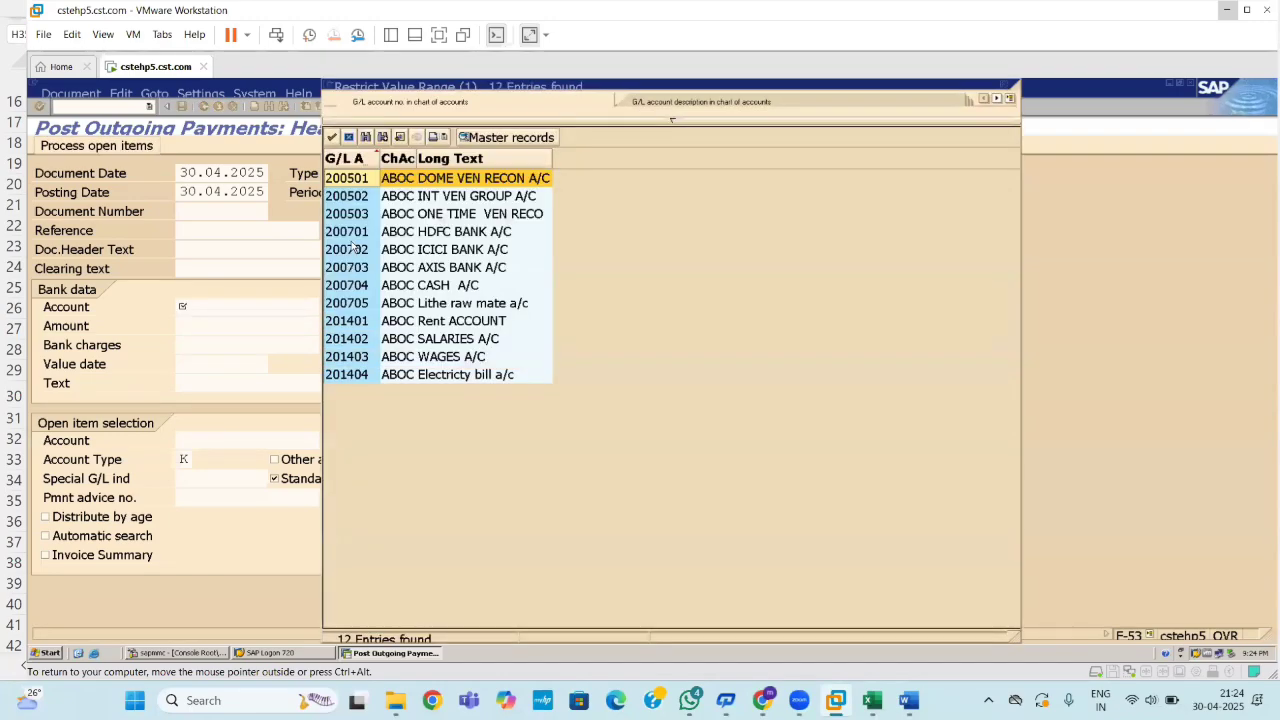
click(460, 238)
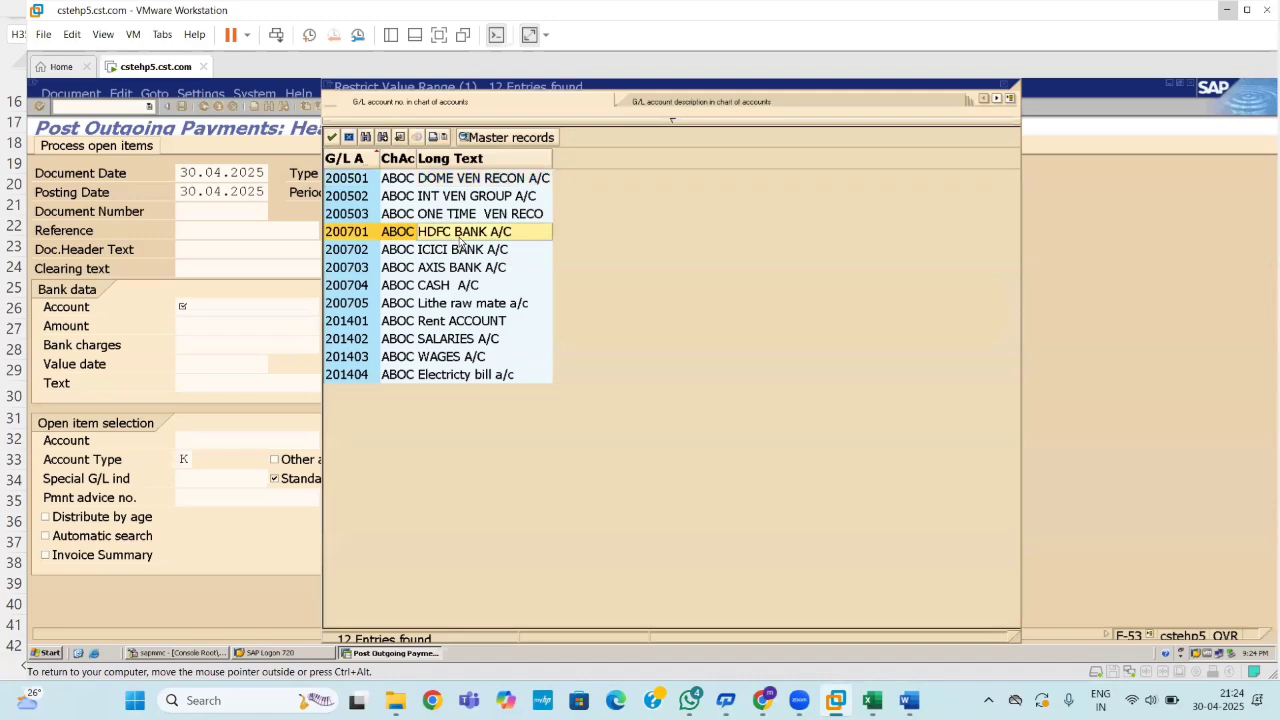
double_click(460, 240)
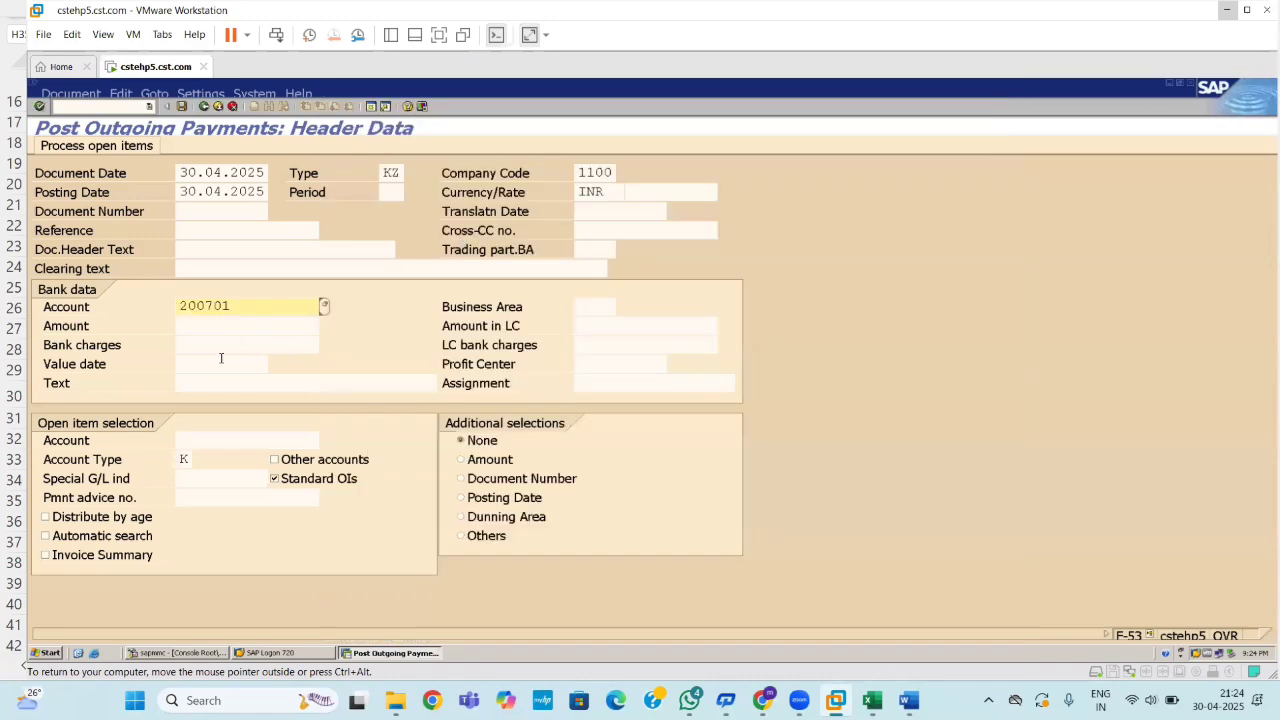
click(211, 328)
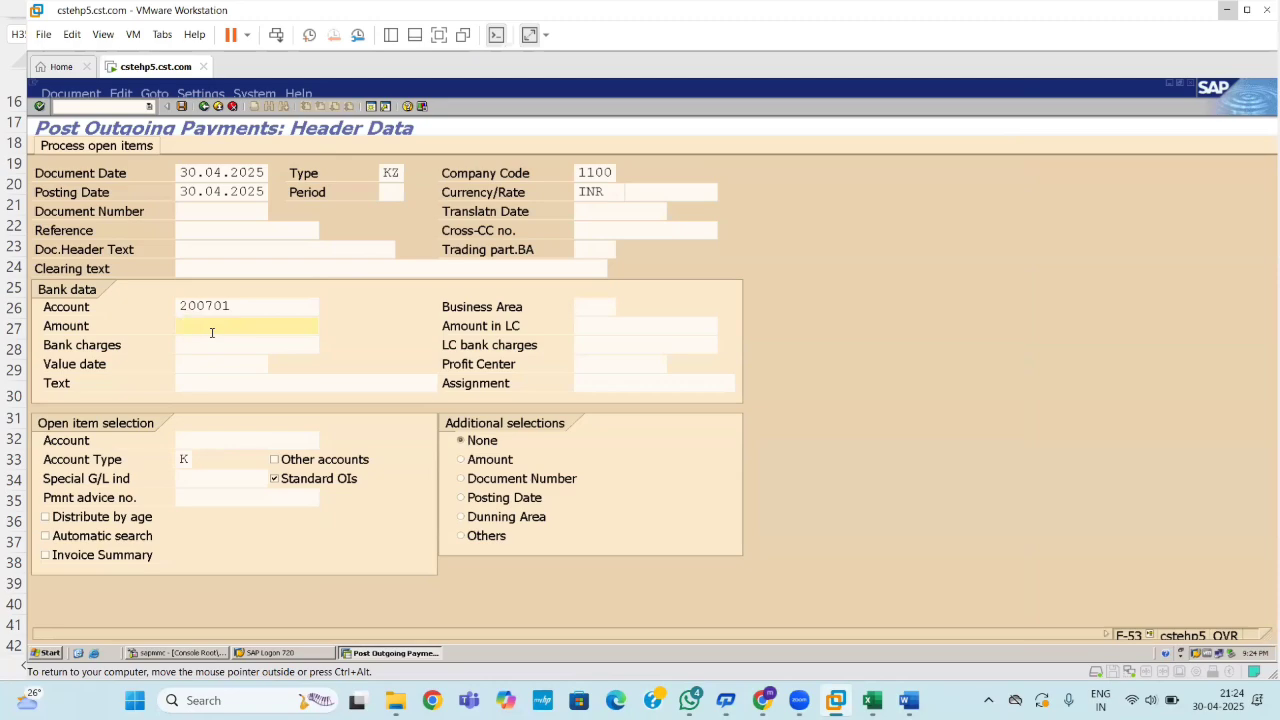
click(372, 108)
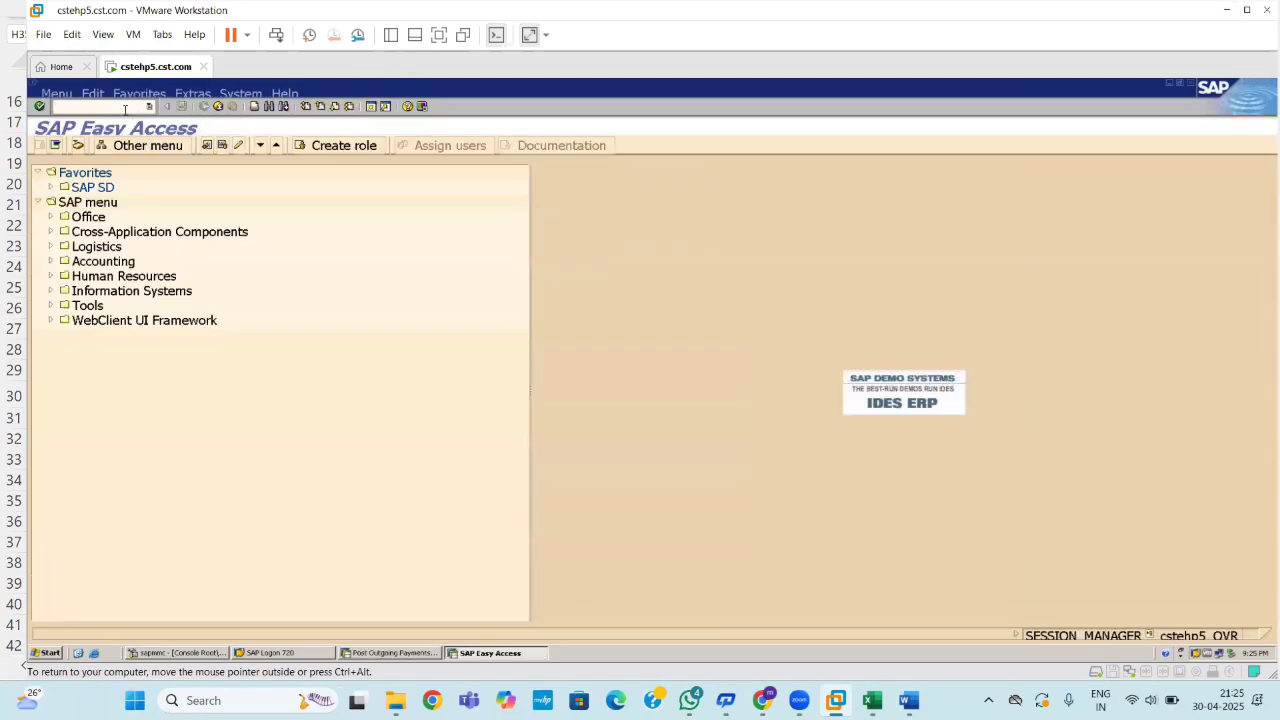
Run the FBL1N open items report for vendor 1100.
text(fbl1n)
key(Return)
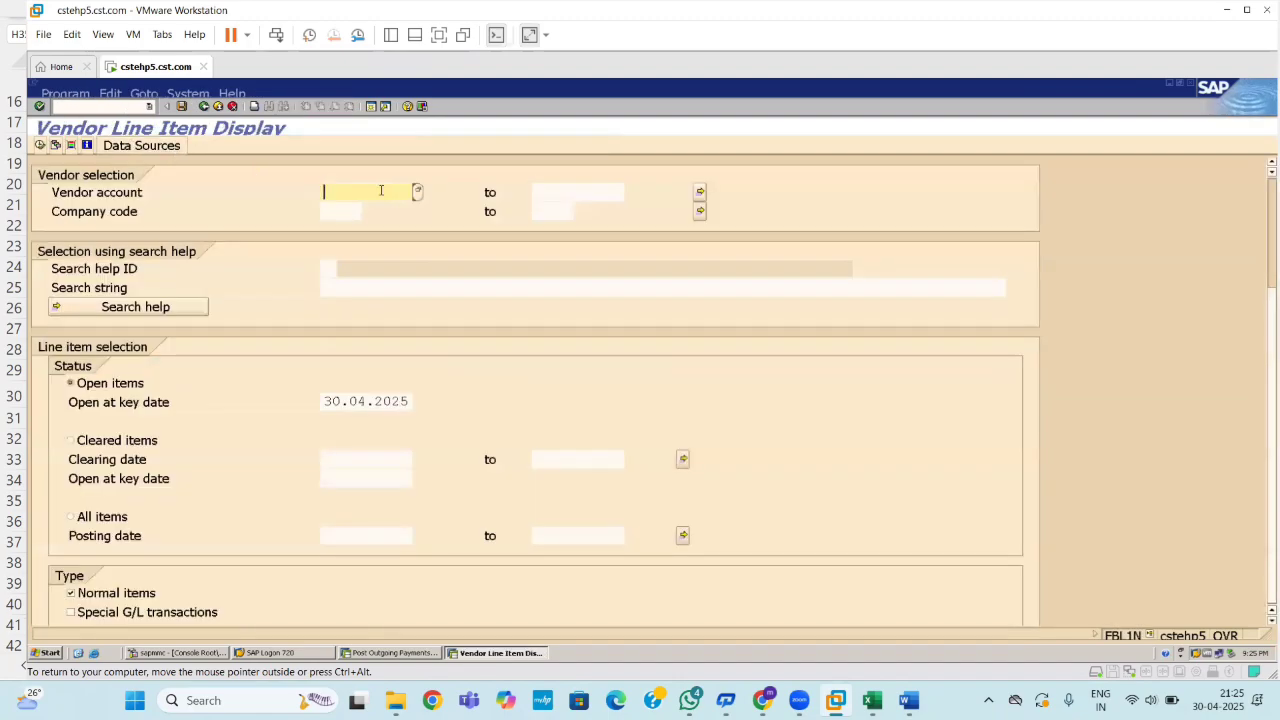
text(1100)
key(Return)
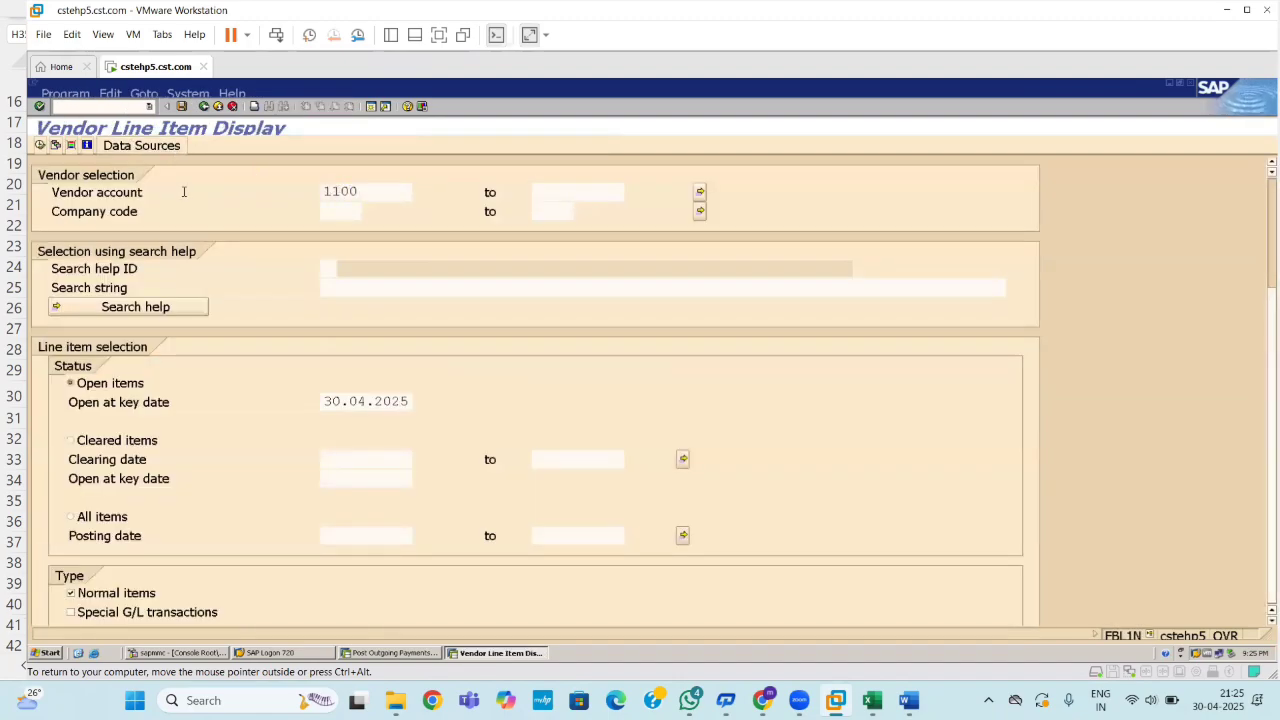
click(42, 146)
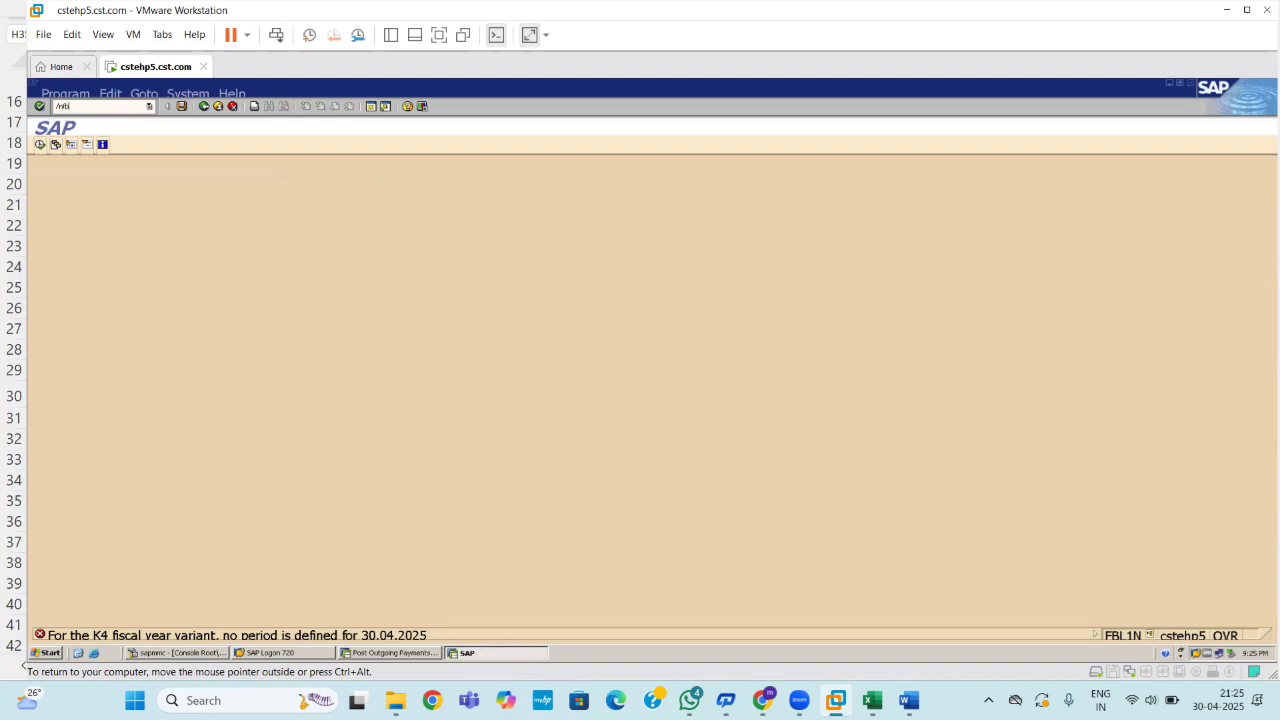
Rerun the report with open-items key date 29.04.2025.
key(Return)
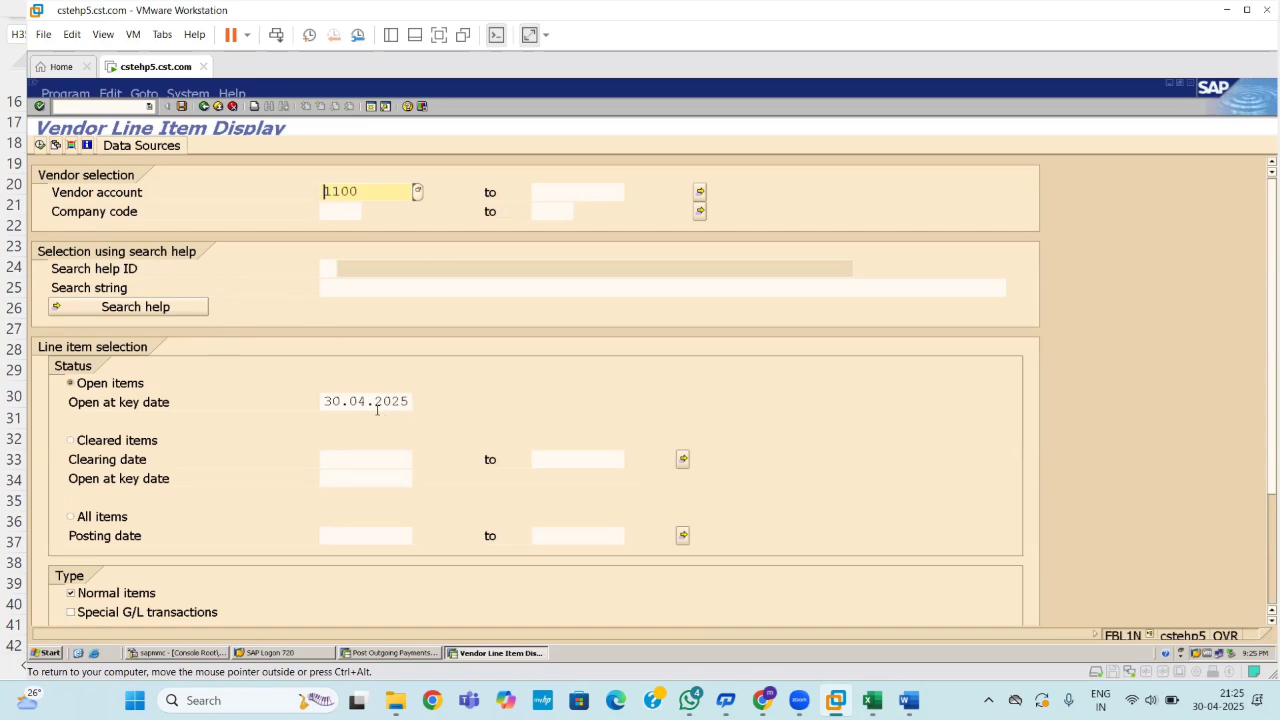
click(410, 401)
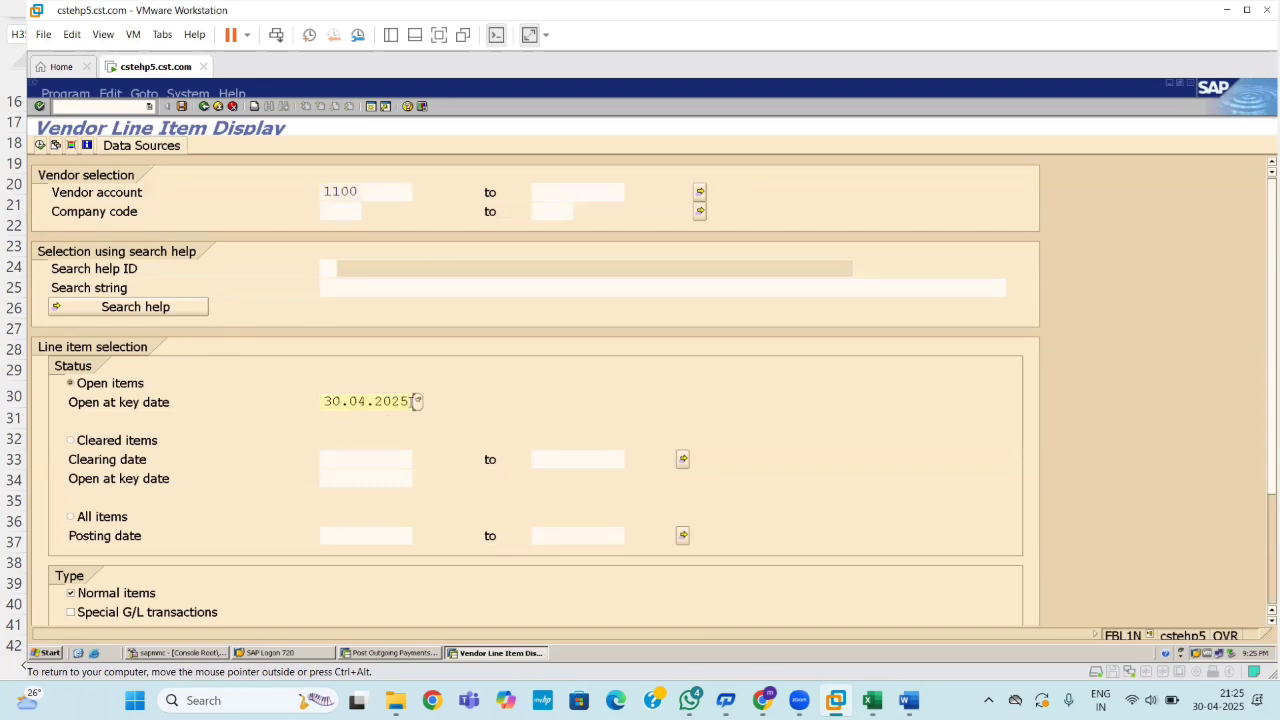
key(BackSpace)
key(BackSpace)
key(BackSpace)
key(BackSpace)
key(BackSpace)
key(BackSpace)
key(BackSpace)
key(BackSpace)
key(BackSpace)
key(BackSpace)
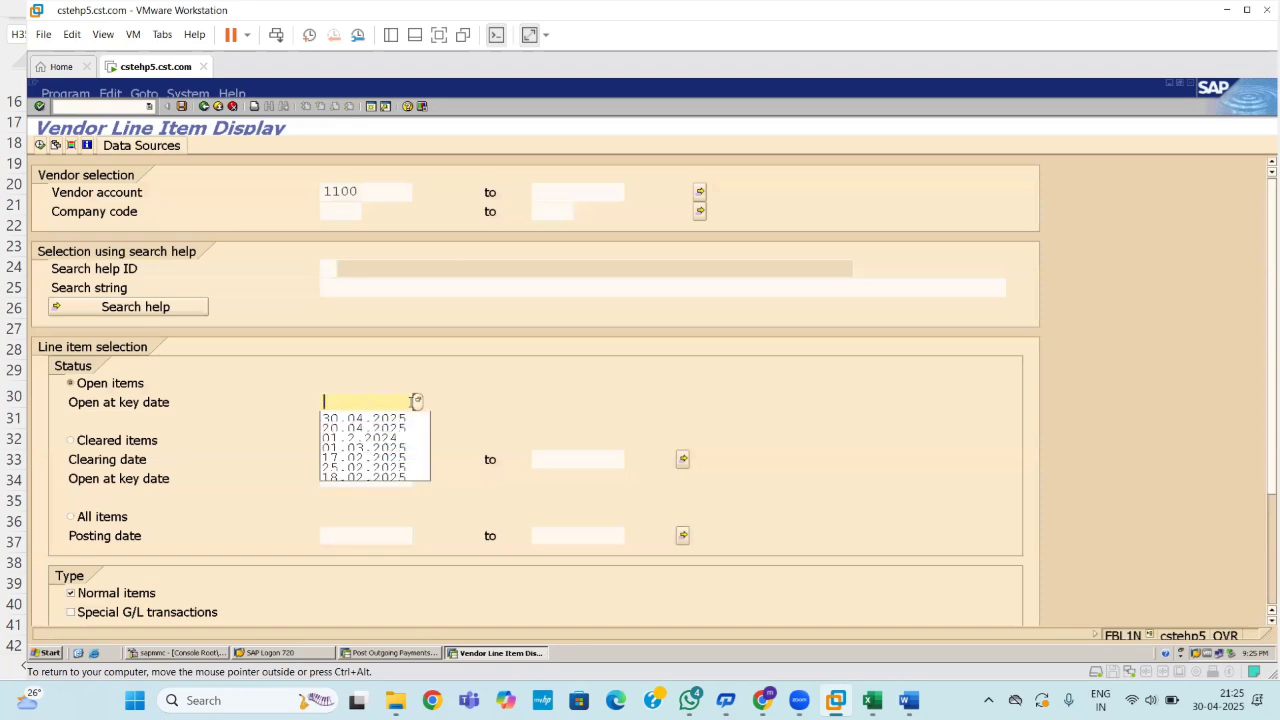
text(29.04.2025)
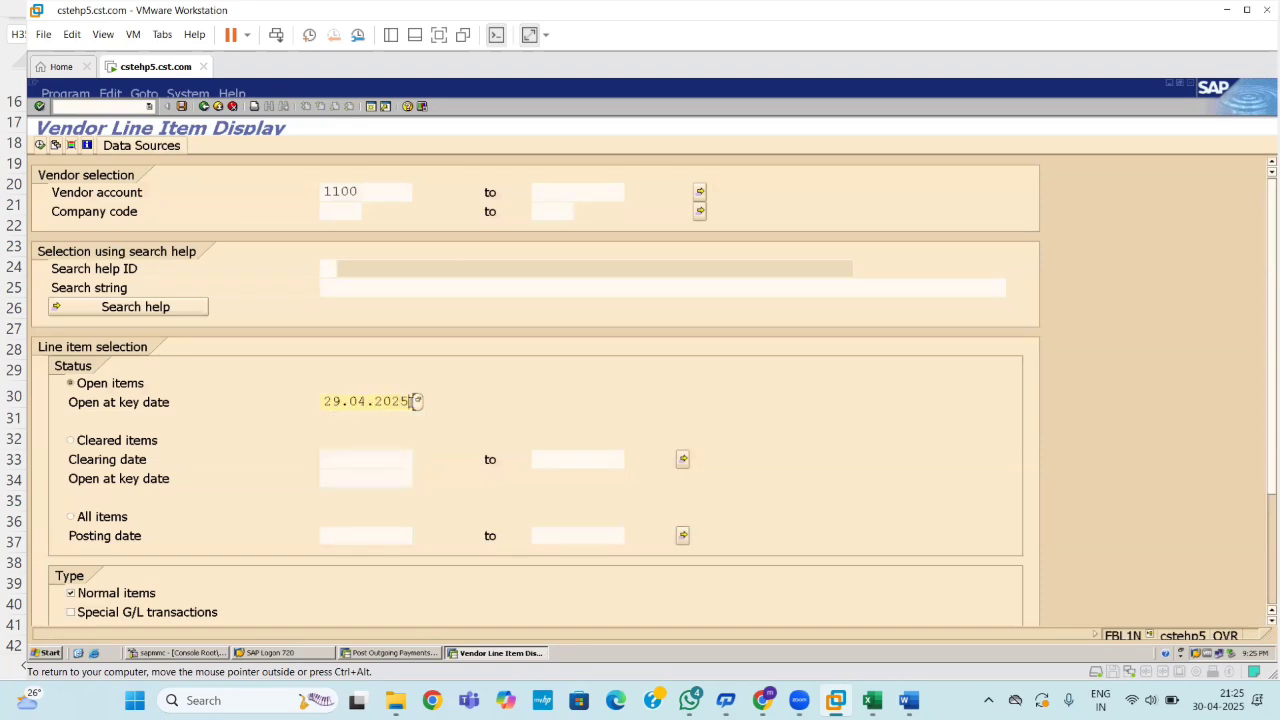
key(Return)
click(41, 145)
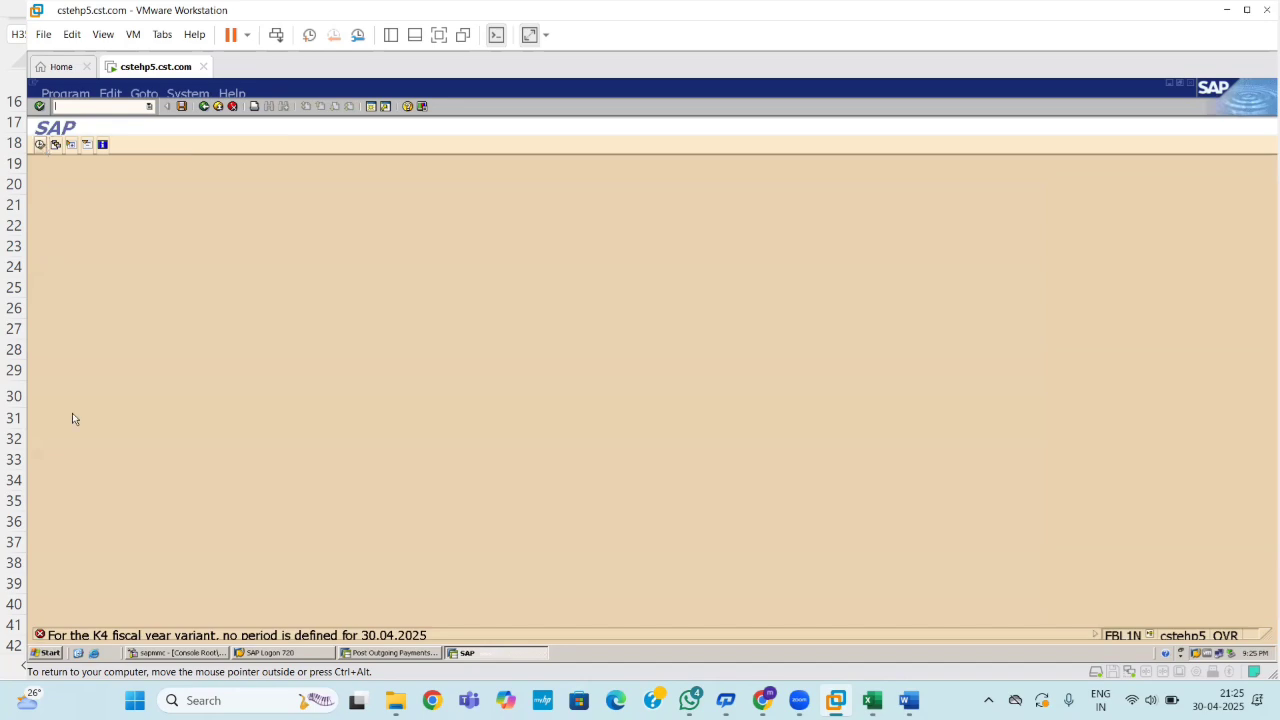
Open and resize the Performance Assistant explanation of error F5275 for 30.04.2025.
double_click(278, 638)
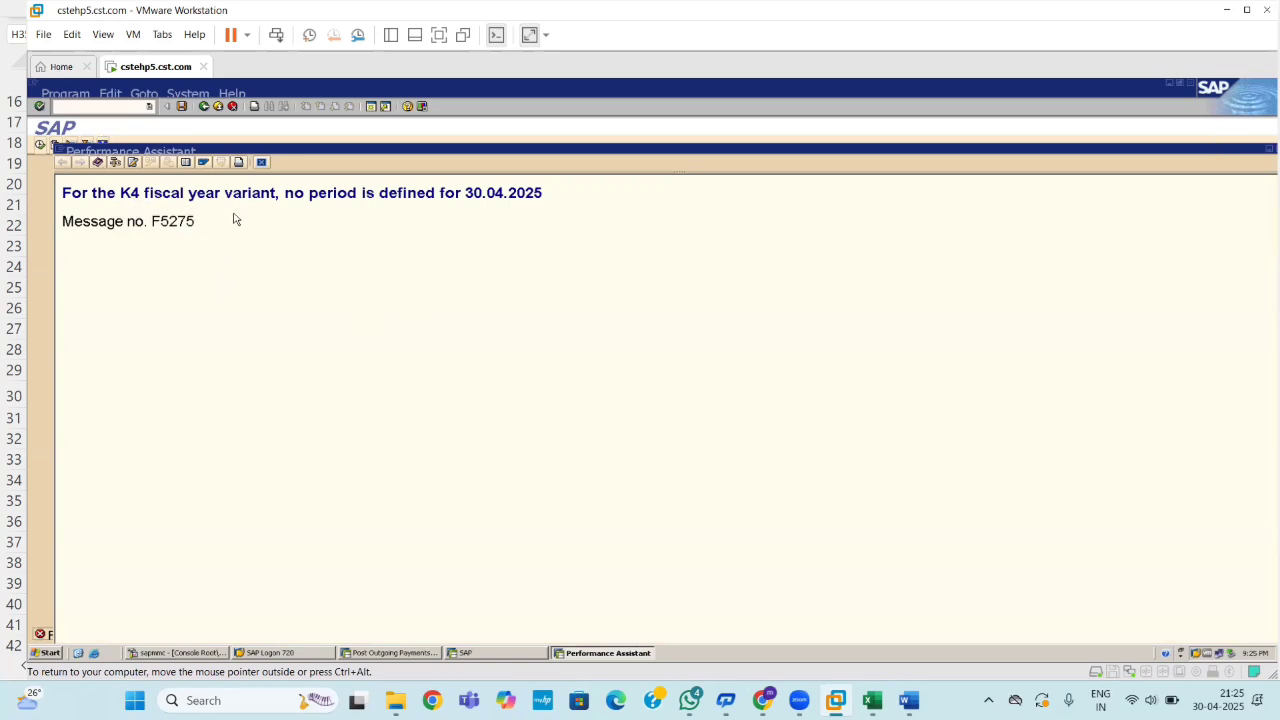
double_click(1217, 150)
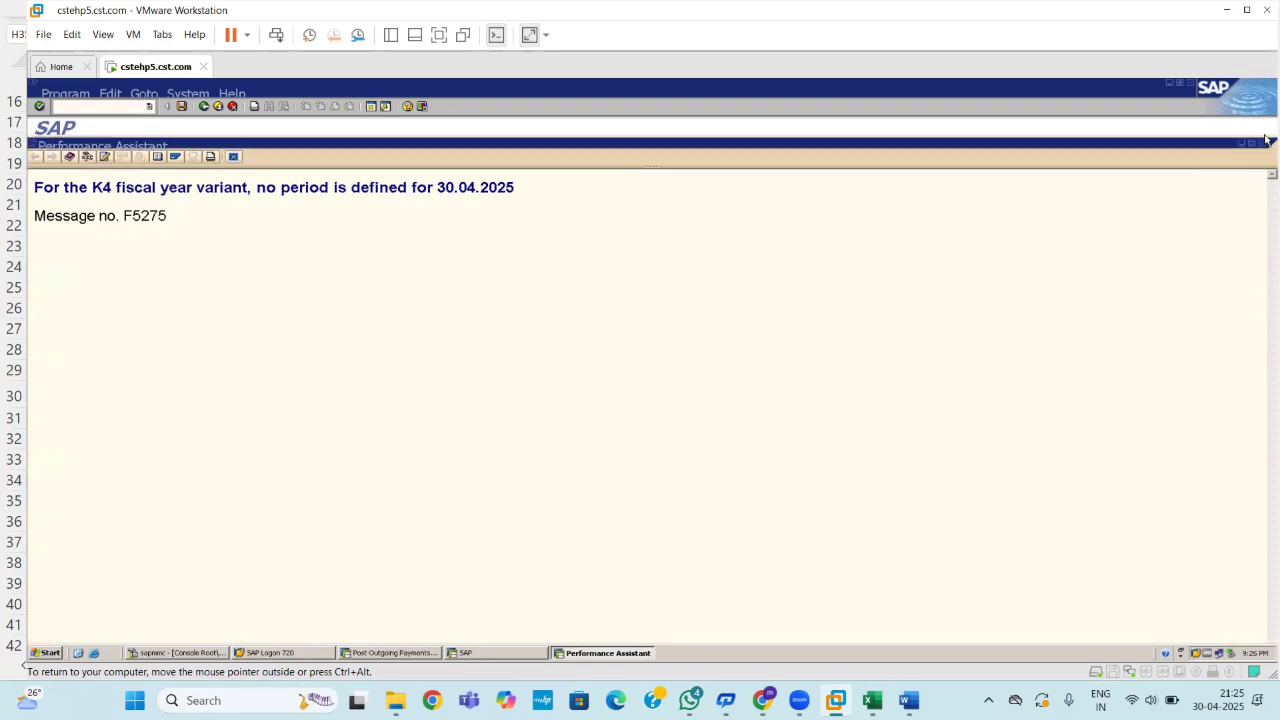
drag(1225, 150, 1265, 460)
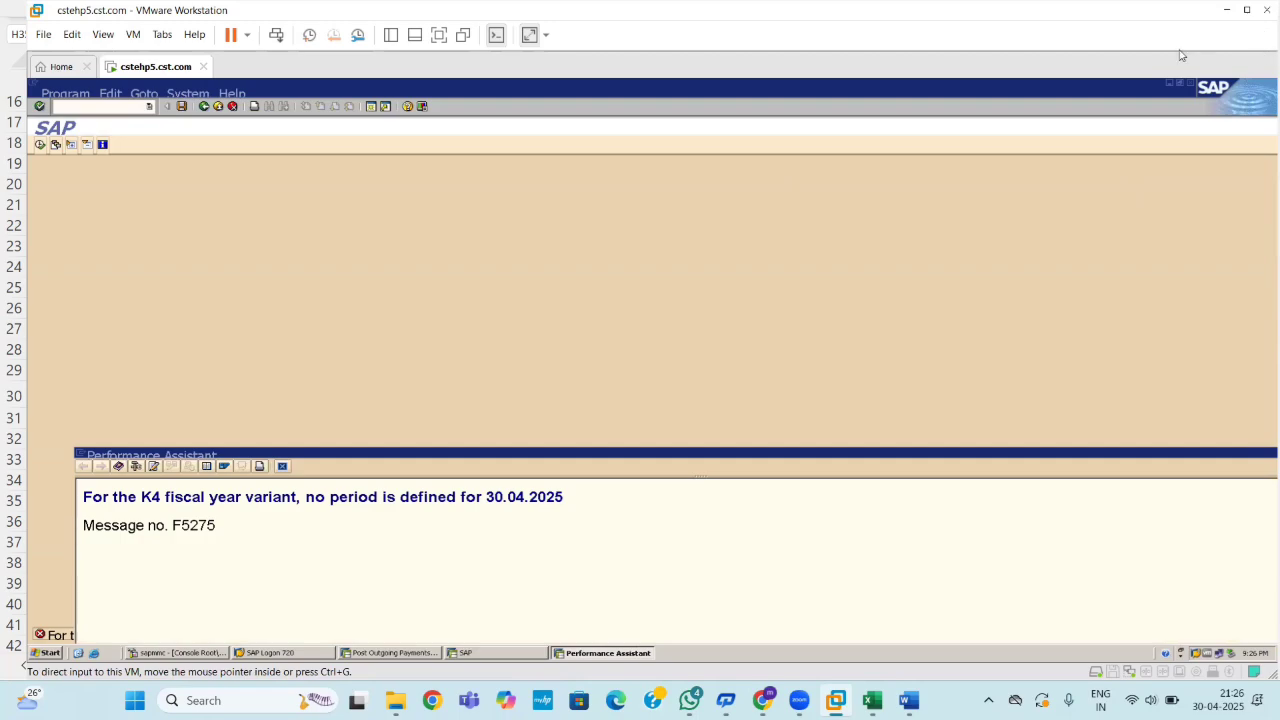
Switch between SAP Easy Access and Post Outgoing Payments, ending on the F-53 header for company code 1100.
click(109, 107)
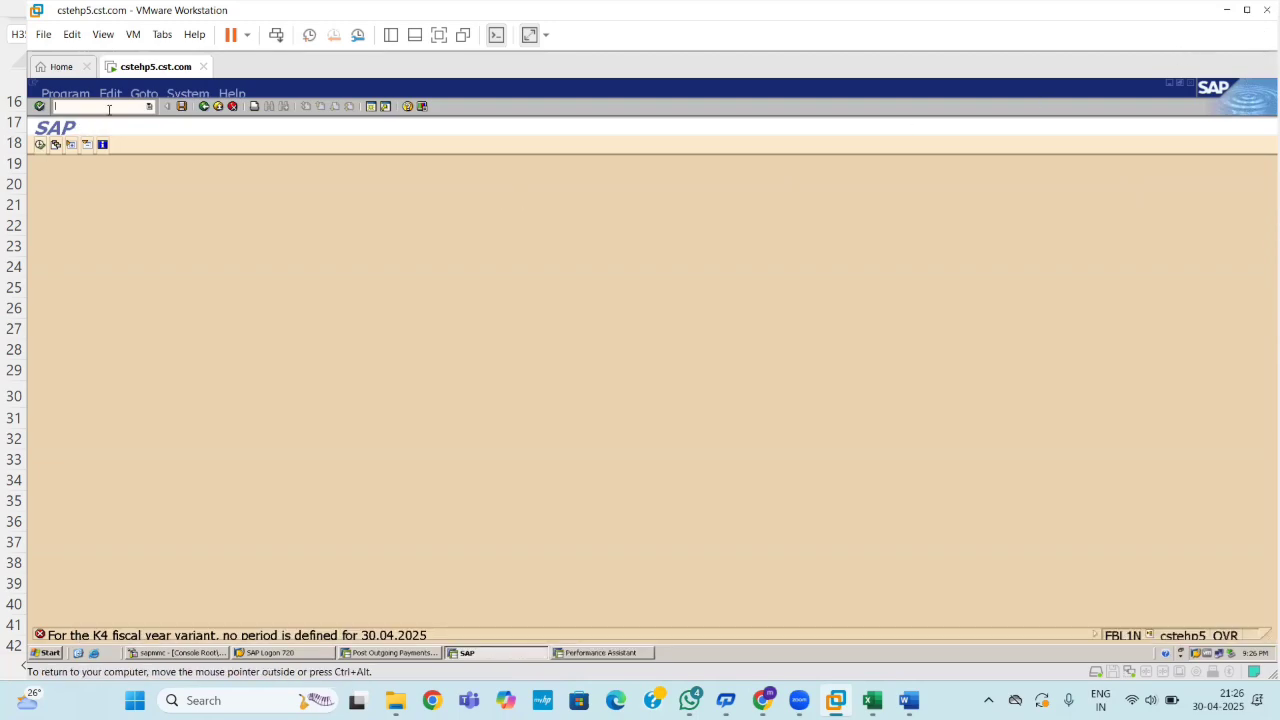
key(Return)
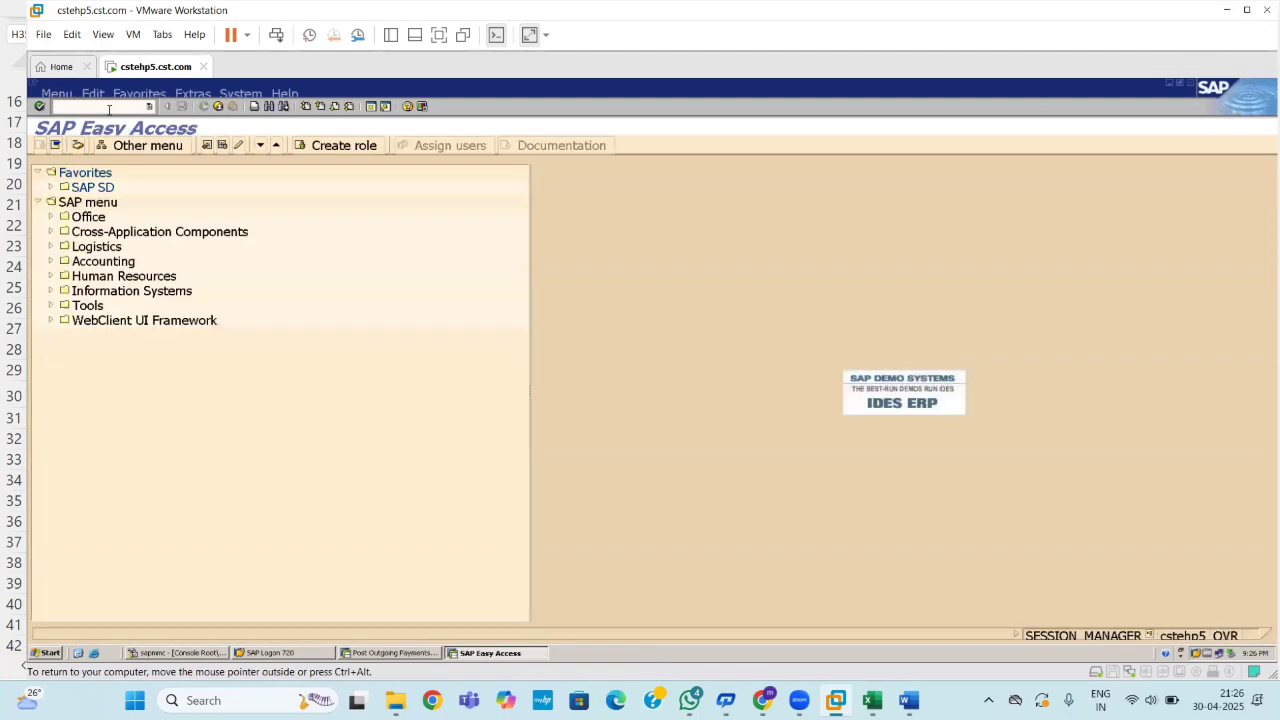
click(432, 655)
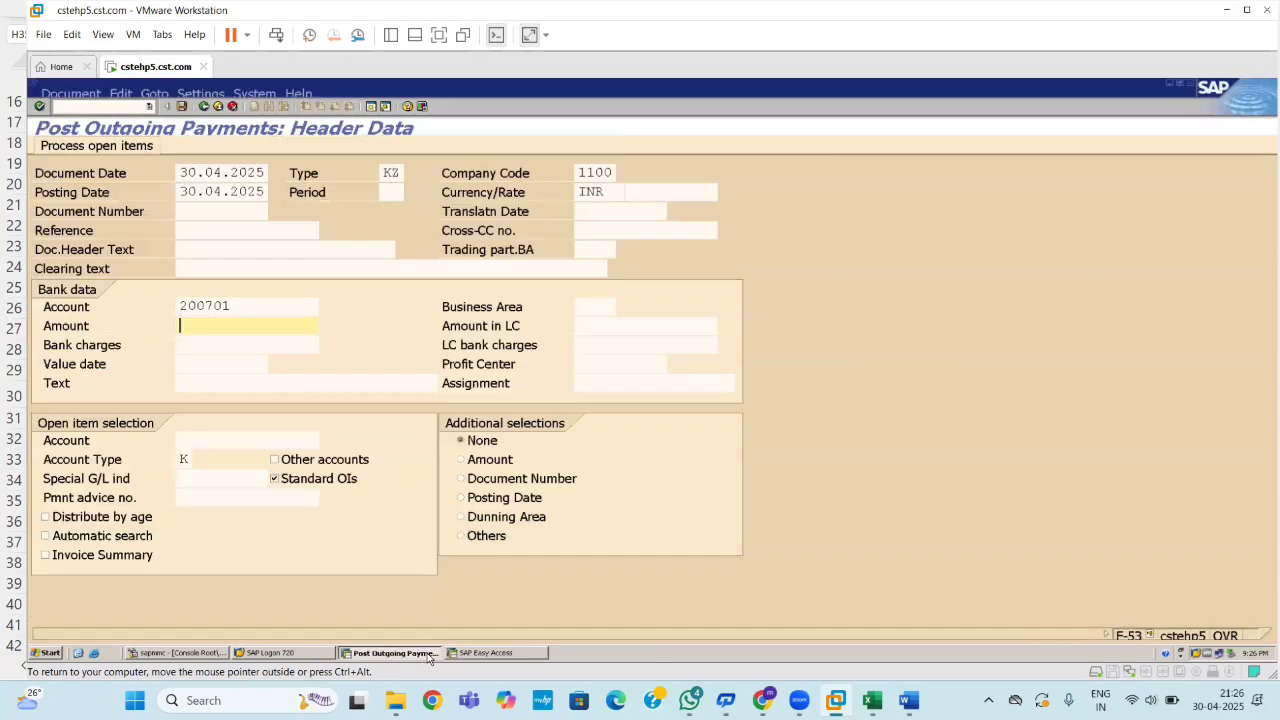
click(489, 649)
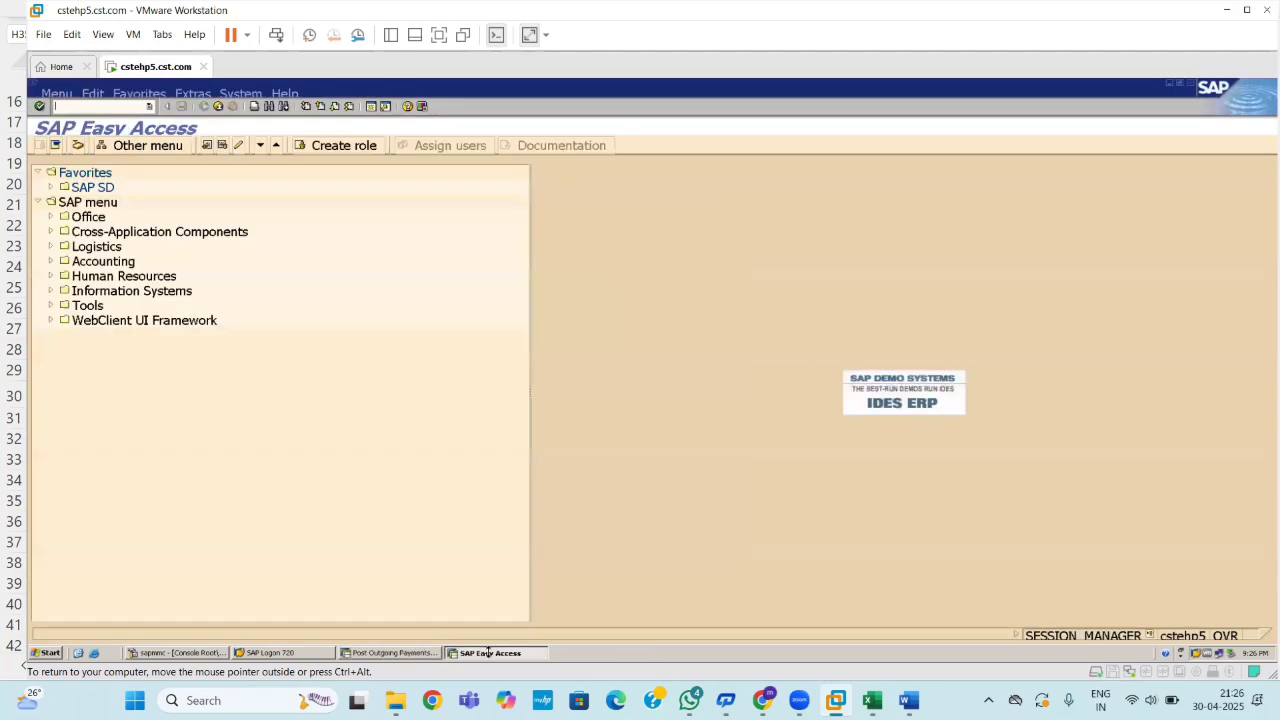
click(400, 652)
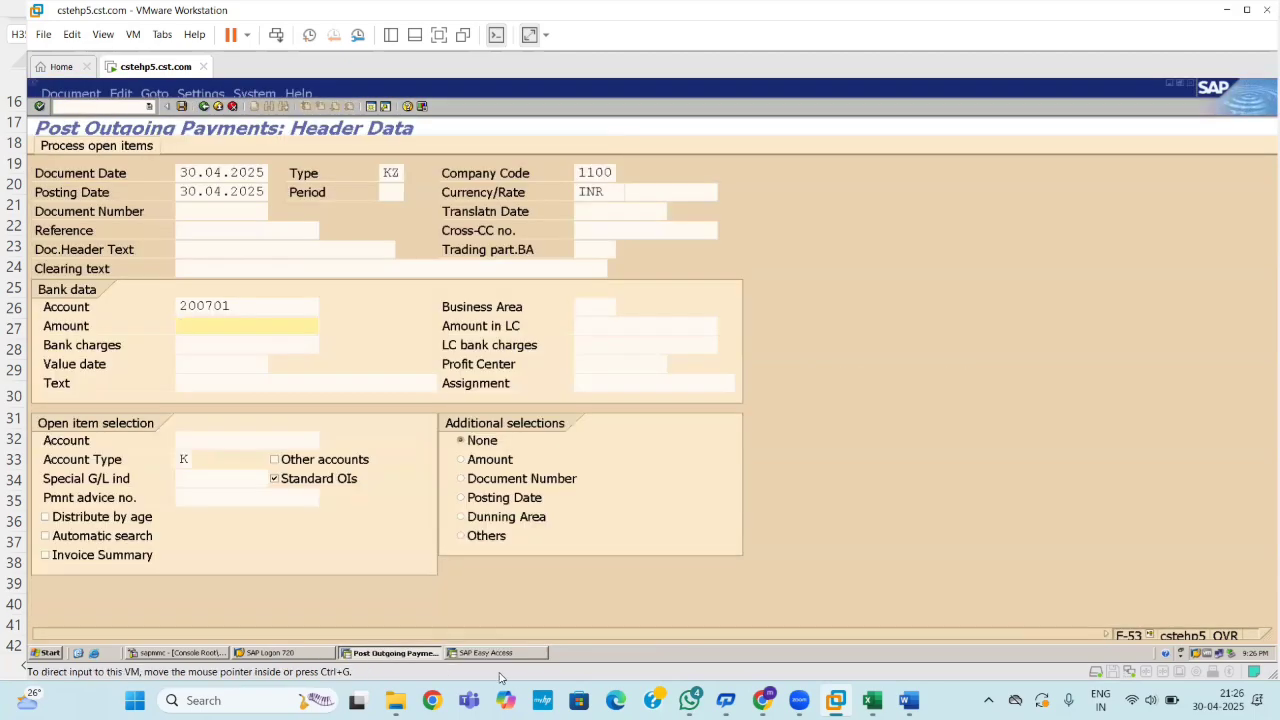
click(497, 656)
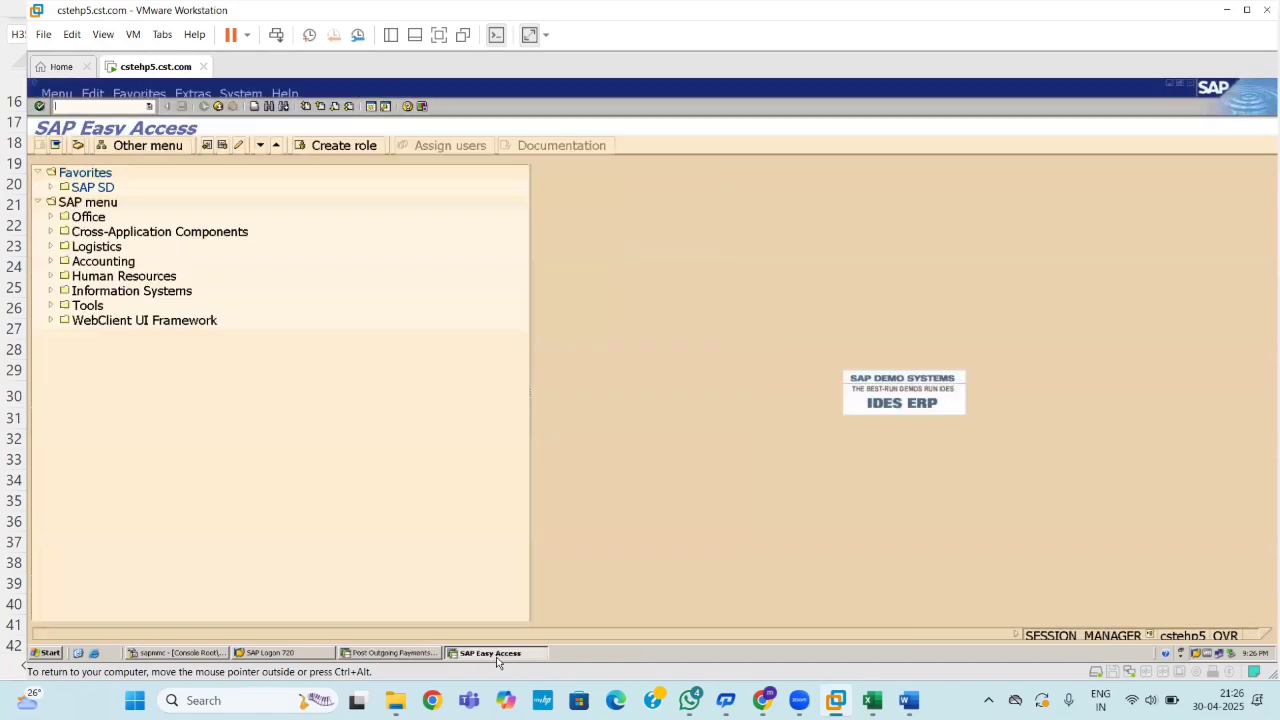
click(405, 655)
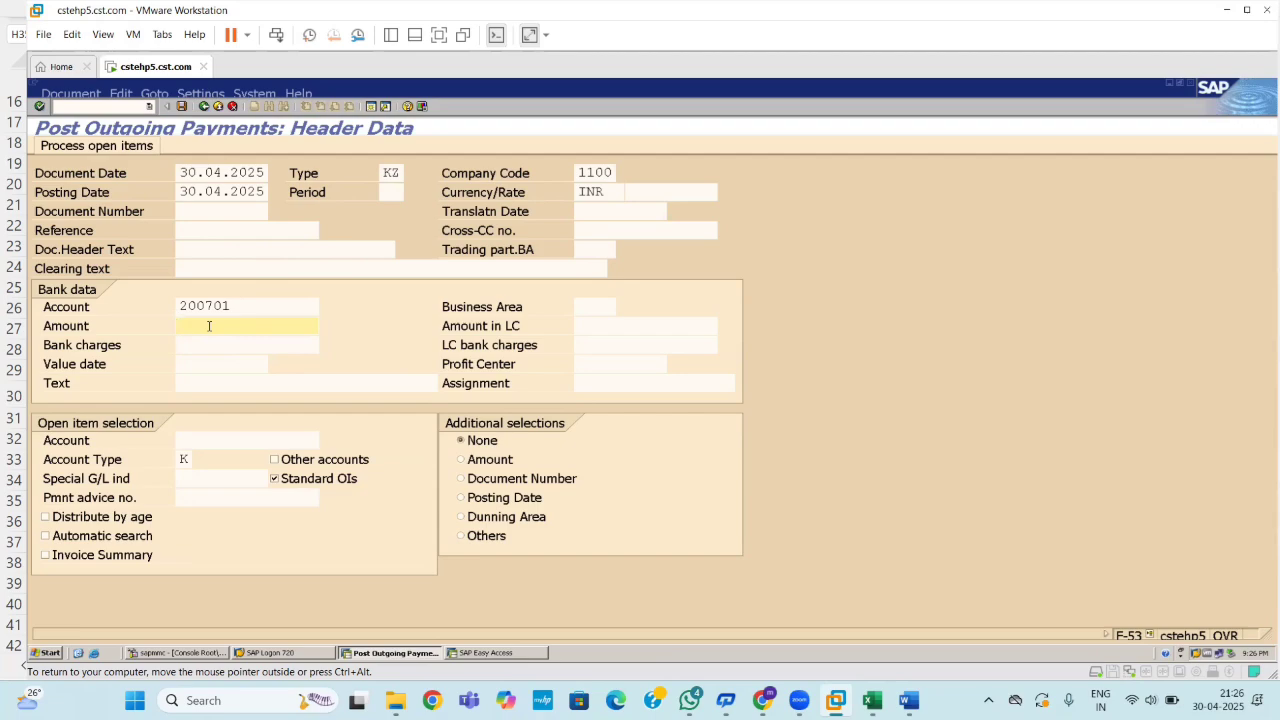
text(10000)
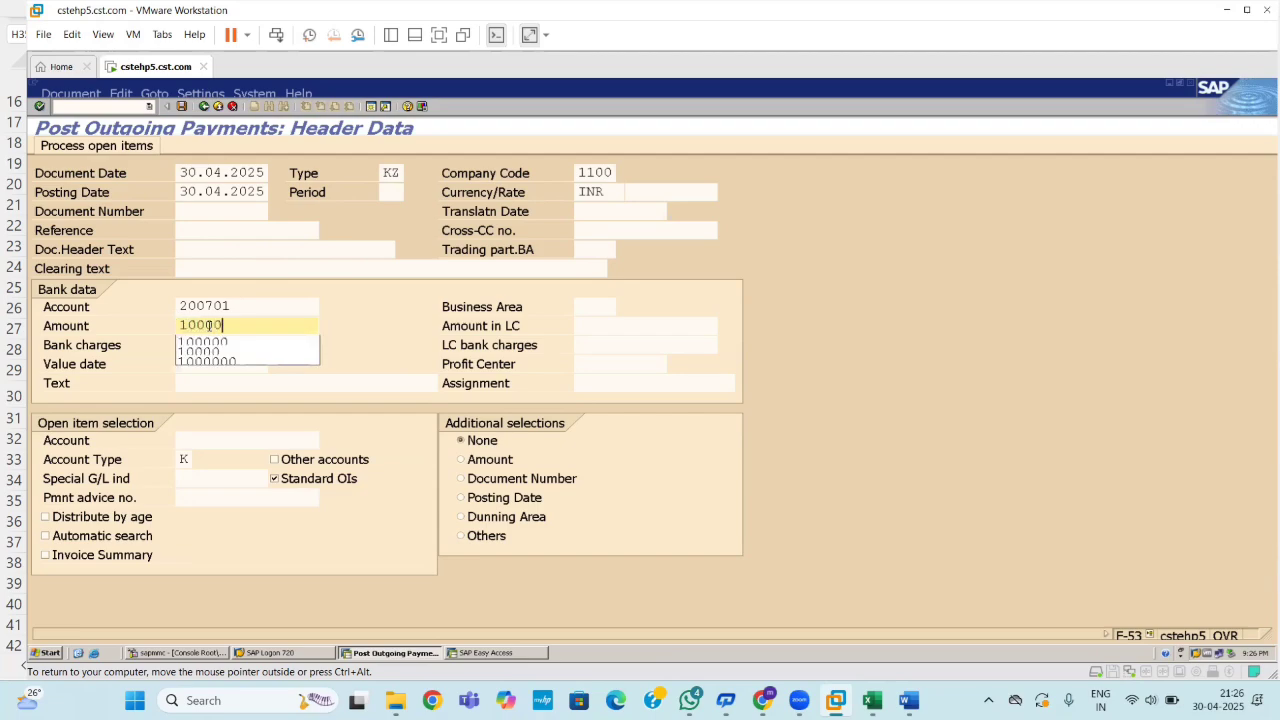
text(0)
key(BackSpace)
key(BackSpace)
key(BackSpace)
key(BackSpace)
key(BackSpace)
key(BackSpace)
text(50000)
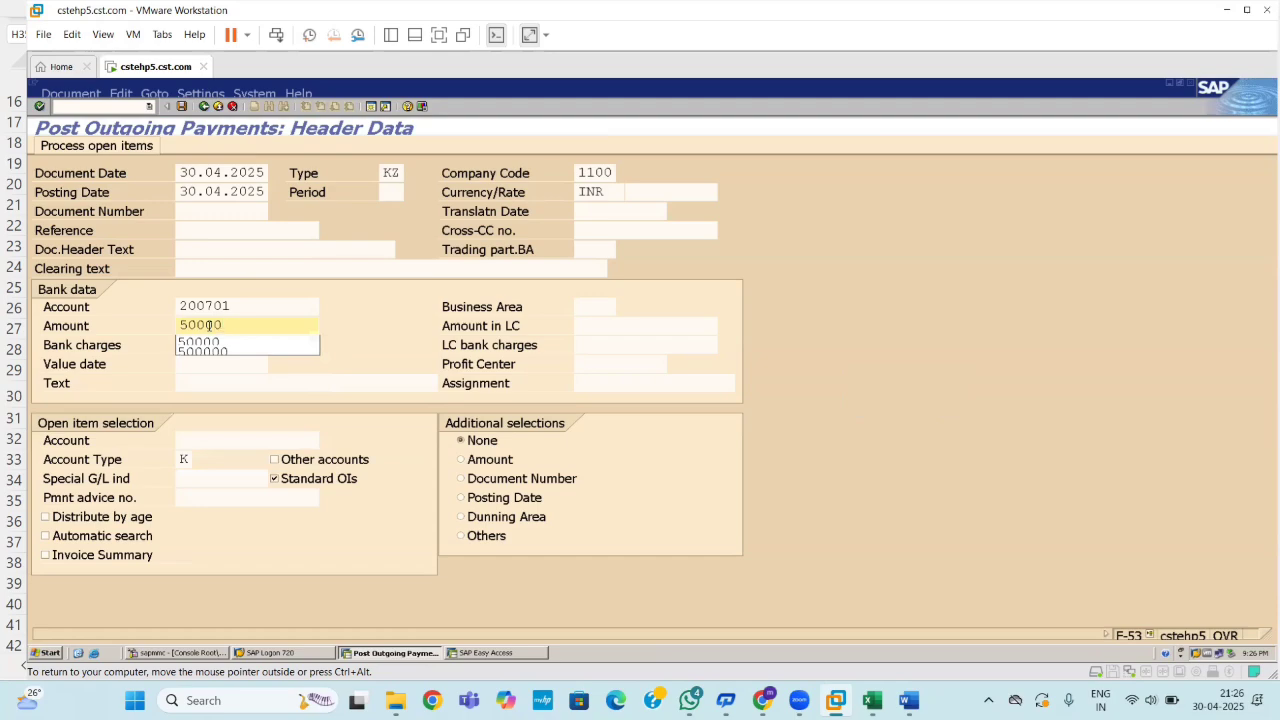
click(216, 438)
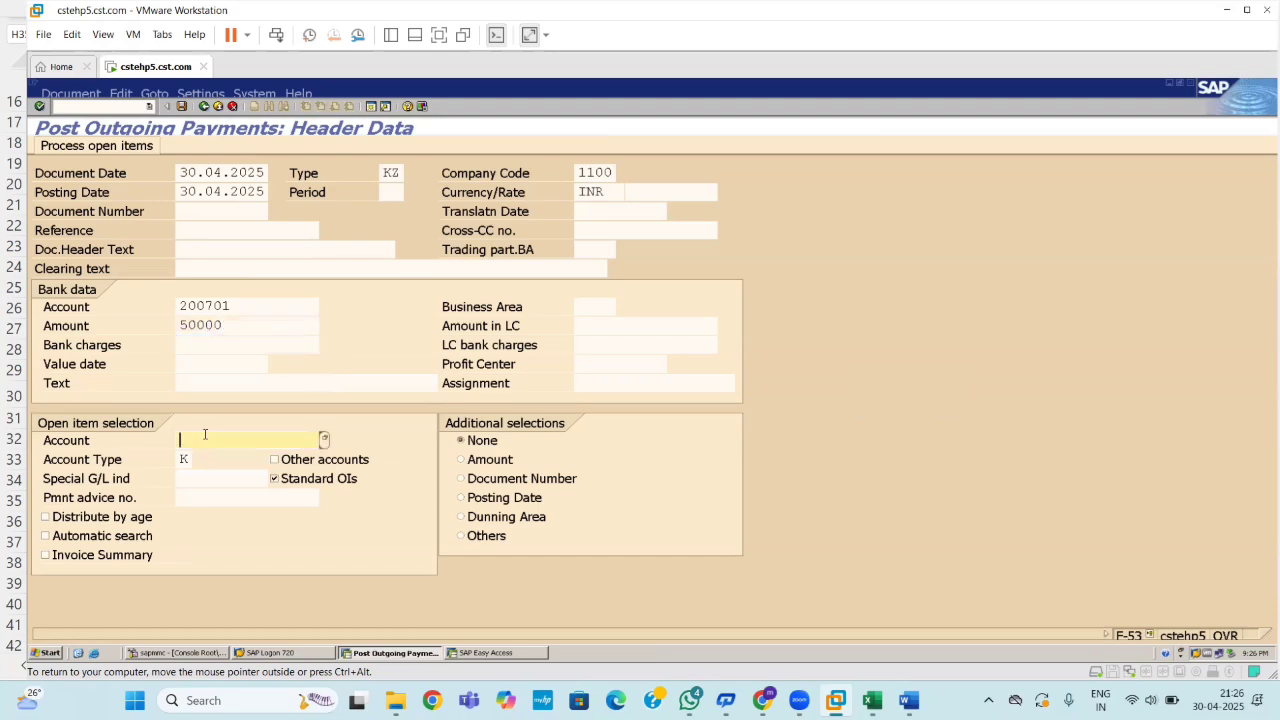
click(327, 440)
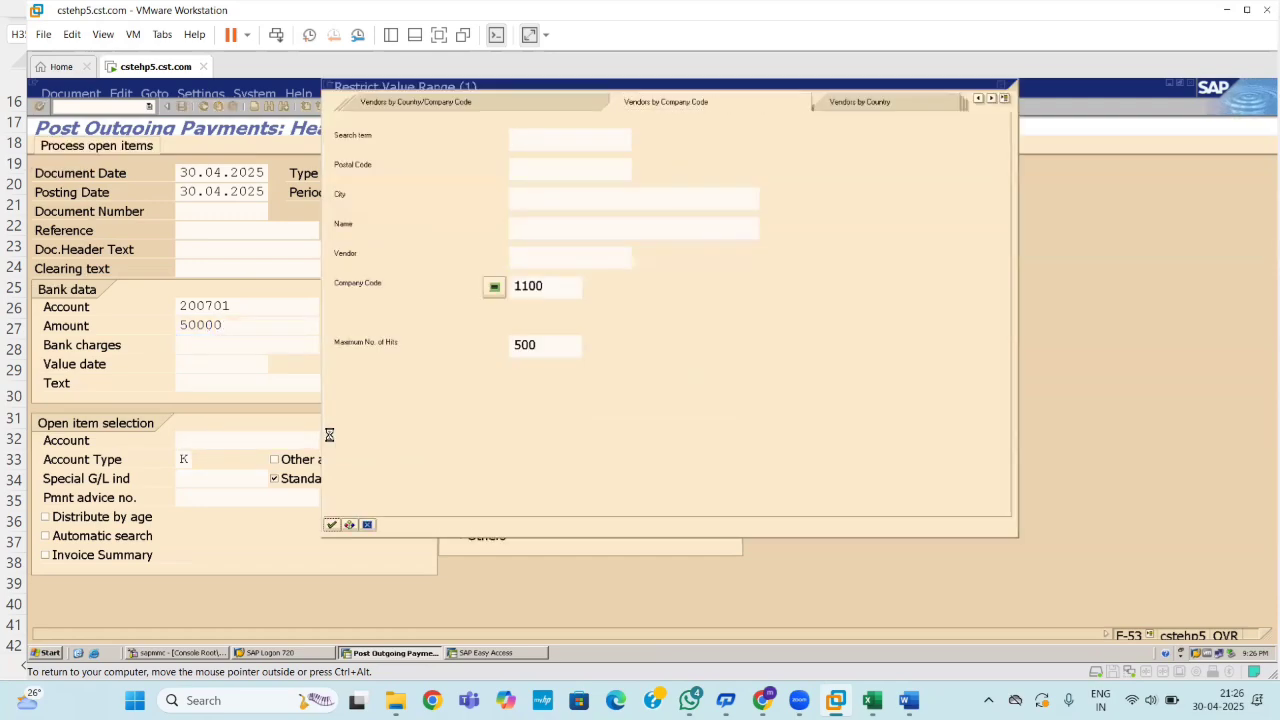
key(Return)
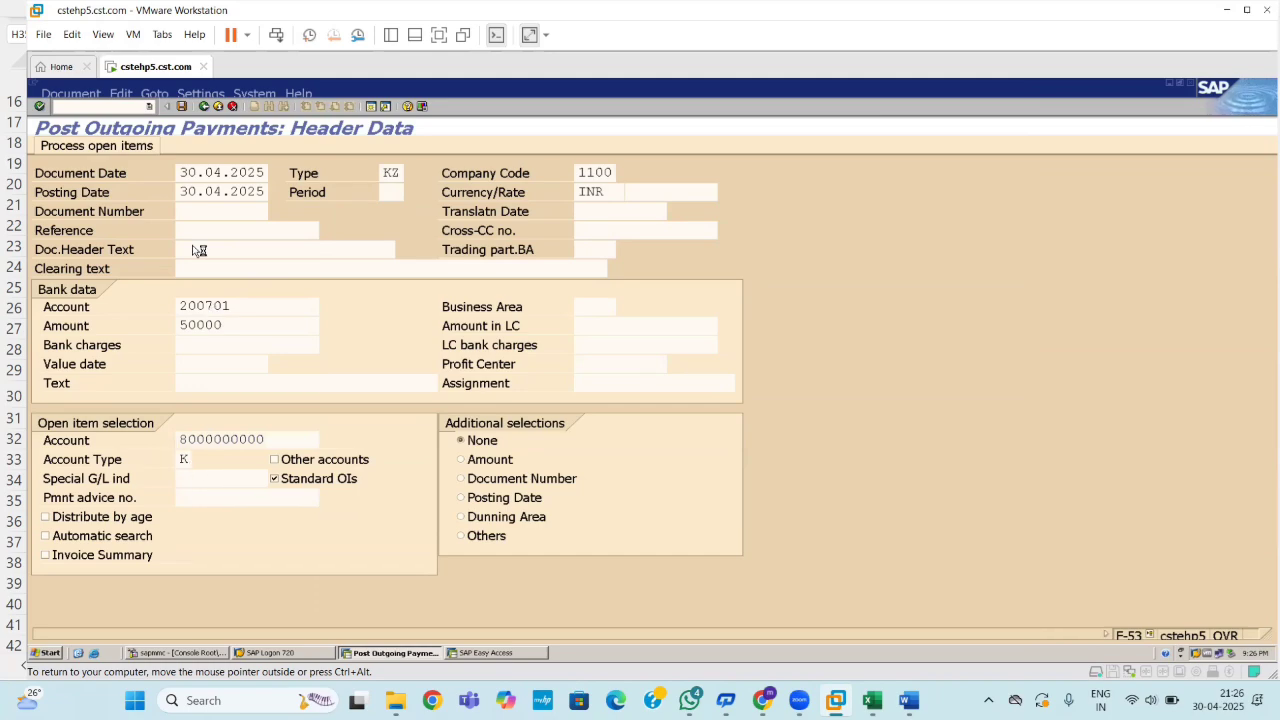
key(Return)
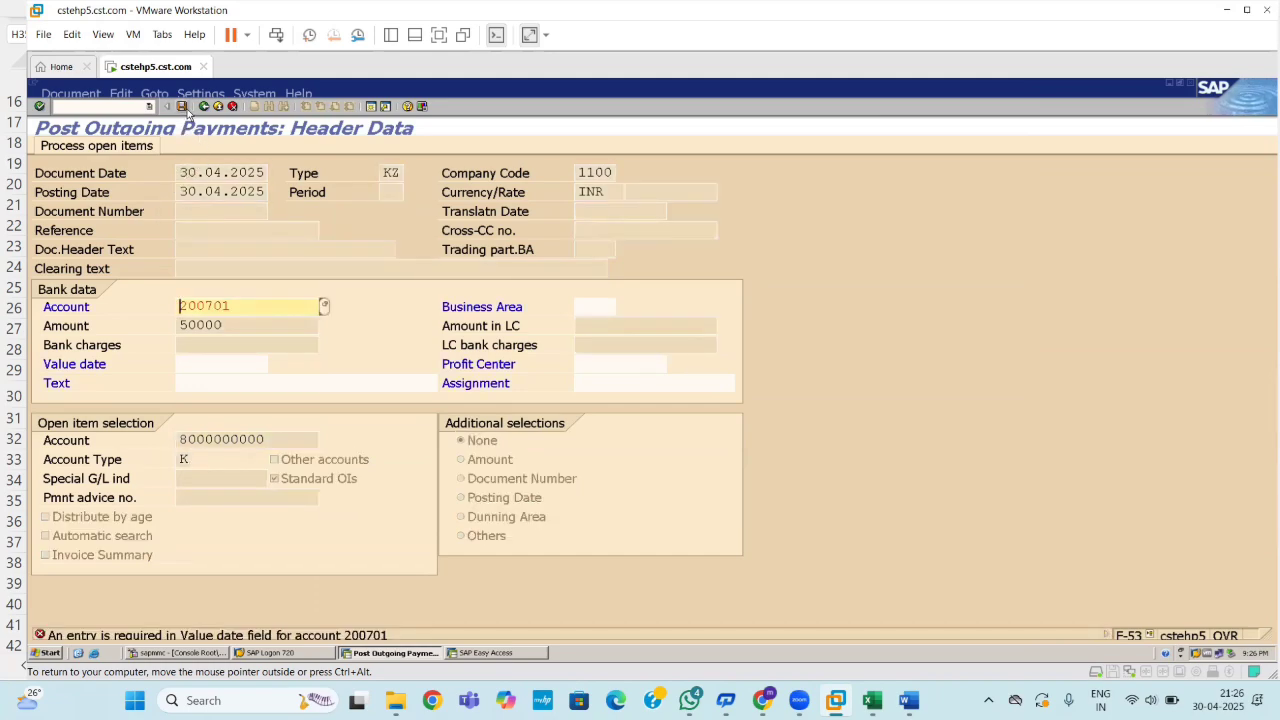
Enter value date 30.04.2025 and re-validate the payment header.
click(186, 109)
click(208, 369)
text(30)
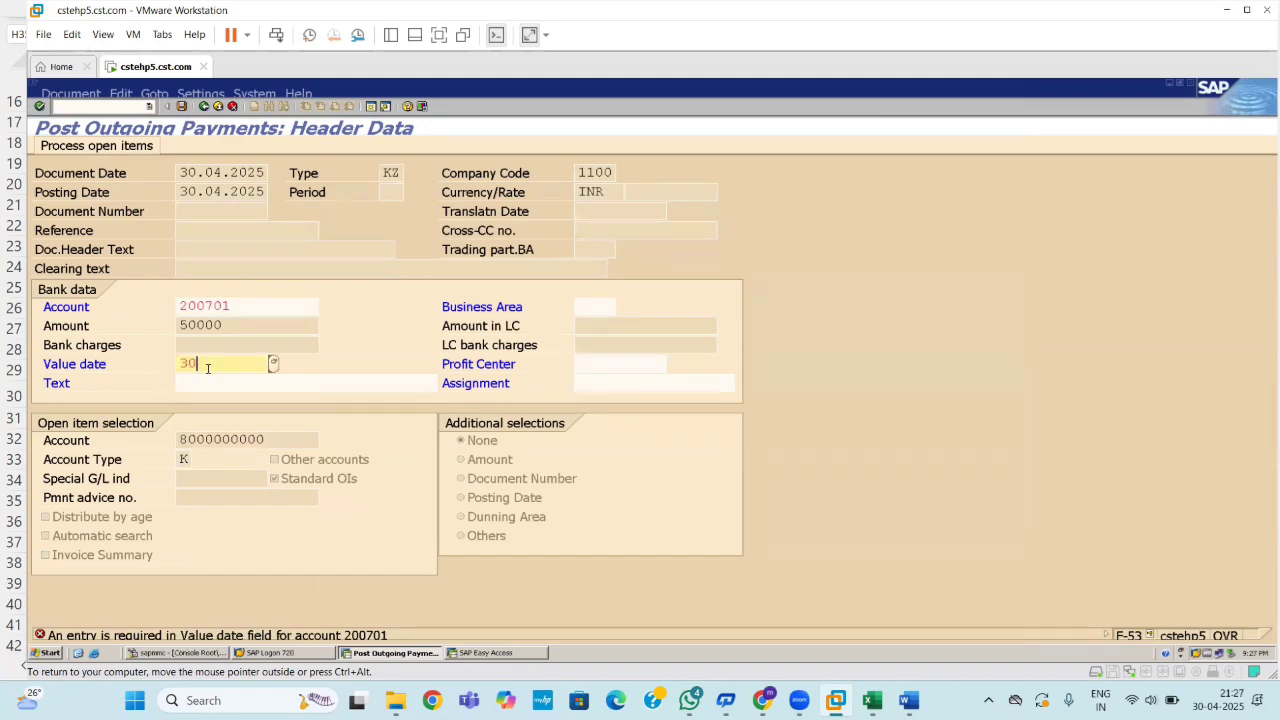
text(.04.2025)
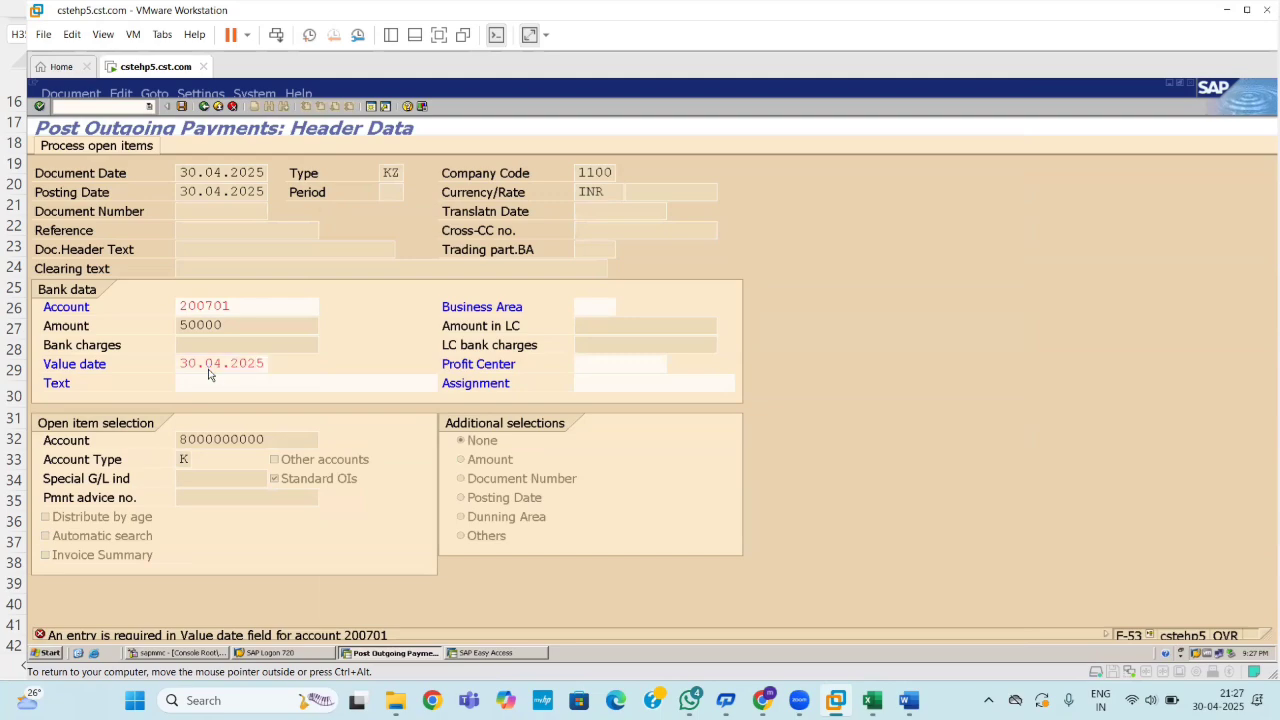
key(Return)
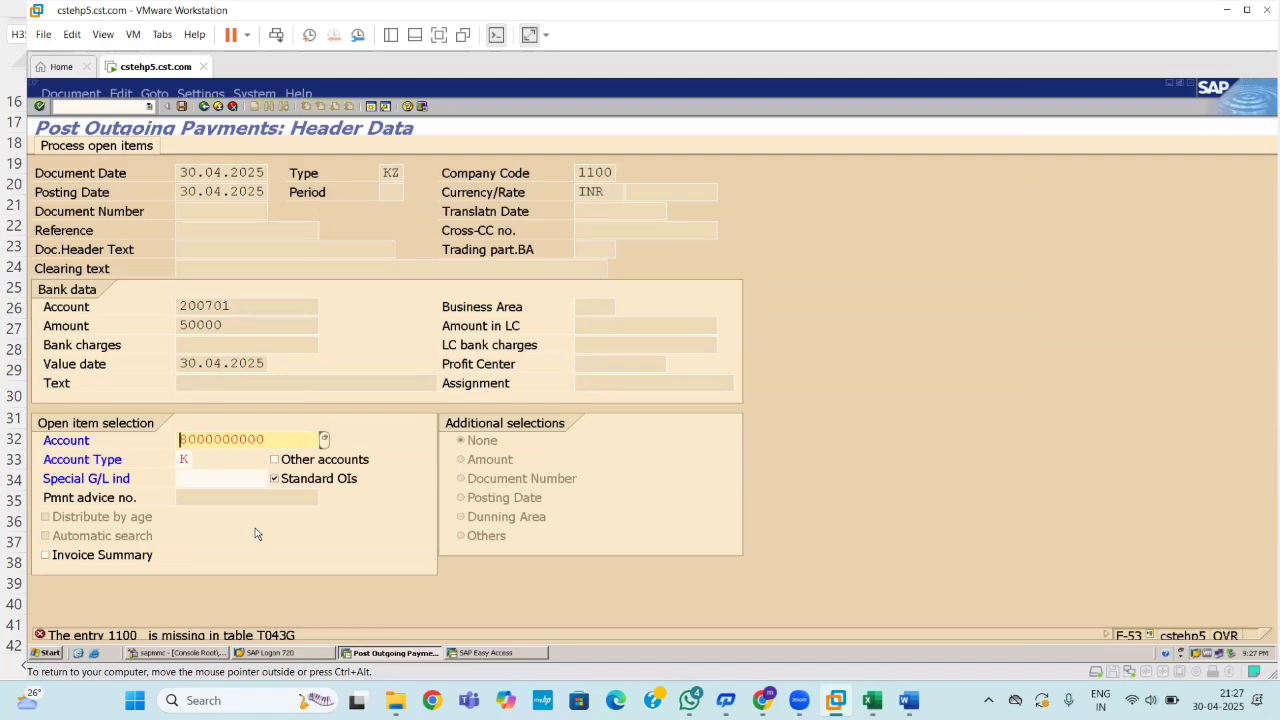
Show the Performance Assistant for error F5100 and select the 'entry 1100 missing in table T043G' text.
click(290, 642)
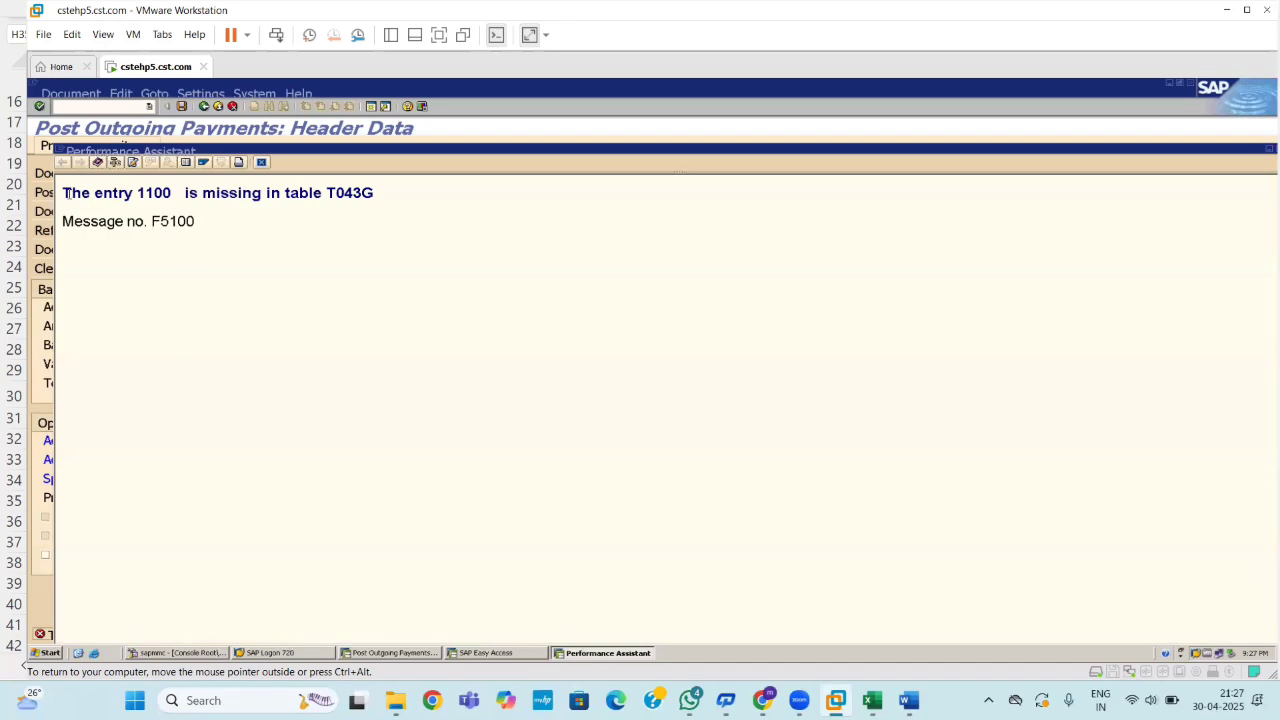
drag(63, 190, 393, 197)
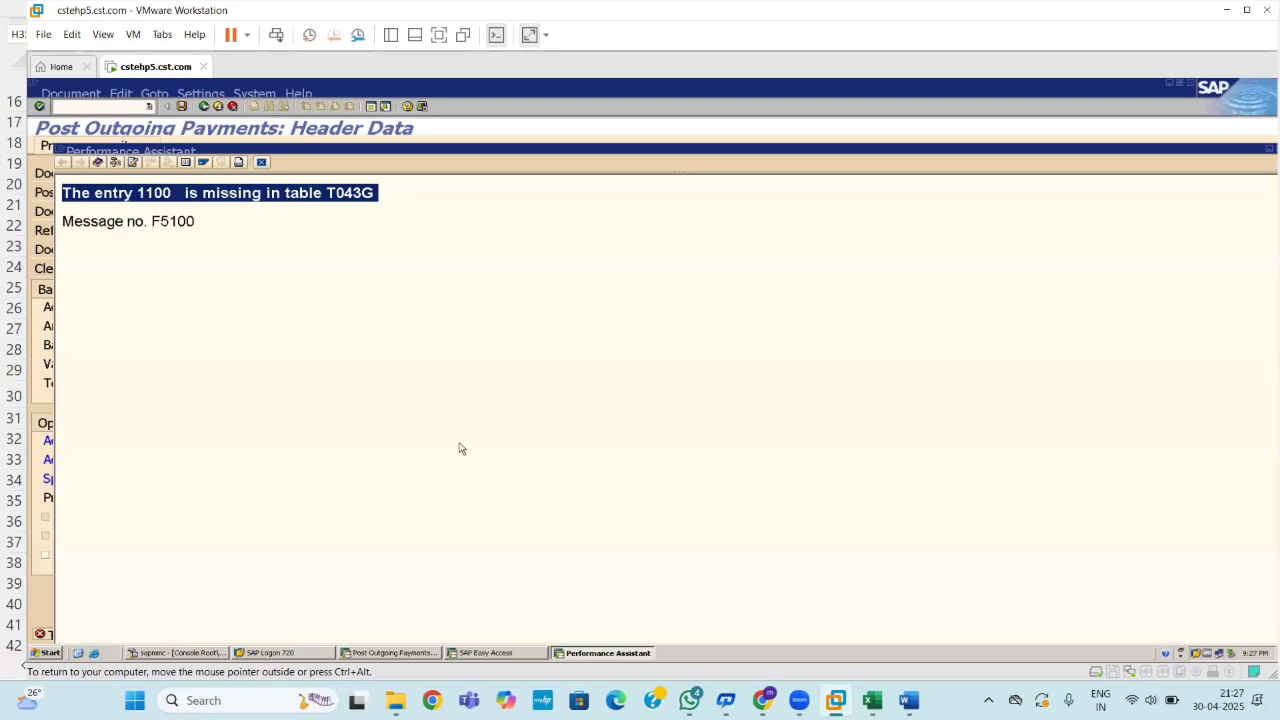
mouse_move(799, 700)
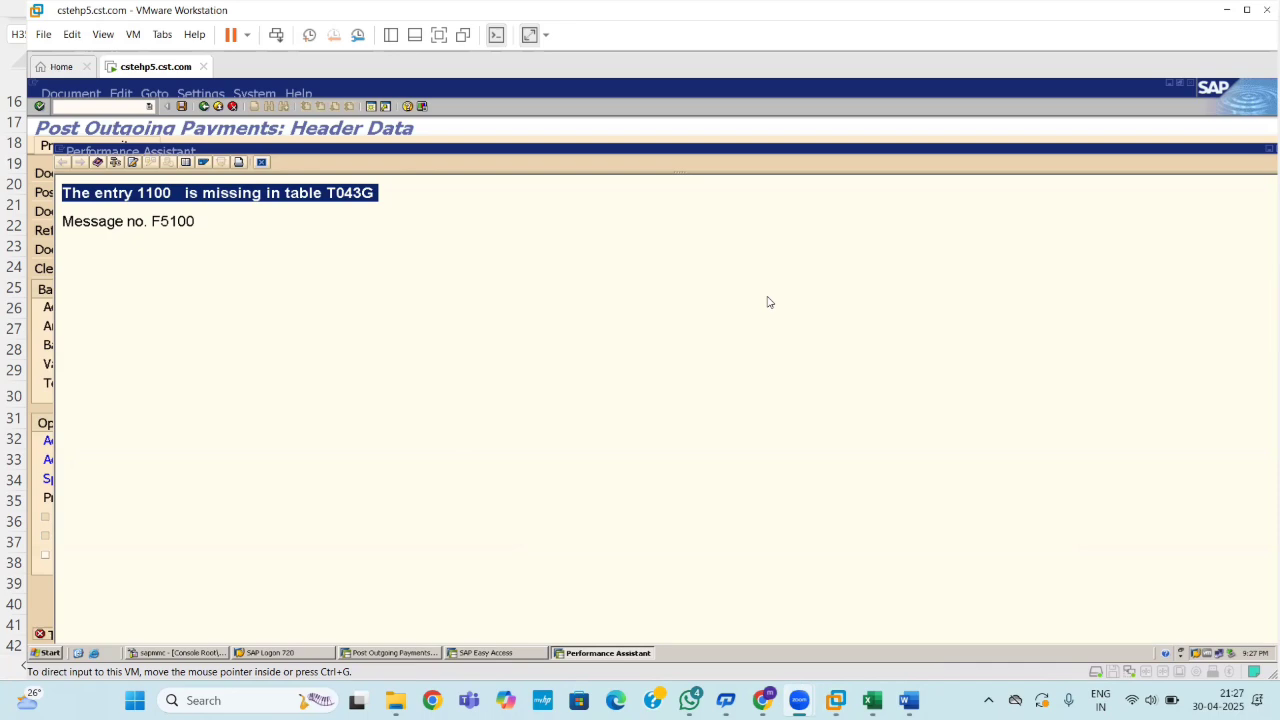
click(331, 9)
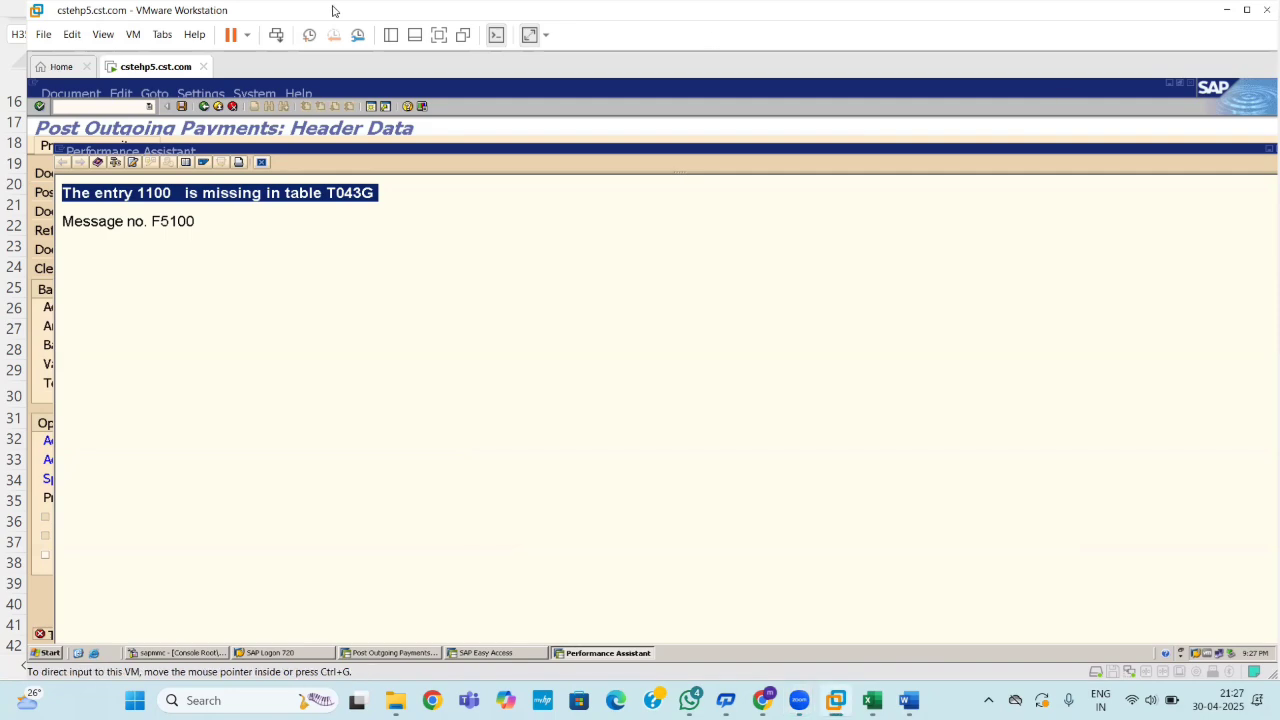
click(408, 324)
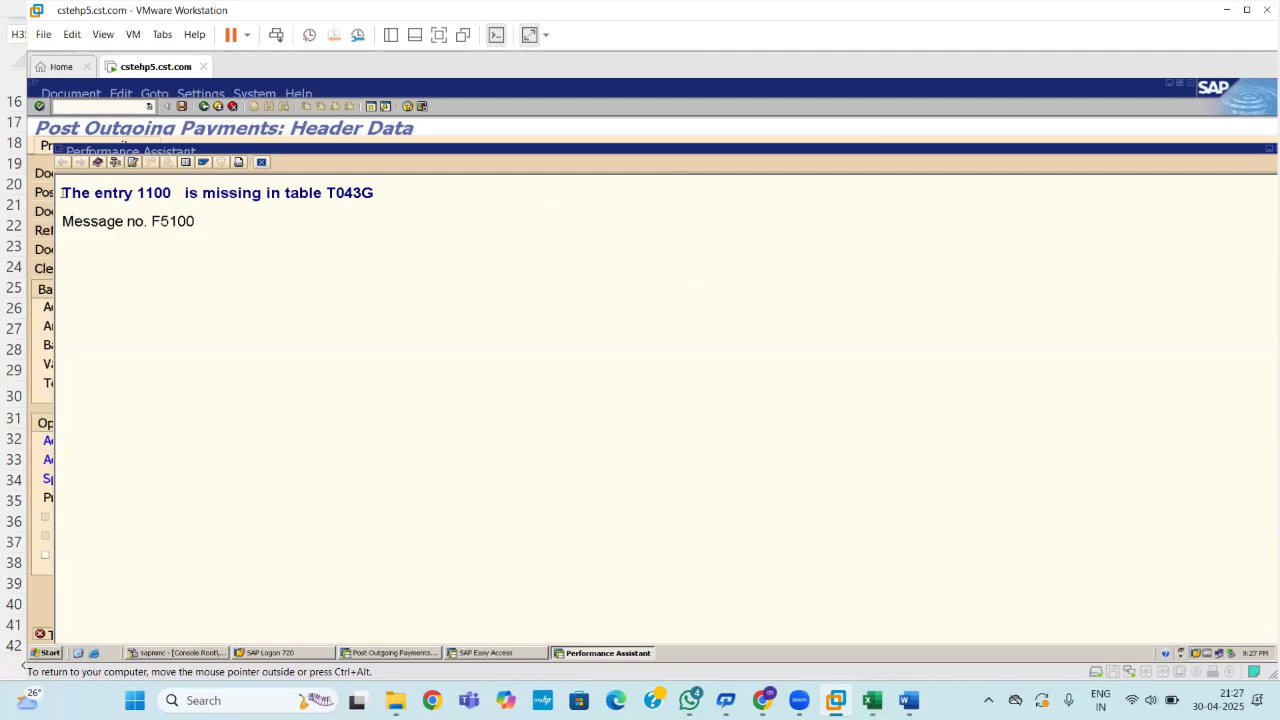
drag(62, 193, 383, 198)
key(ctrl+c)
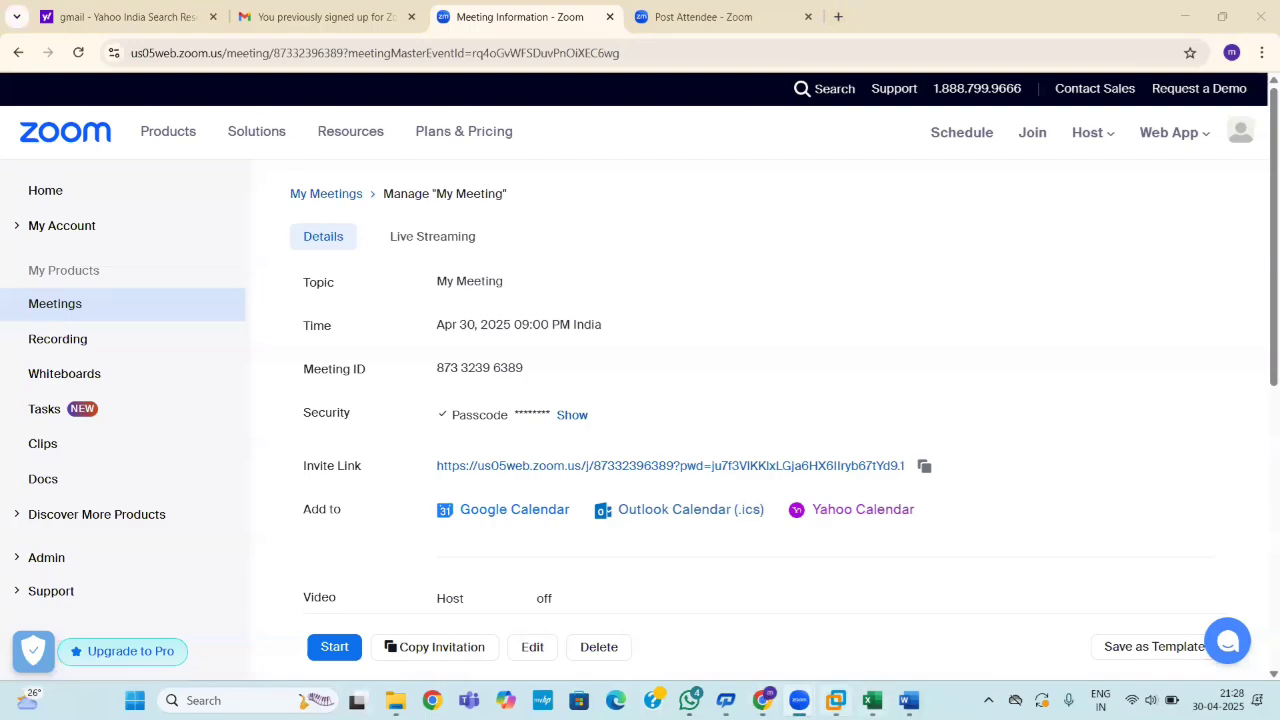
Search the web in Chrome for the copied error 'The entry 1100 is missing in table T043G'.
click(836, 700)
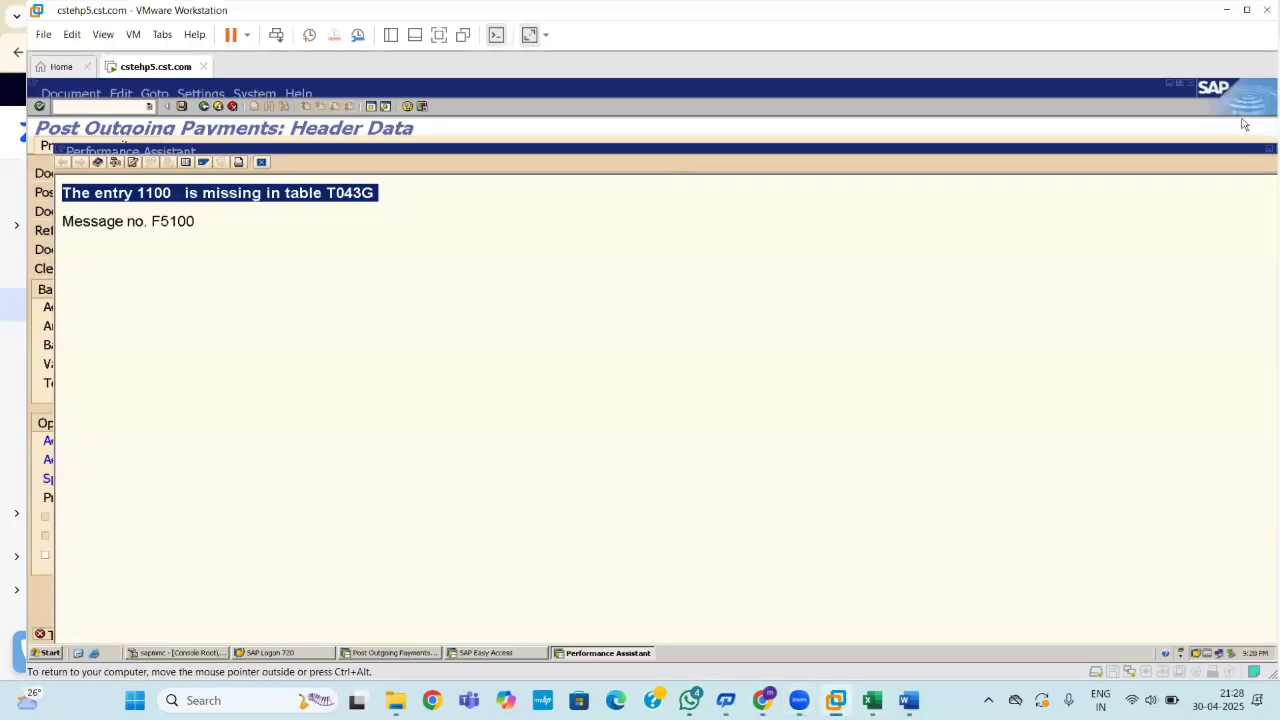
drag(1226, 153, 1124, 143)
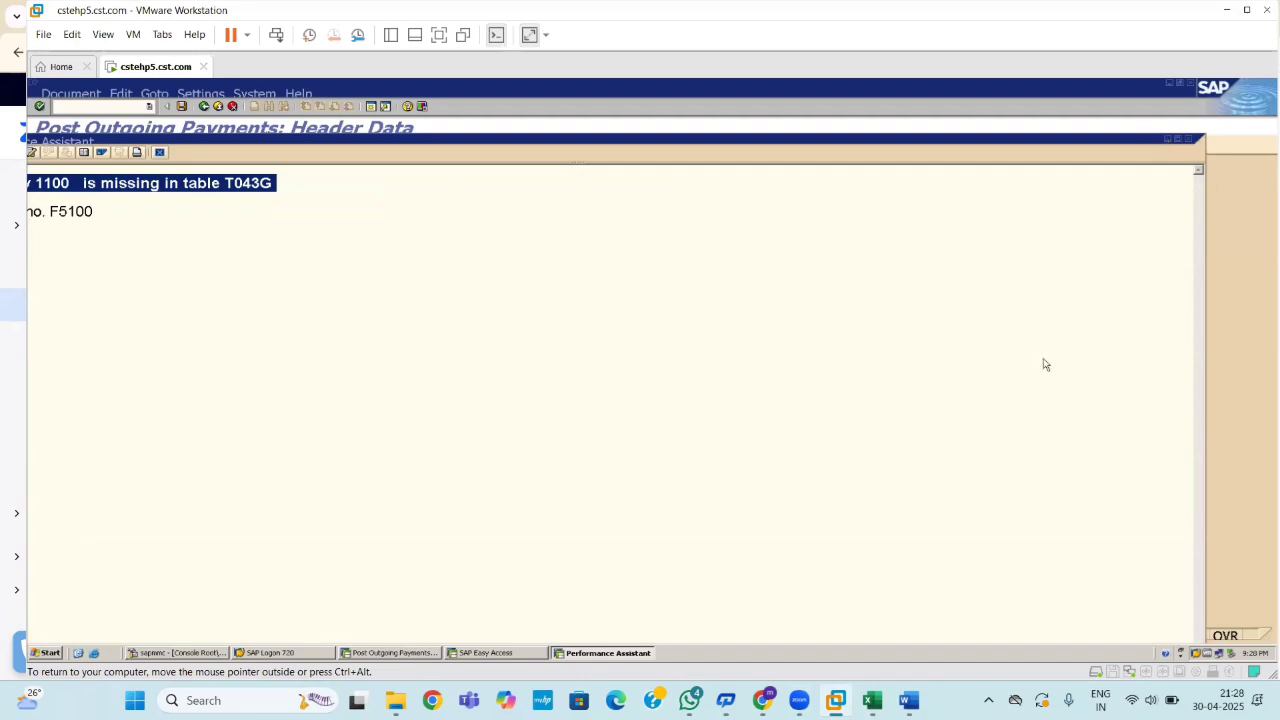
click(763, 700)
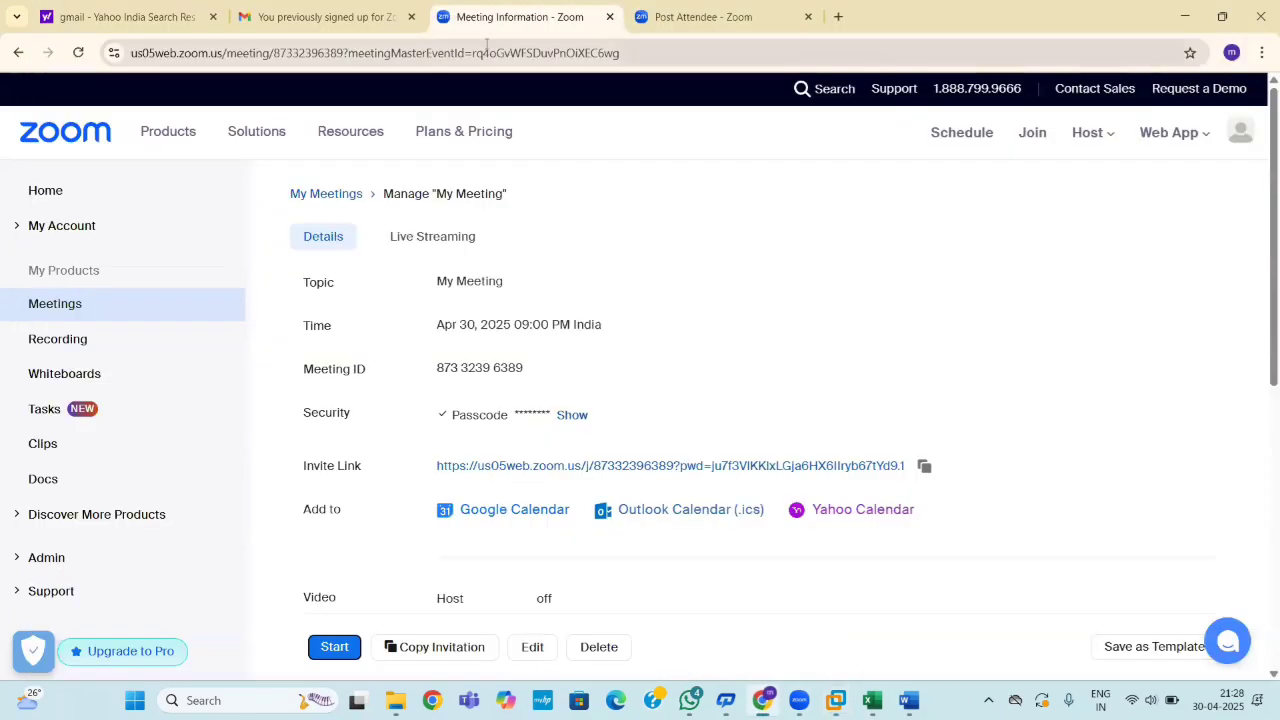
click(839, 17)
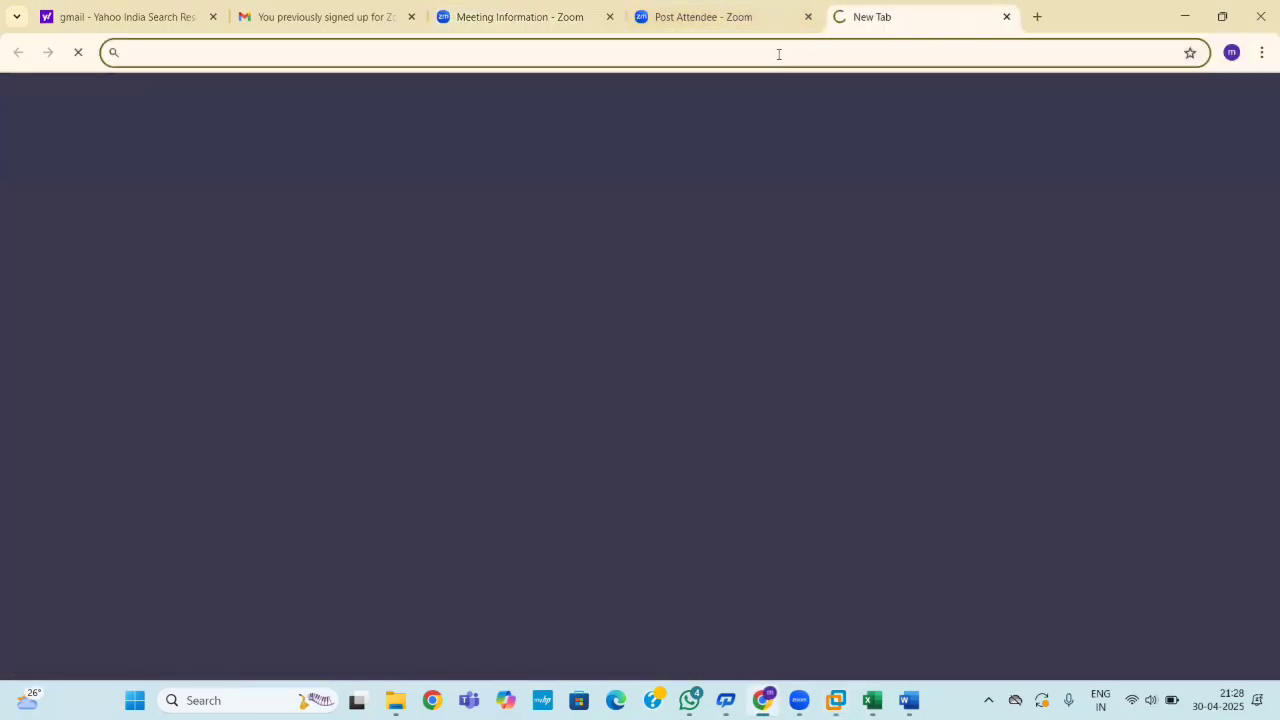
key(ctrl+v)
key(Return)
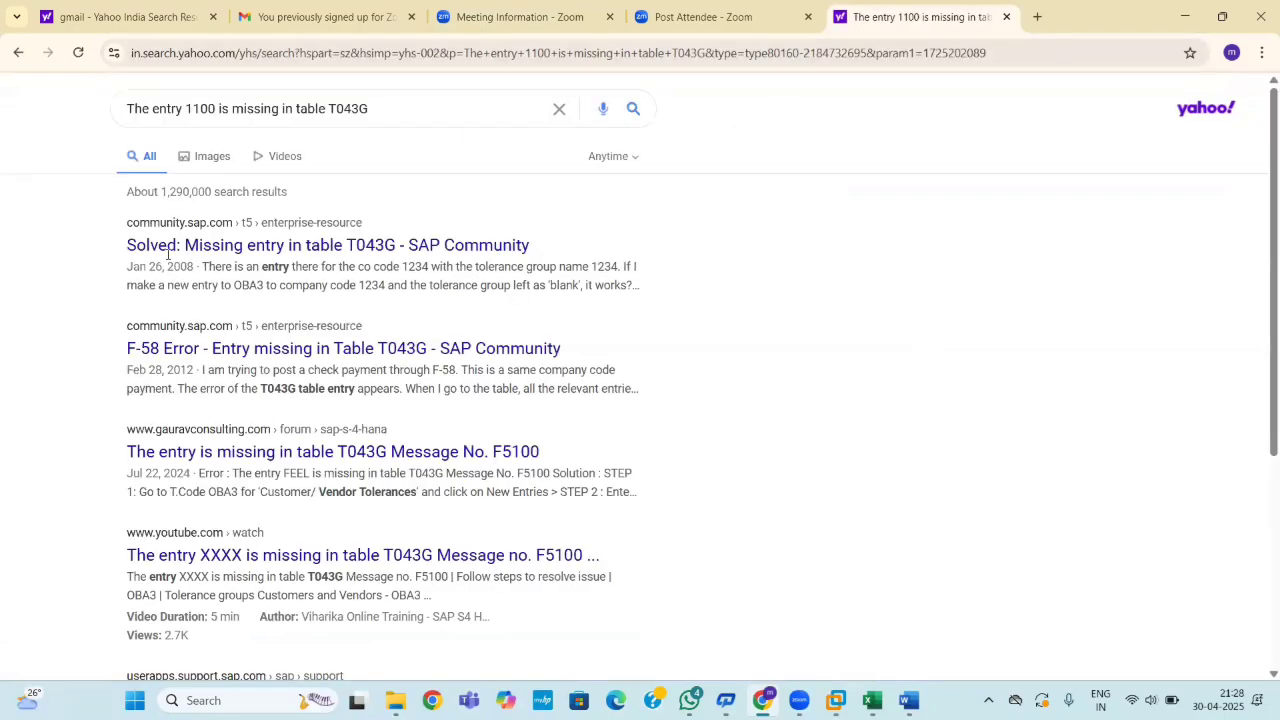
Read through the SAP Community thread on the missing T043G entry, then close it.
click(165, 250)
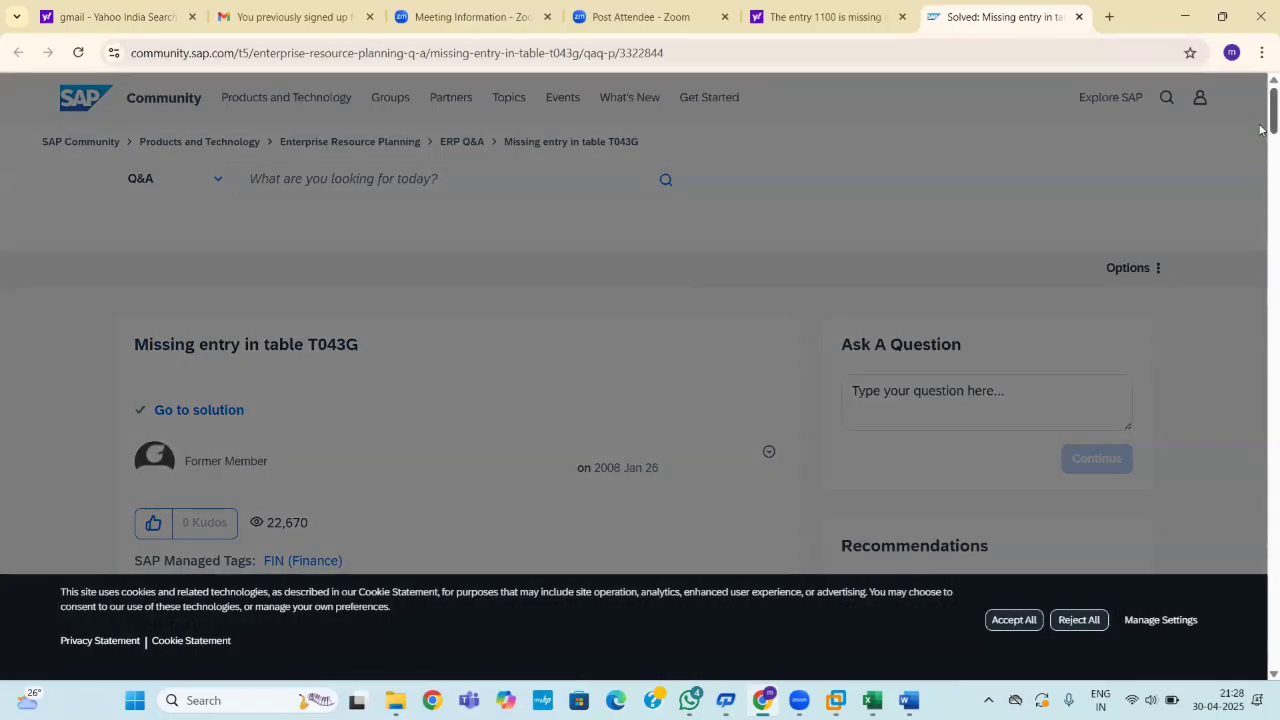
scroll(1260, 160, down, 5)
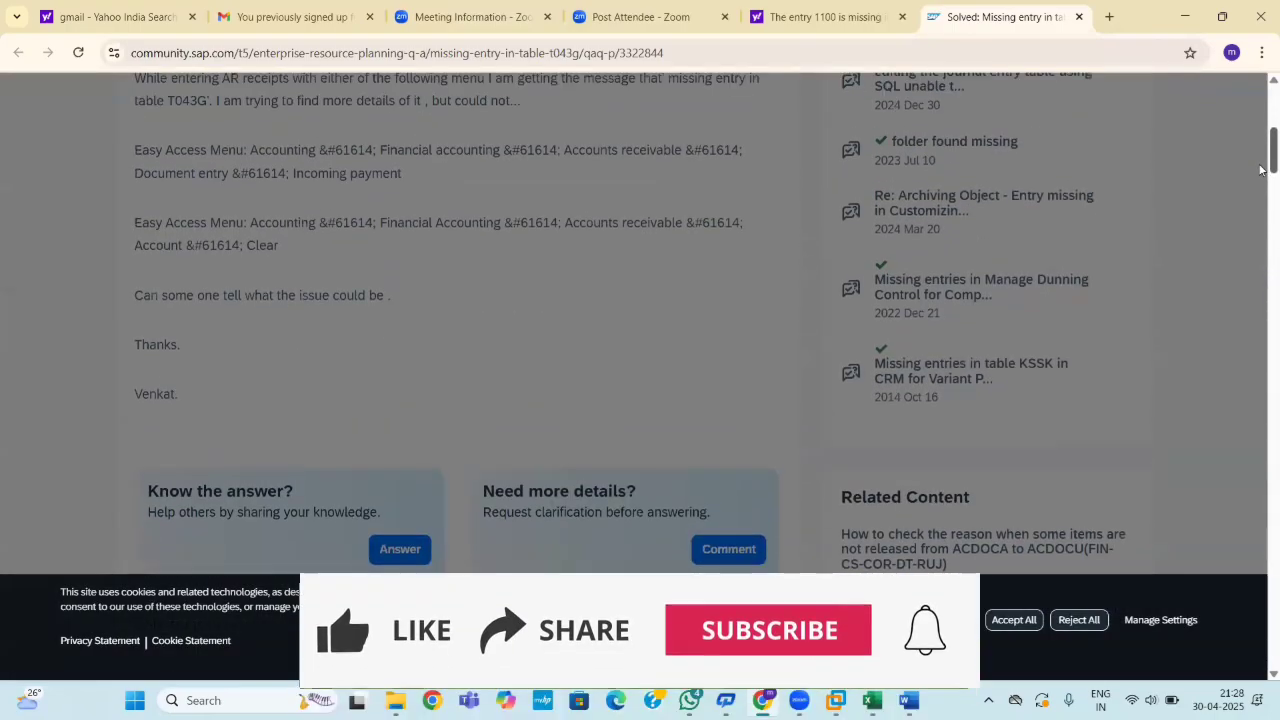
scroll(1260, 165, up, 2)
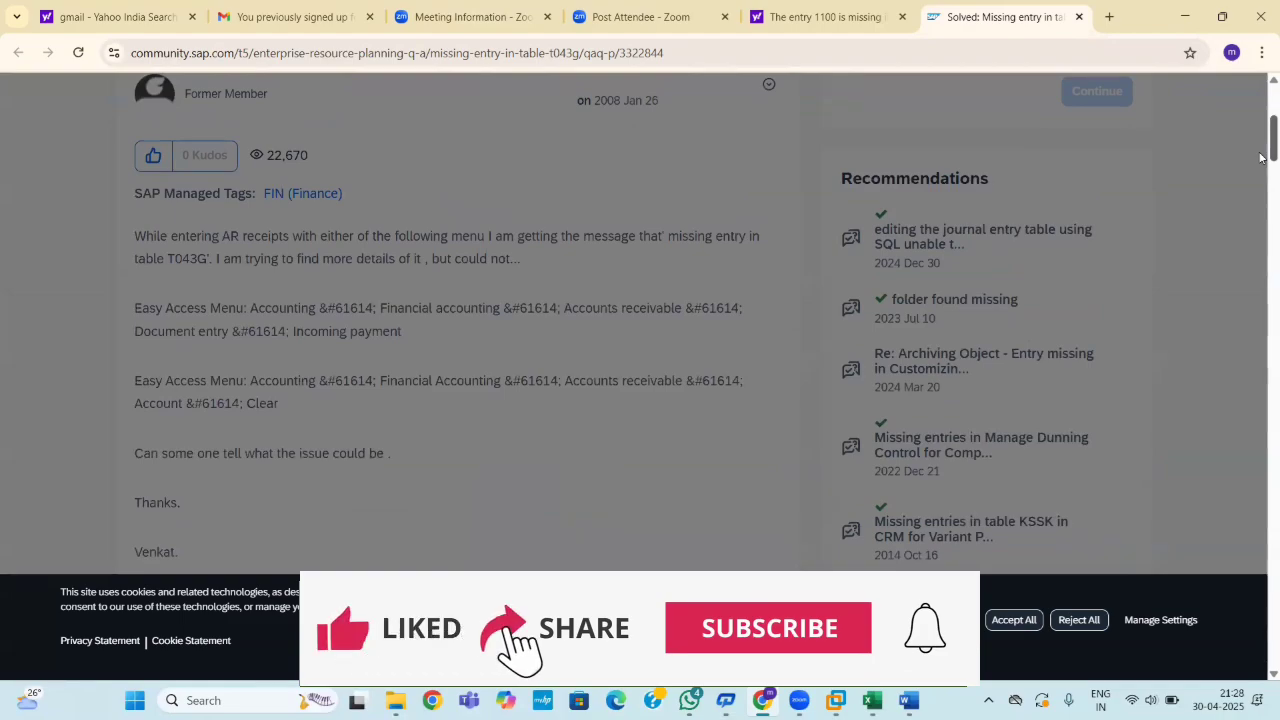
scroll(1260, 157, up, 4)
scroll(1260, 180, down, 15)
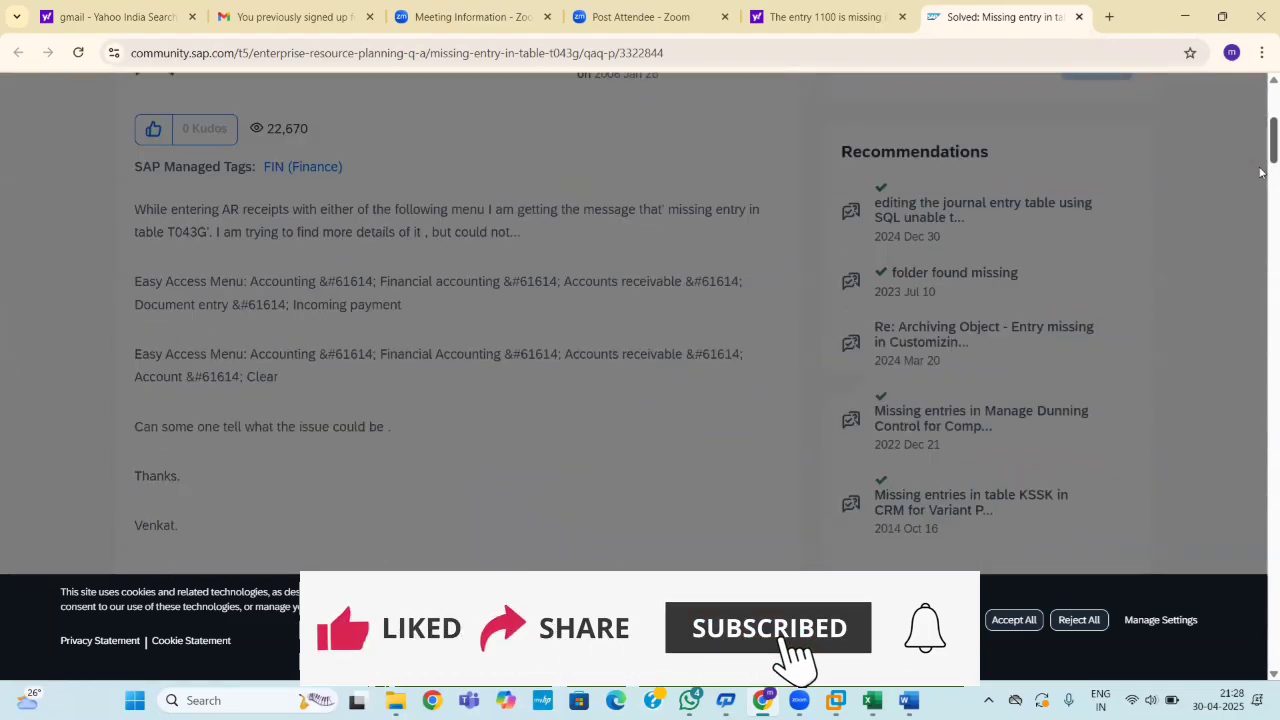
scroll(1260, 265, down, 6)
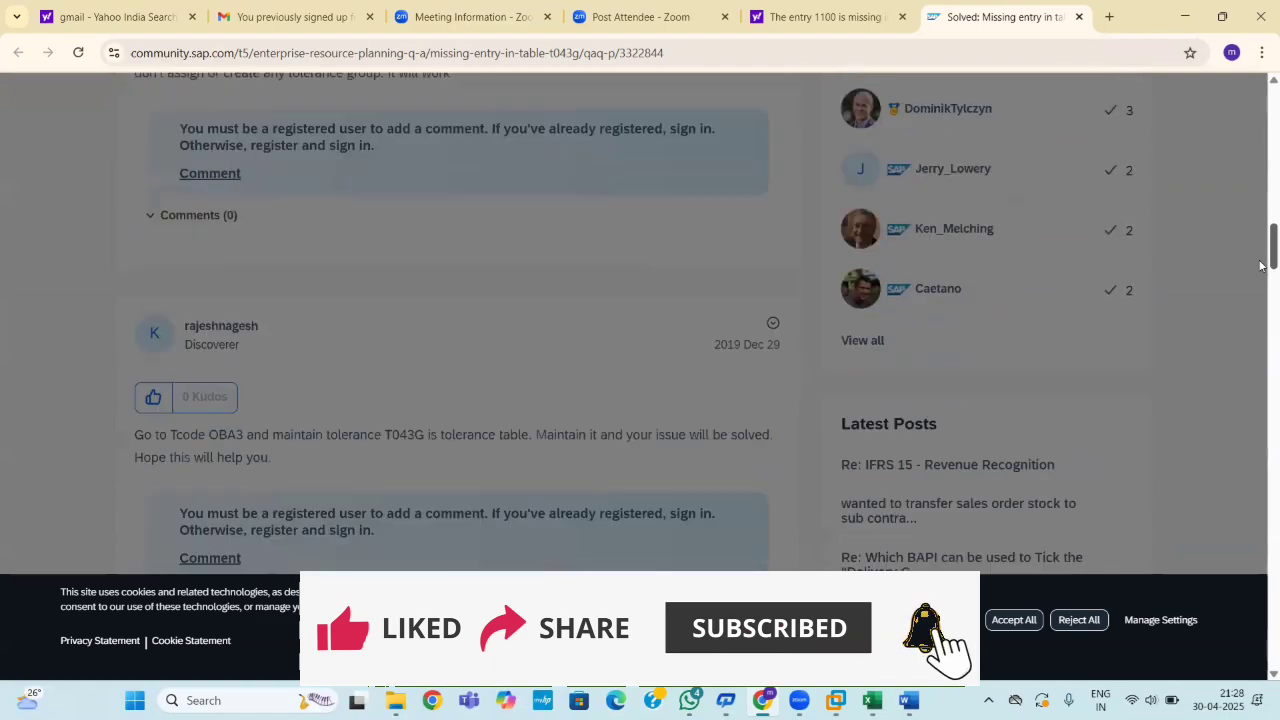
scroll(1260, 296, up, 20)
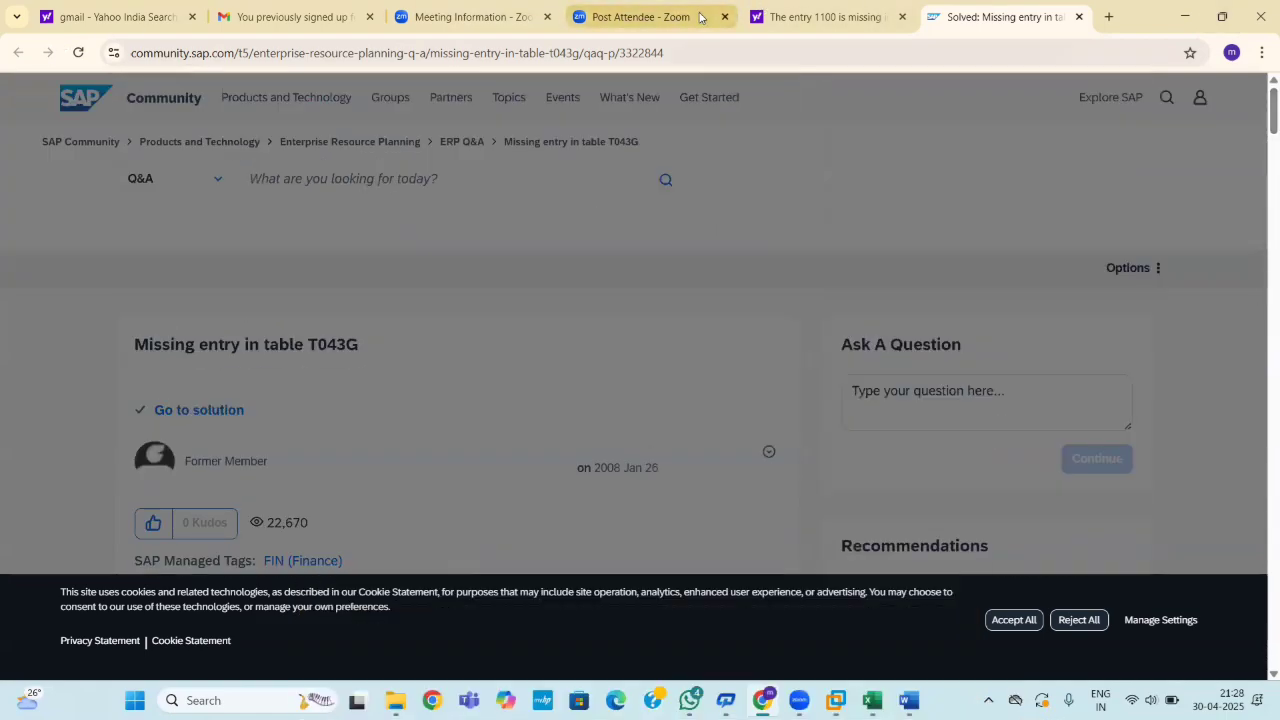
click(1078, 17)
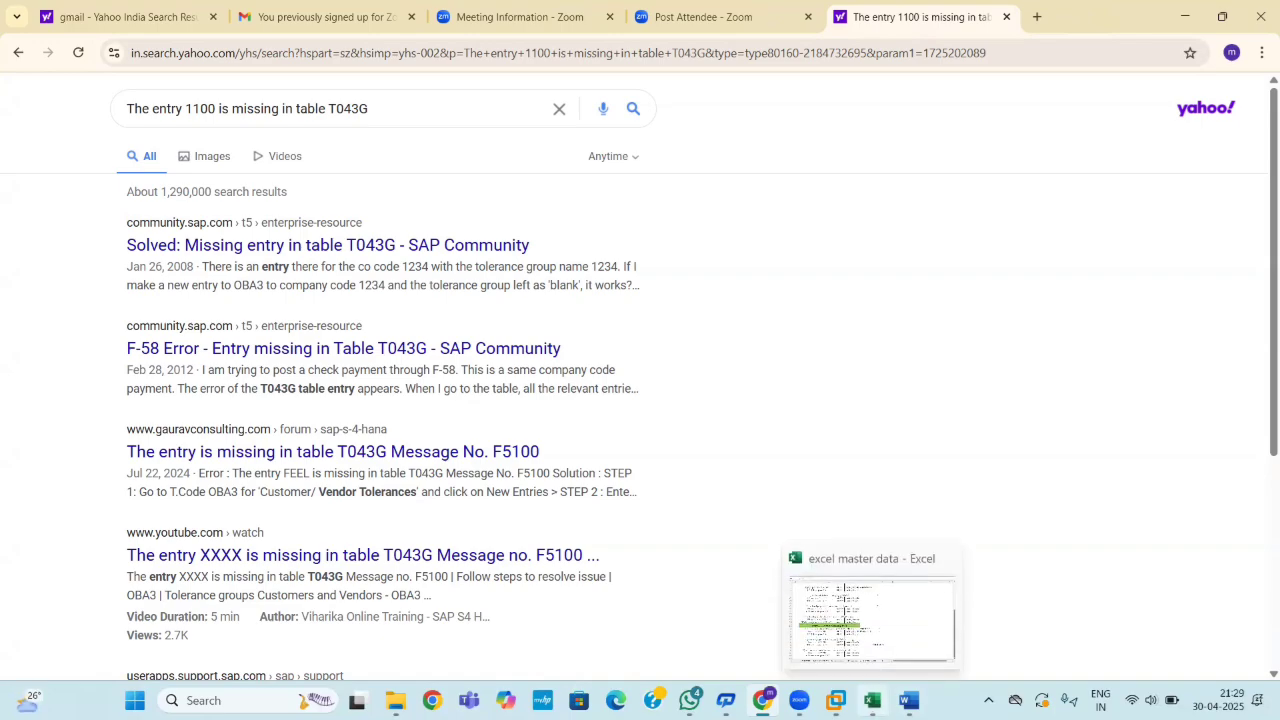
Check the Document reversal and GL GROUPS sheets of the Excel master data workbook, then return to SAP.
click(872, 700)
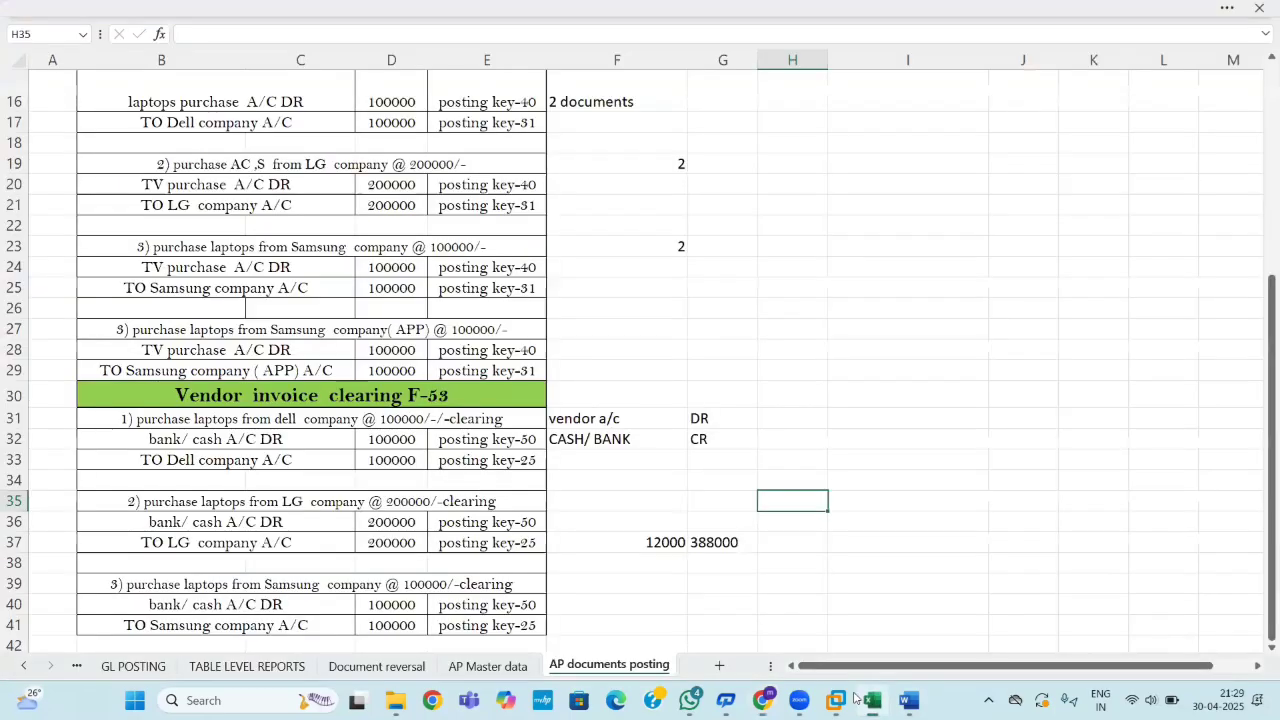
click(362, 668)
click(27, 667)
click(27, 667)
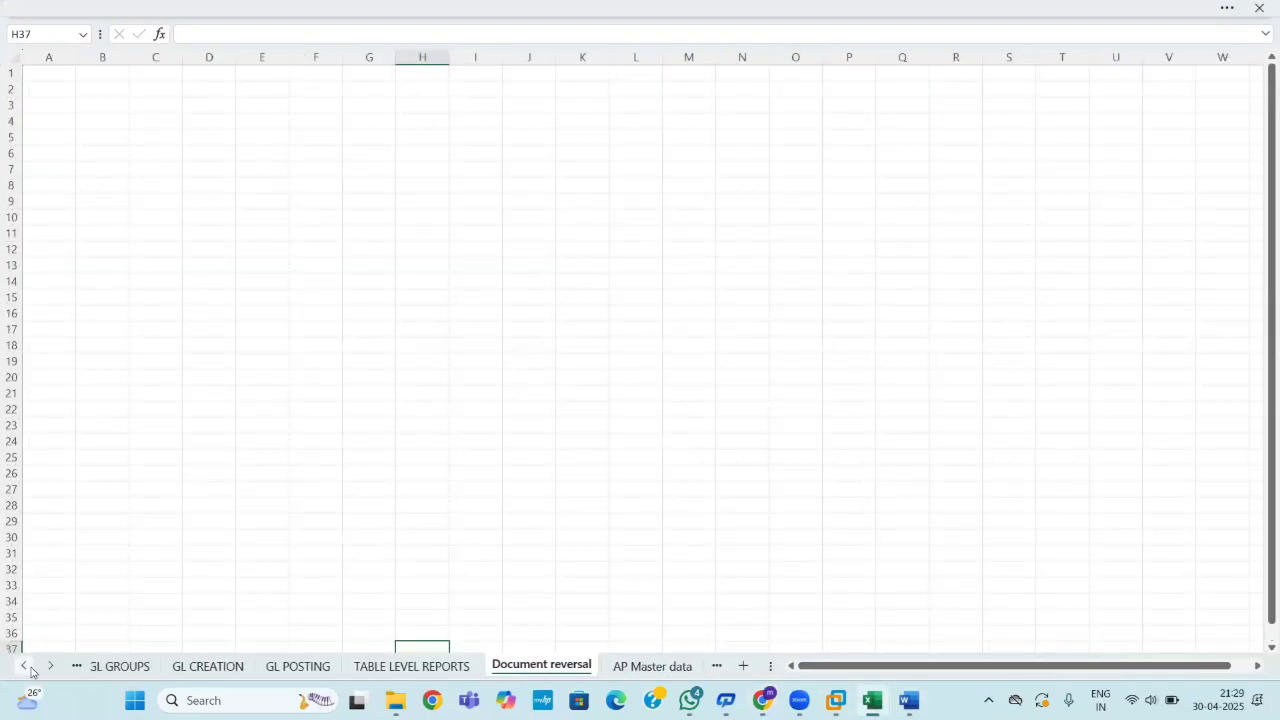
click(24, 666)
click(316, 670)
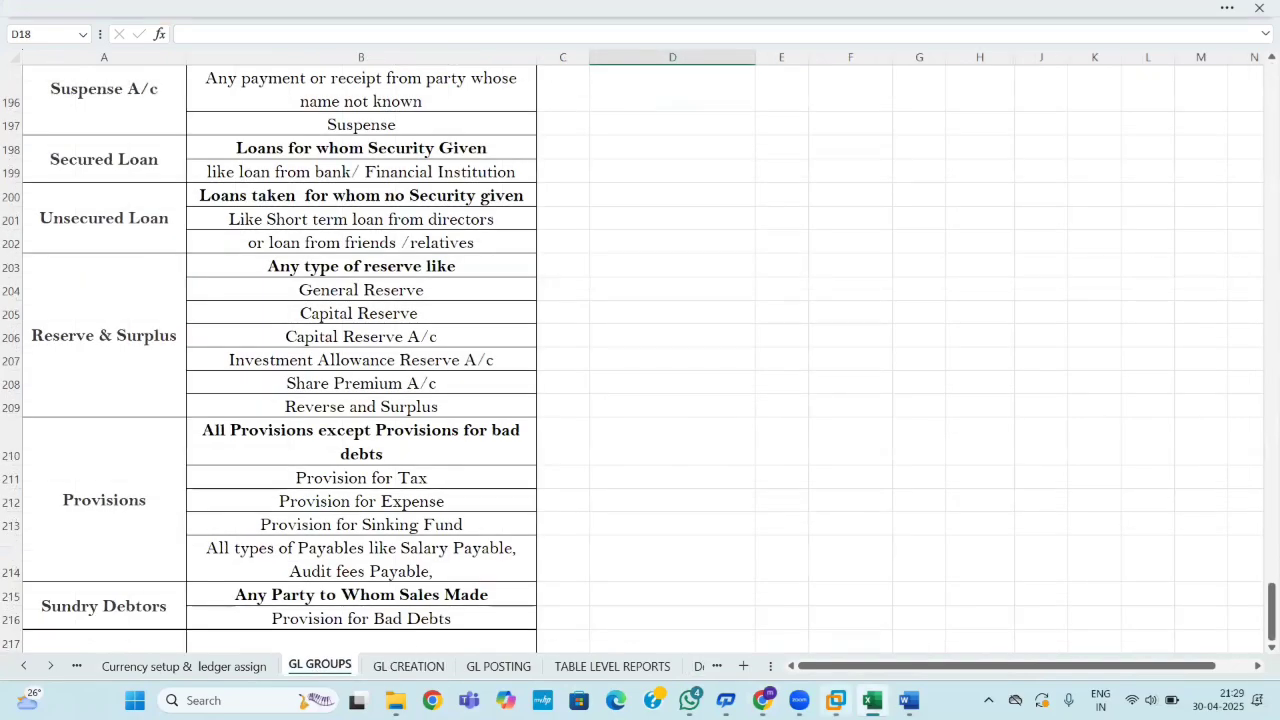
key(alt+Tab)
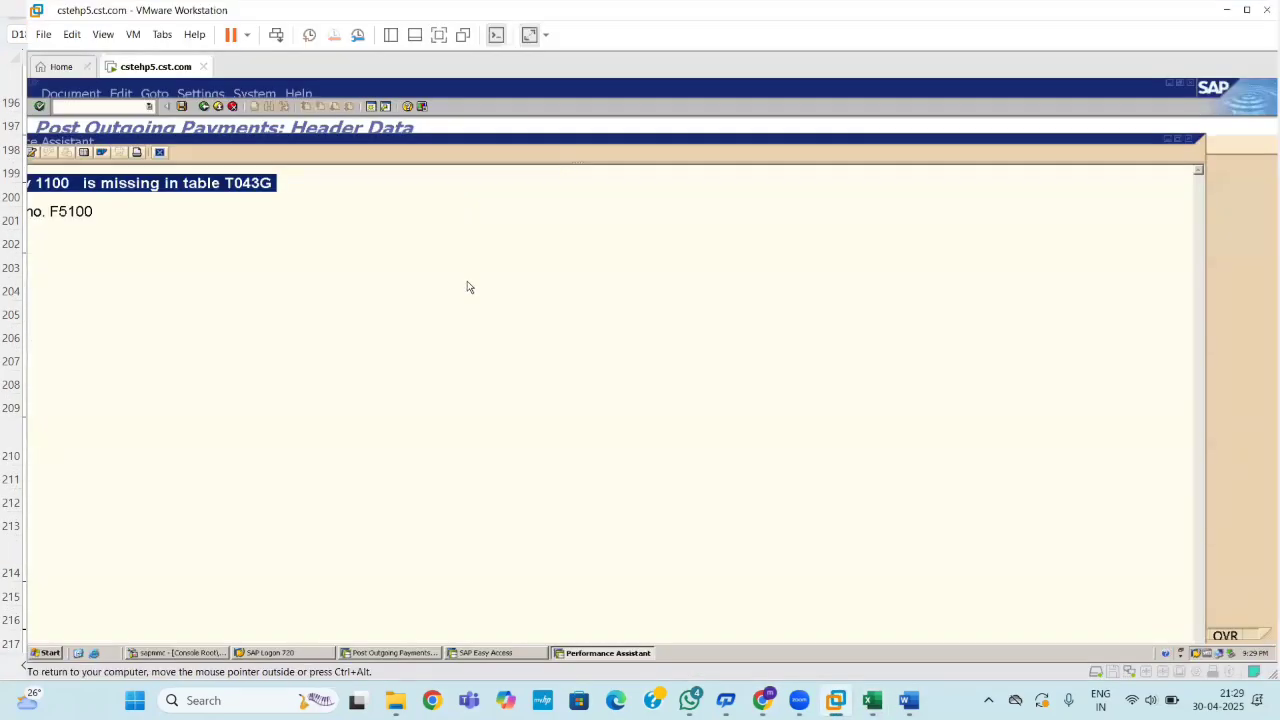
In a new session, run OBA4 and open tolerance group 1100 for company code 1100.
click(1188, 139)
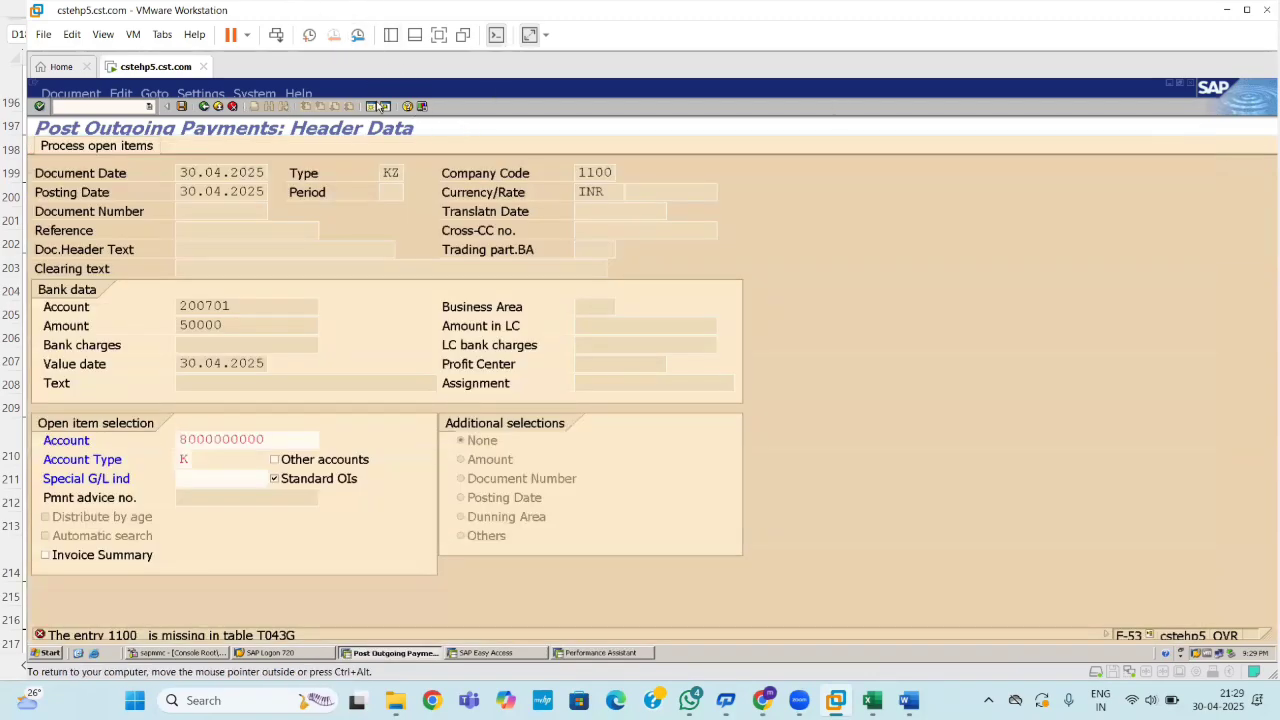
click(372, 107)
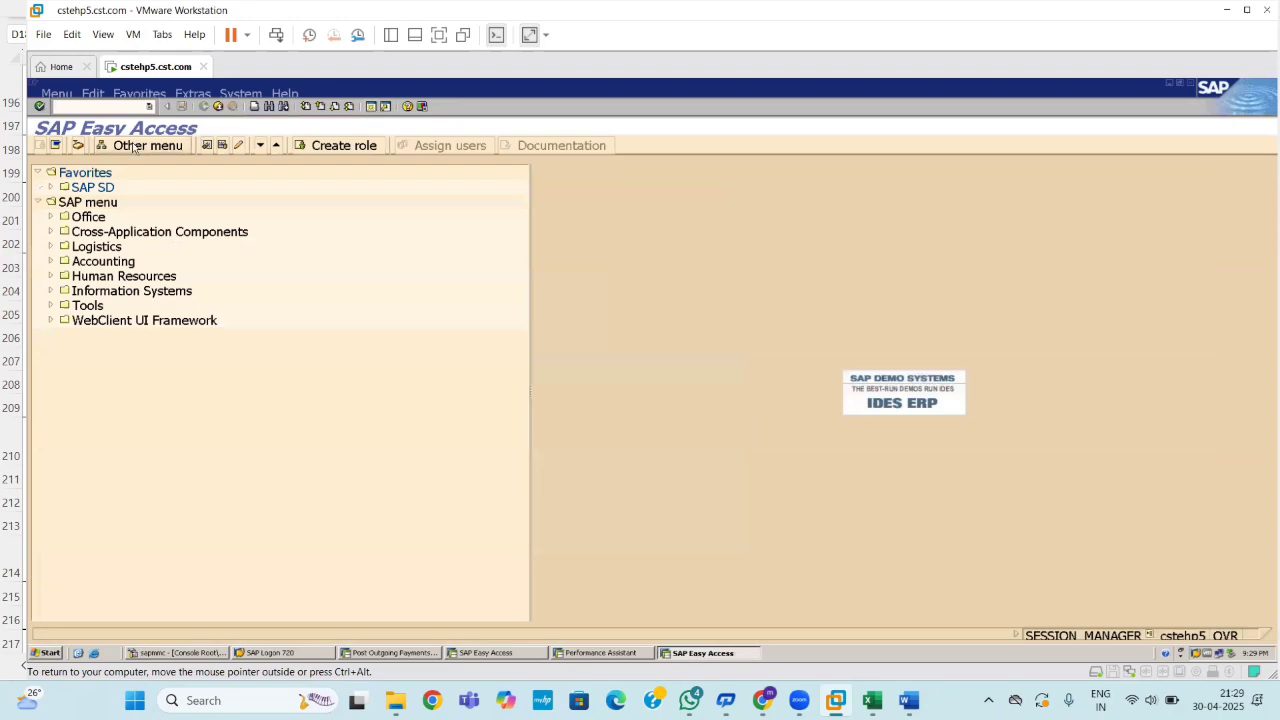
text(ob4)
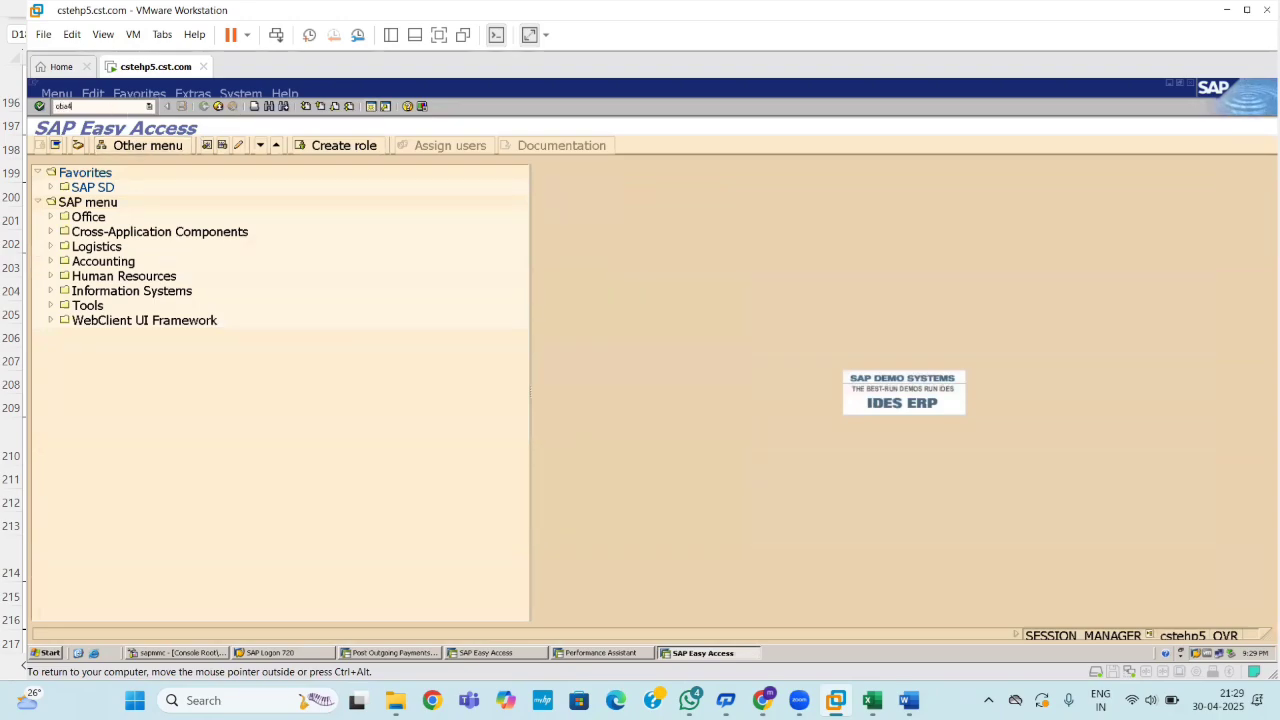
key(Return)
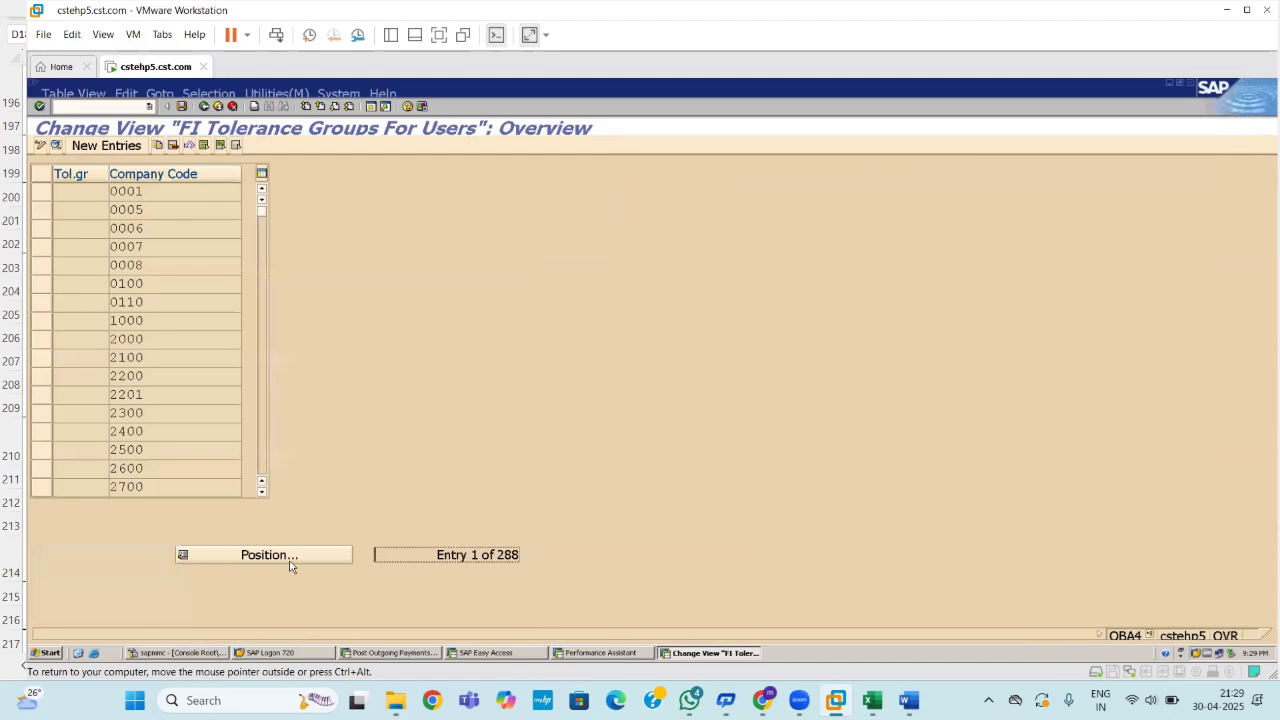
click(290, 563)
text(110)
key(Return)
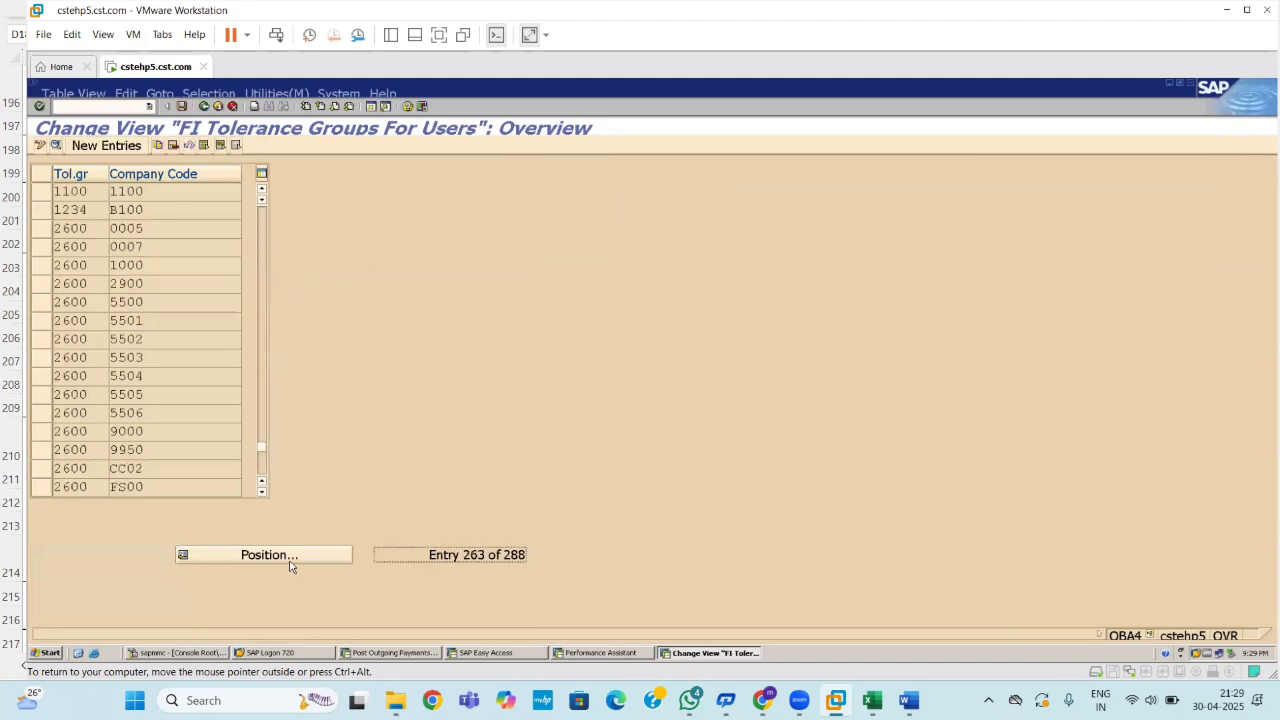
double_click(152, 193)
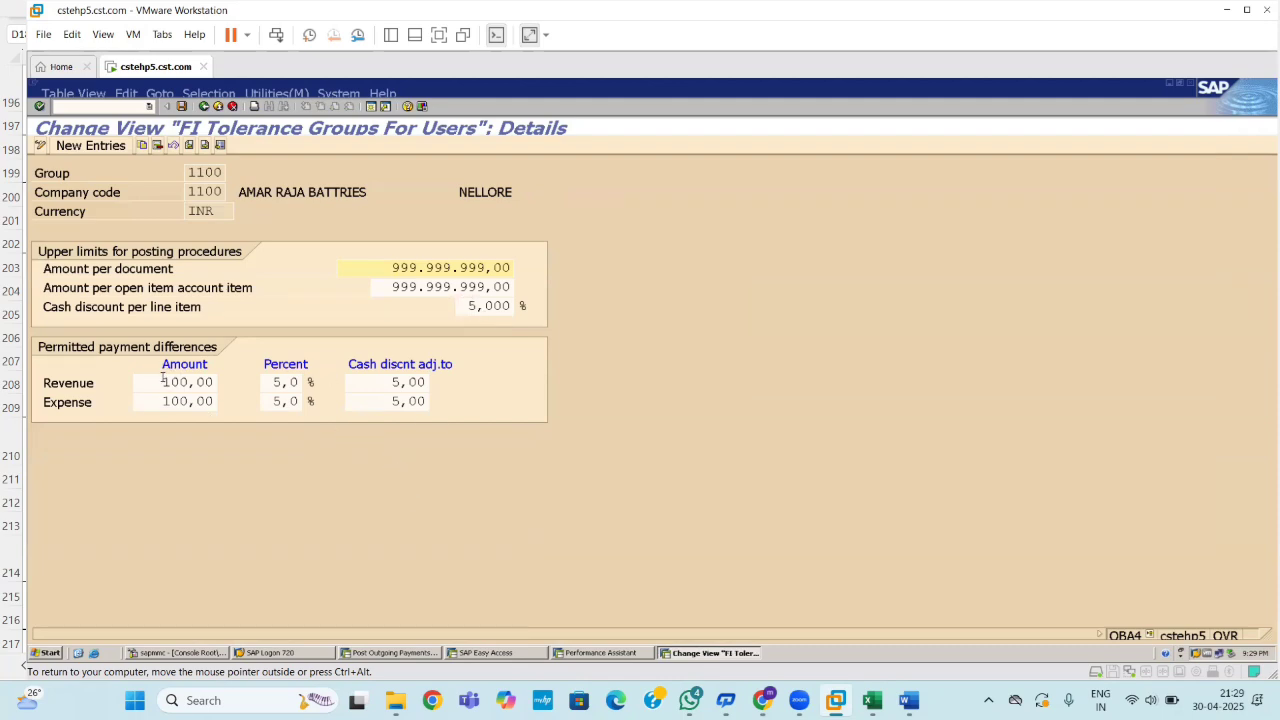
Clear the Revenue and Expense amounts (100,00) and the Revenue percent 5,0.
drag(163, 378, 234, 382)
key(BackSpace)
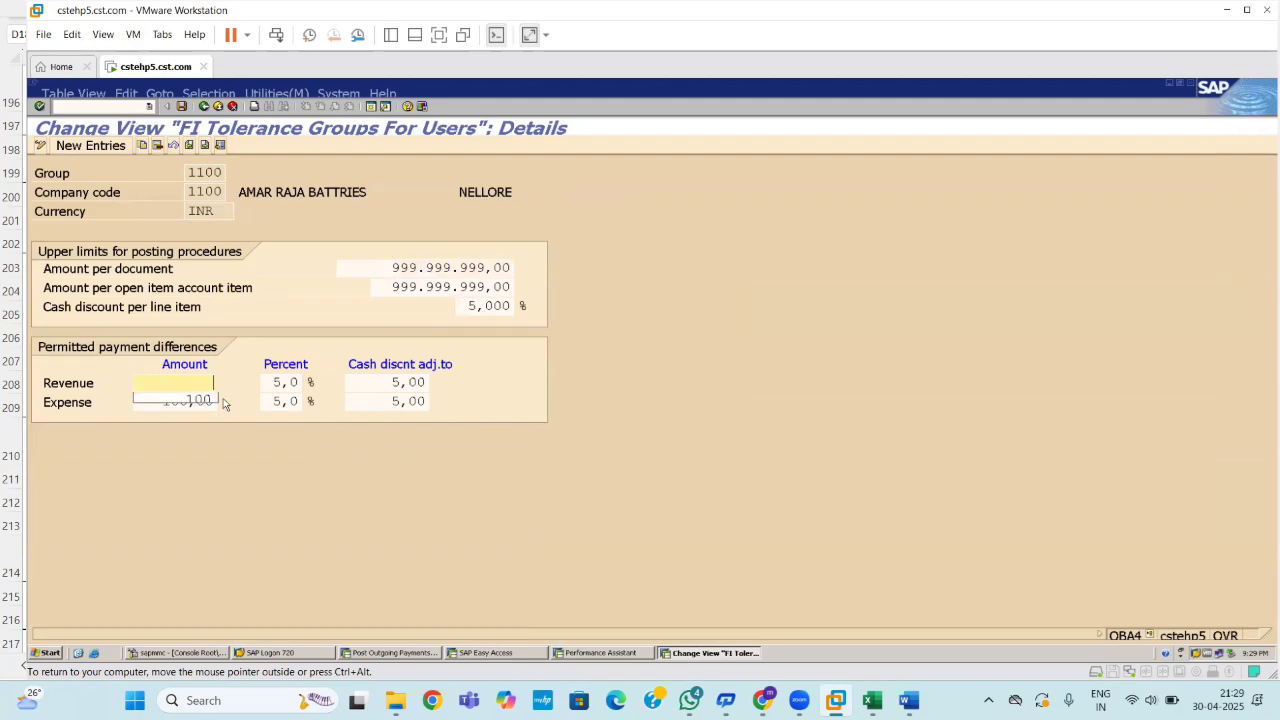
key(Escape)
drag(157, 402, 237, 404)
key(BackSpace)
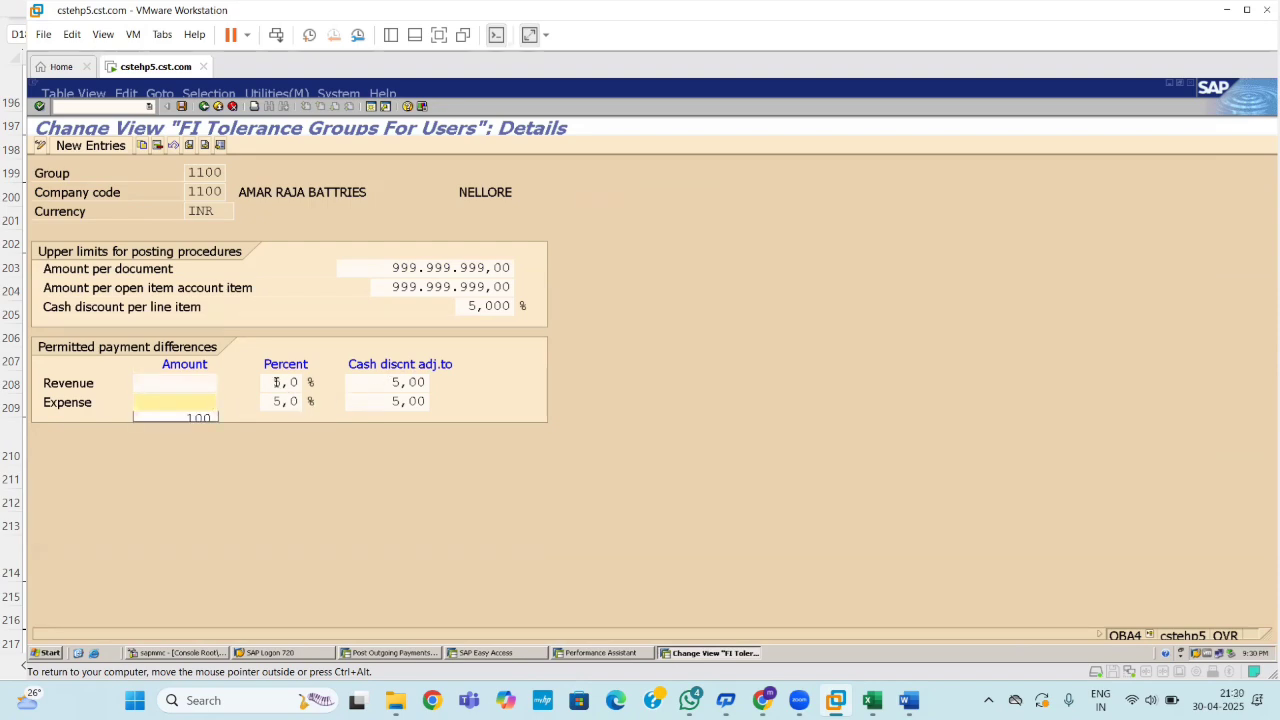
drag(276, 382, 300, 402)
key(BackSpace)
key(BackSpace)
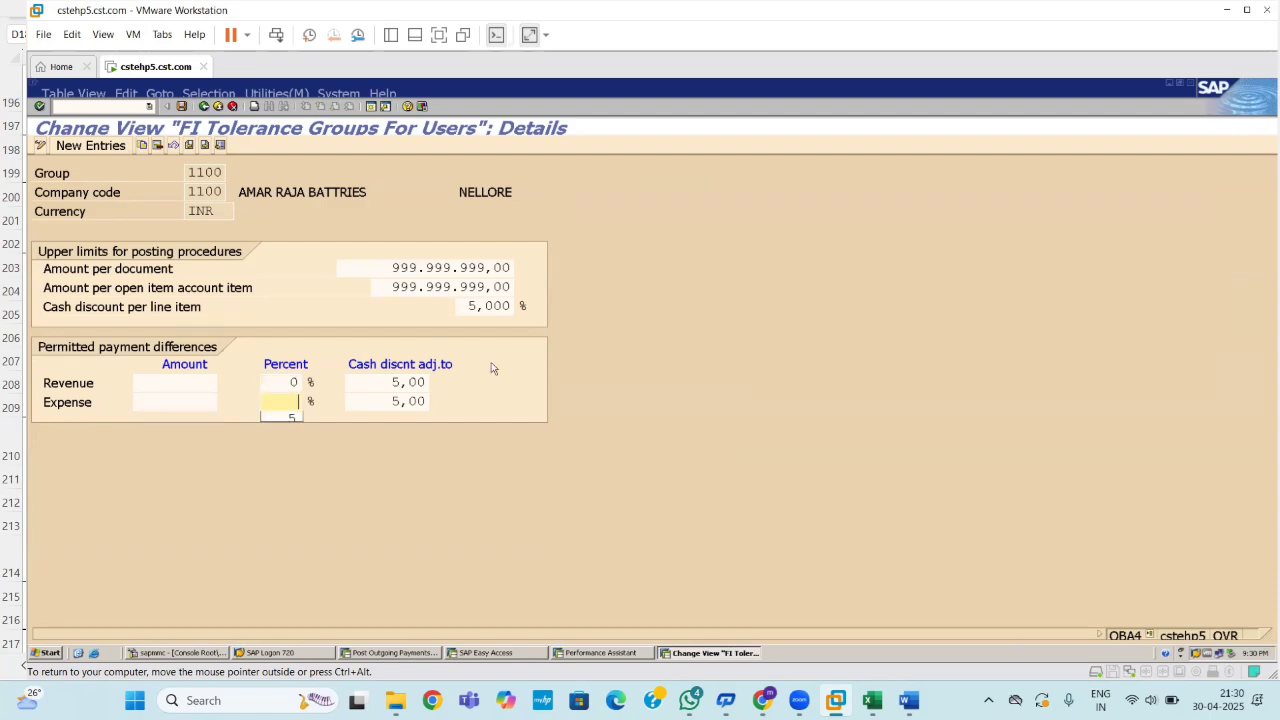
Clear both cash discount adjustment limits of 5,00 and save under the customizing request.
drag(391, 382, 429, 377)
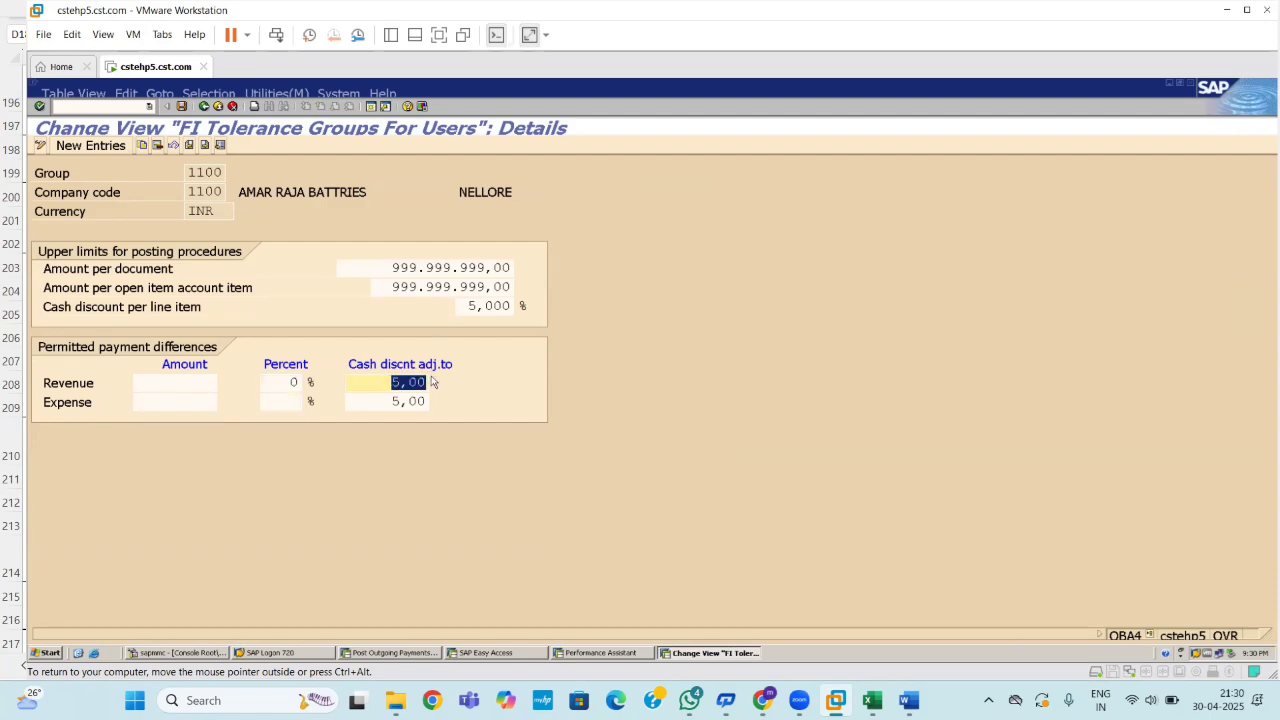
key(BackSpace)
drag(388, 401, 420, 401)
key(BackSpace)
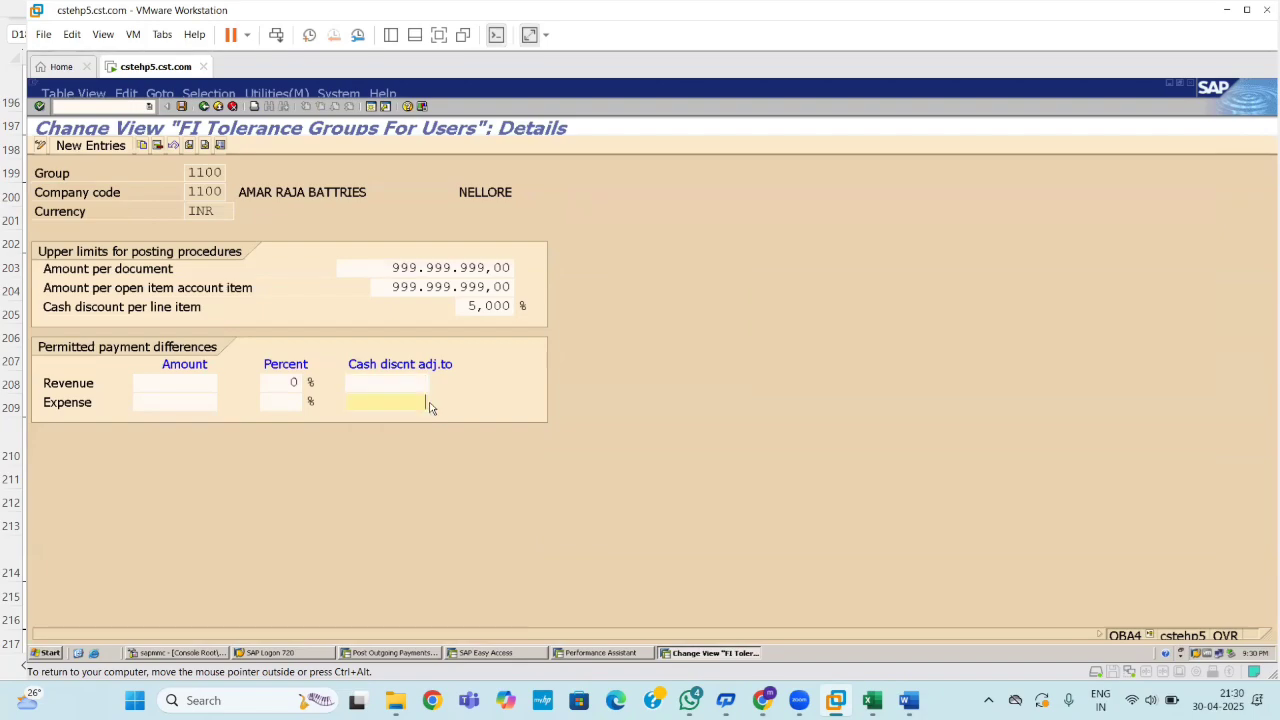
key(ctrl+s)
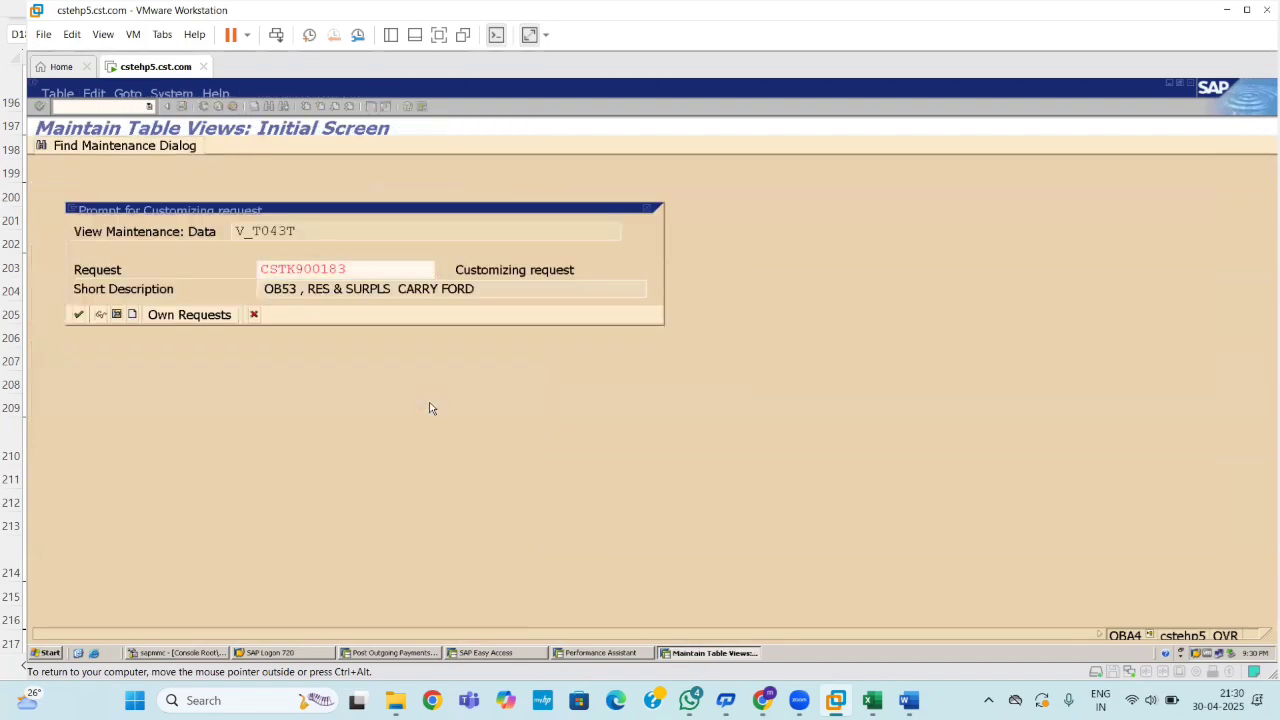
key(Return)
Return to the payment session and restart transaction F-53 with /nf-53.
key(alt+Tab)
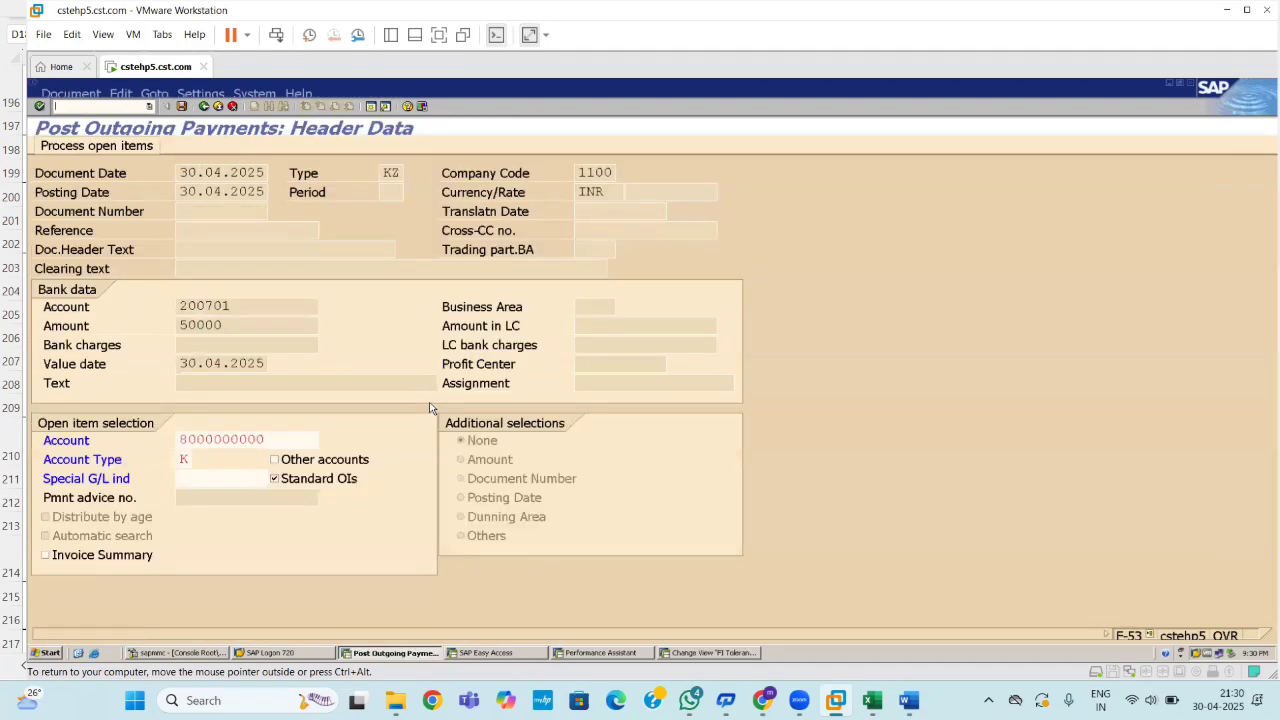
key(Return)
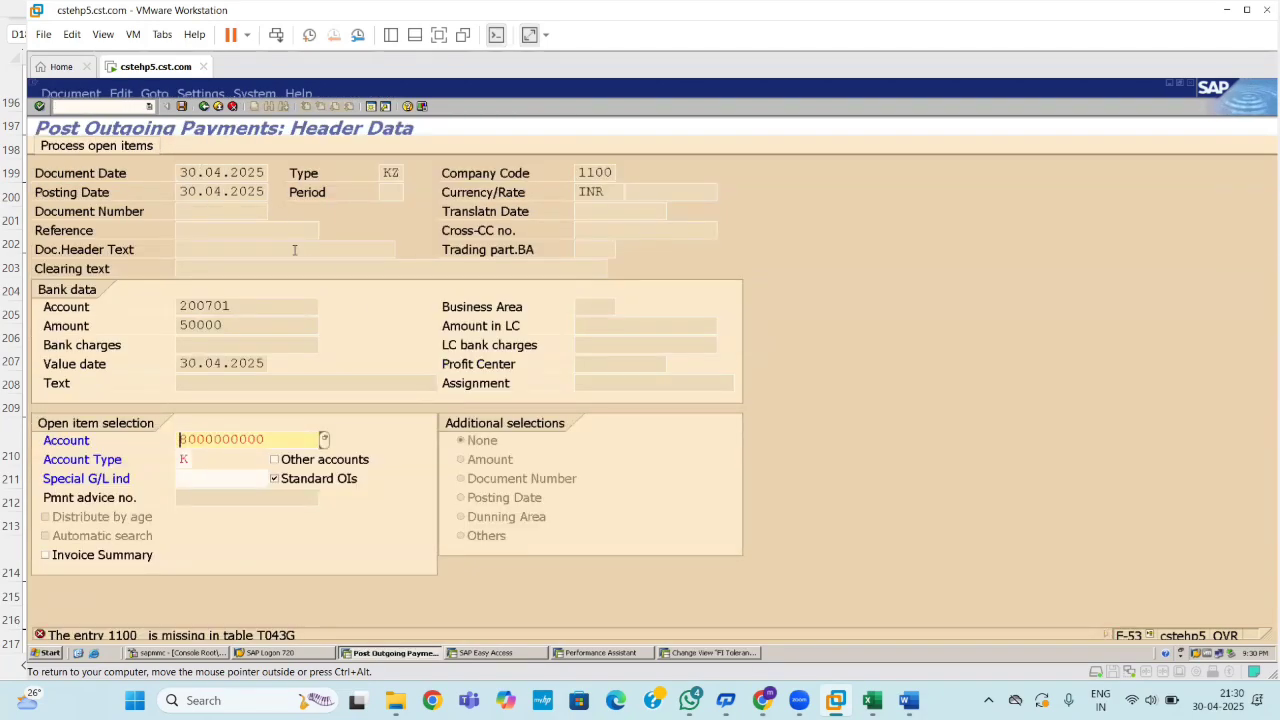
click(130, 105)
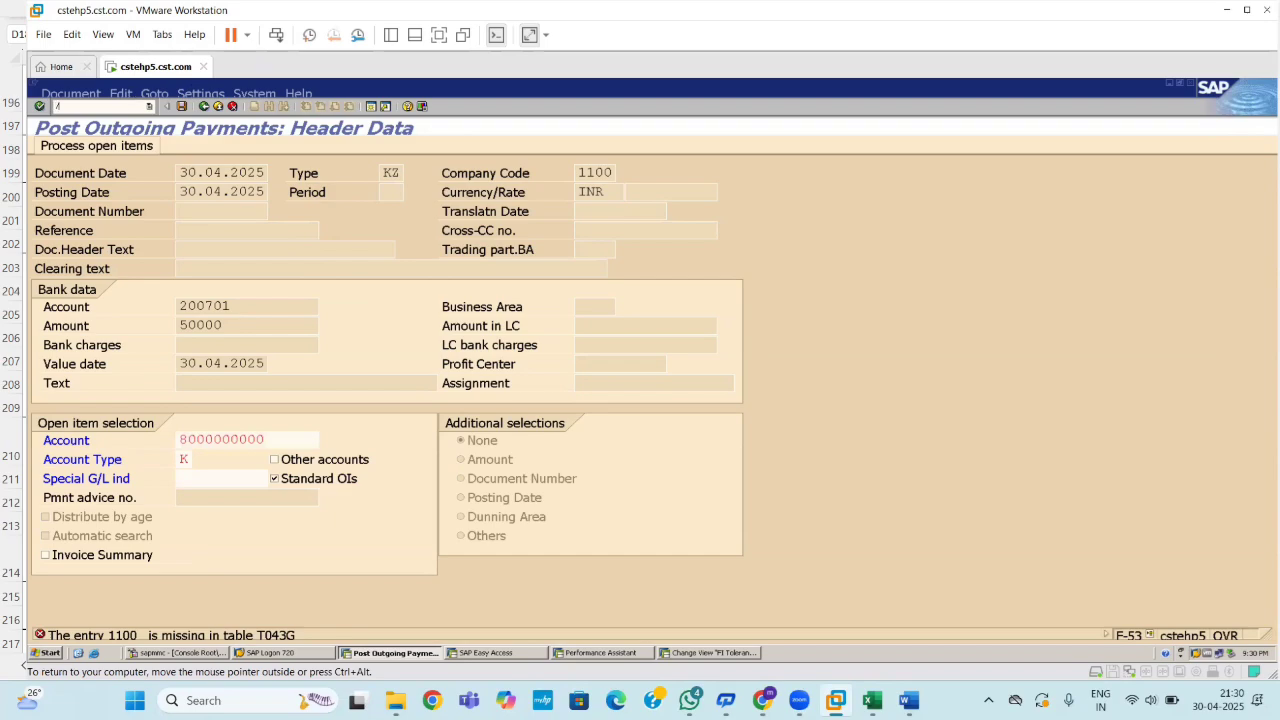
text(/nf-53.)
key(Return)
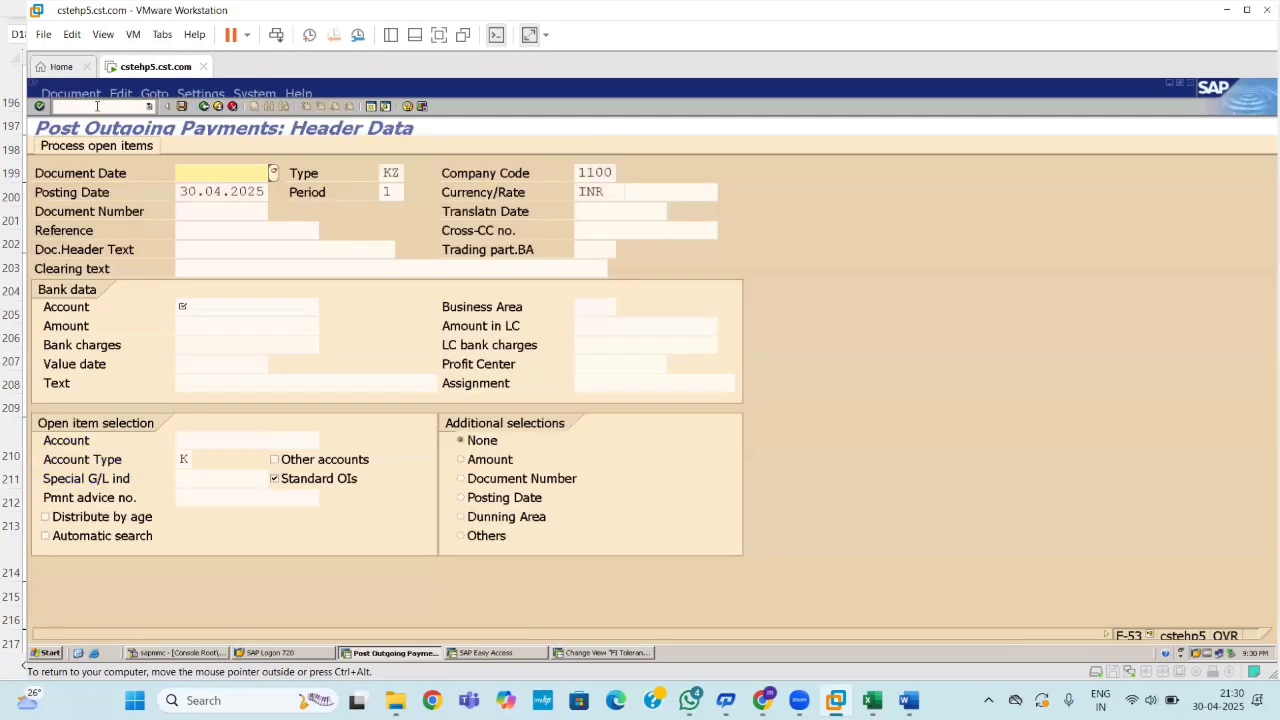
Enter document date 30.04.2025 and choose ICICI bank G/L account 200702.
text(30.04.2025)
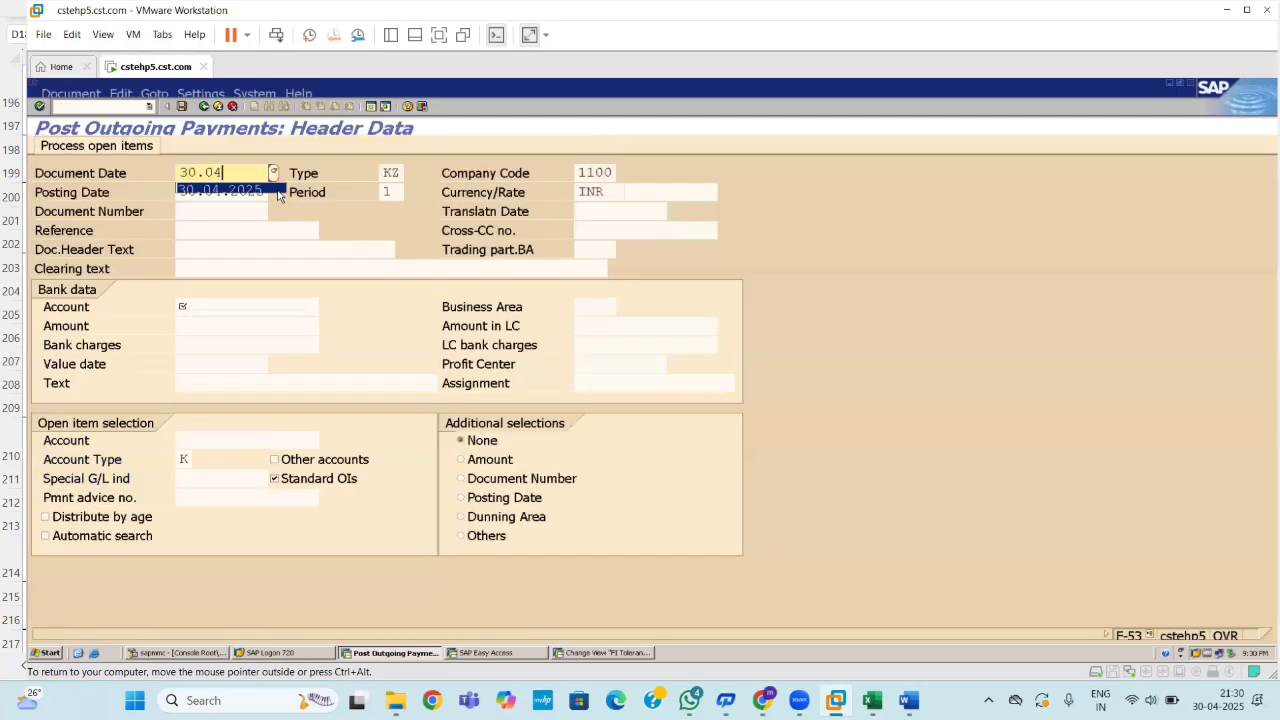
click(198, 305)
key(Return)
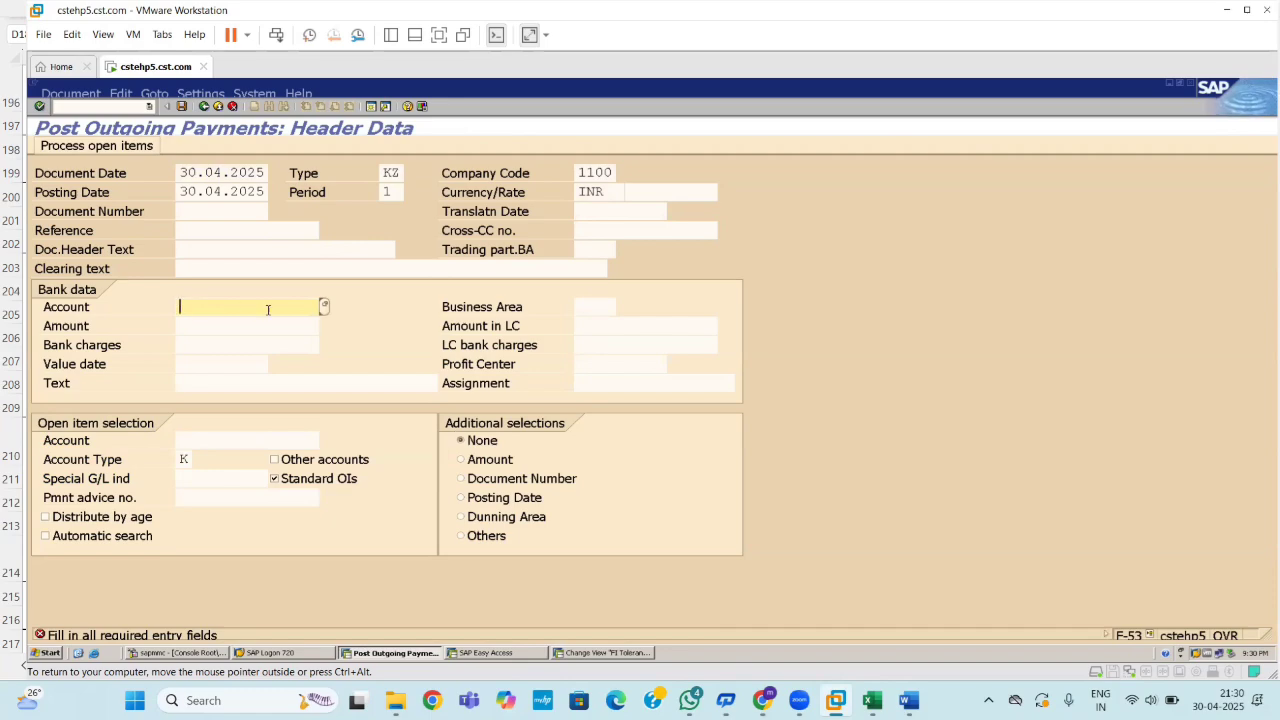
click(324, 309)
key(Return)
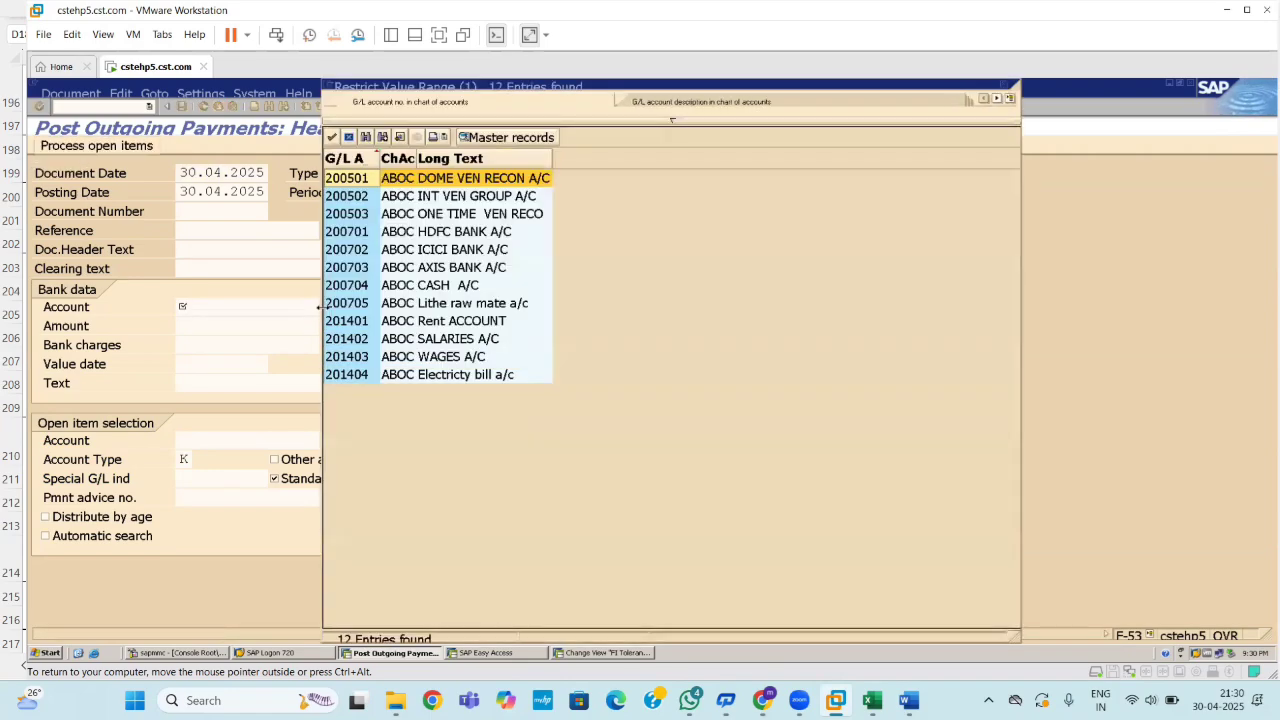
double_click(443, 252)
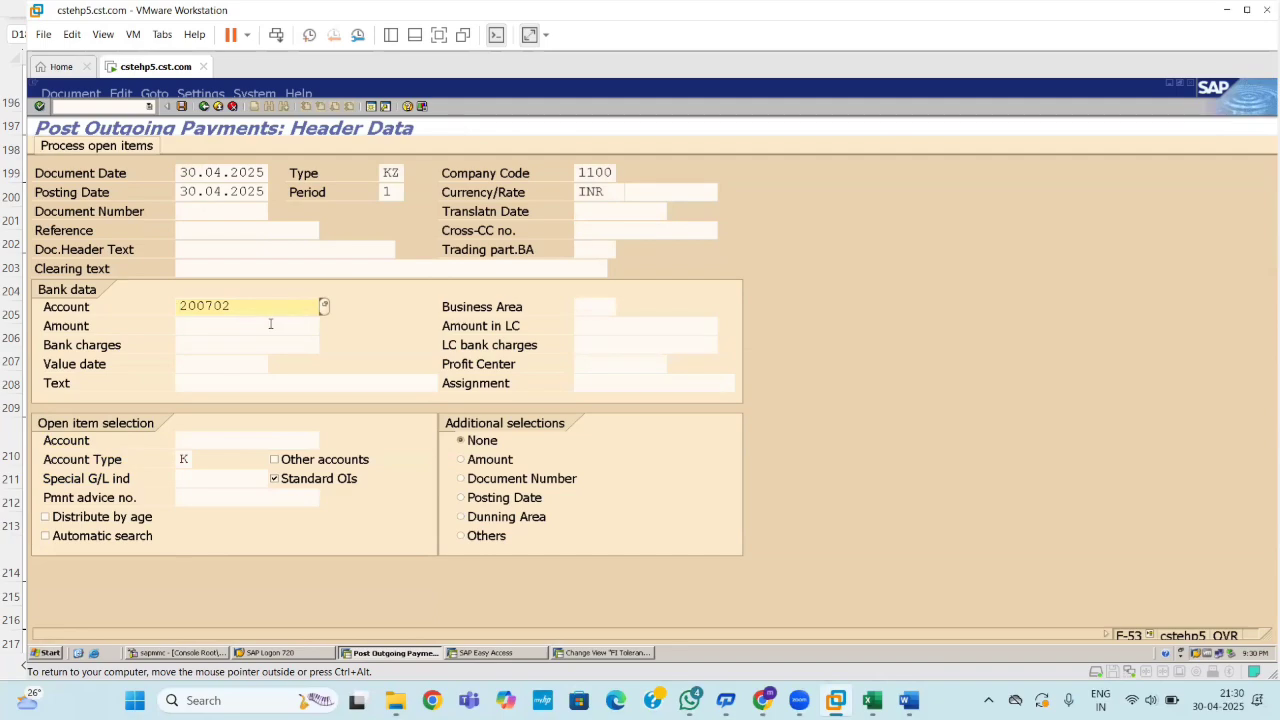
click(270, 324)
text(50000)
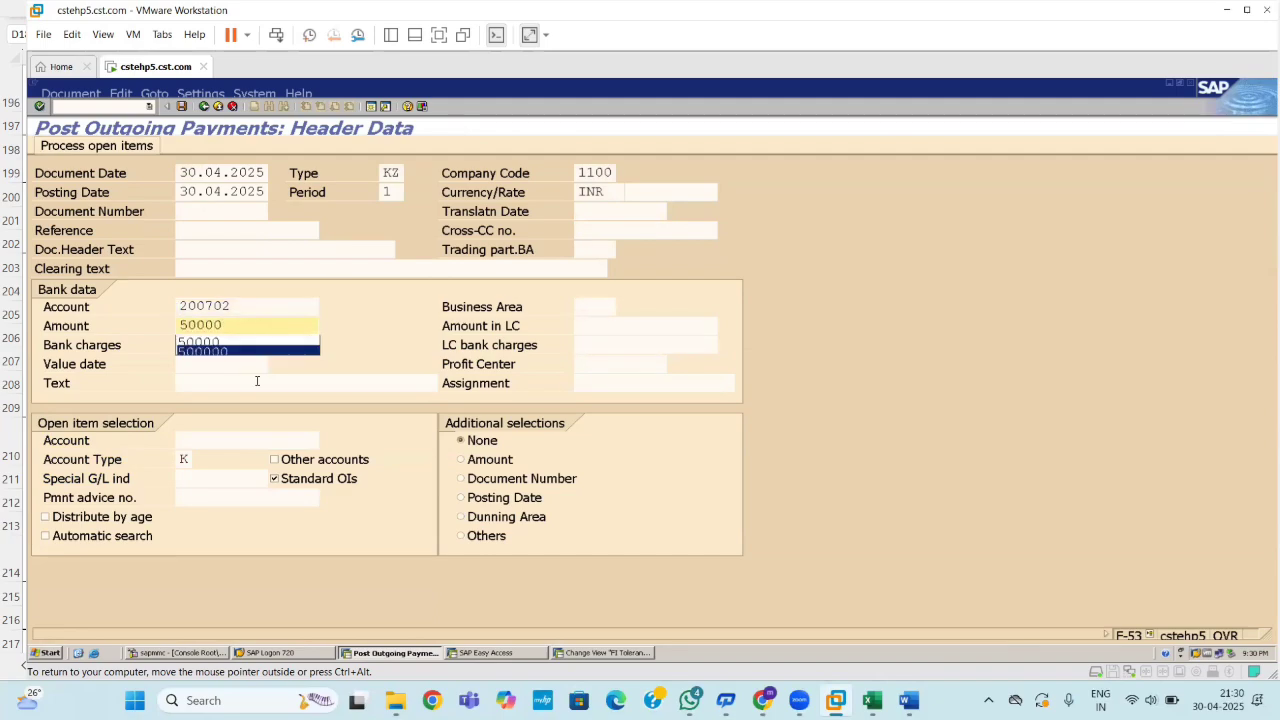
click(218, 434)
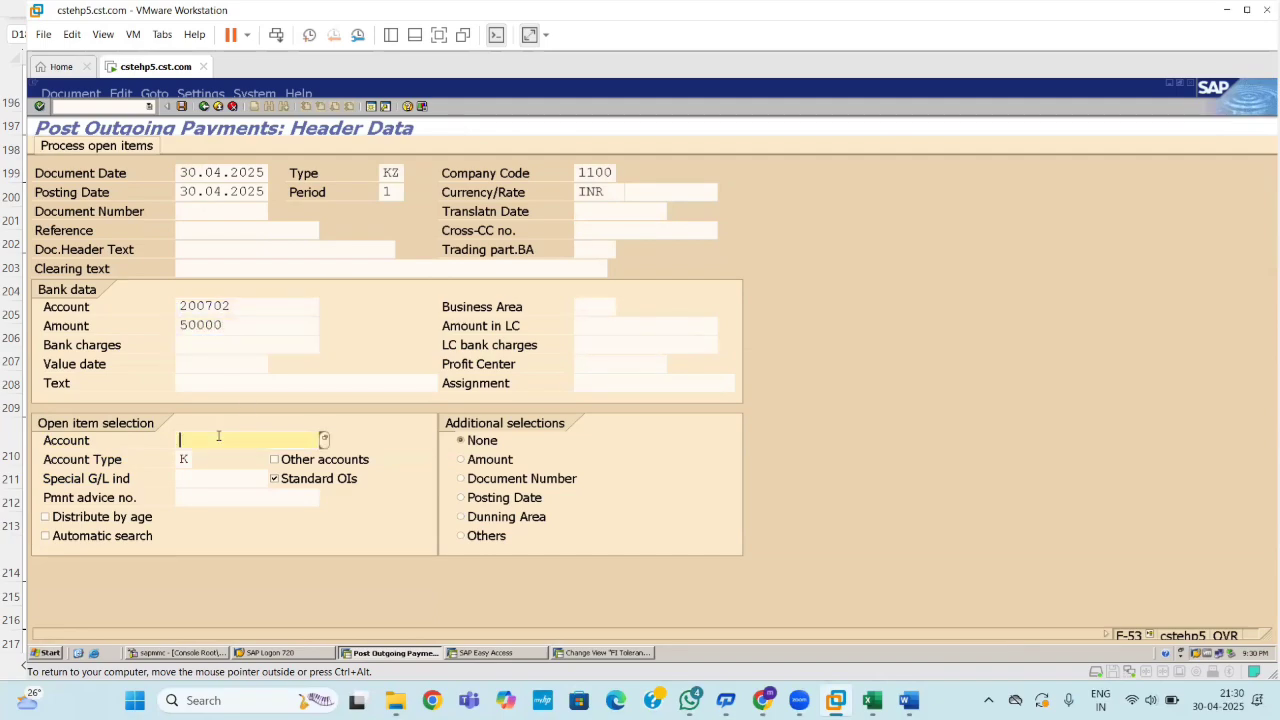
click(324, 440)
key(Return)
key(Return)
key(Return)
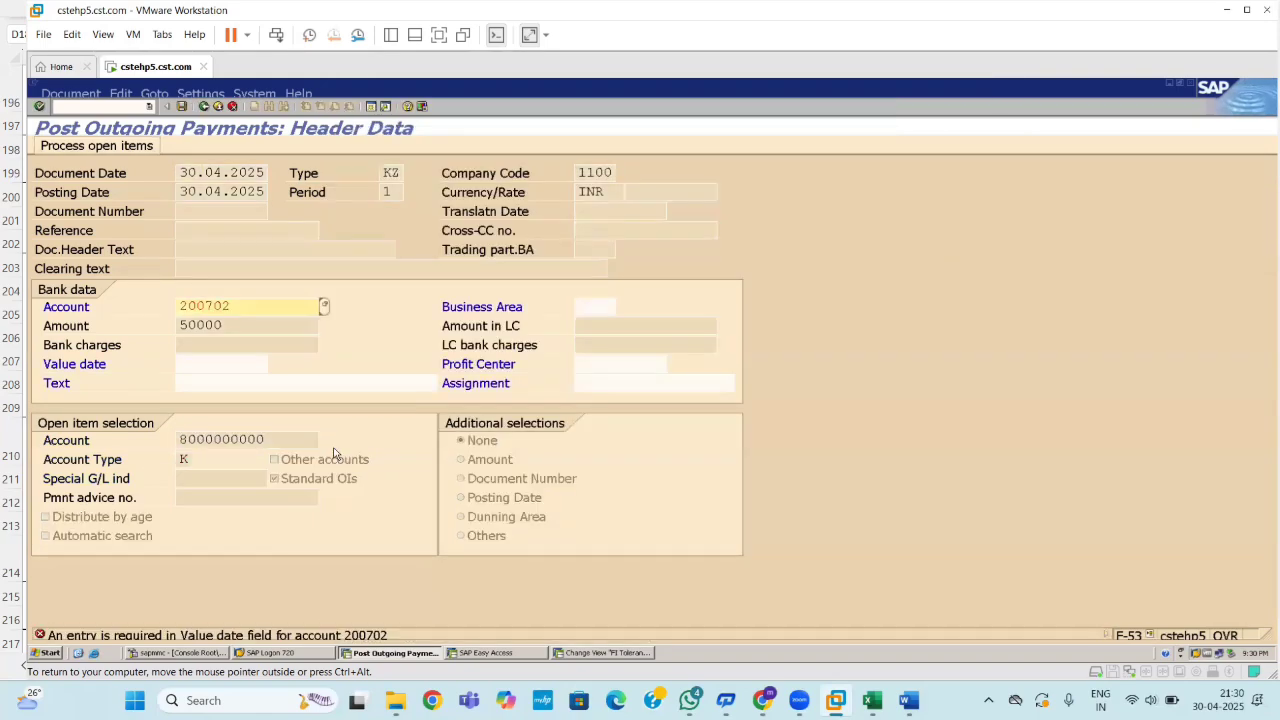
click(206, 368)
text(30.04.2025)
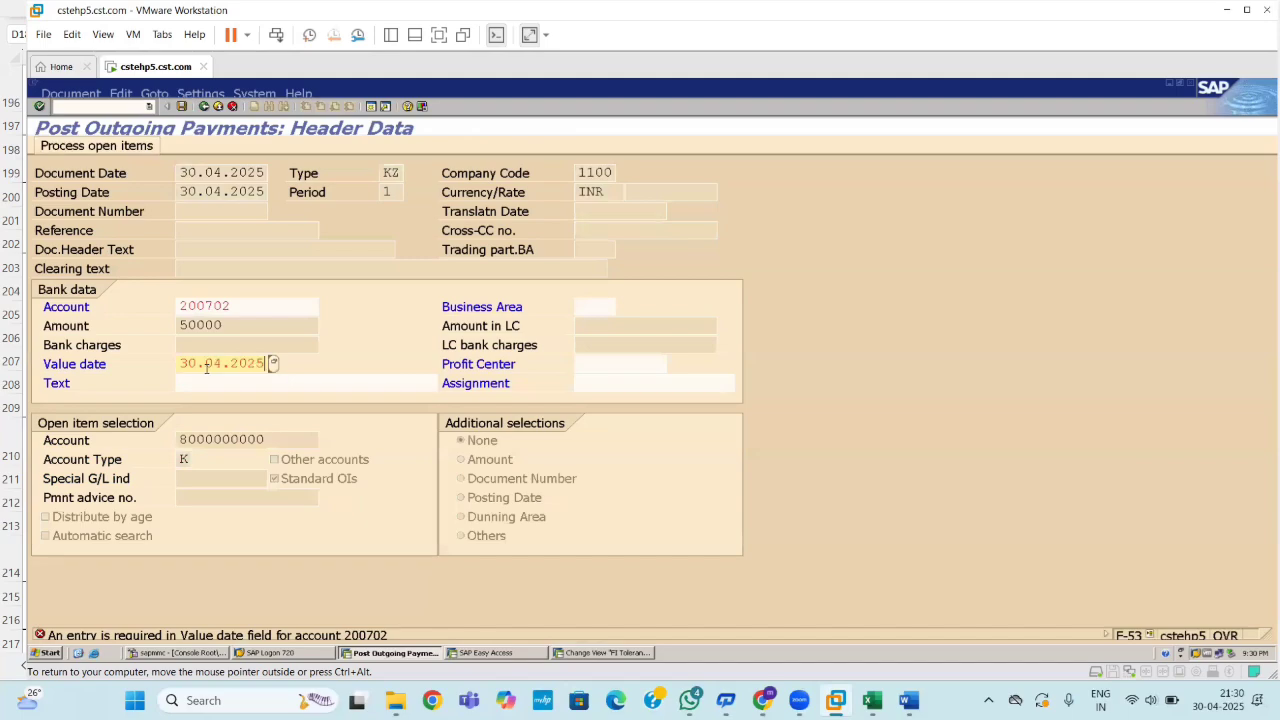
key(Return)
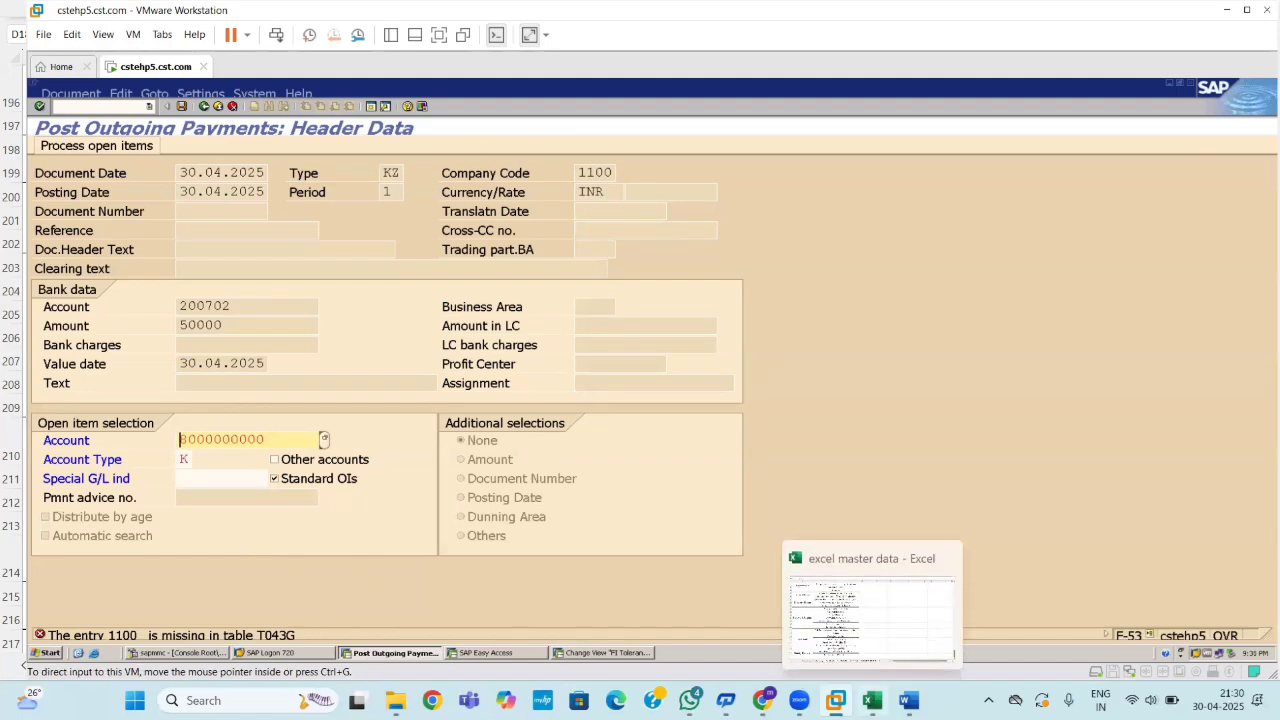
Glance at the Excel master data workbook, return to SAP, and start a new Easy Access session.
click(873, 700)
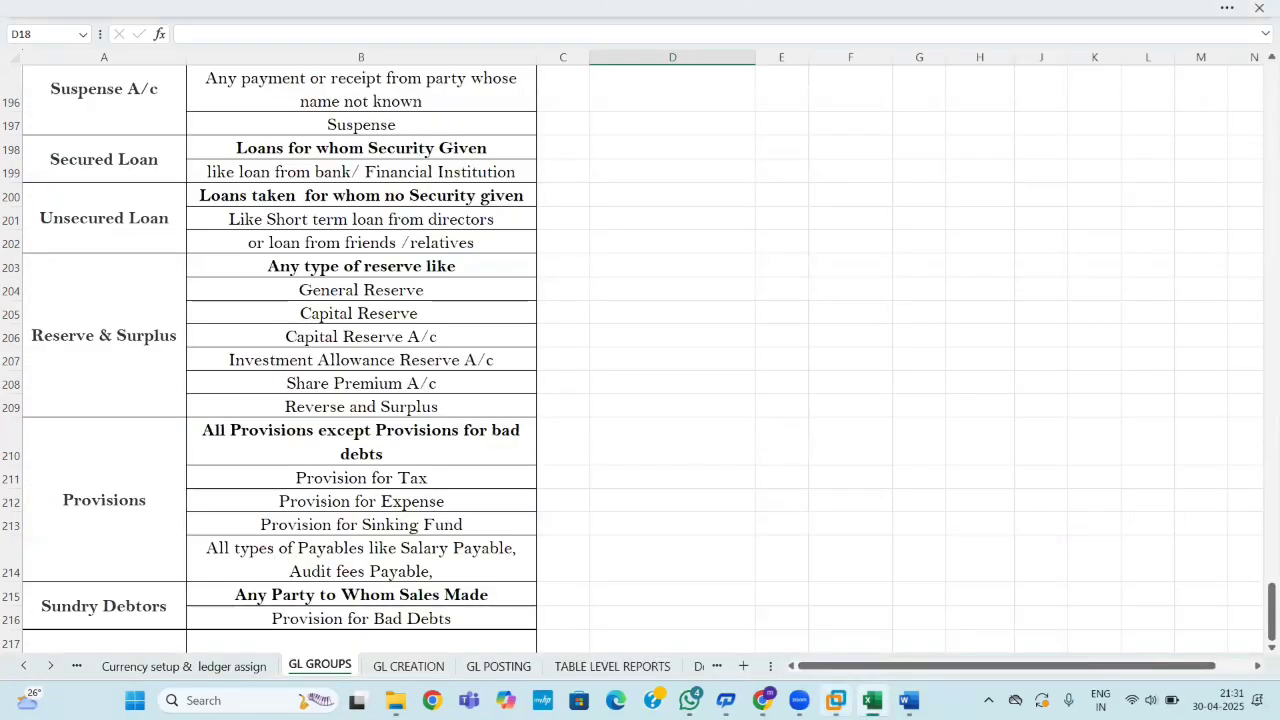
mouse_move(836, 697)
click(834, 562)
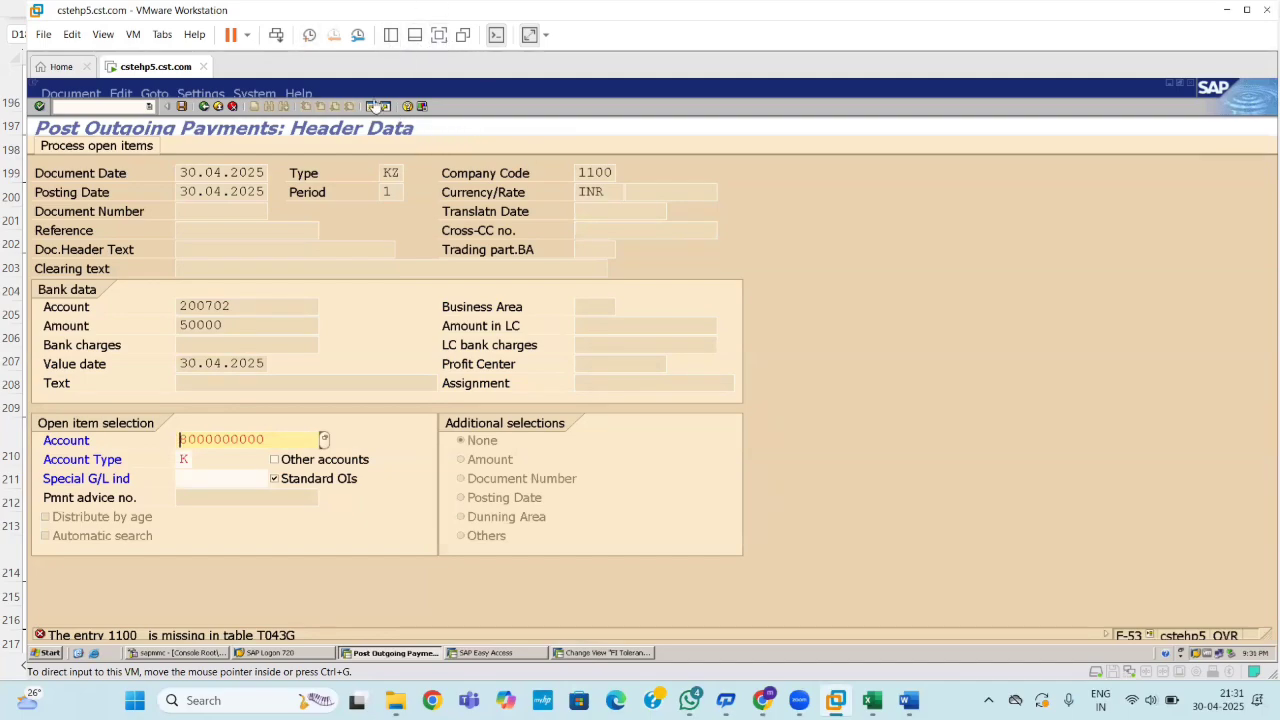
click(371, 107)
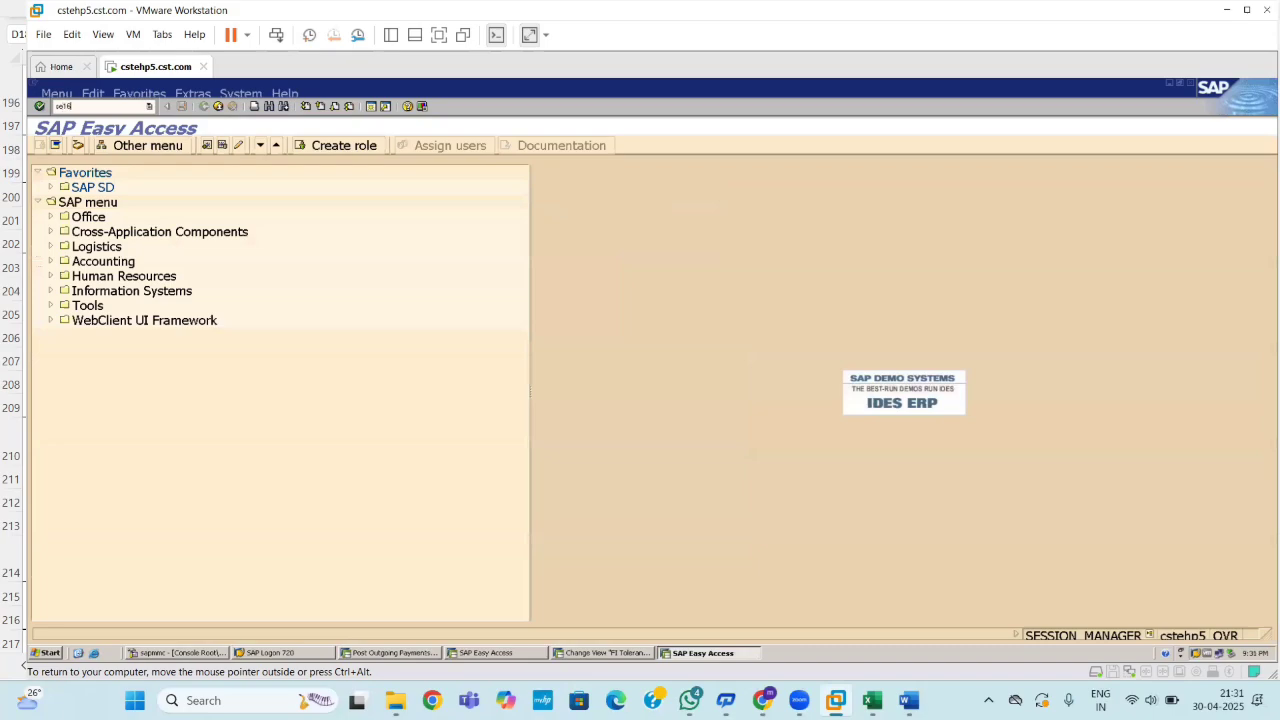
Start SE16N and load table T043G, correcting the mistyped table name.
text(se16n)
key(Return)
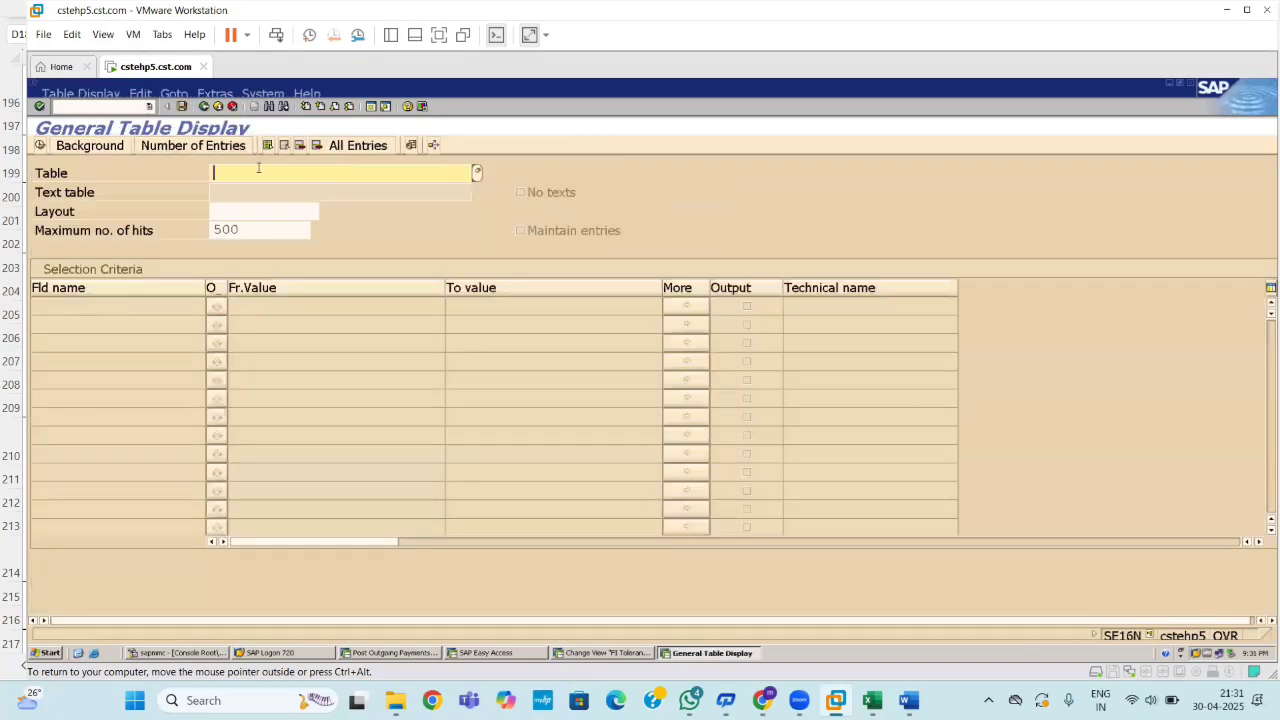
key(alt+Tab)
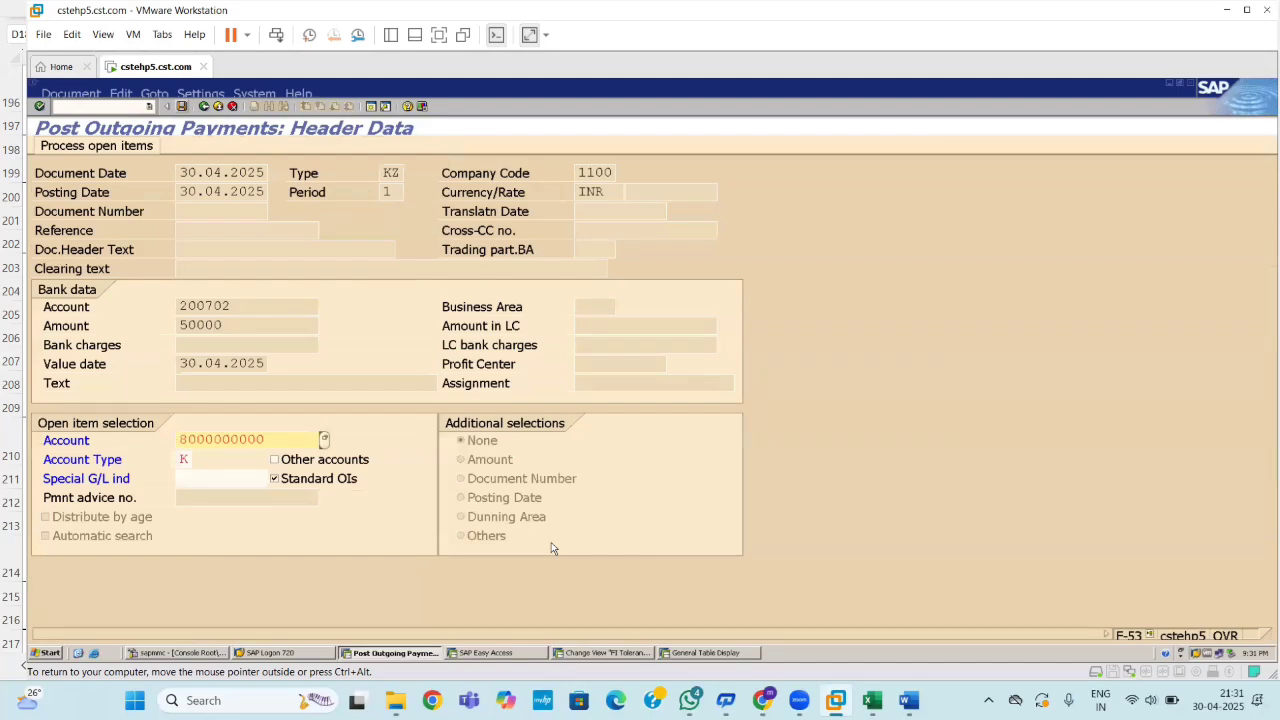
key(Return)
key(alt+Tab)
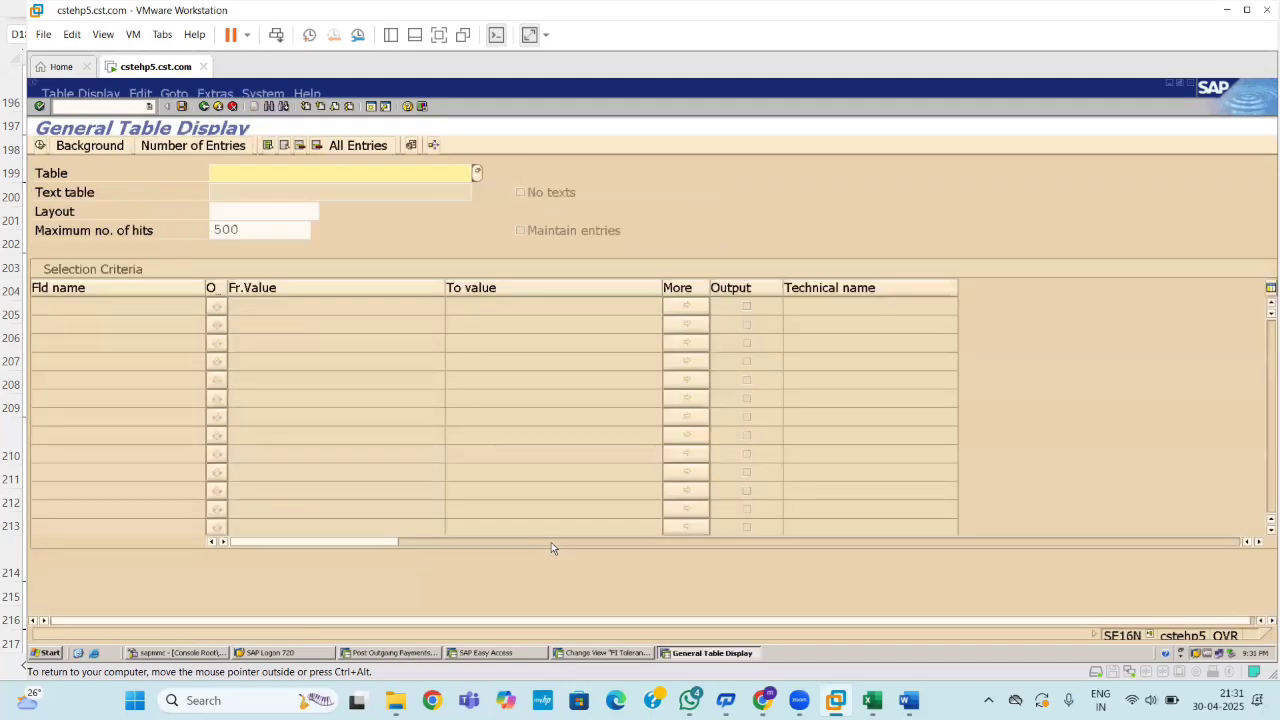
text(to43g)
key(Return)
click(479, 172)
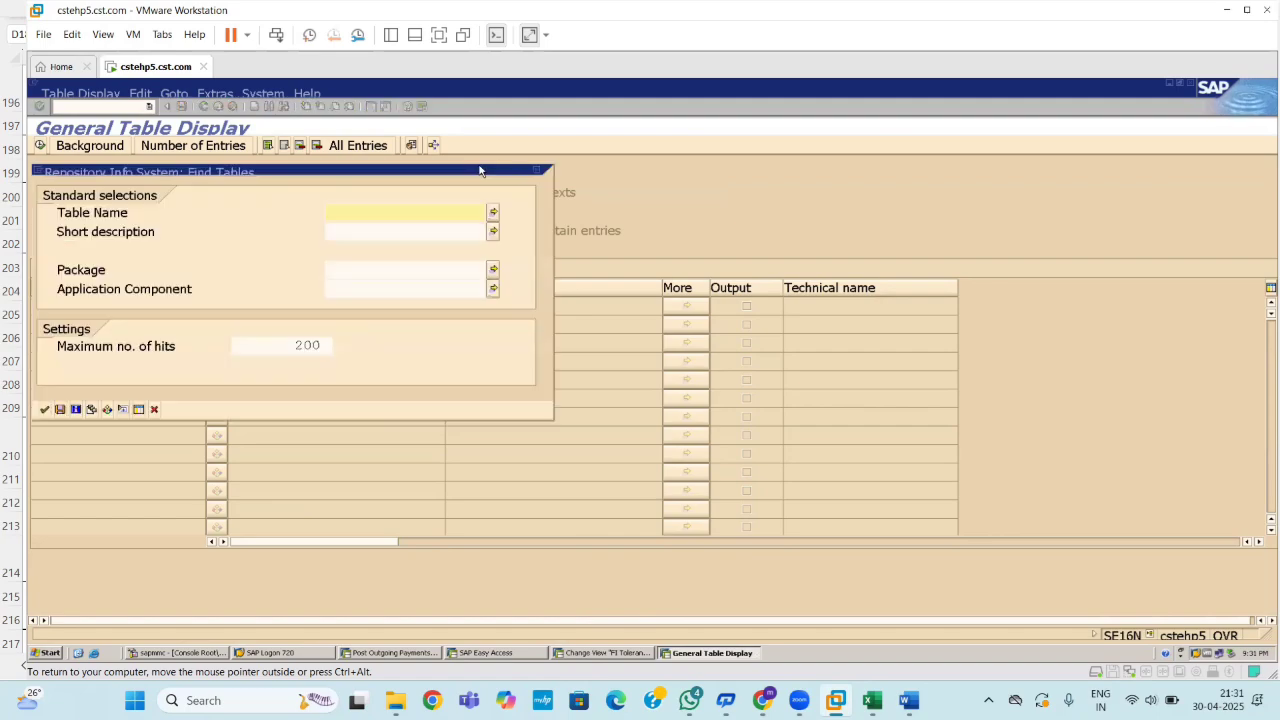
click(538, 170)
key(BackSpace)
key(BackSpace)
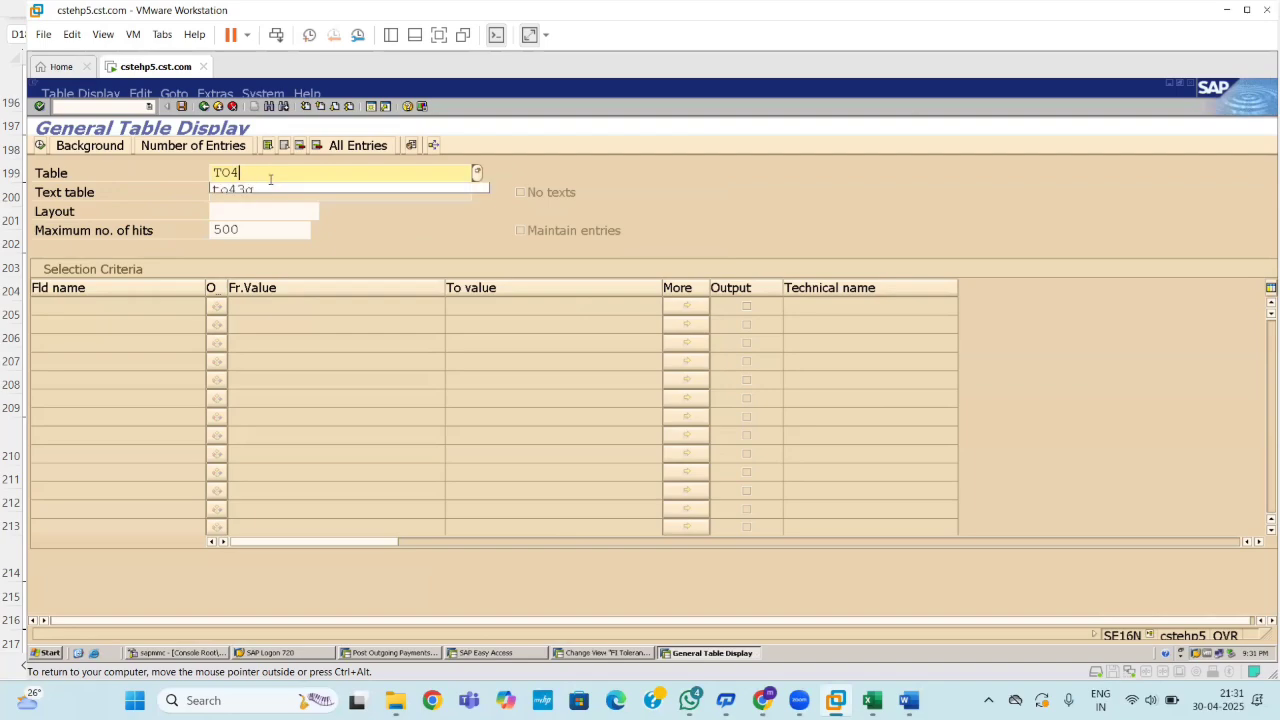
text(043)
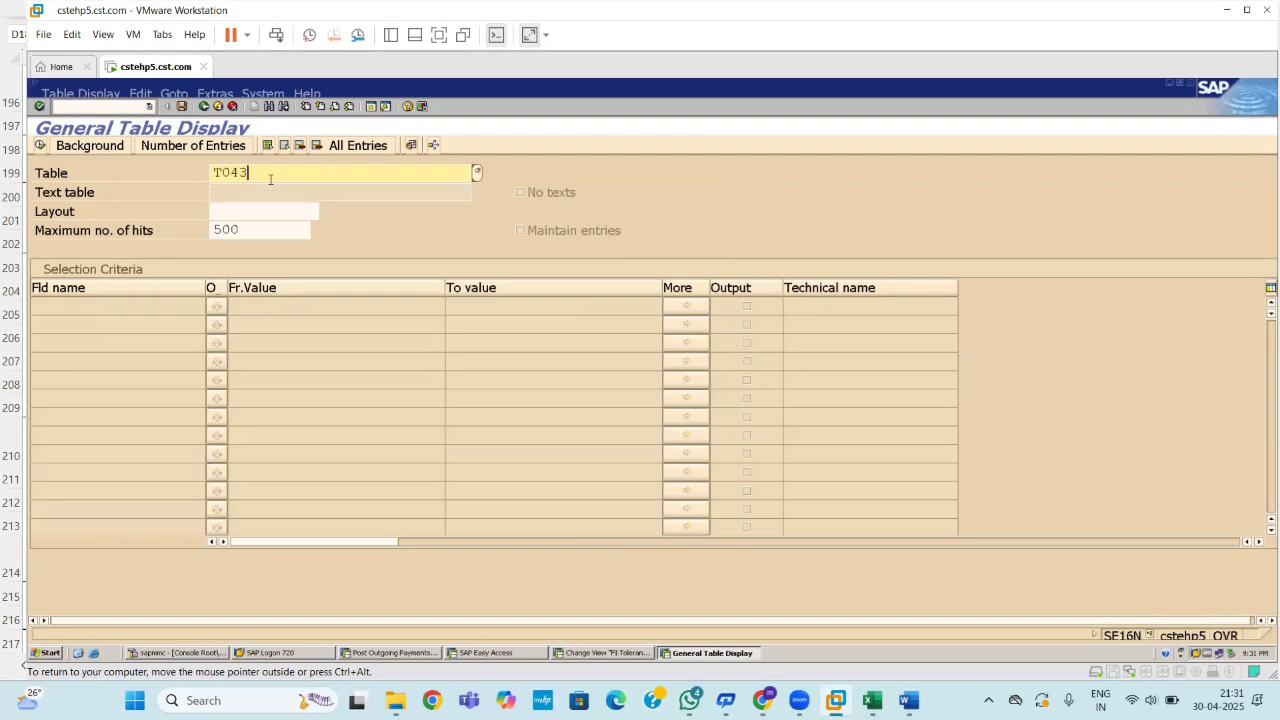
text(8g)
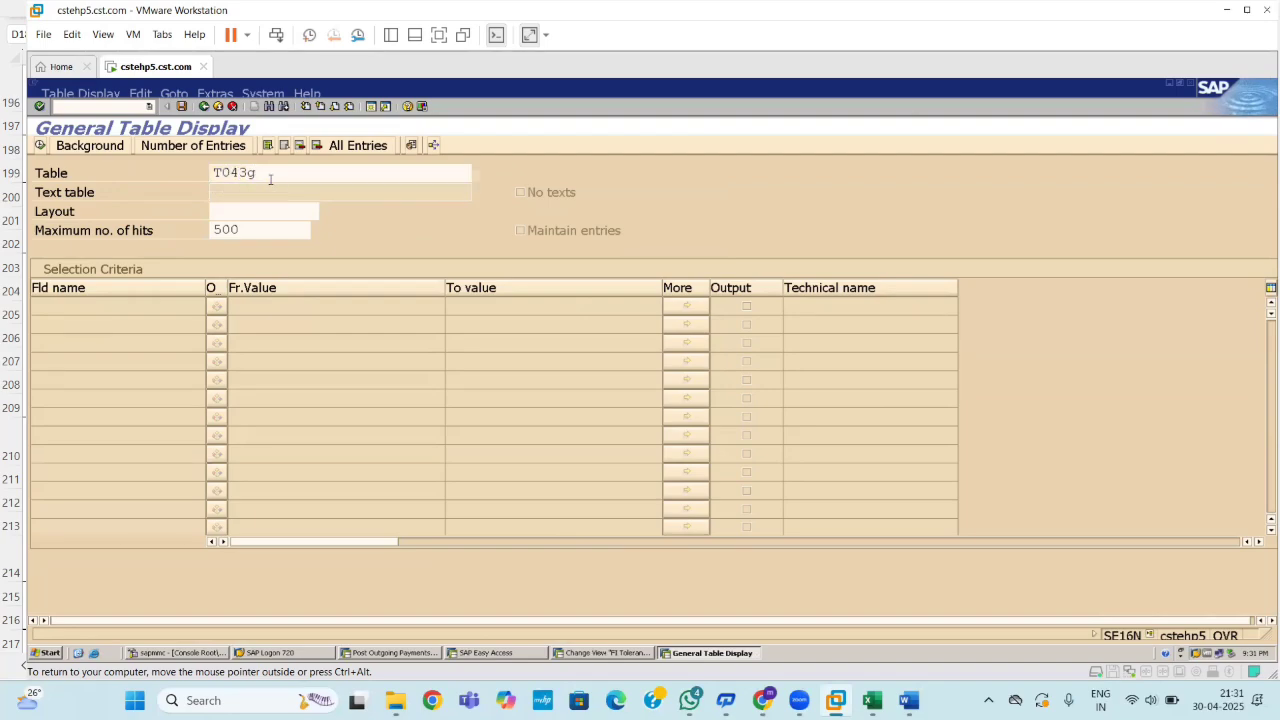
key(Return)
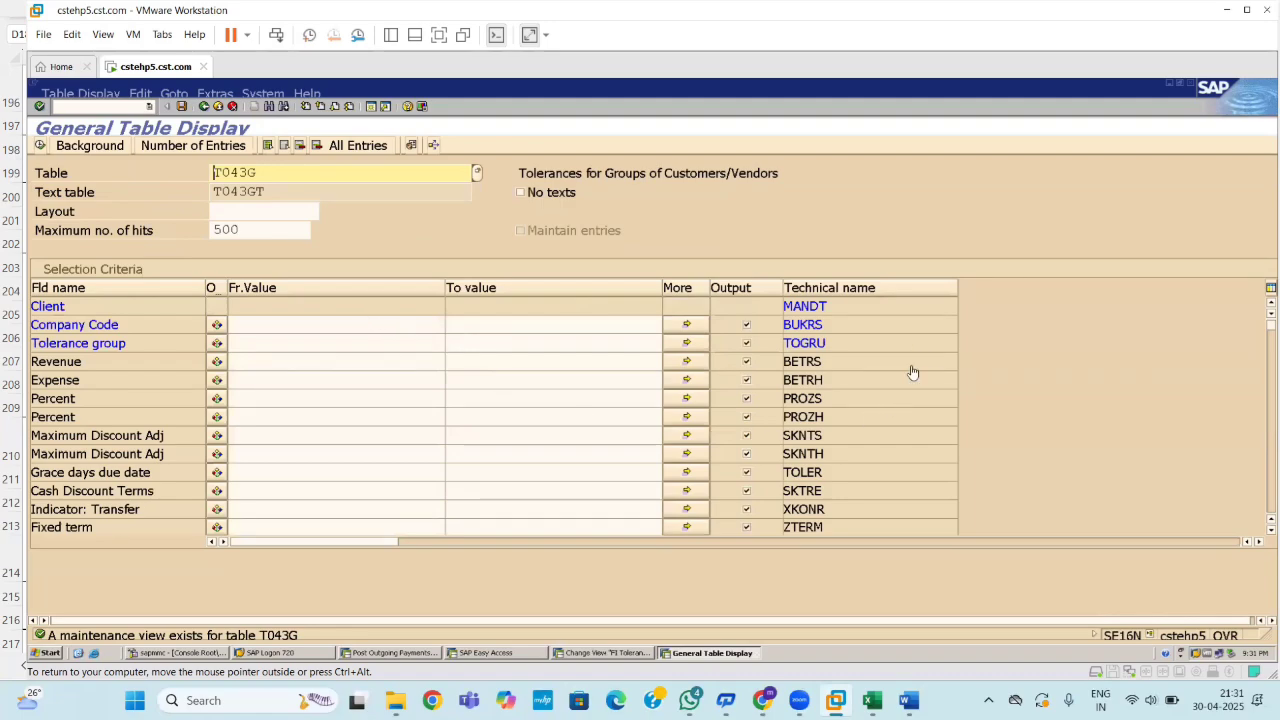
Filter T043G on company code 1100 and execute the selection.
key(ctrl+alt)
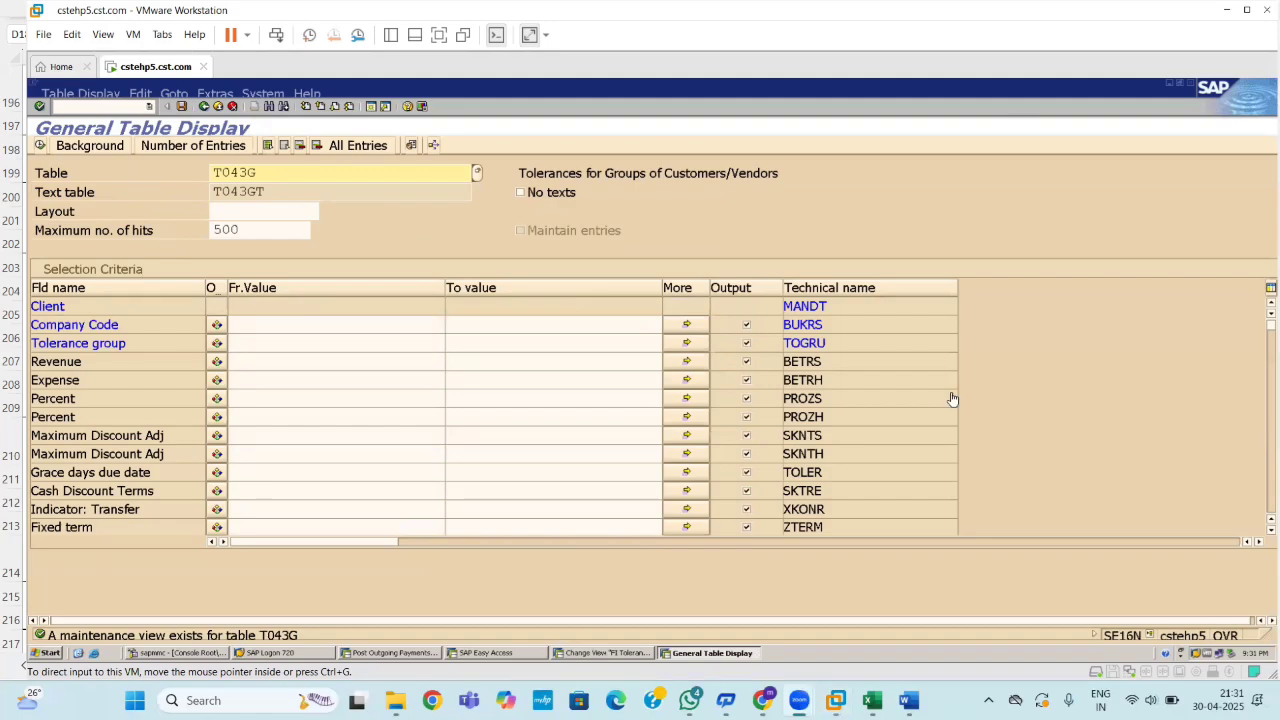
click(266, 326)
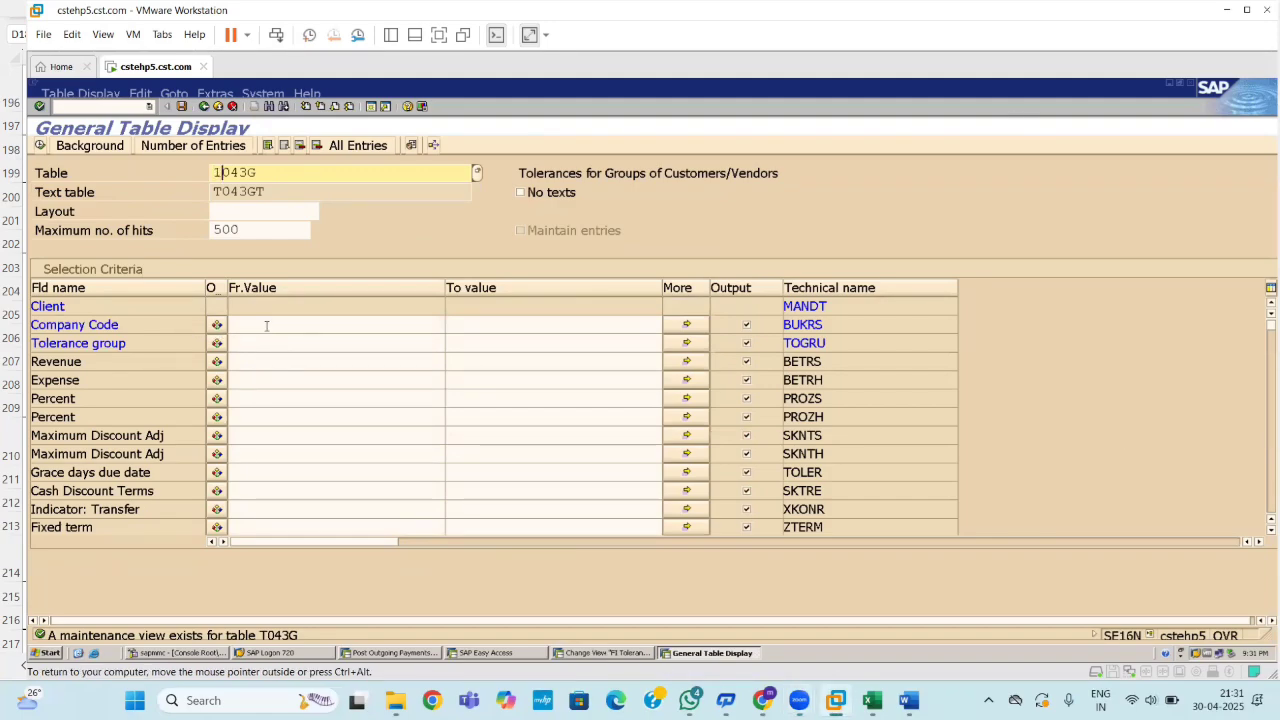
click(266, 326)
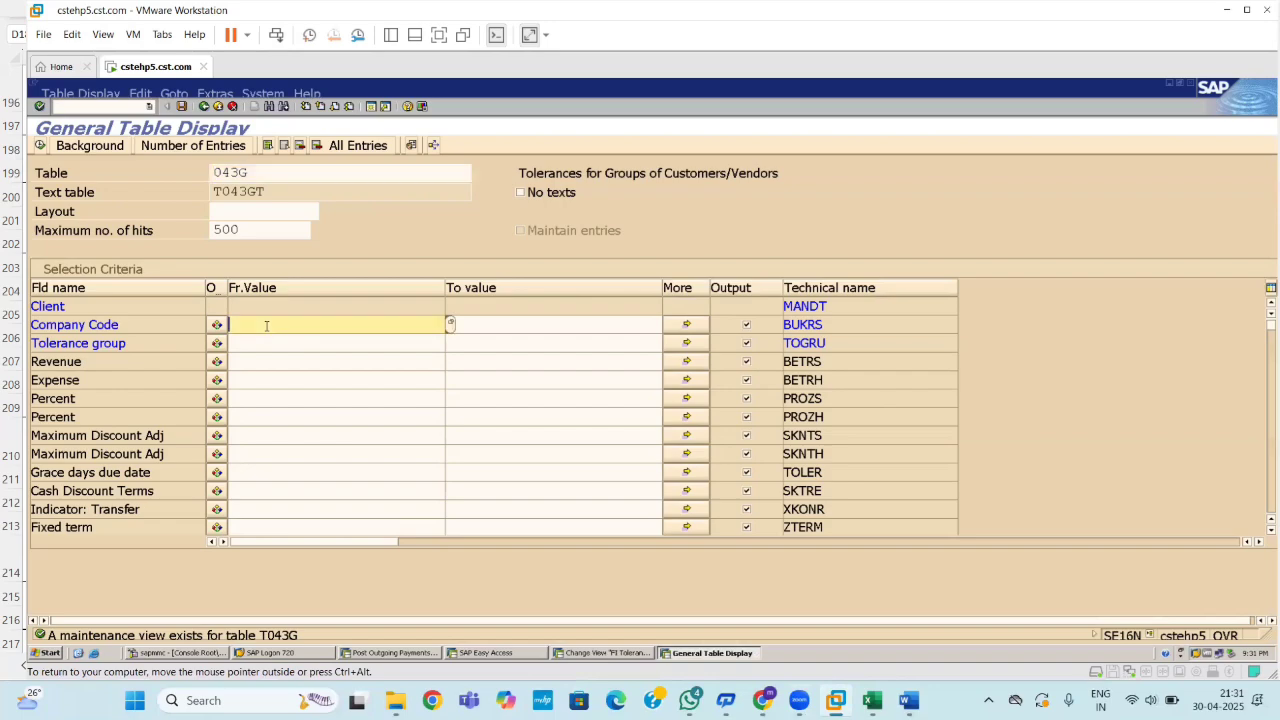
text(1100)
click(244, 345)
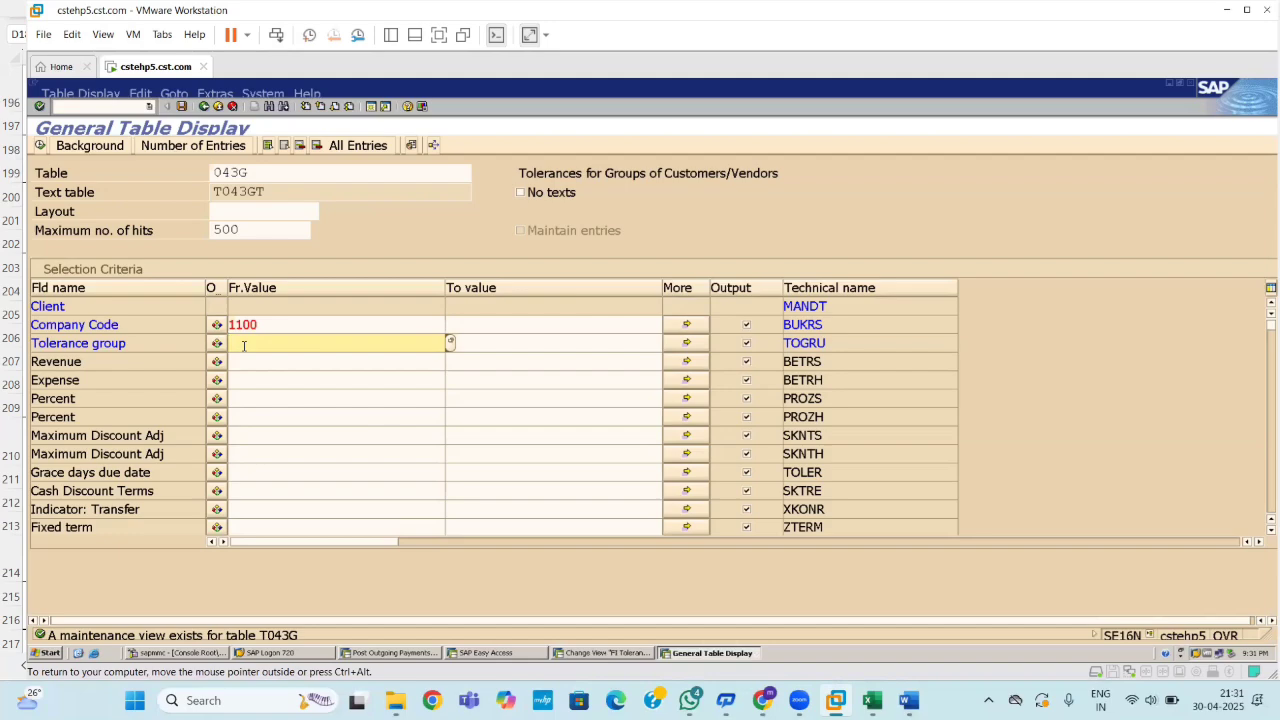
key(F8)
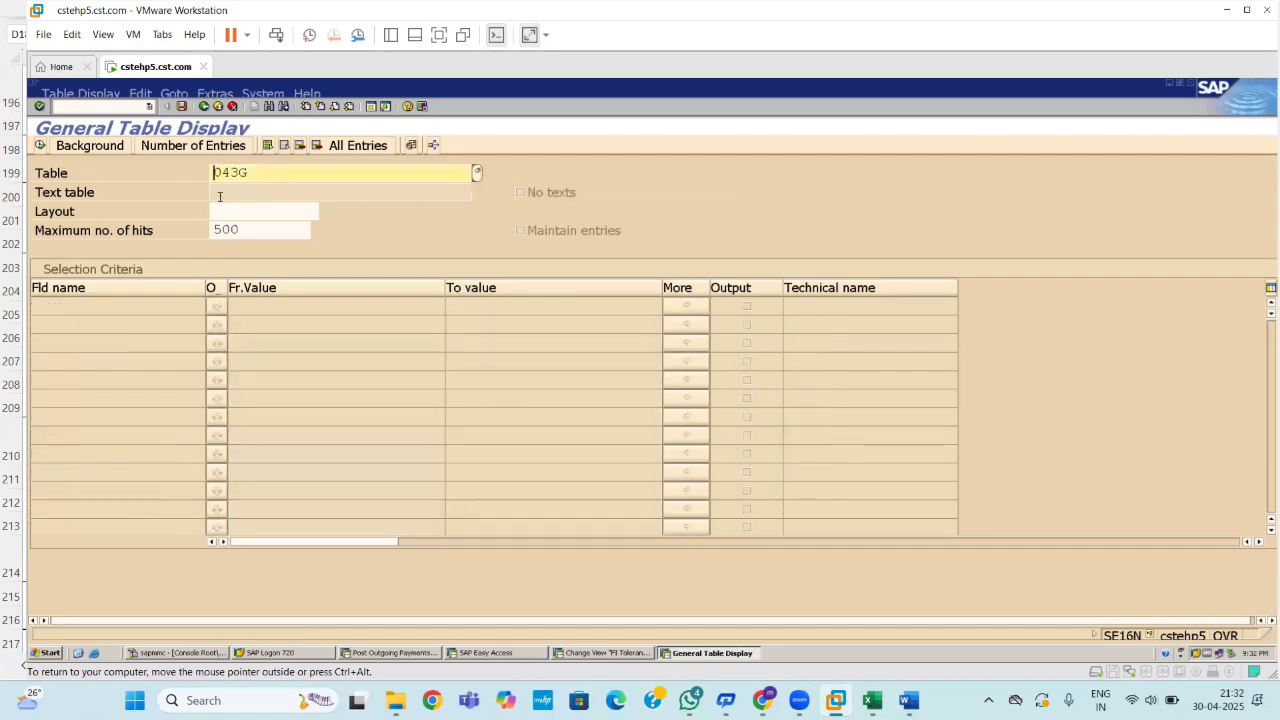
Relaunch SE16N from the transaction history and reload table T043G.
text(T)
key(BackSpace)
key(BackSpace)
key(BackSpace)
key(BackSpace)
key(BackSpace)
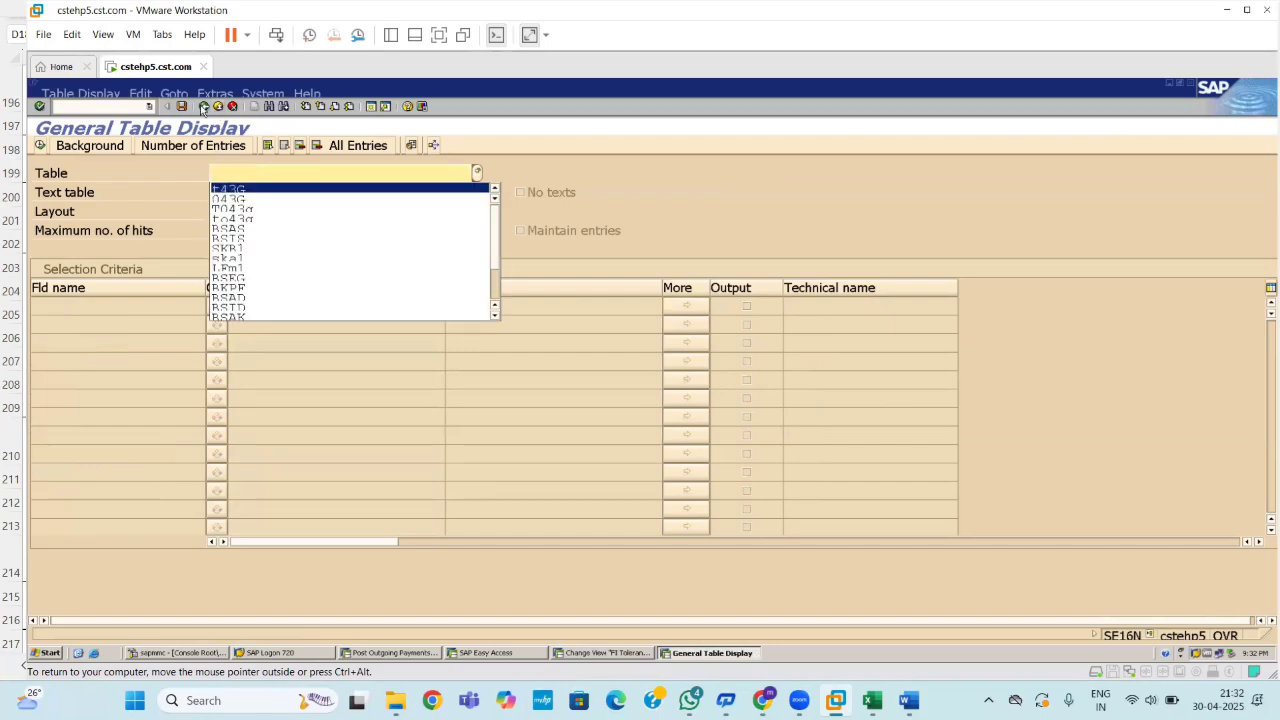
click(203, 106)
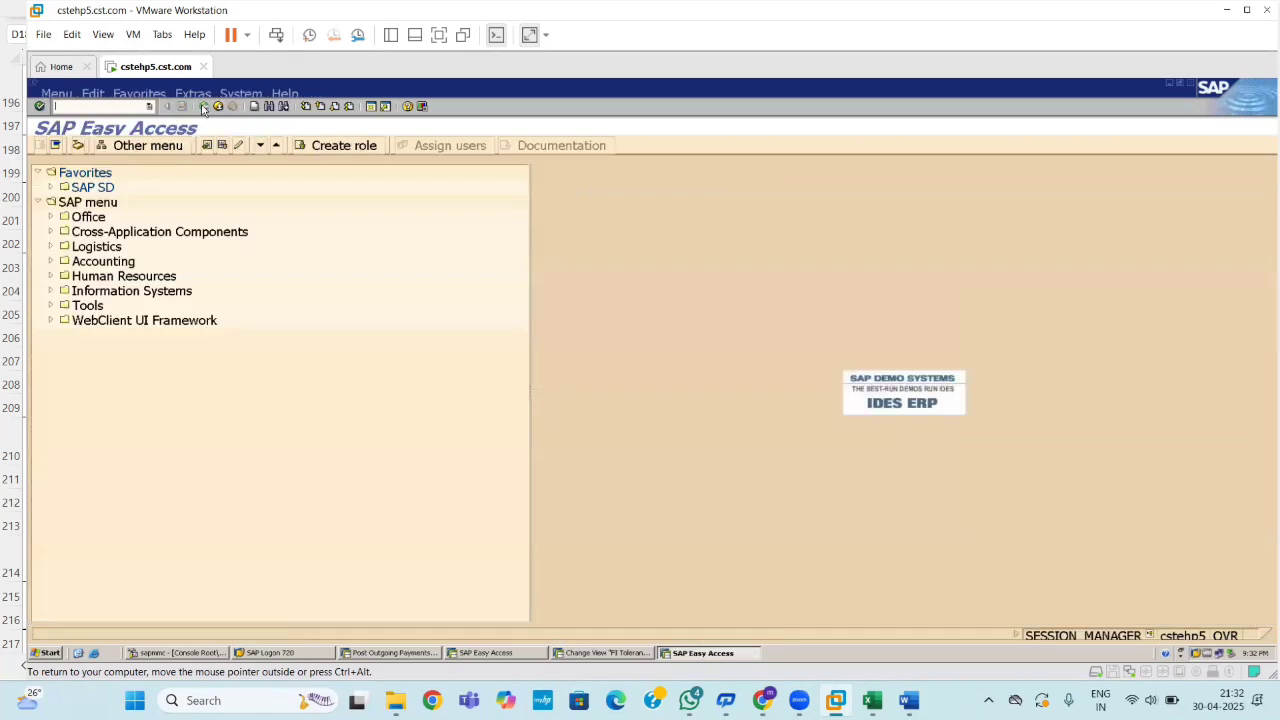
click(149, 106)
click(131, 119)
key(Return)
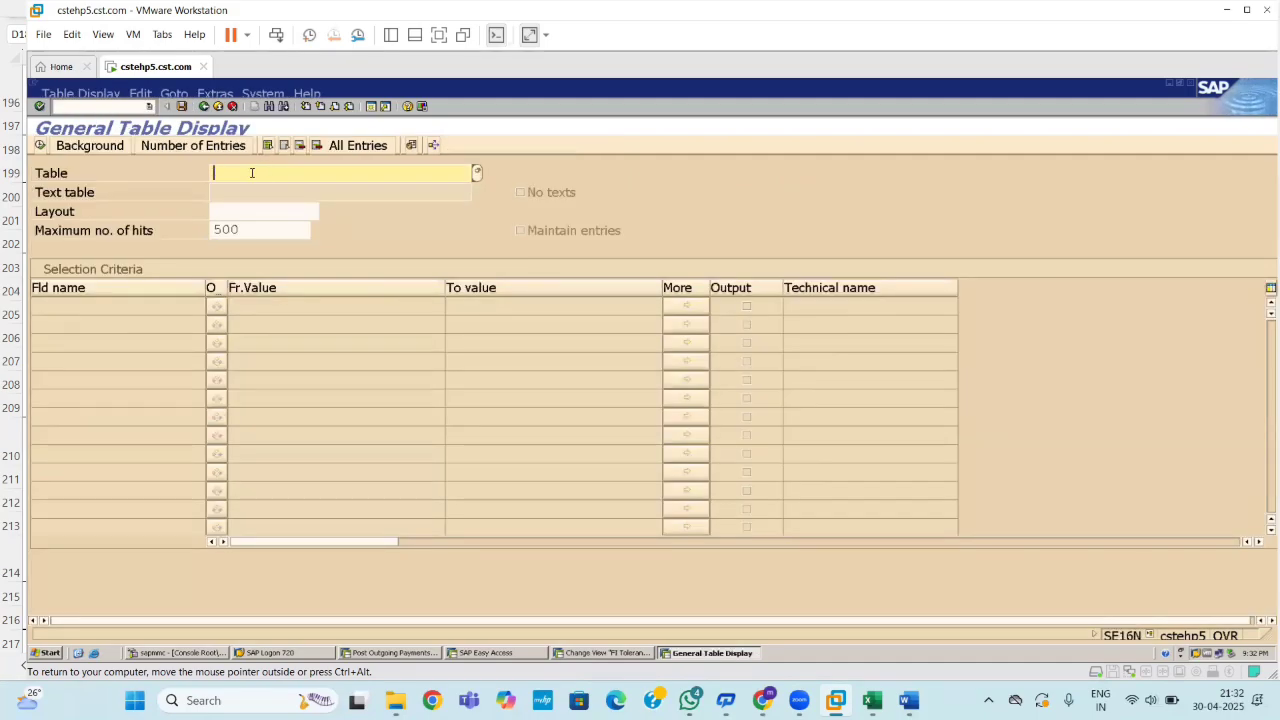
text(T)
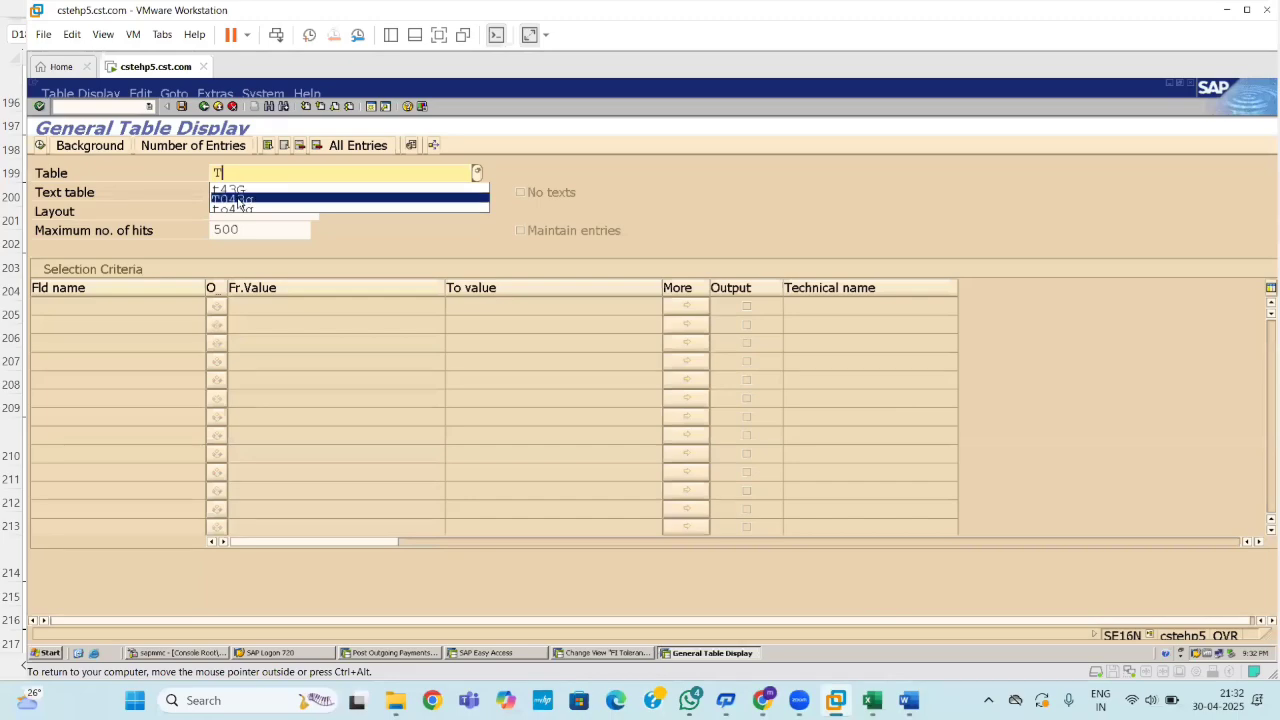
click(240, 204)
key(Return)
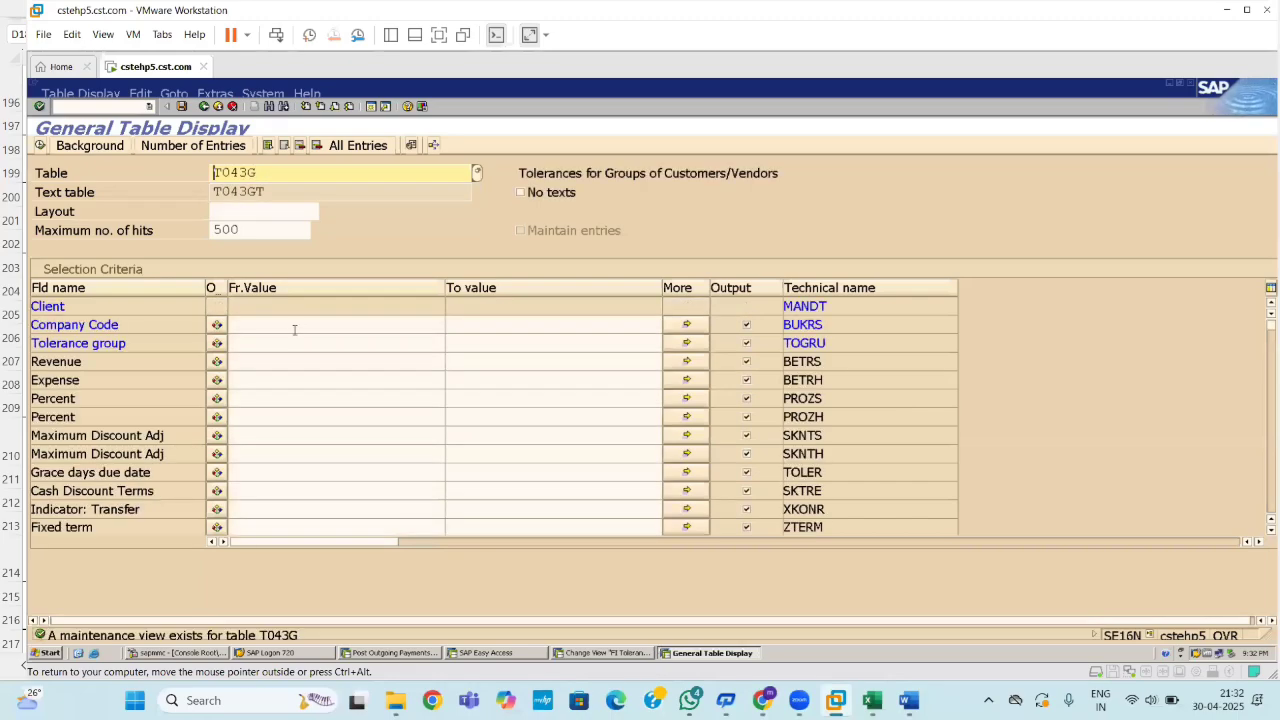
Display the T043G entries for company code 1100.
click(284, 329)
text(1100)
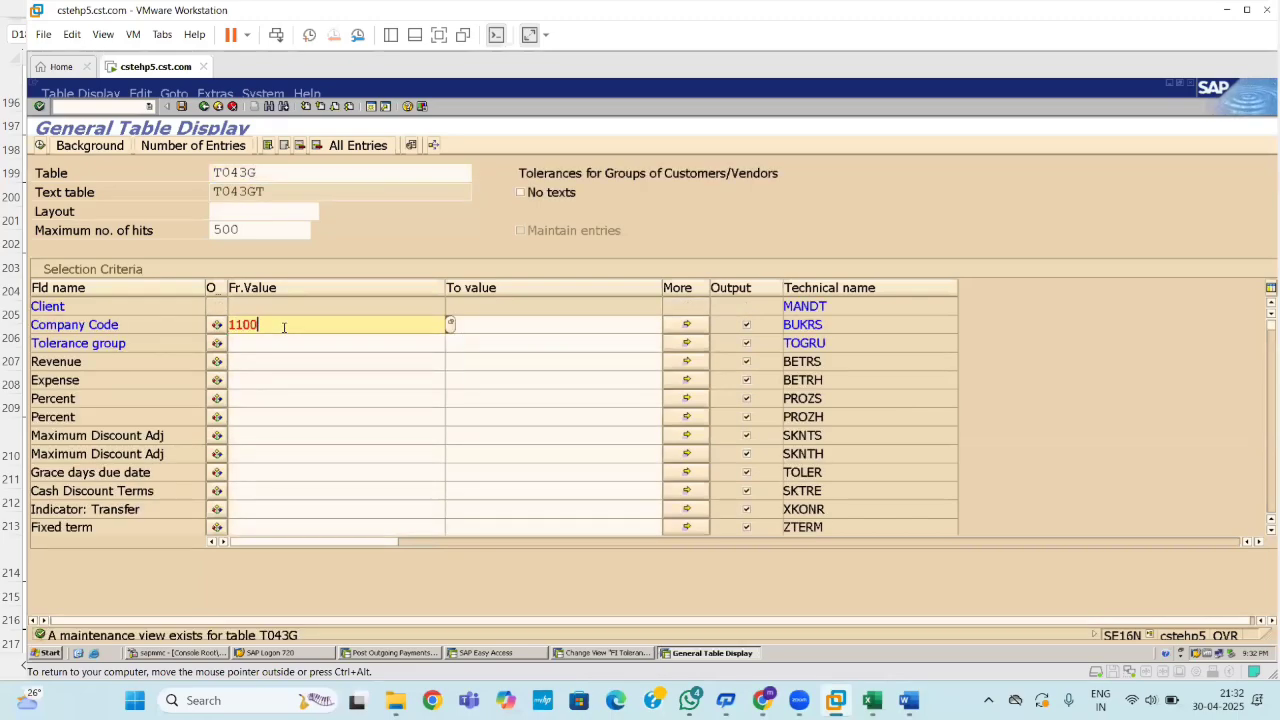
key(Return)
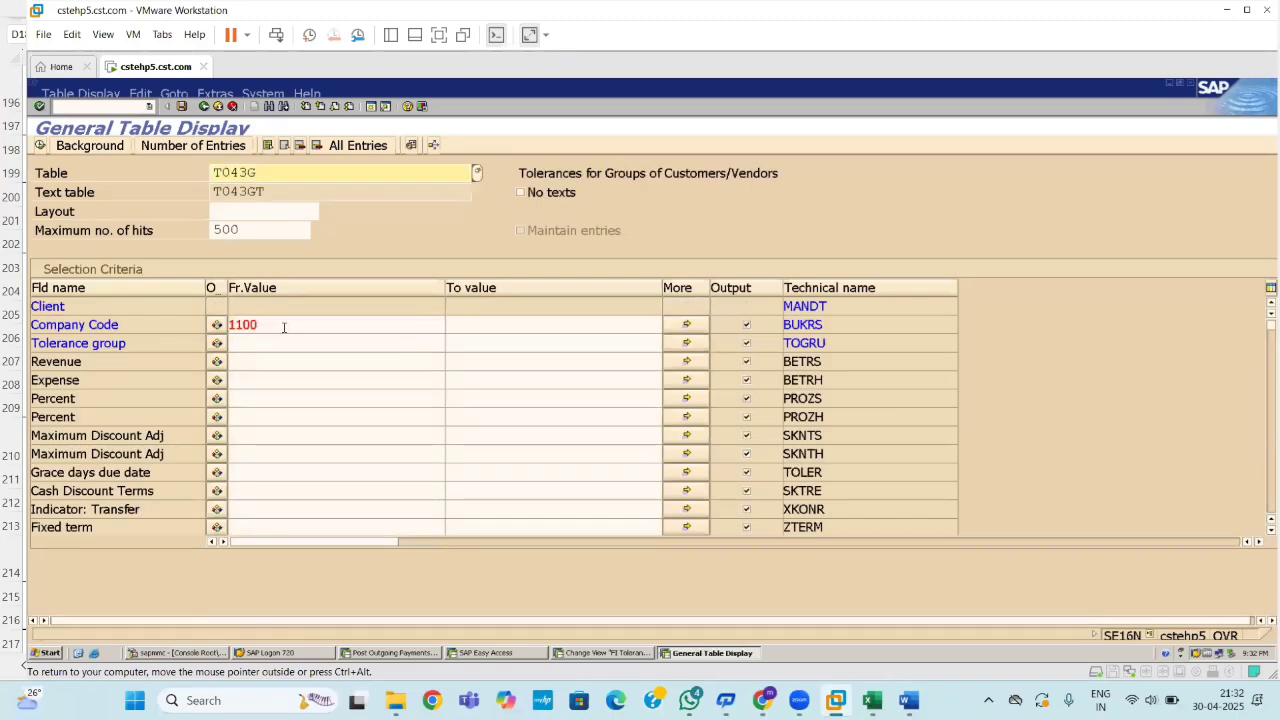
click(39, 147)
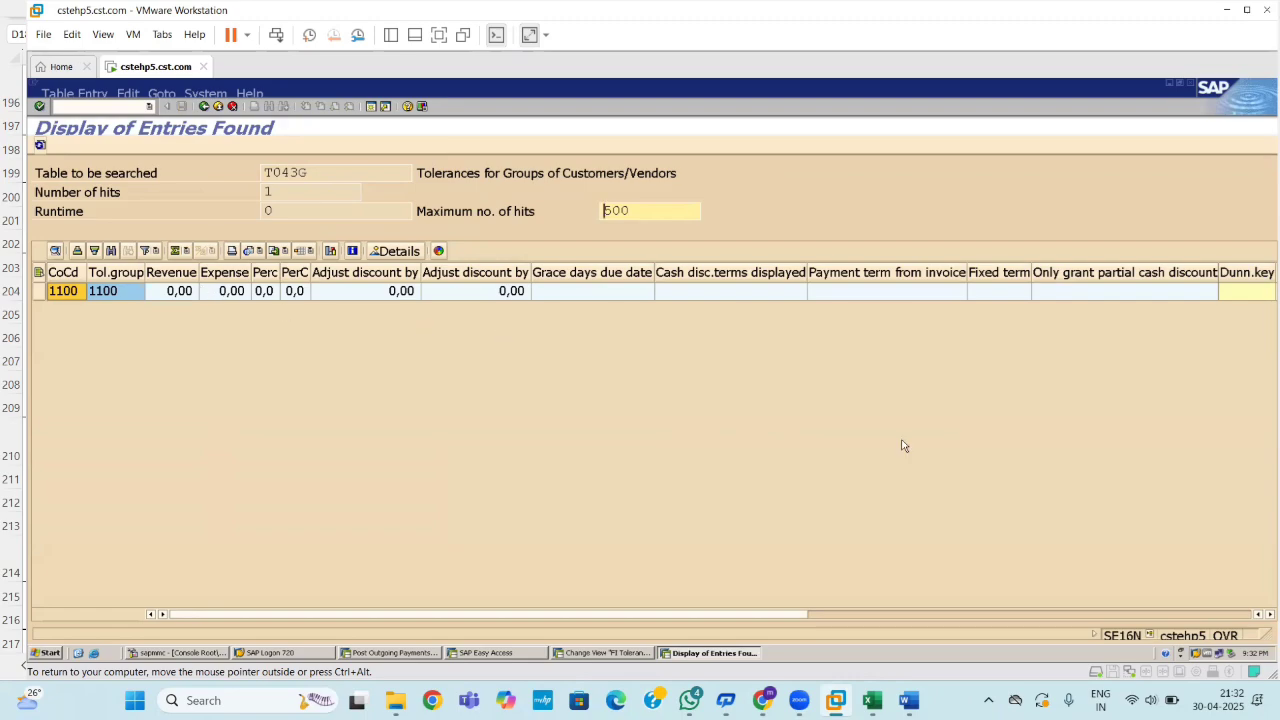
Scroll through the columns and review the 1100 row in Detailed Display.
drag(765, 620, 1135, 585)
drag(1108, 617, 1233, 600)
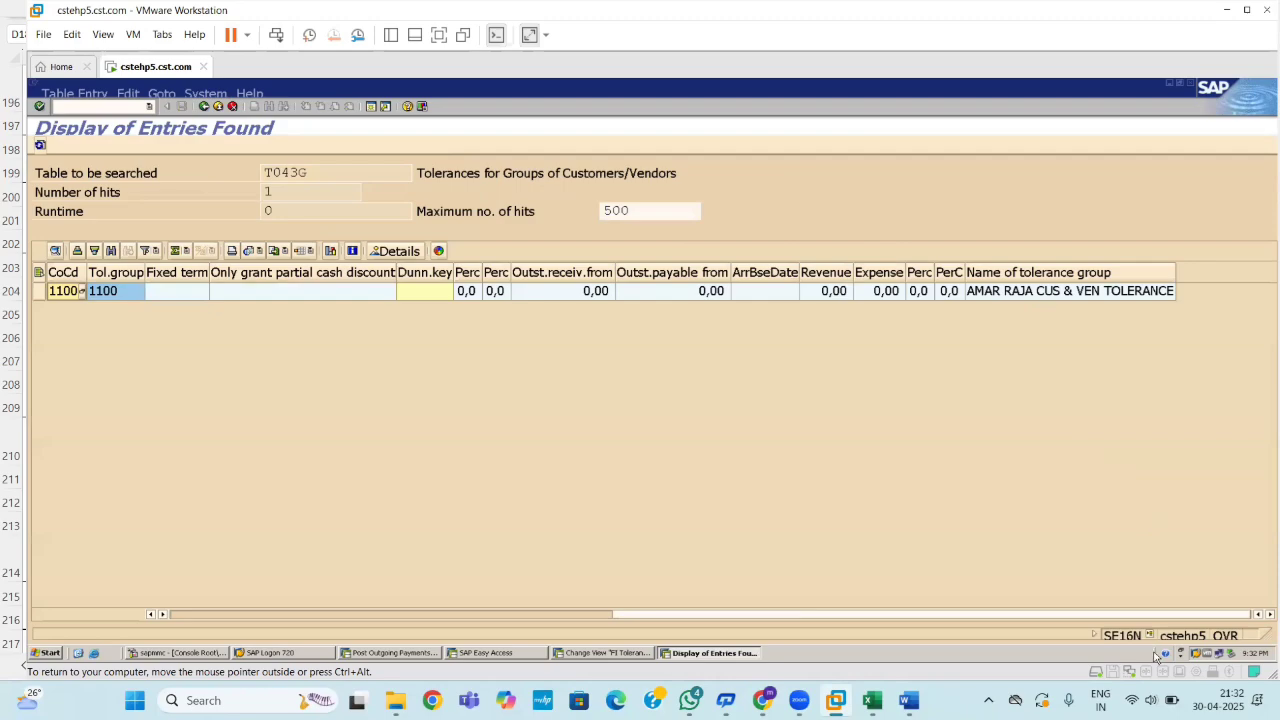
drag(1157, 621, 475, 596)
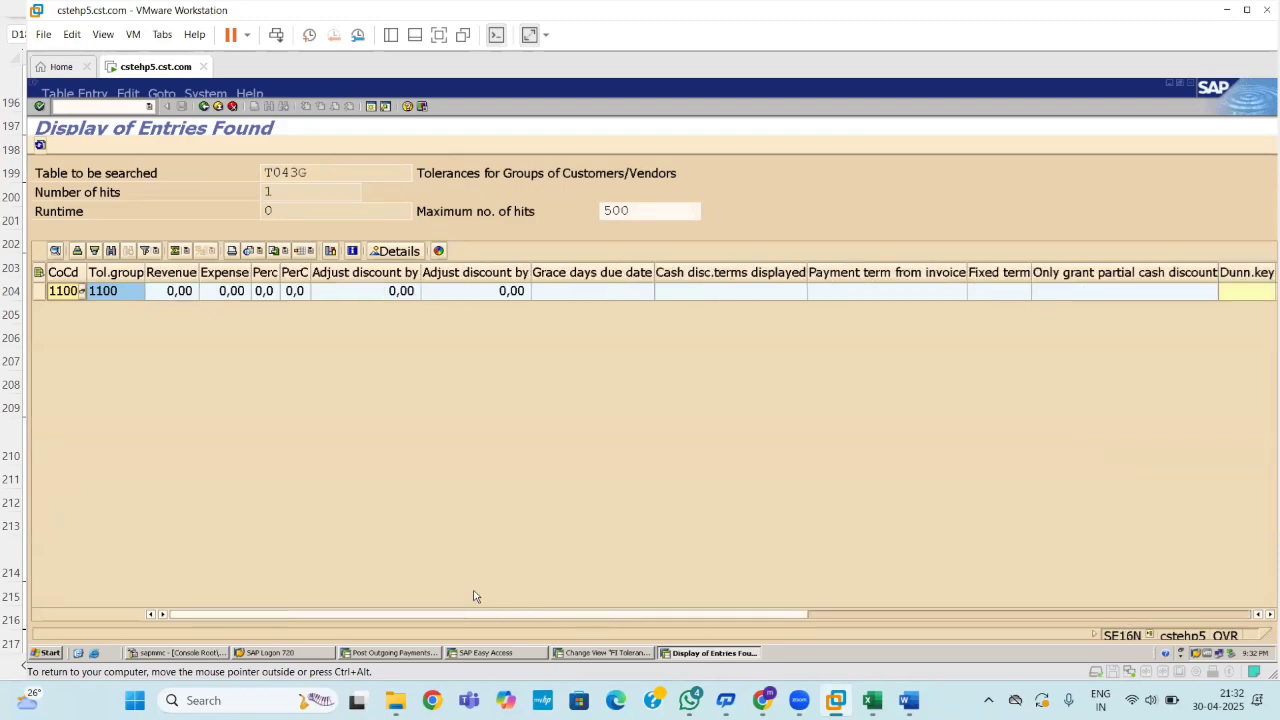
click(127, 290)
double_click(127, 292)
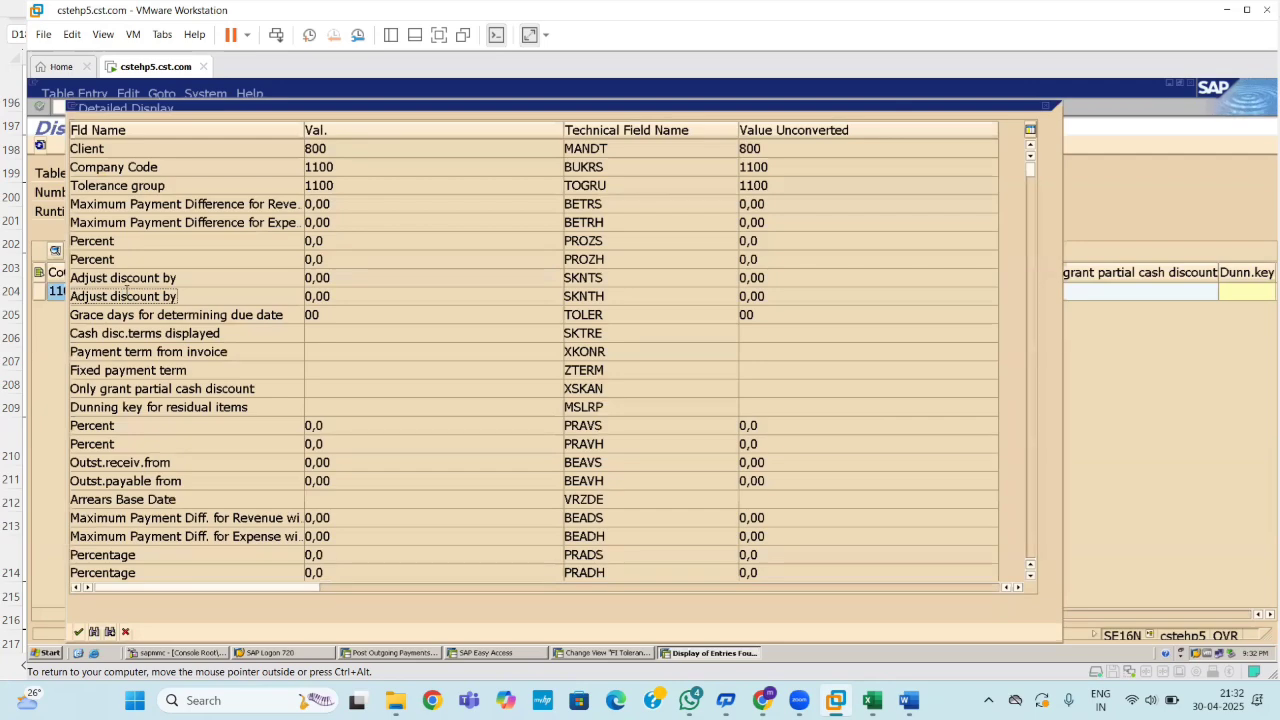
click(1067, 104)
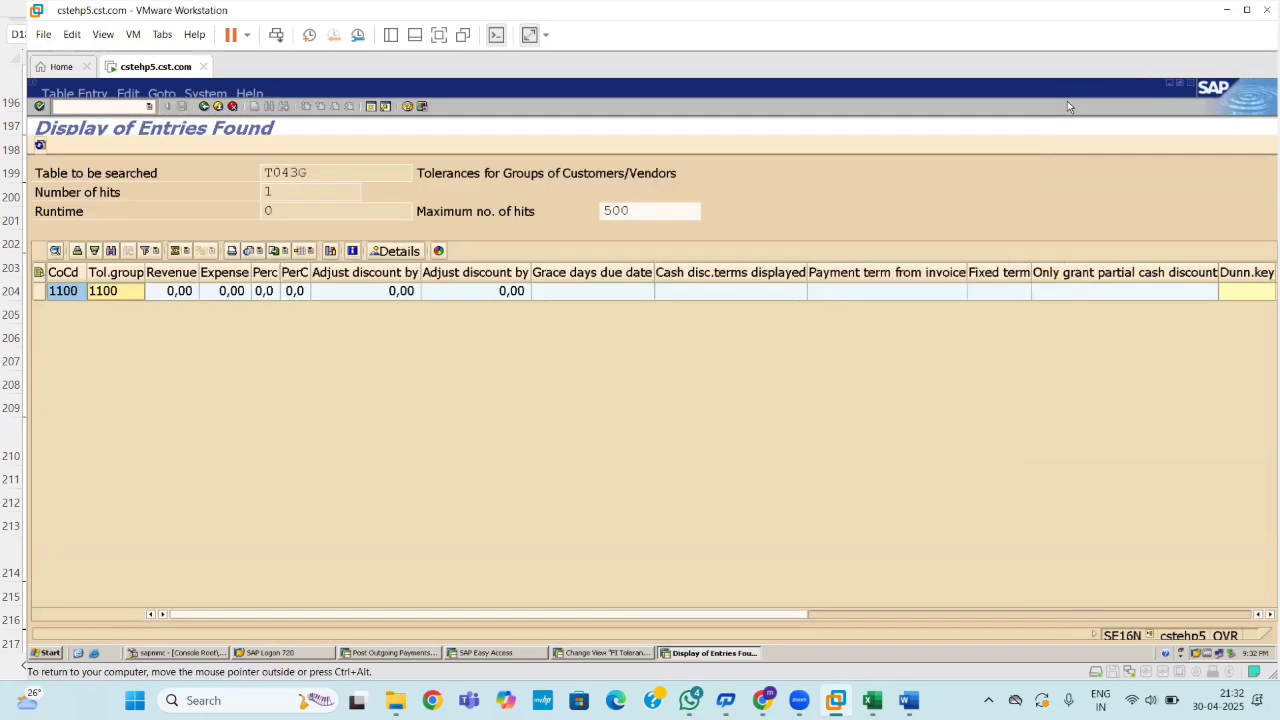
Rerun the T043G selection with tolerance group 1100 added as a filter.
click(205, 108)
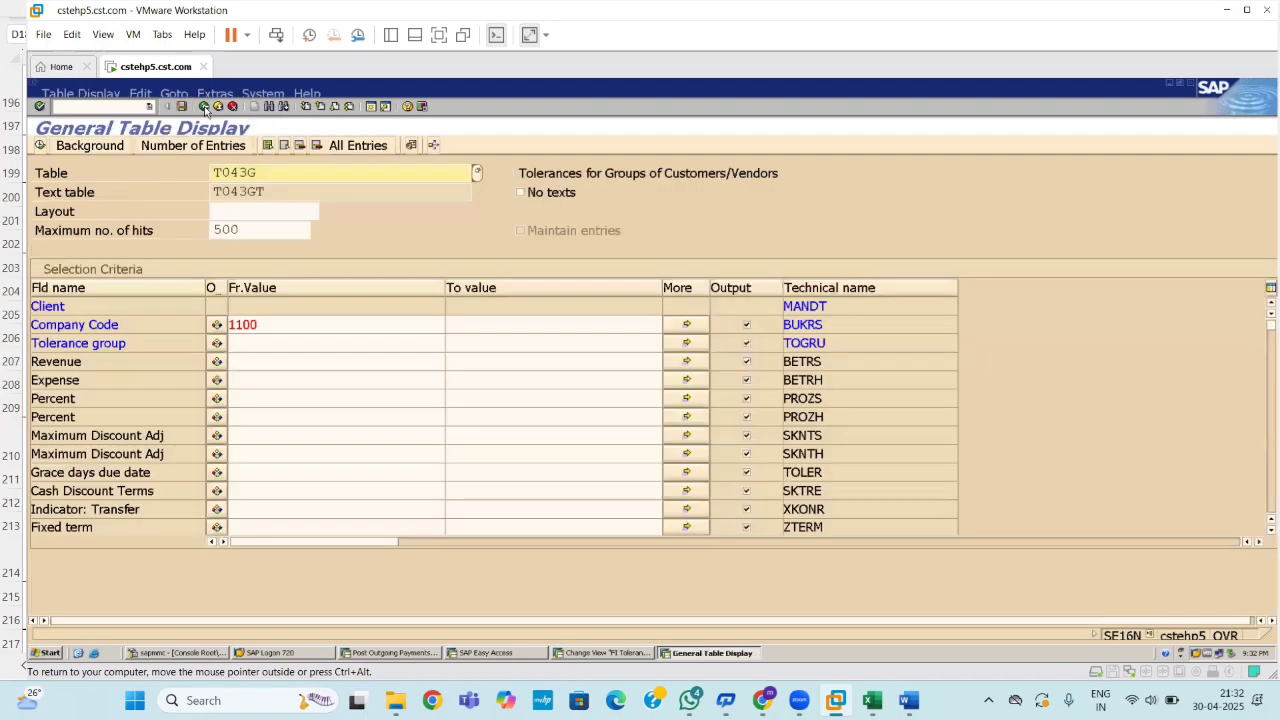
click(262, 340)
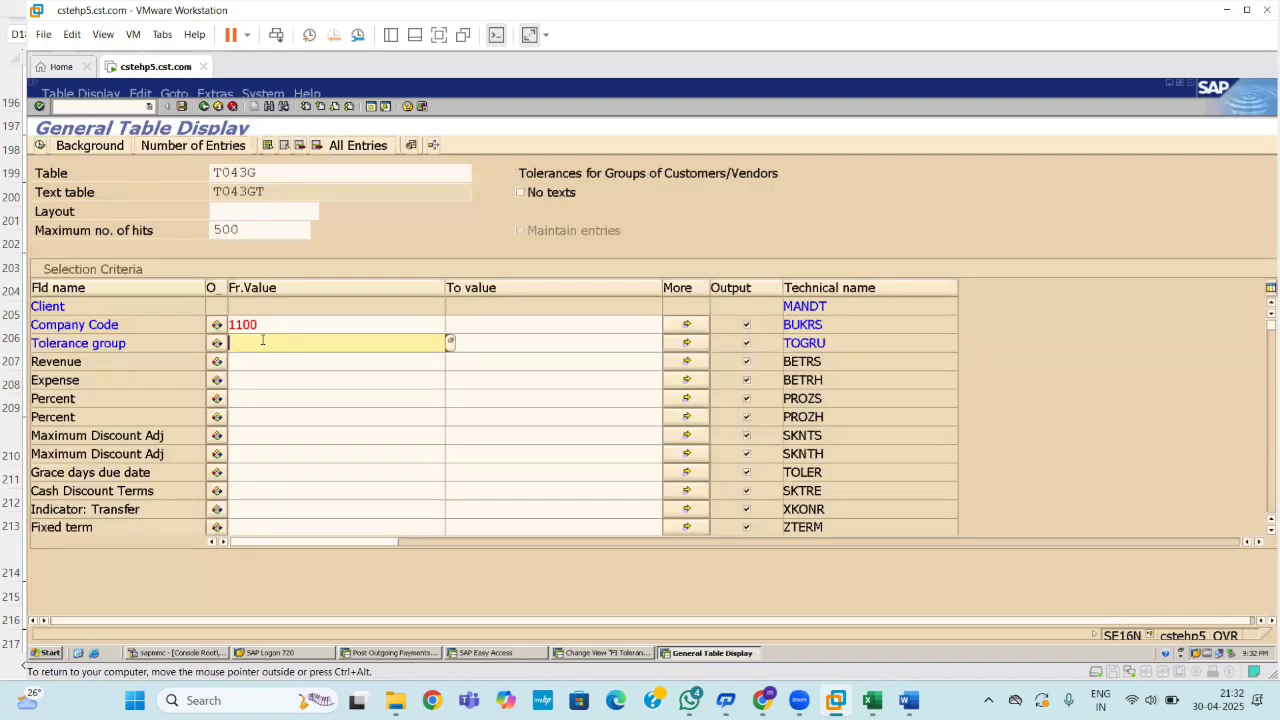
text(1100)
key(Return)
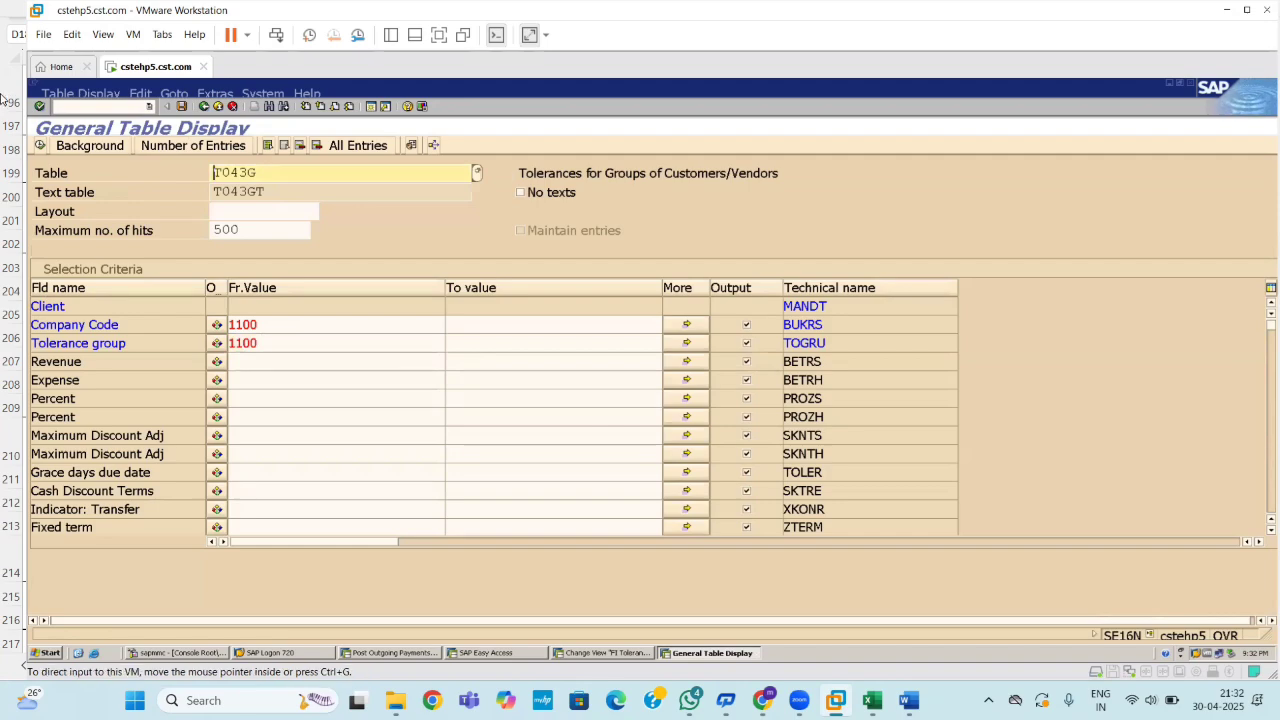
click(40, 145)
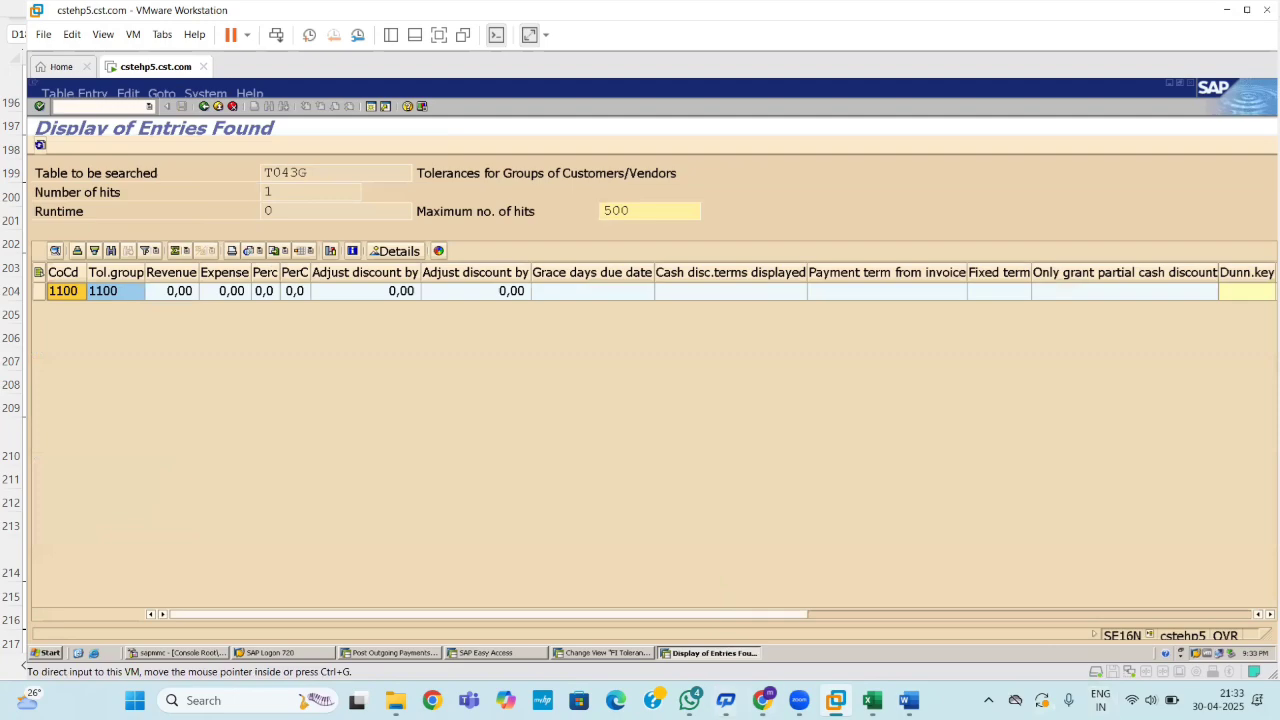
Glance at the Chrome search results, then return to the SAP virtual machine.
mouse_move(762, 700)
click(783, 619)
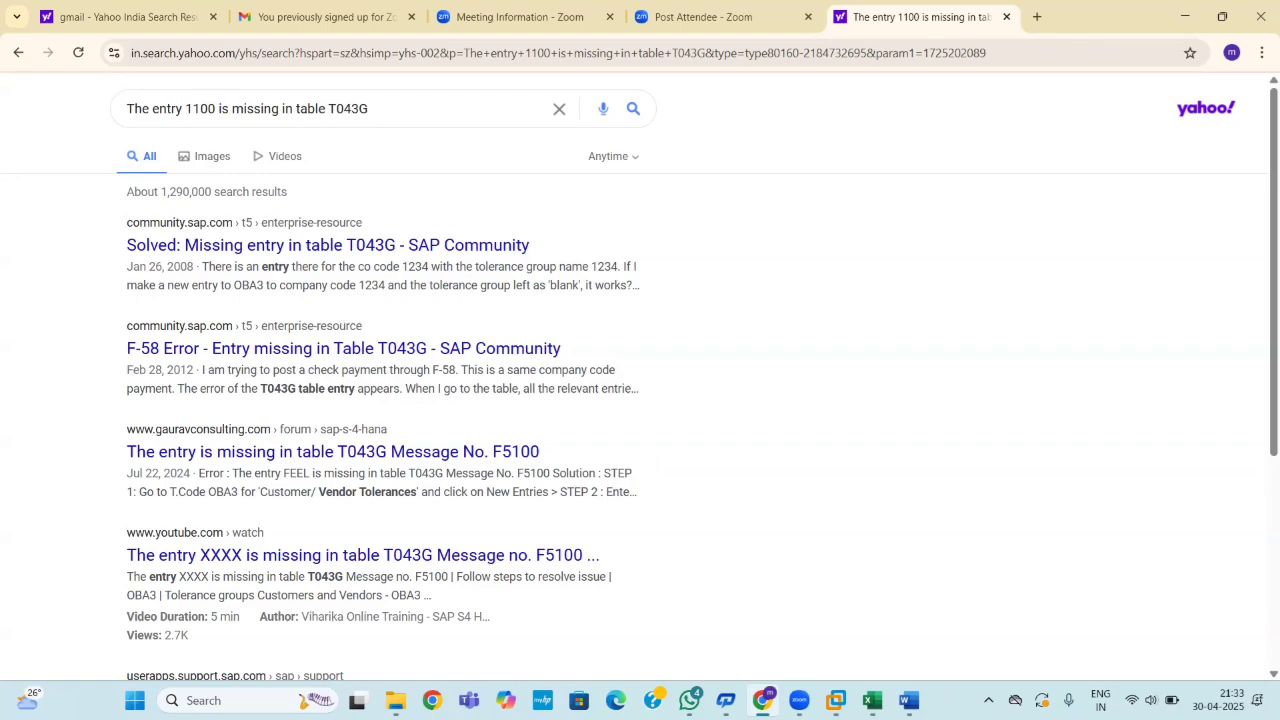
click(835, 700)
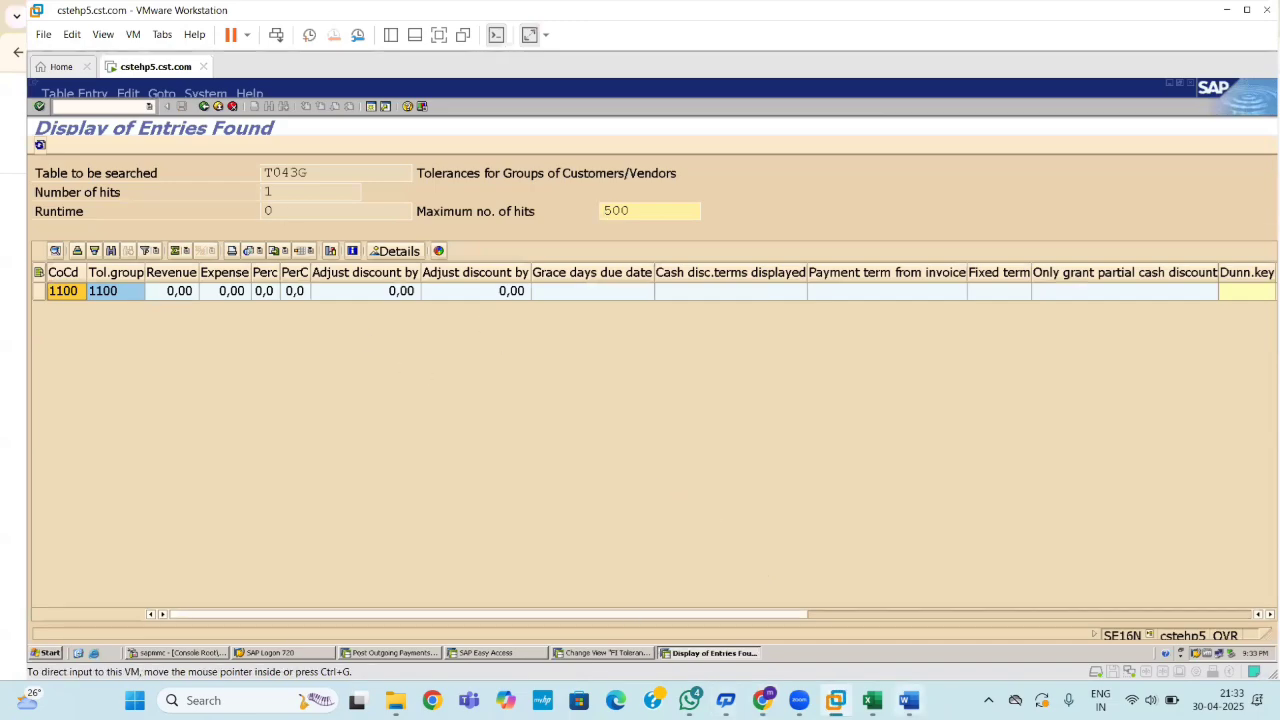
Leave the OBA4 user tolerance groups and run /NOBA3 for customer/vendor tolerances.
click(609, 656)
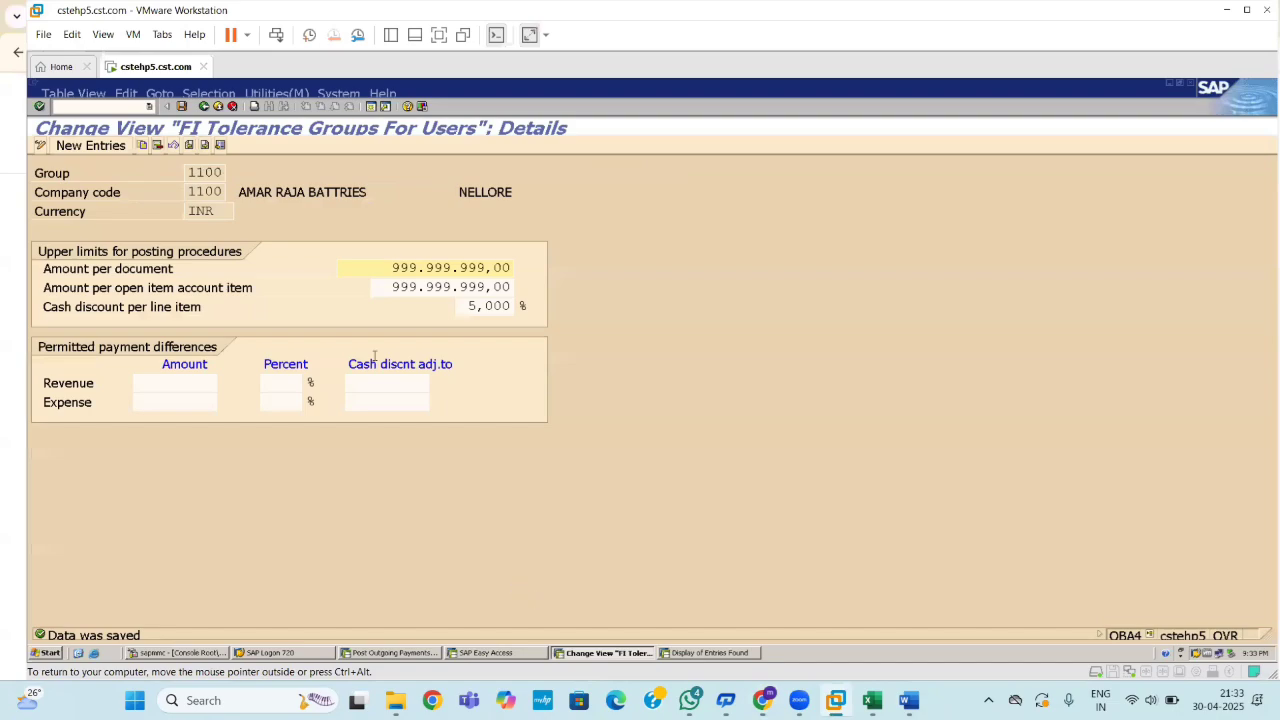
click(205, 106)
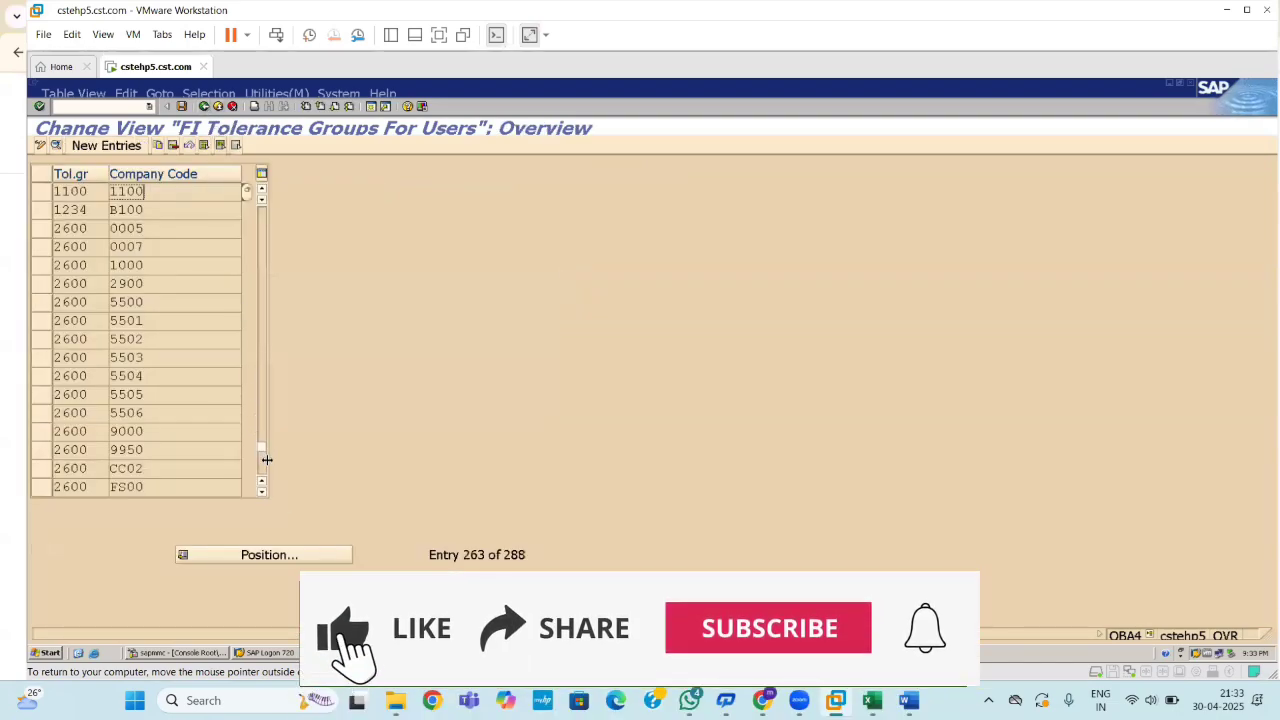
click(117, 105)
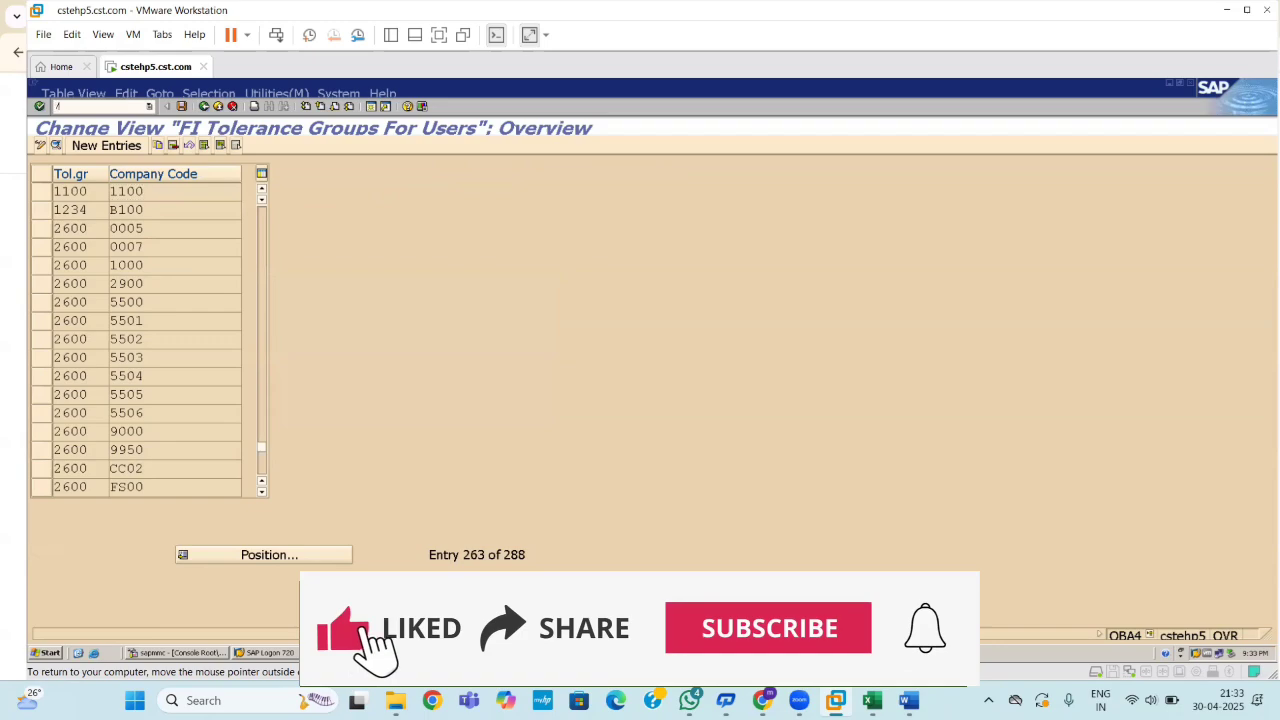
text(/NOBA3)
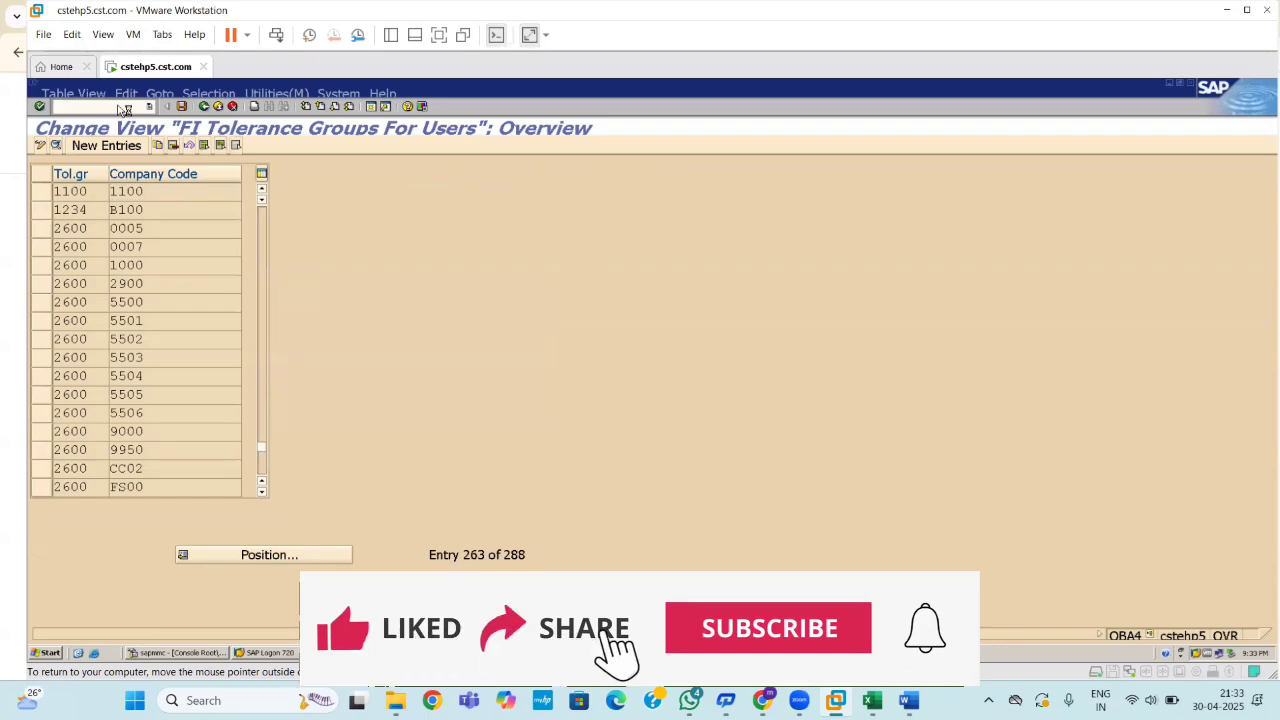
key(Return)
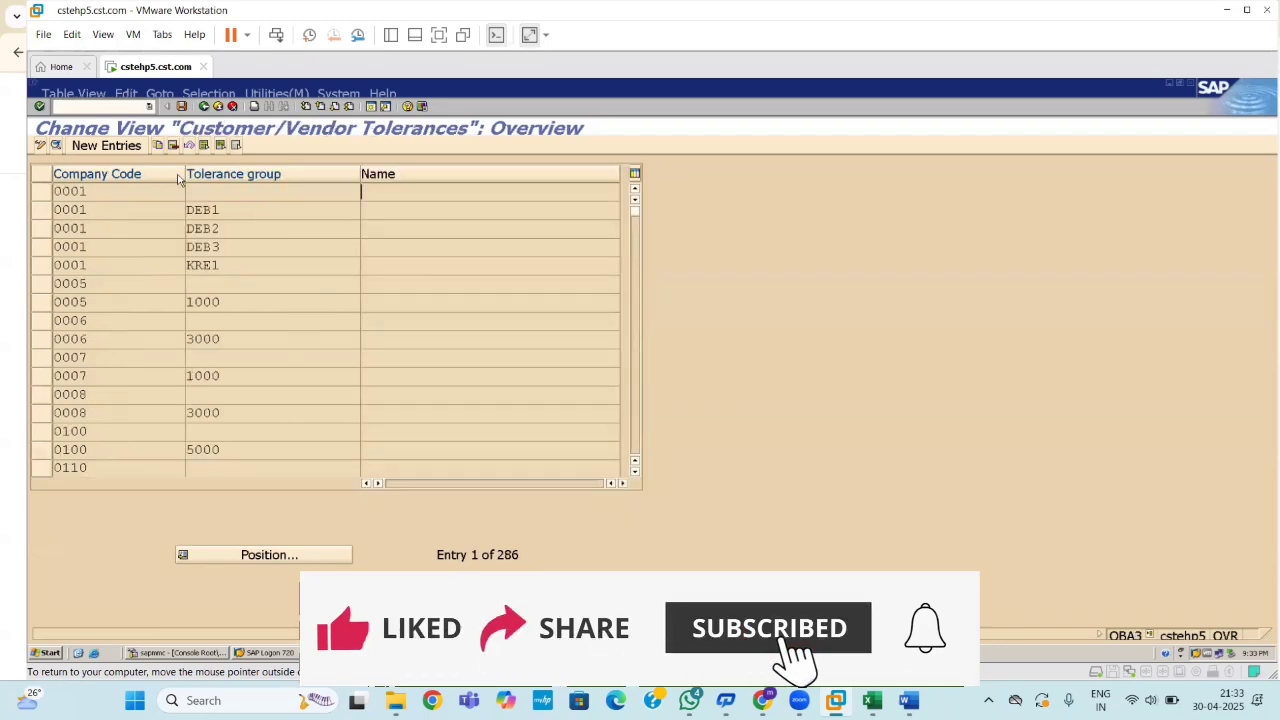
Position the OBA3 list on company code 1100, select its row, then exit to Easy Access.
click(267, 558)
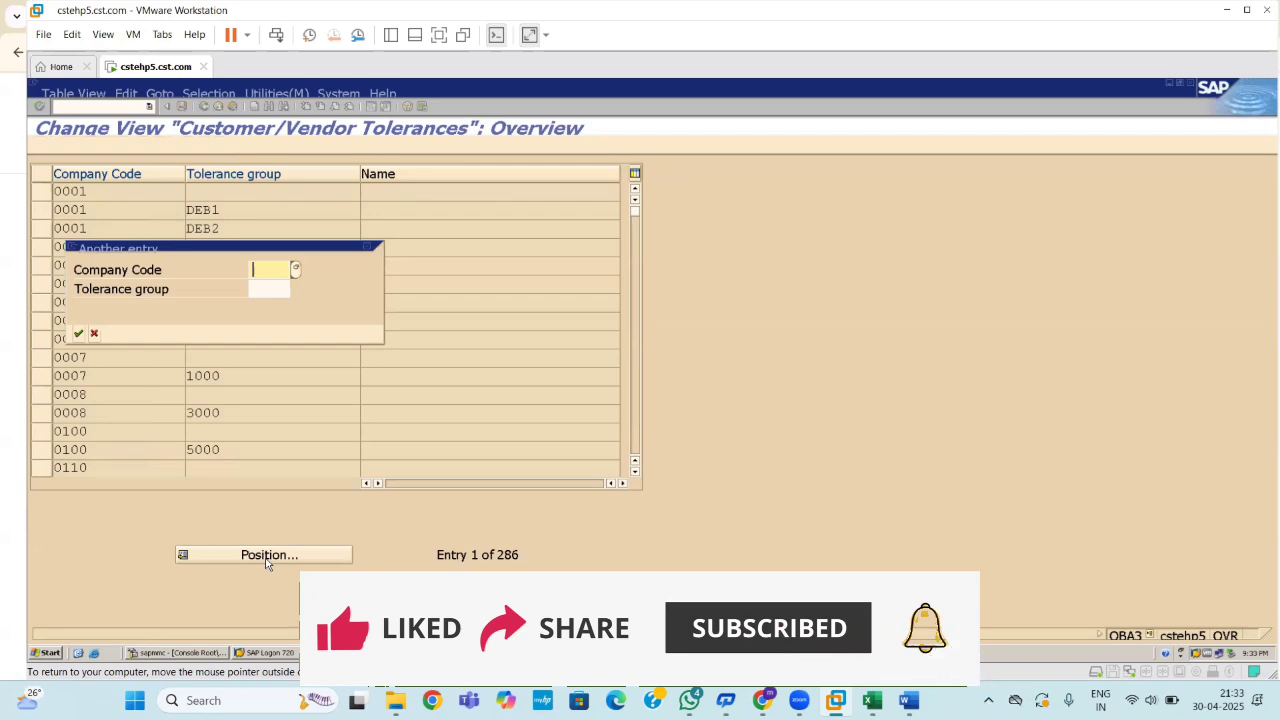
text(1100)
key(Return)
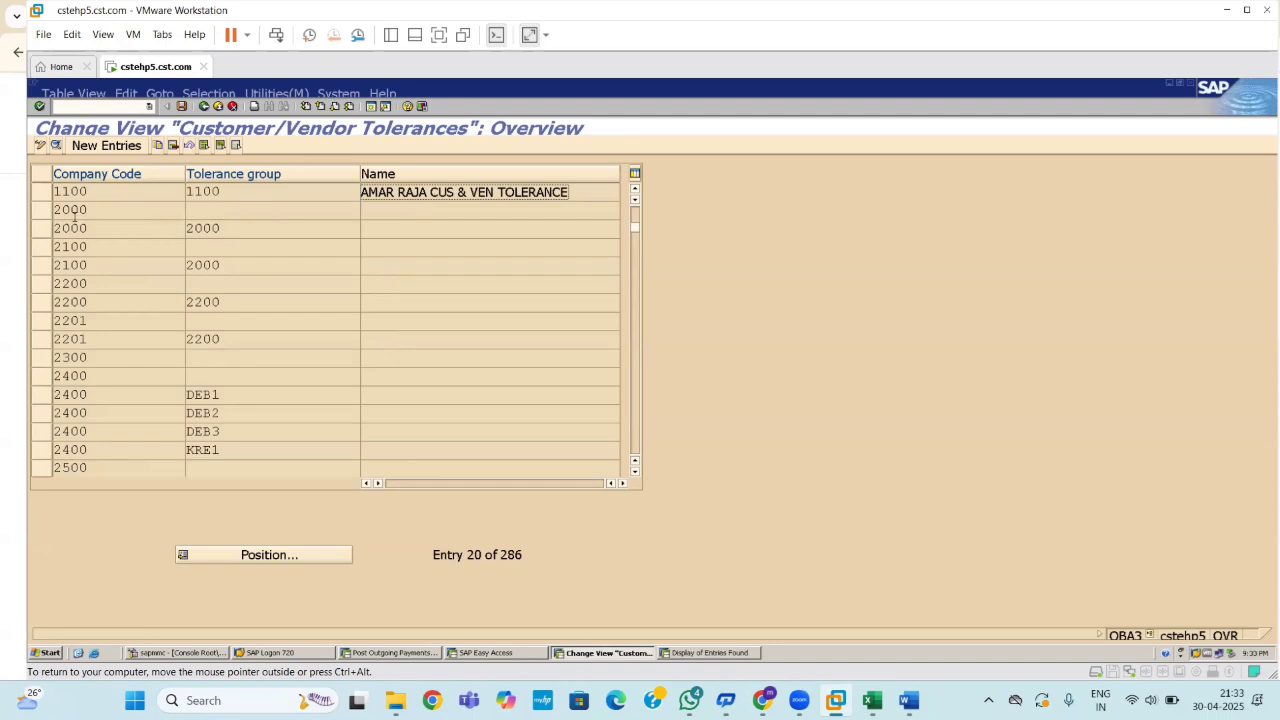
click(44, 196)
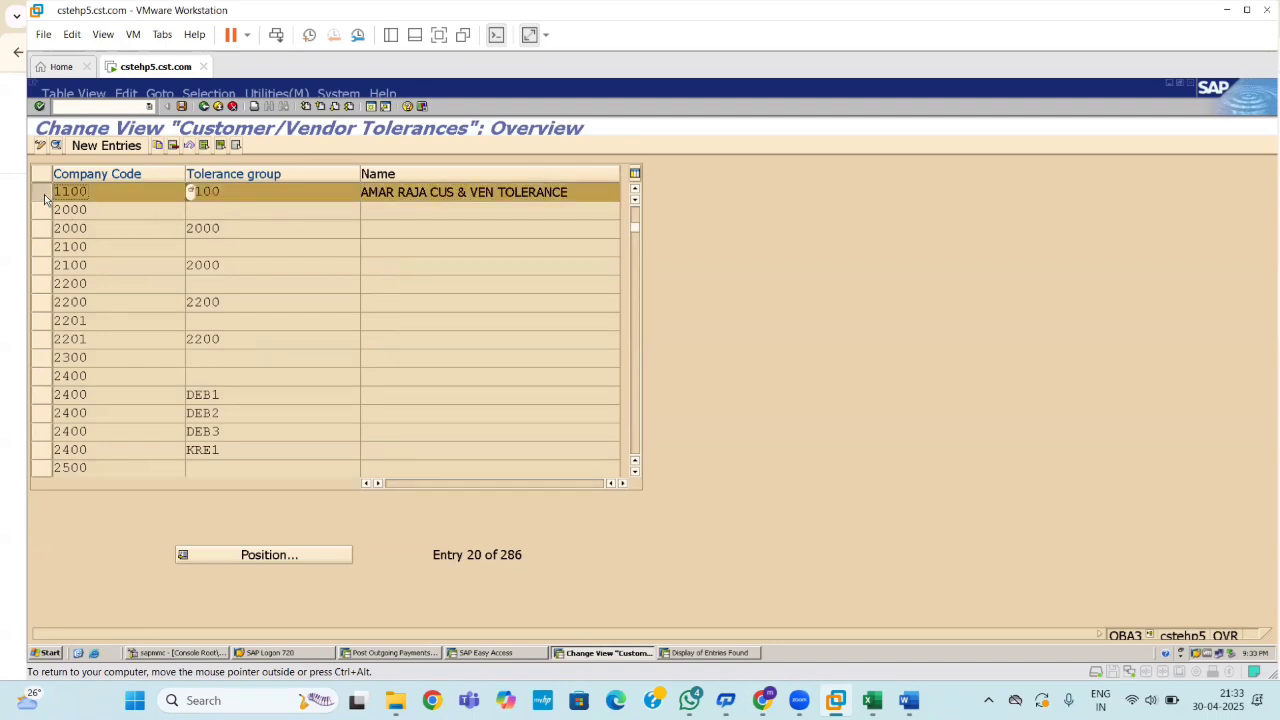
click(220, 210)
click(204, 106)
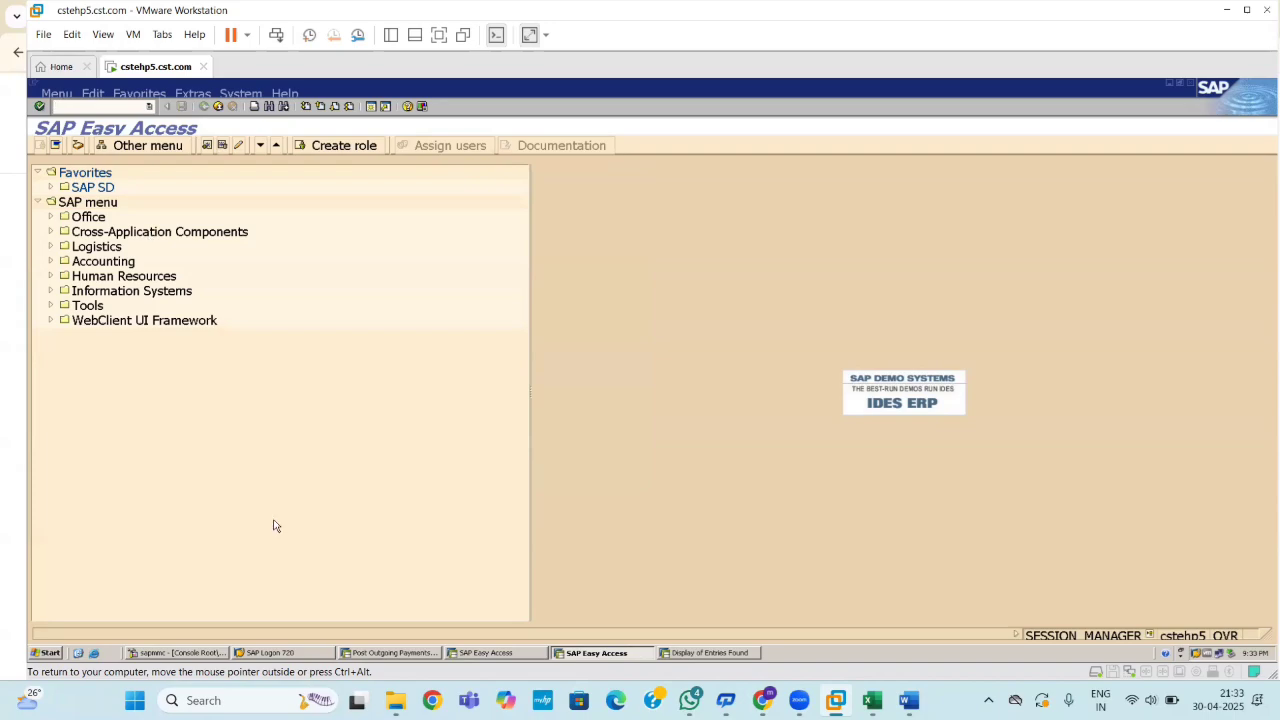
Show the Excel Global Settings sheet and select the OBA4 employee tolerance group note in F12.
click(872, 700)
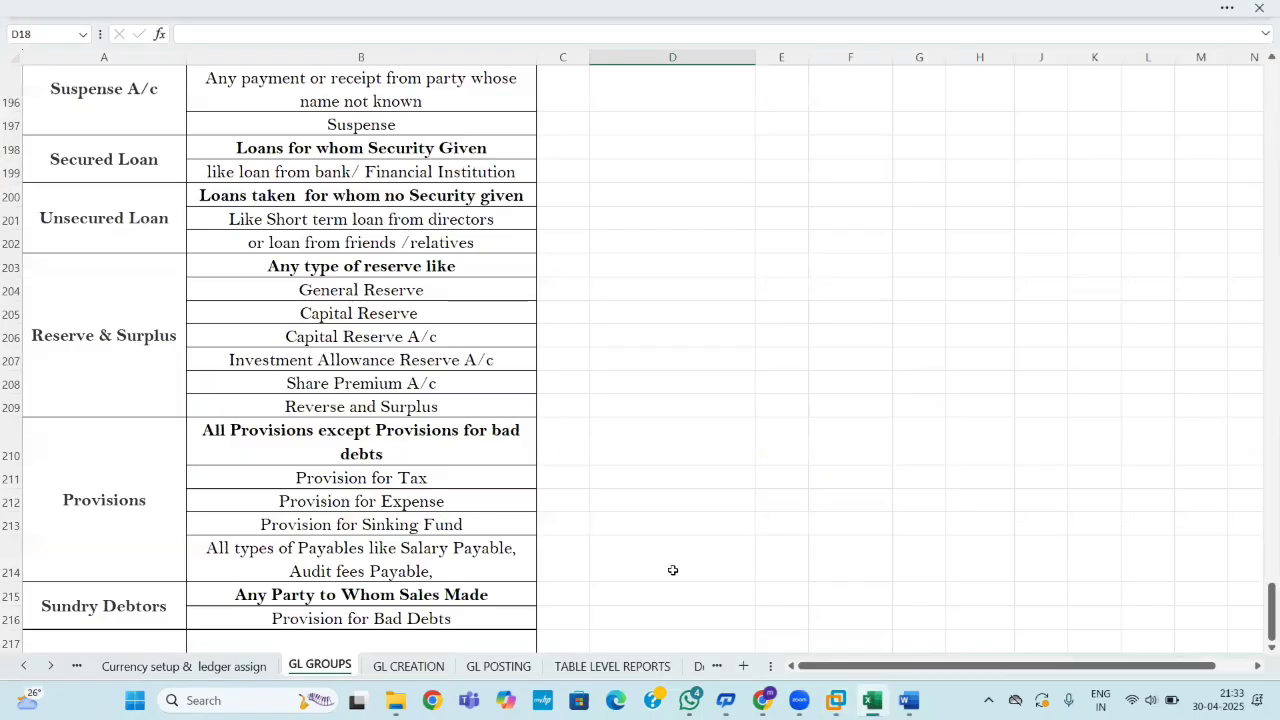
click(30, 666)
click(30, 666)
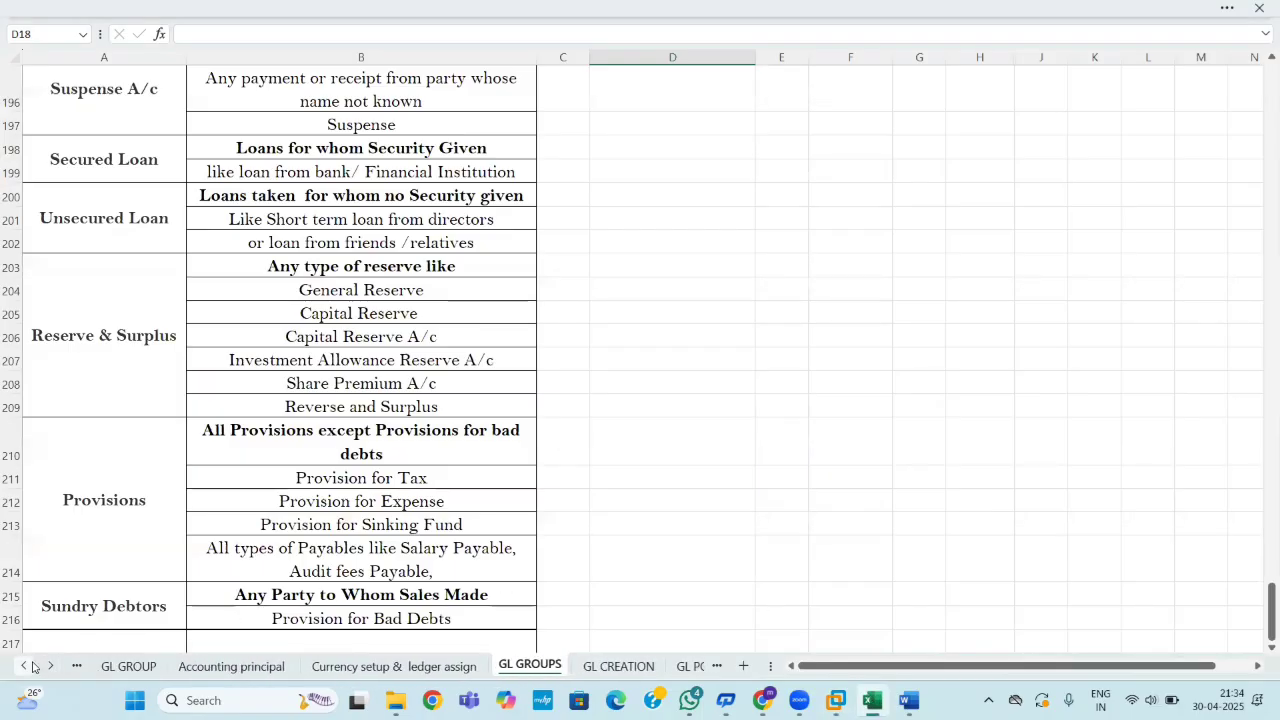
click(30, 666)
click(30, 666)
click(30, 666)
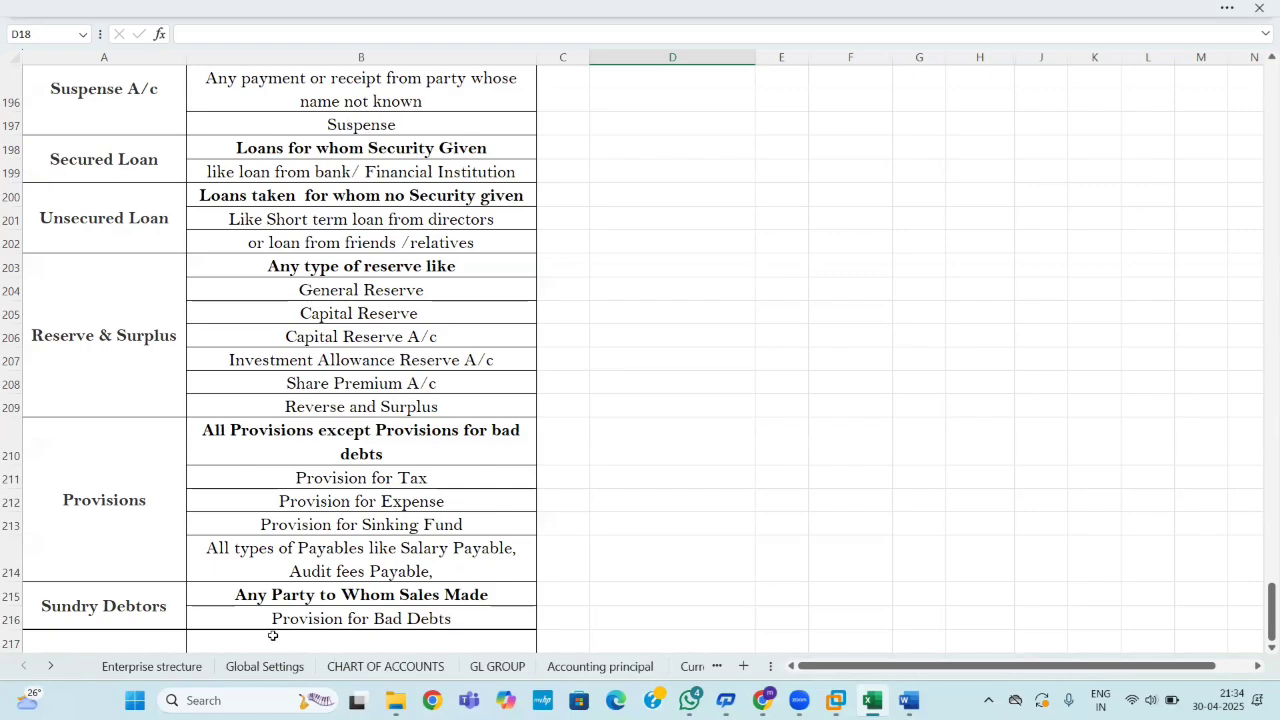
click(265, 666)
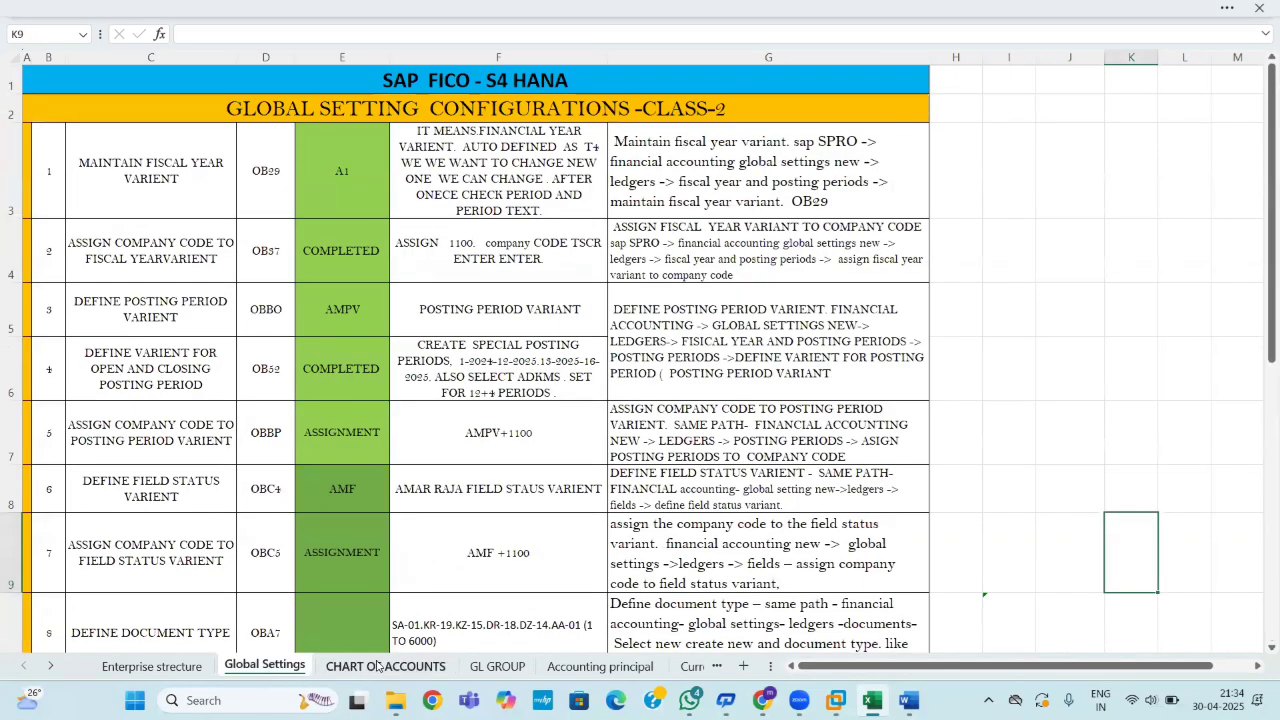
drag(1261, 299, 1261, 470)
click(552, 372)
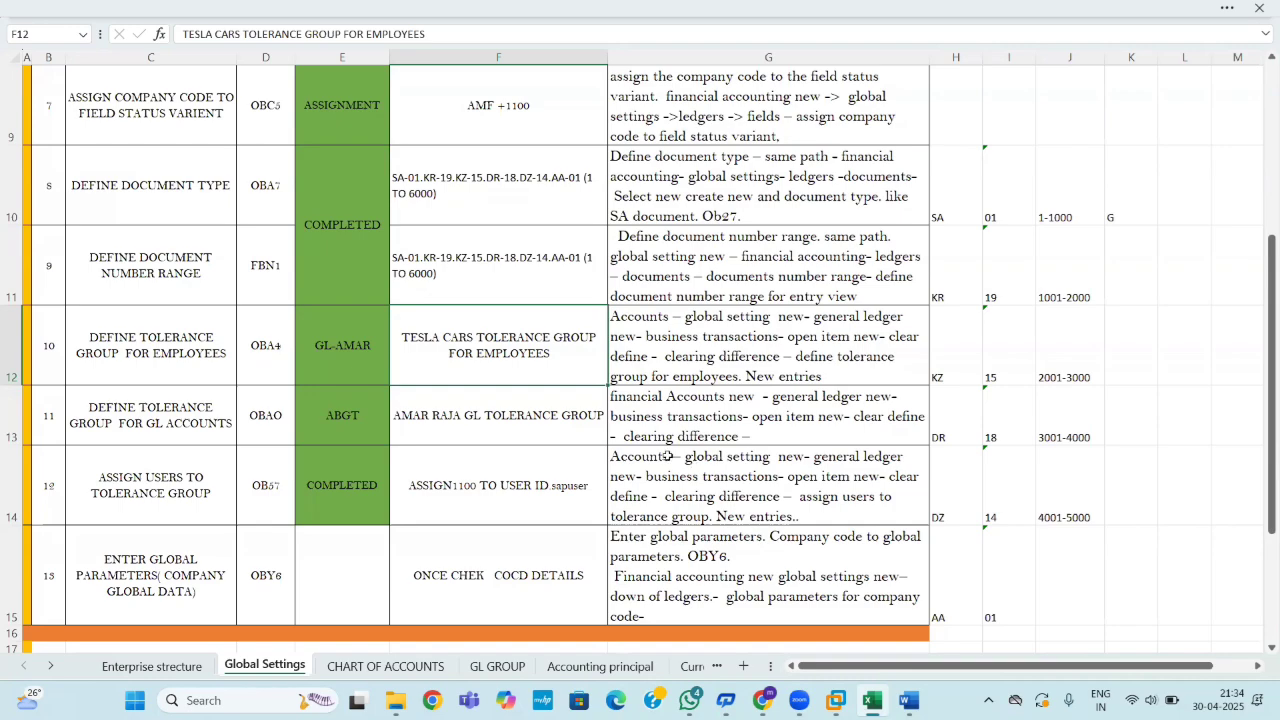
Read the SAP Community answers on the missing T043G entry, including the OBA3 suggestion.
mouse_move(762, 700)
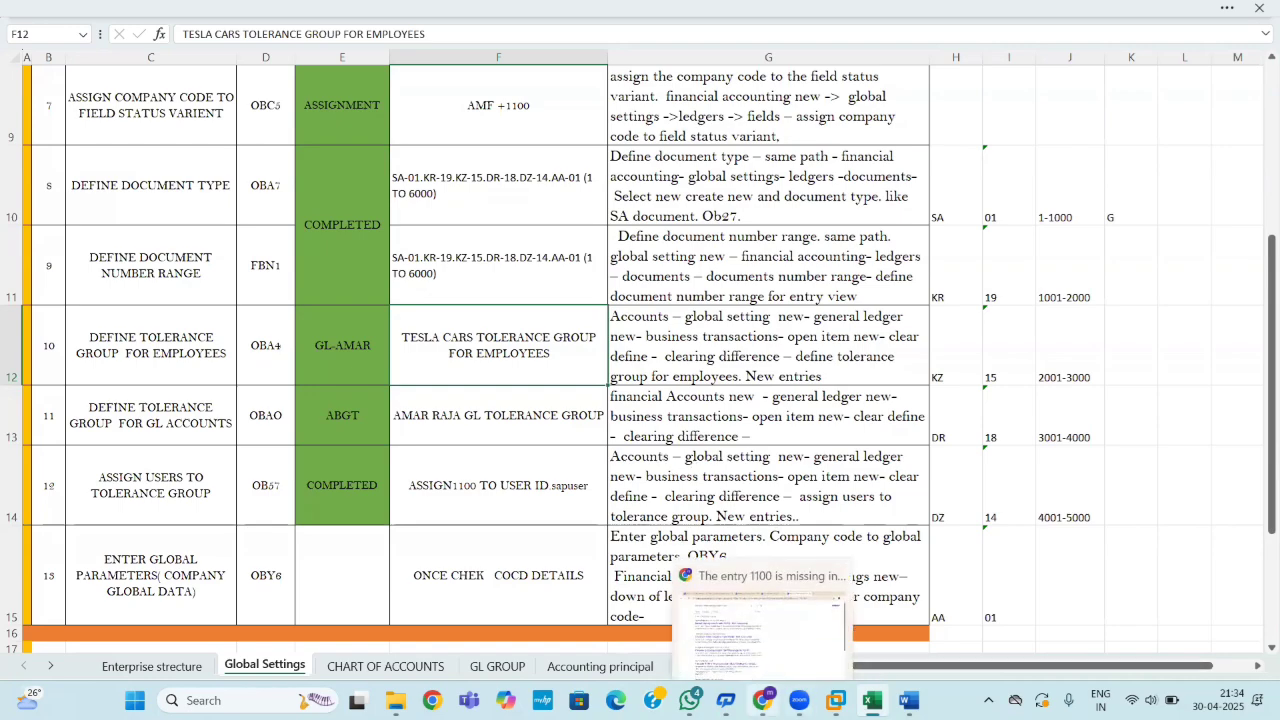
click(774, 628)
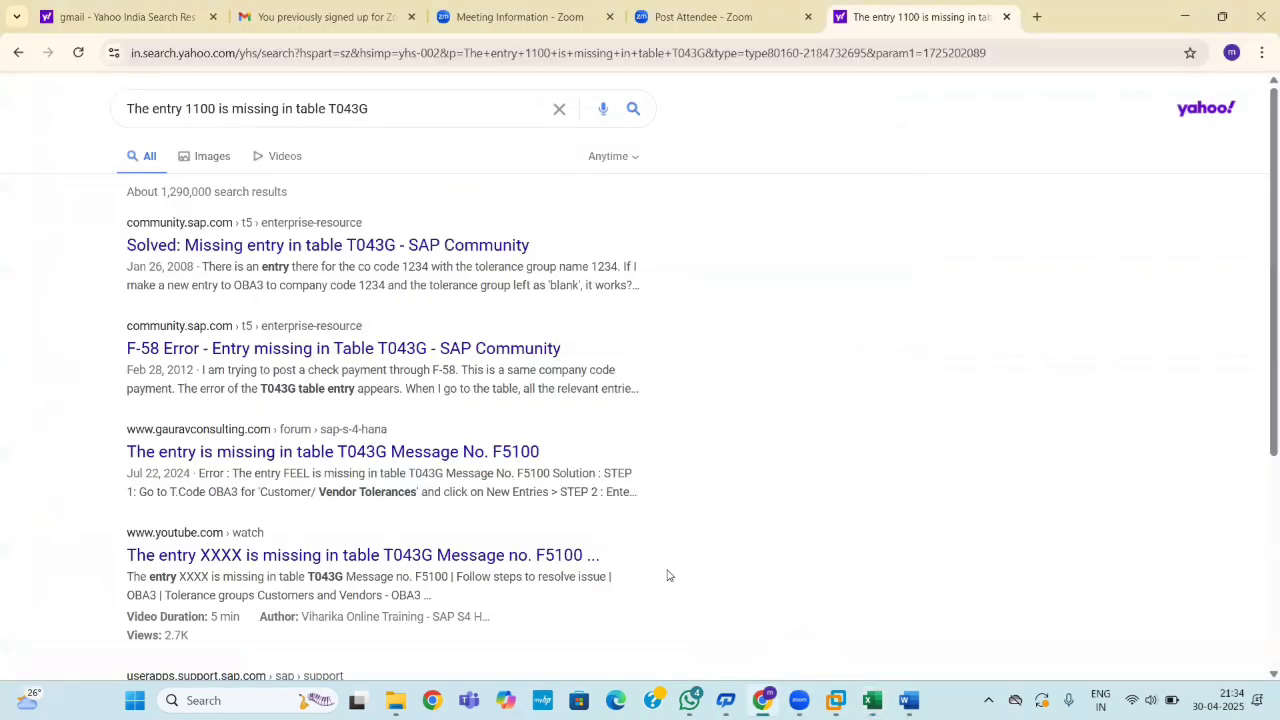
click(405, 247)
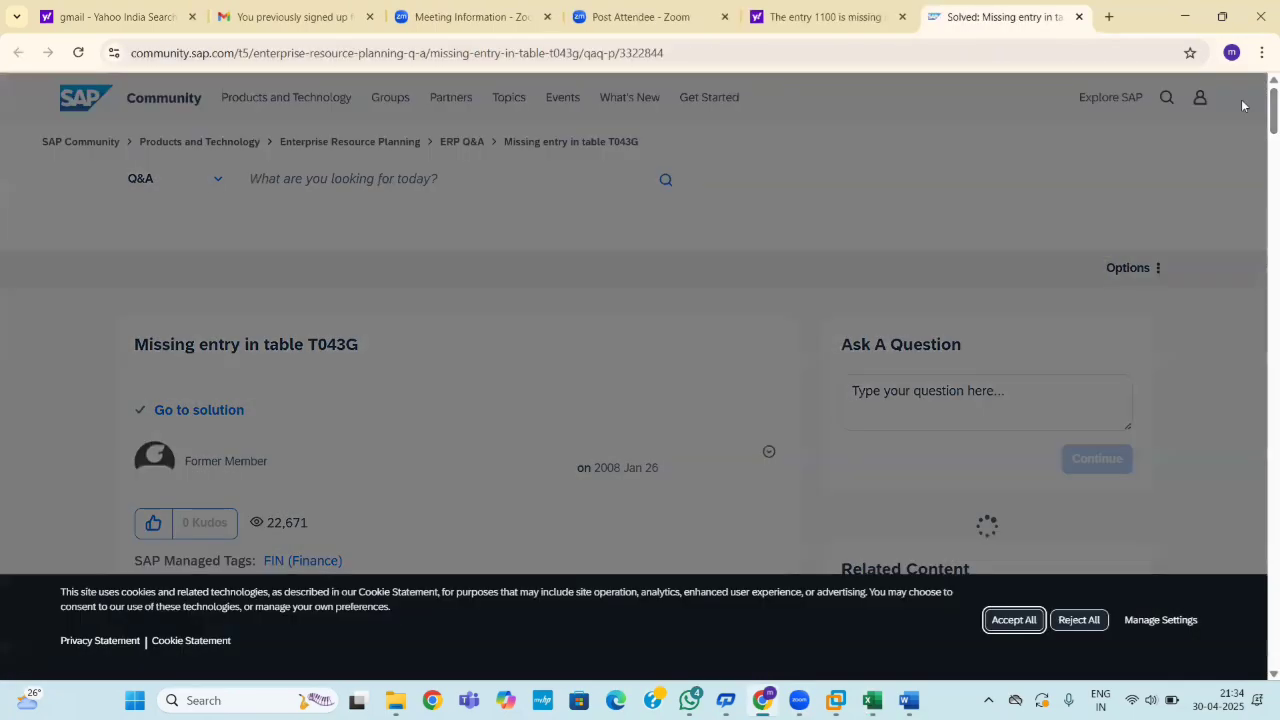
scroll(1255, 160, down, 6)
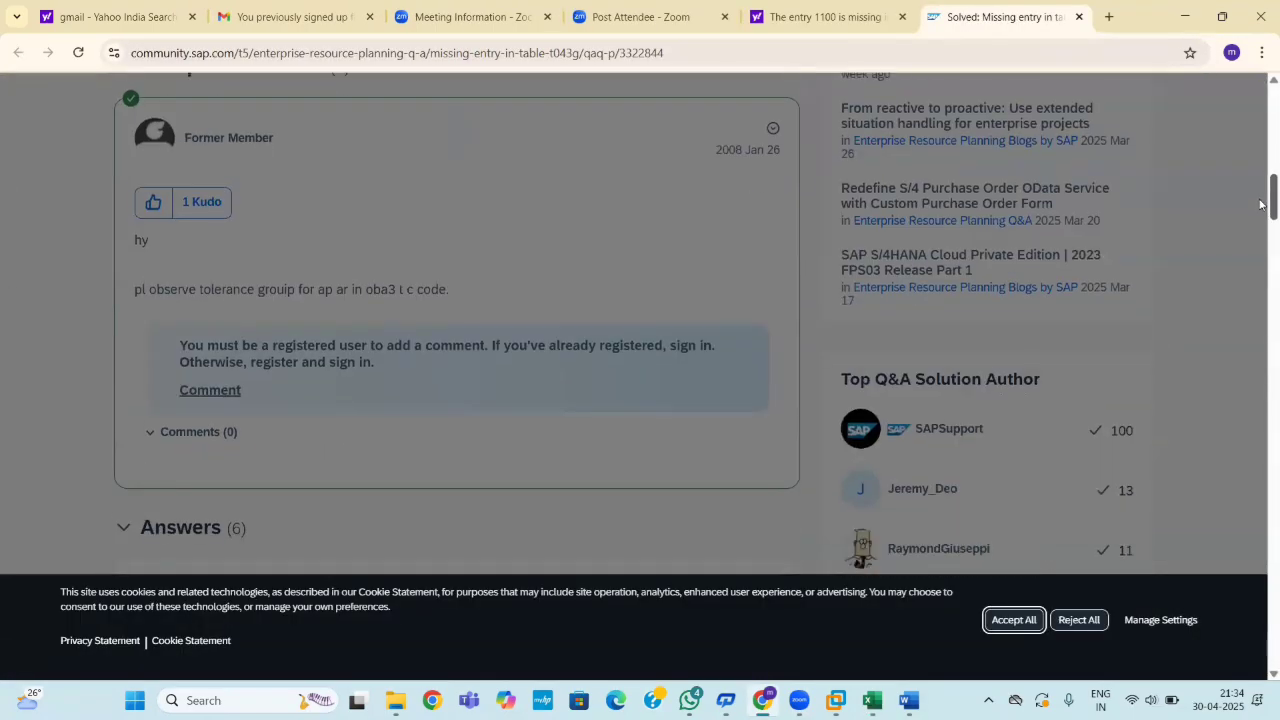
scroll(1261, 209, up, 8)
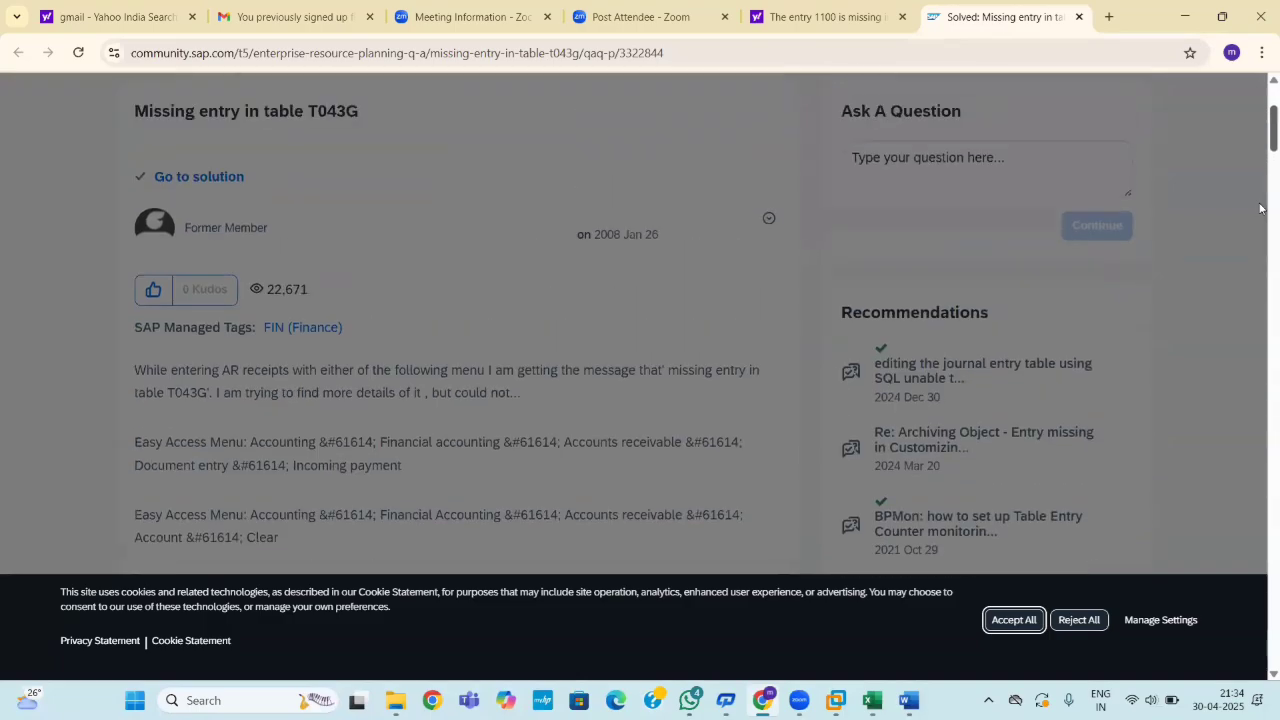
scroll(1261, 209, down, 1)
scroll(1261, 209, down, 1)
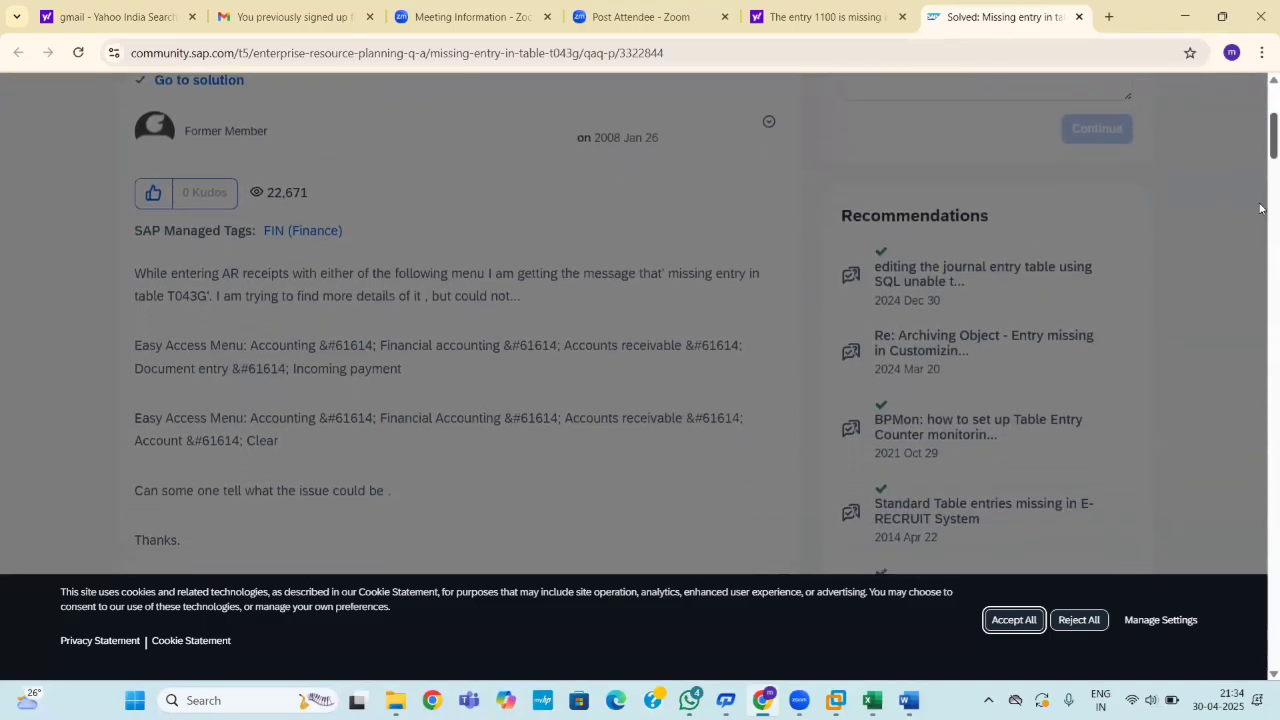
scroll(1261, 208, down, 1)
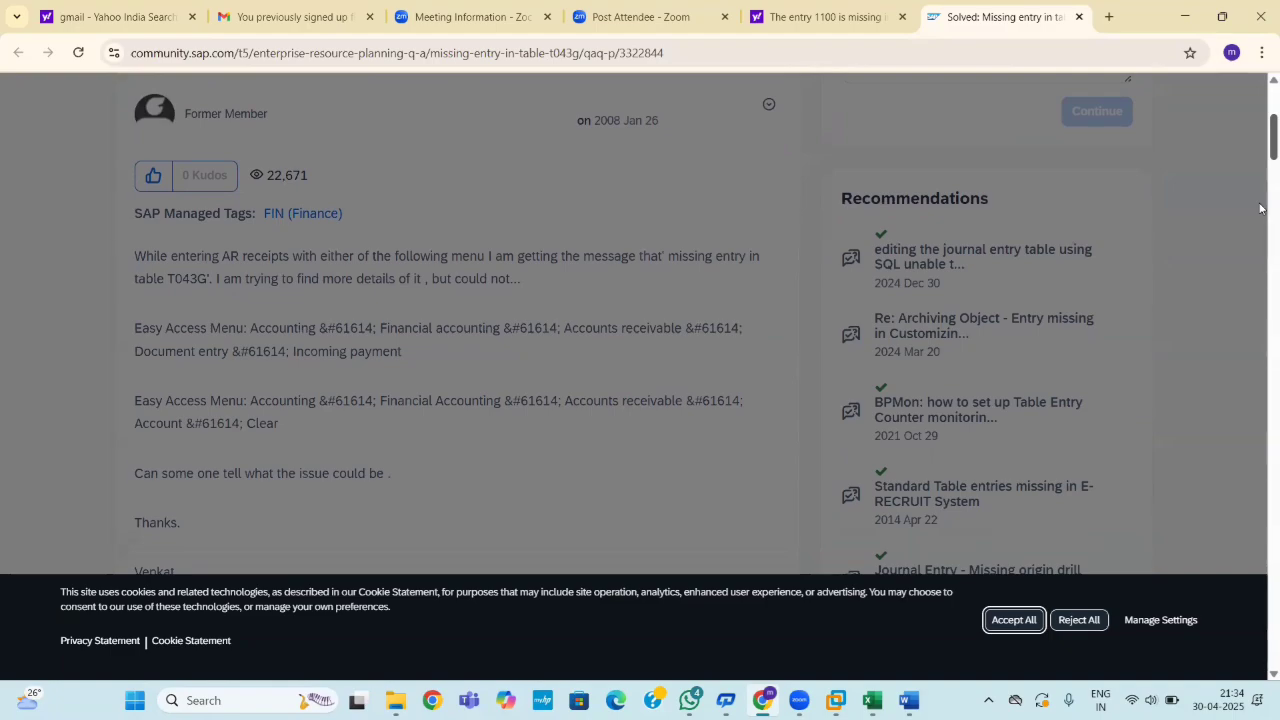
scroll(1260, 208, down, 6)
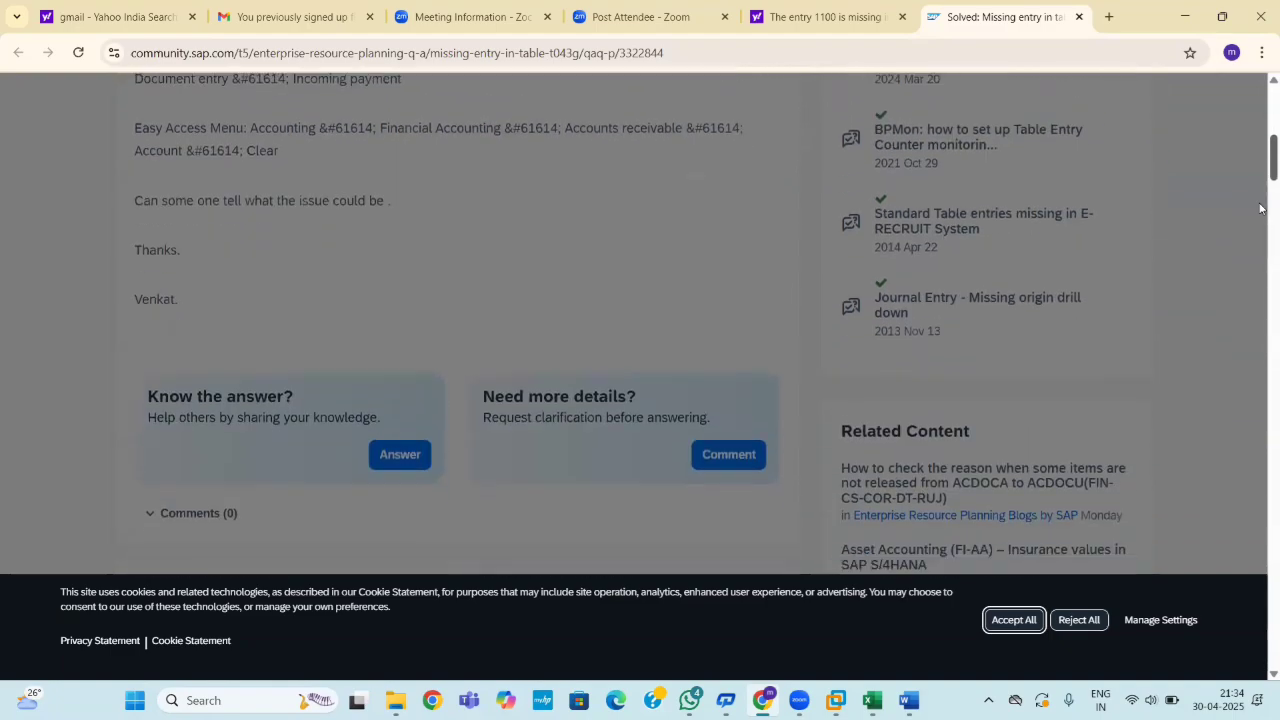
scroll(1260, 228, down, 3)
scroll(1260, 228, up, 1)
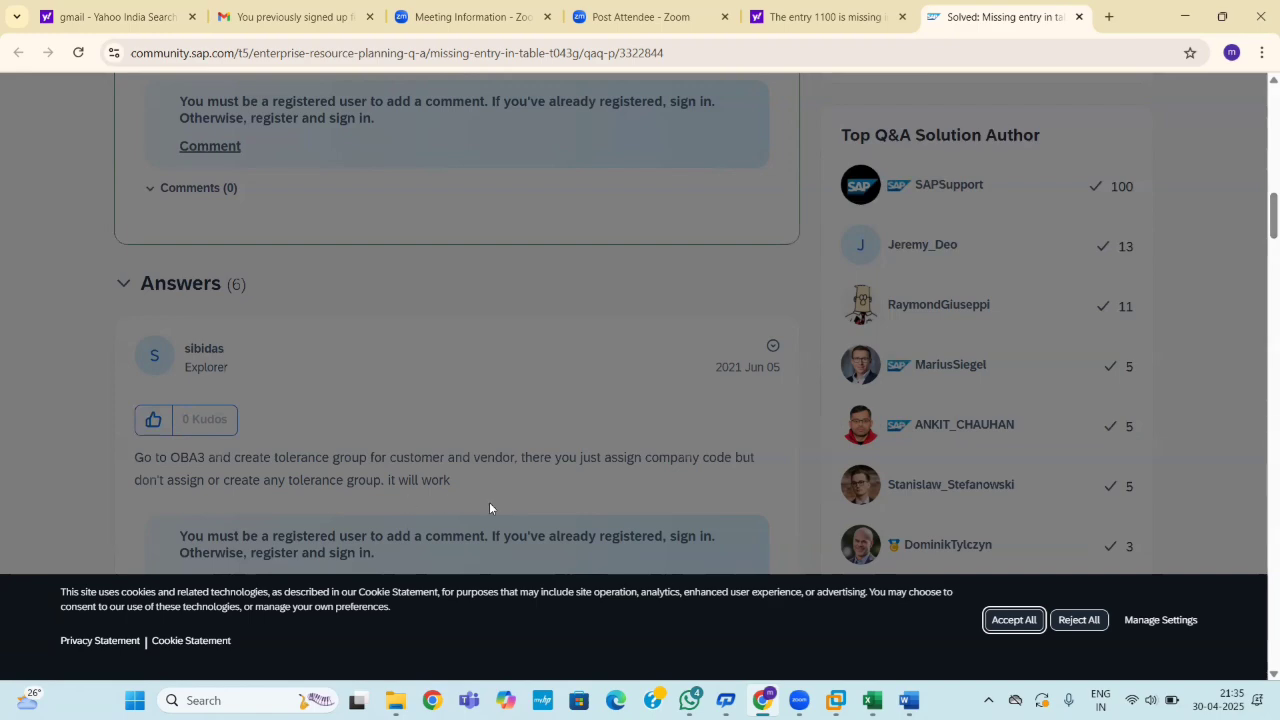
click(836, 700)
In OBA3, delete the company code 1100 tolerance group entry and save it under the customizing request.
click(874, 631)
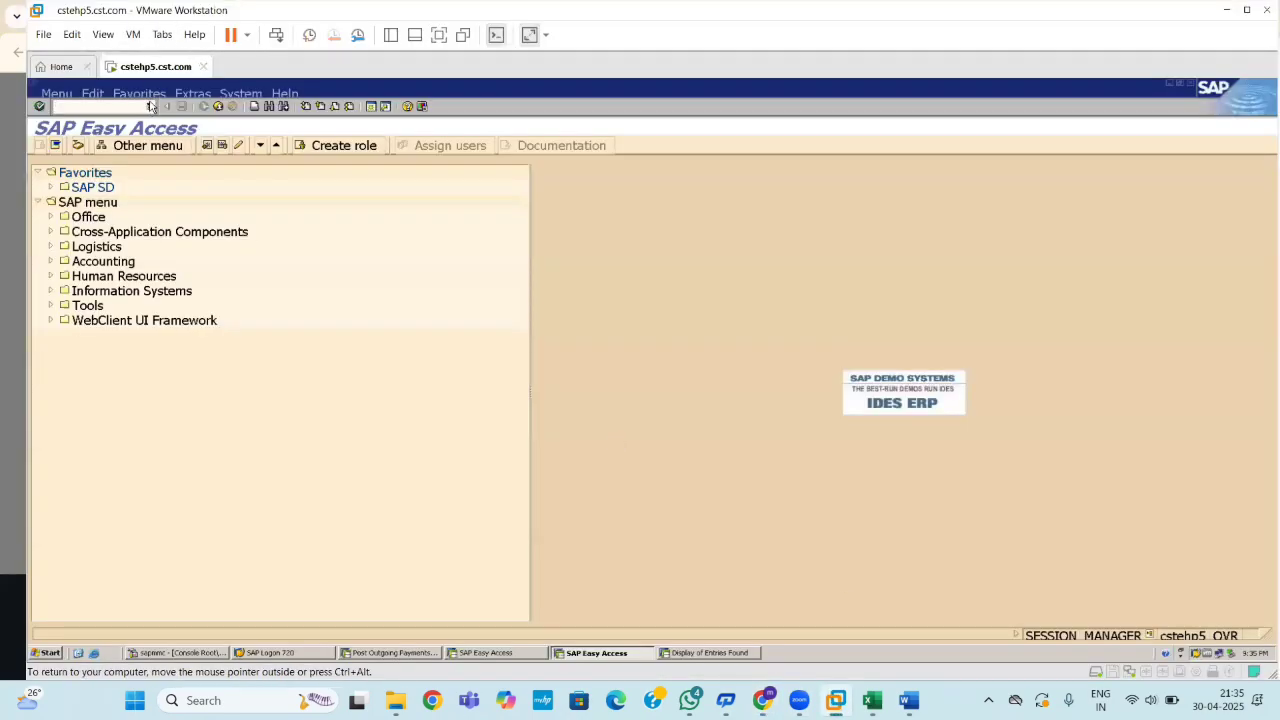
text(08)
text(A3)
key(Return)
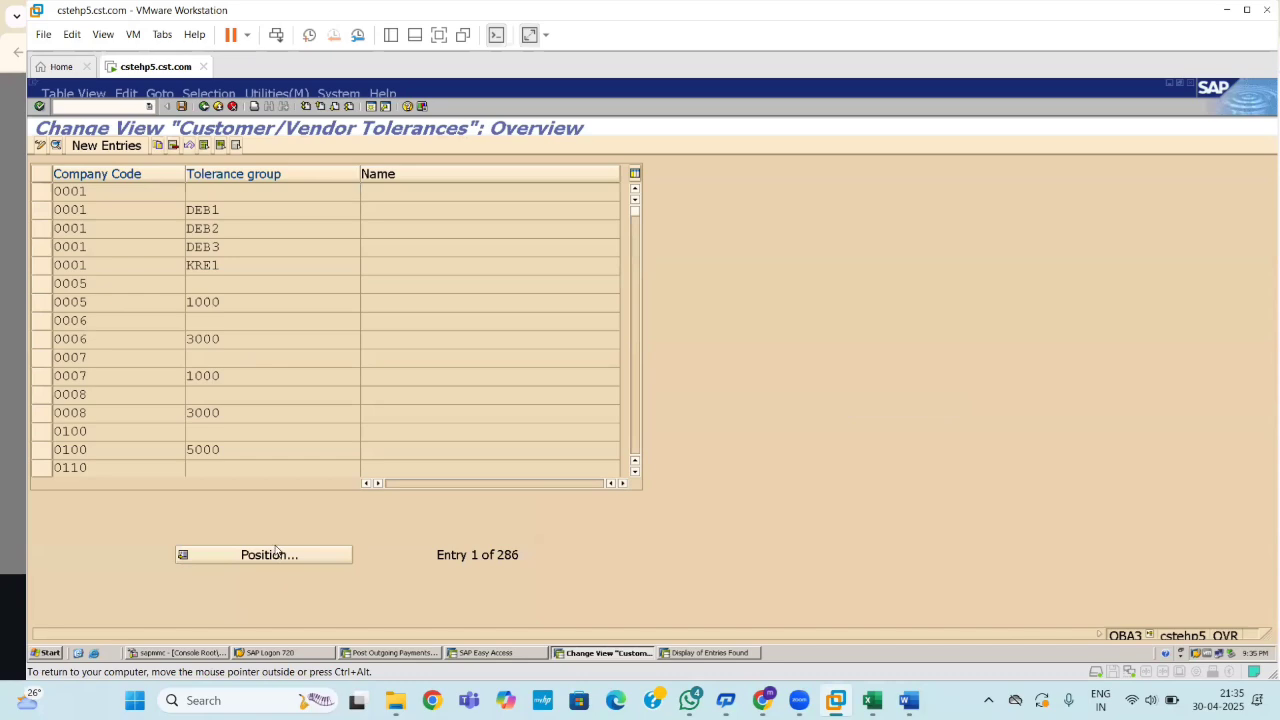
click(277, 558)
text(1100)
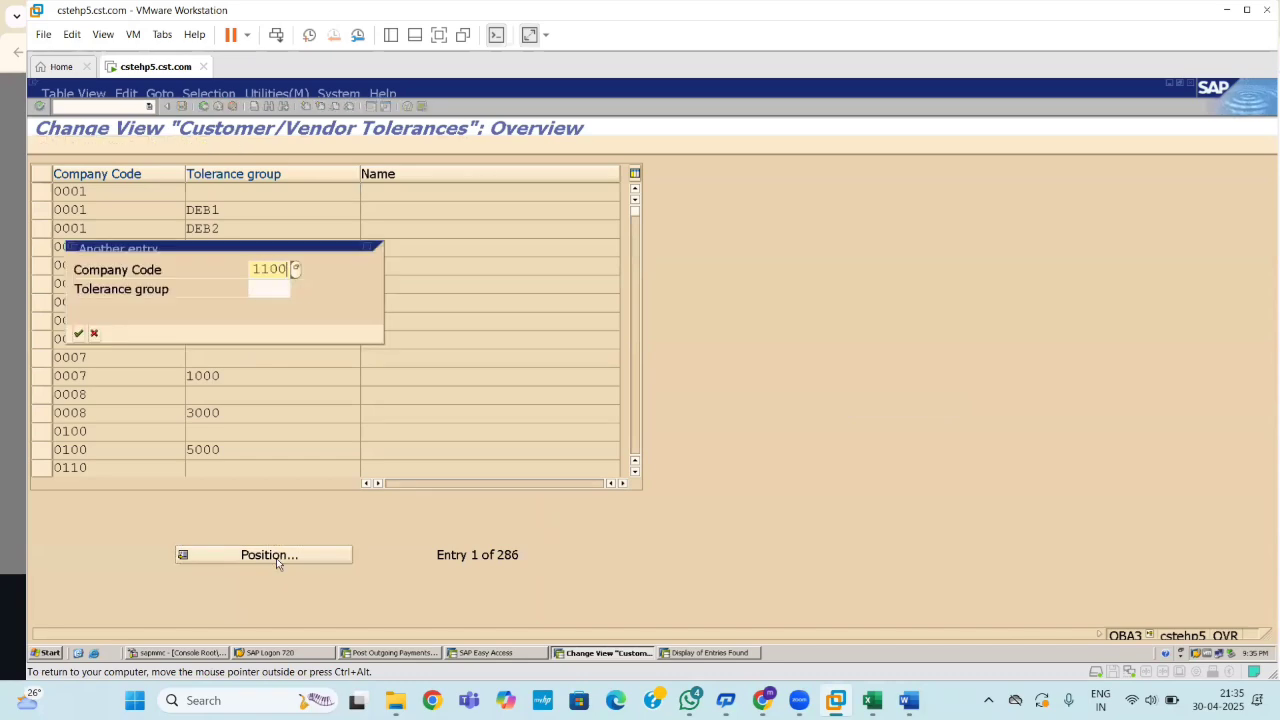
key(Return)
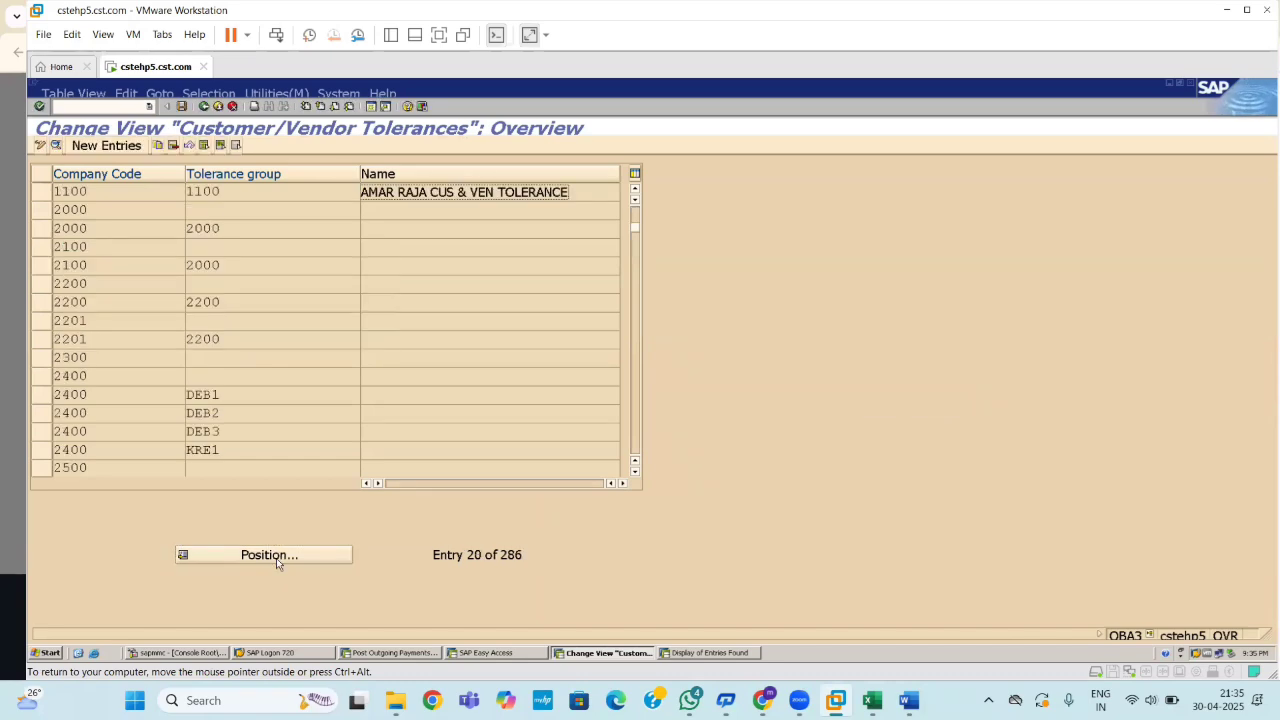
click(42, 192)
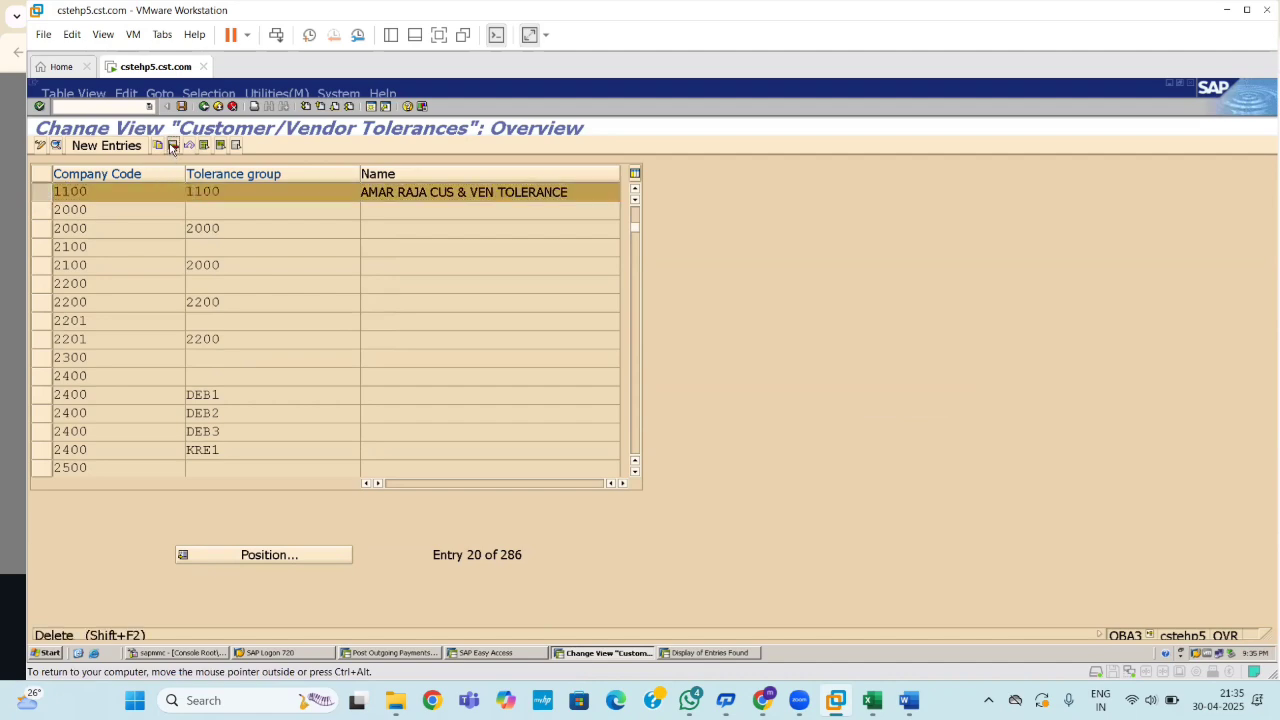
click(172, 147)
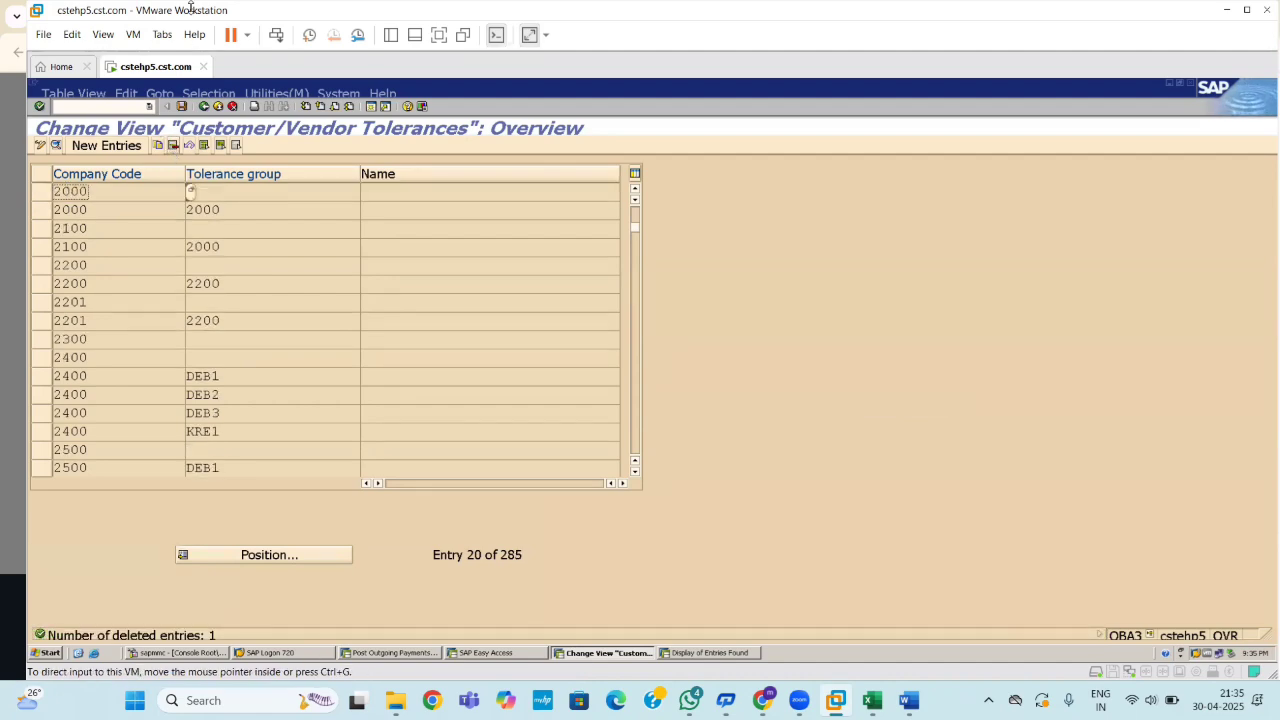
click(181, 110)
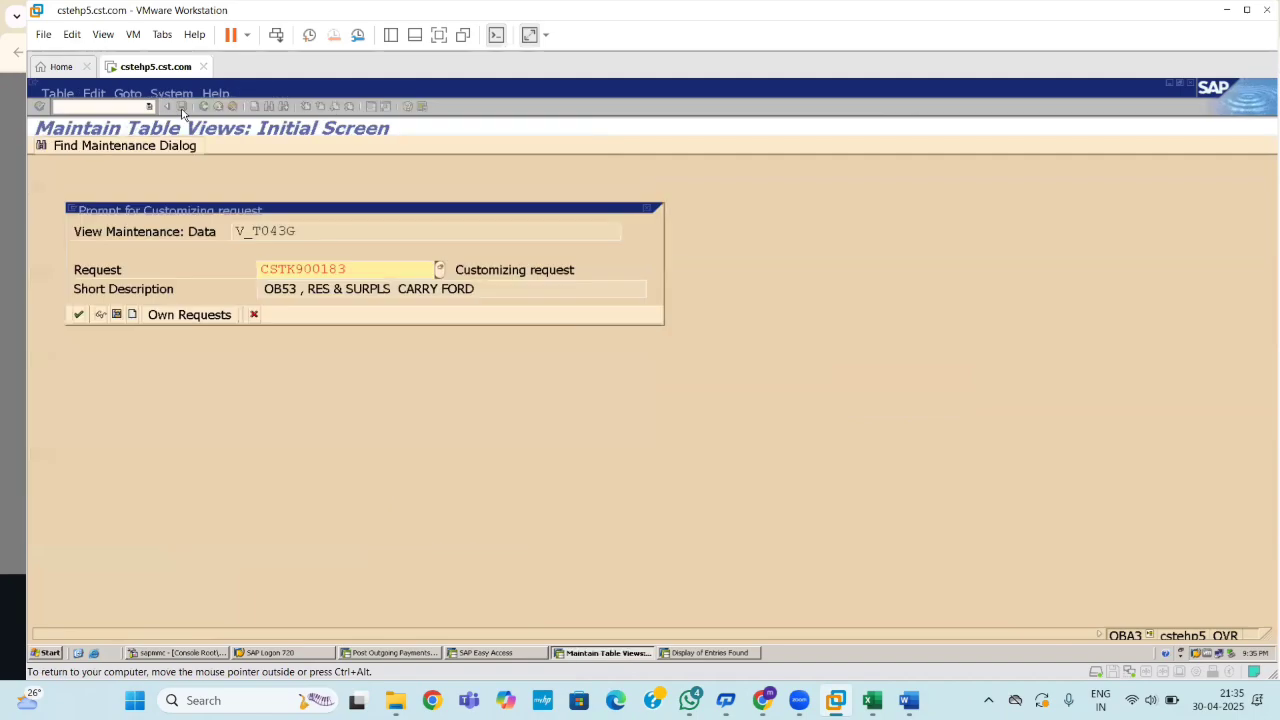
key(Return)
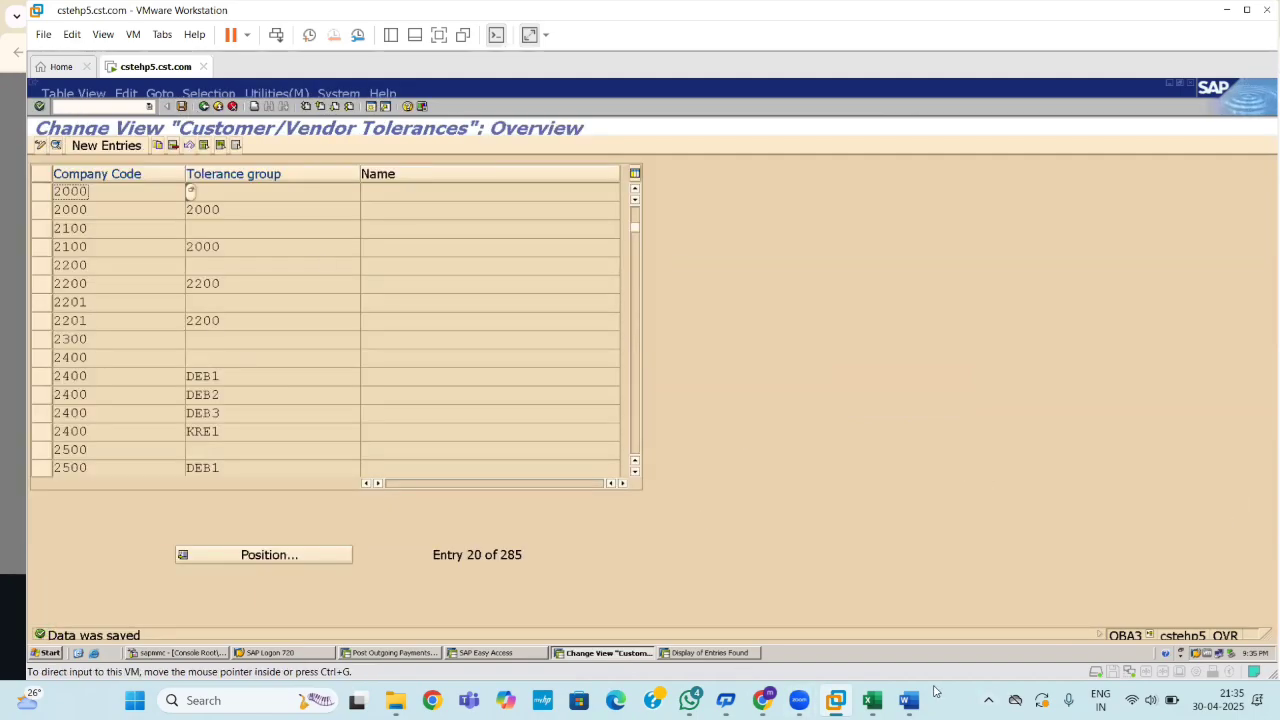
Close the T043G display session with /i and switch to the Easy Access session.
click(712, 652)
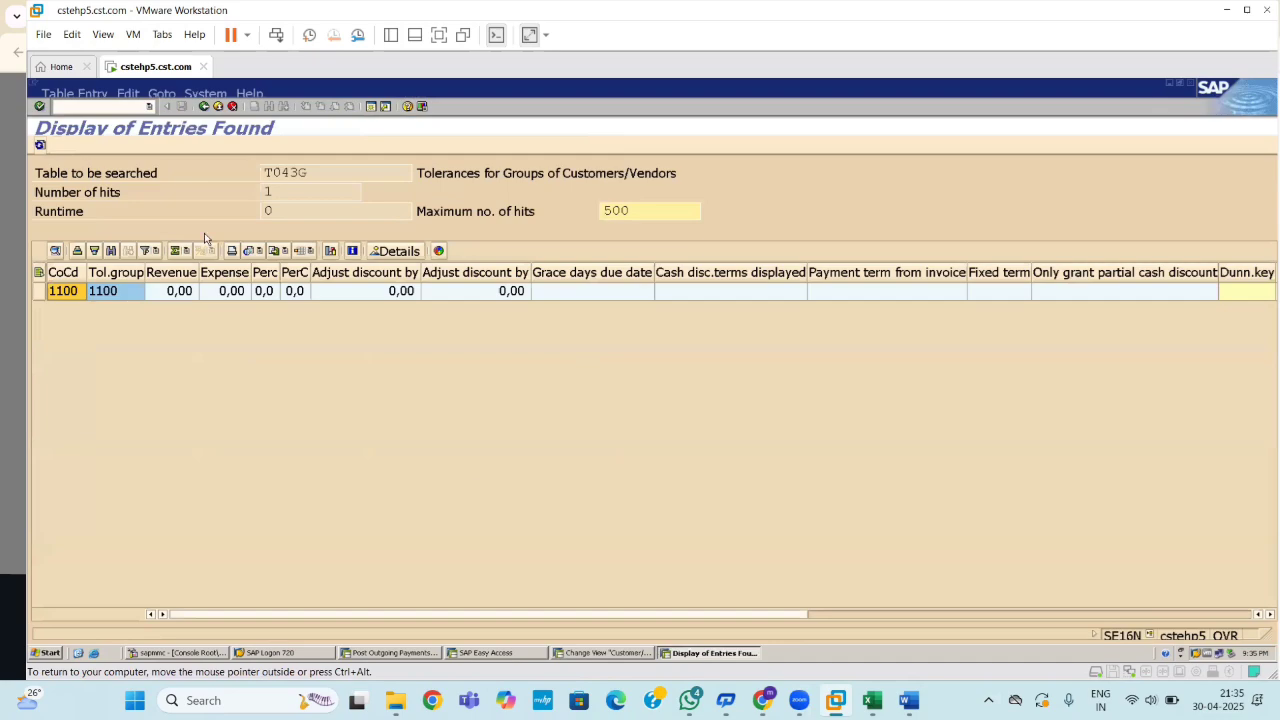
click(86, 106)
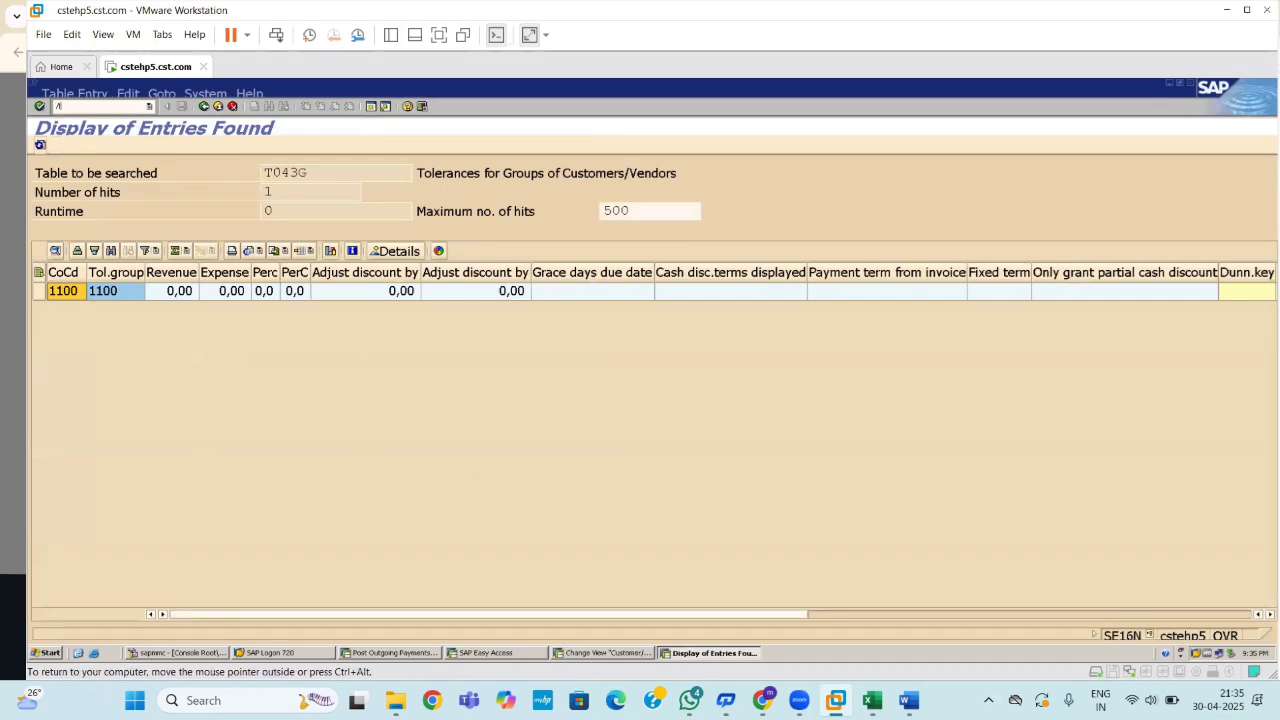
text(/i)
key(Return)
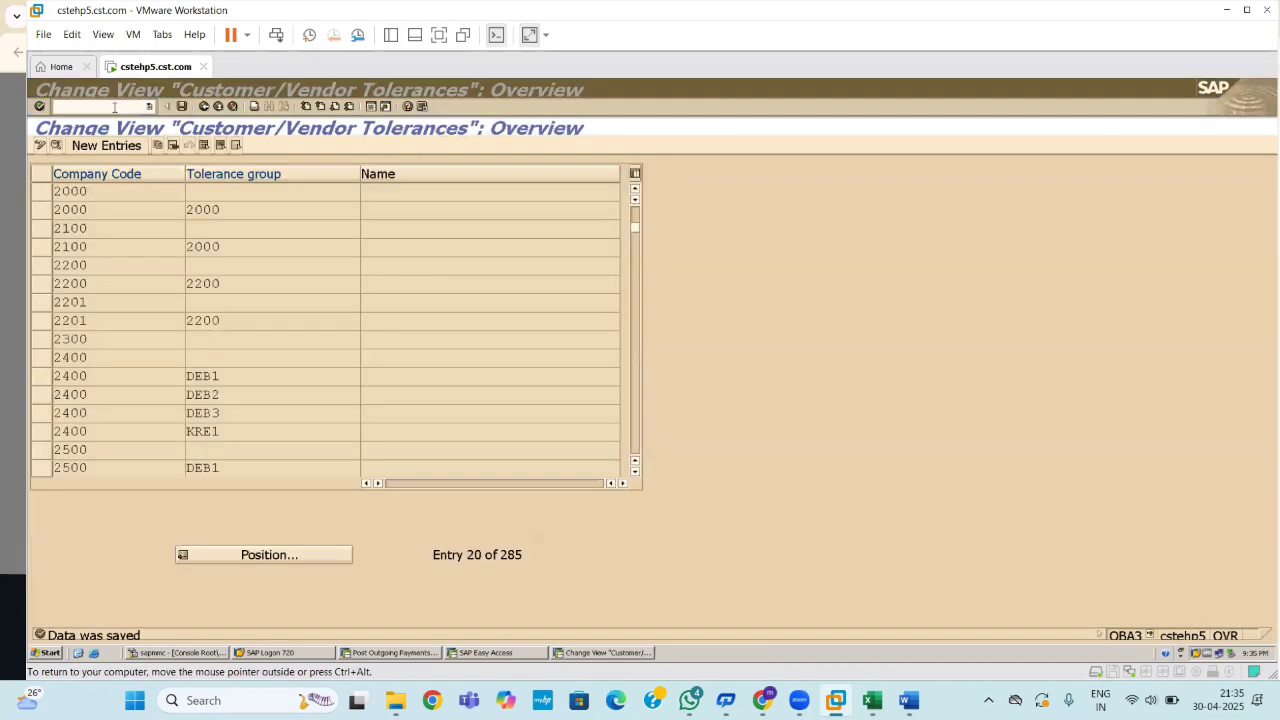
click(506, 654)
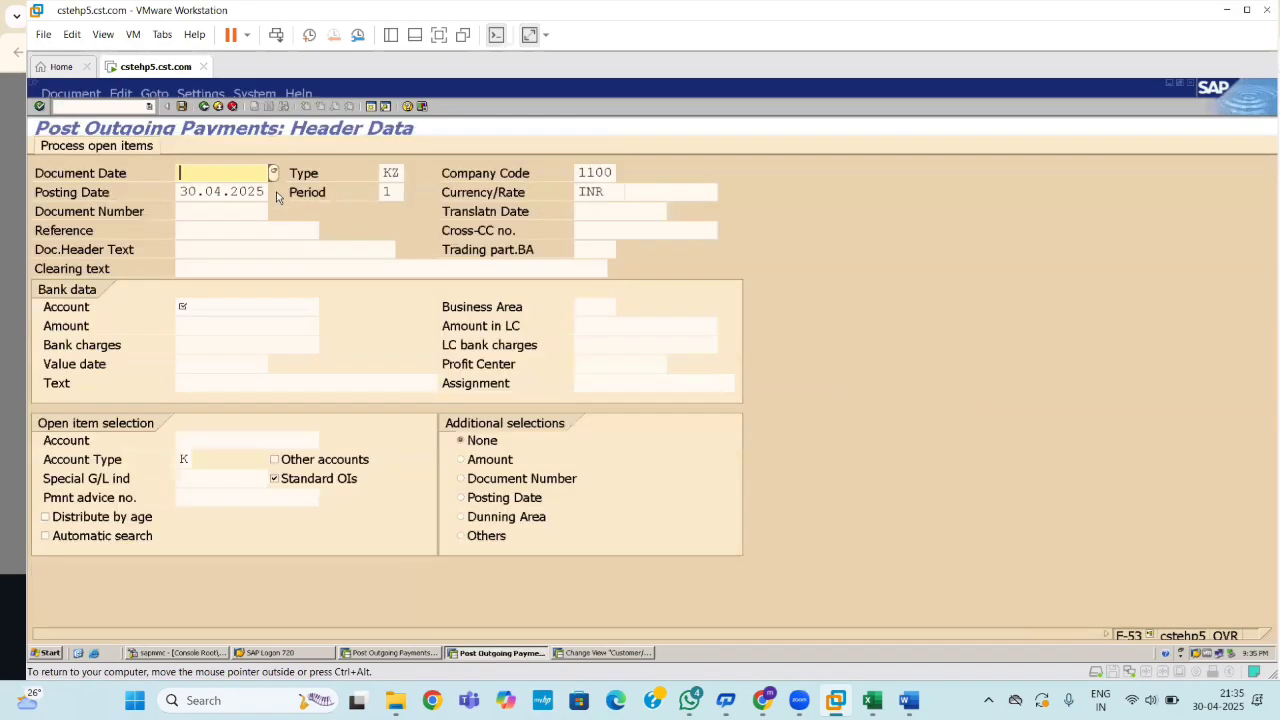
Enter document date 30.04.2025 and look up a bank G/L account, taking 200501.
text(304.04)
key(BackSpace)
key(BackSpace)
key(BackSpace)
key(BackSpace)
text(.04)
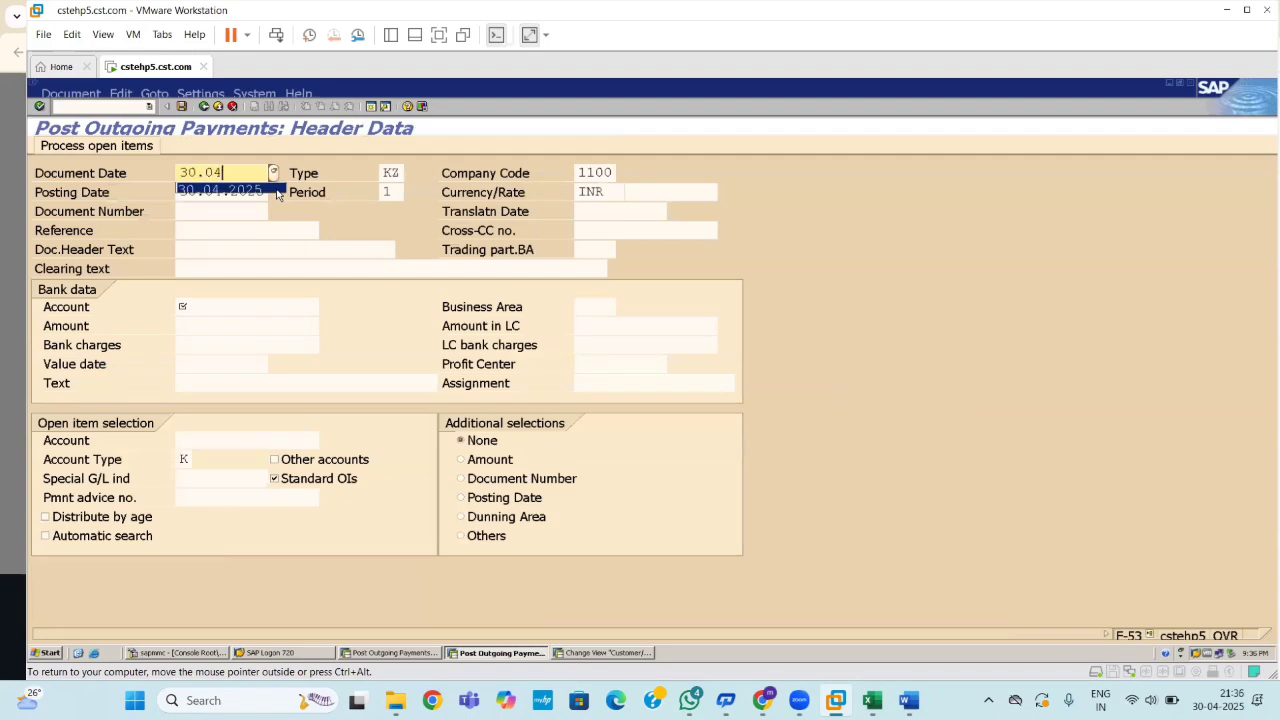
text(.2025)
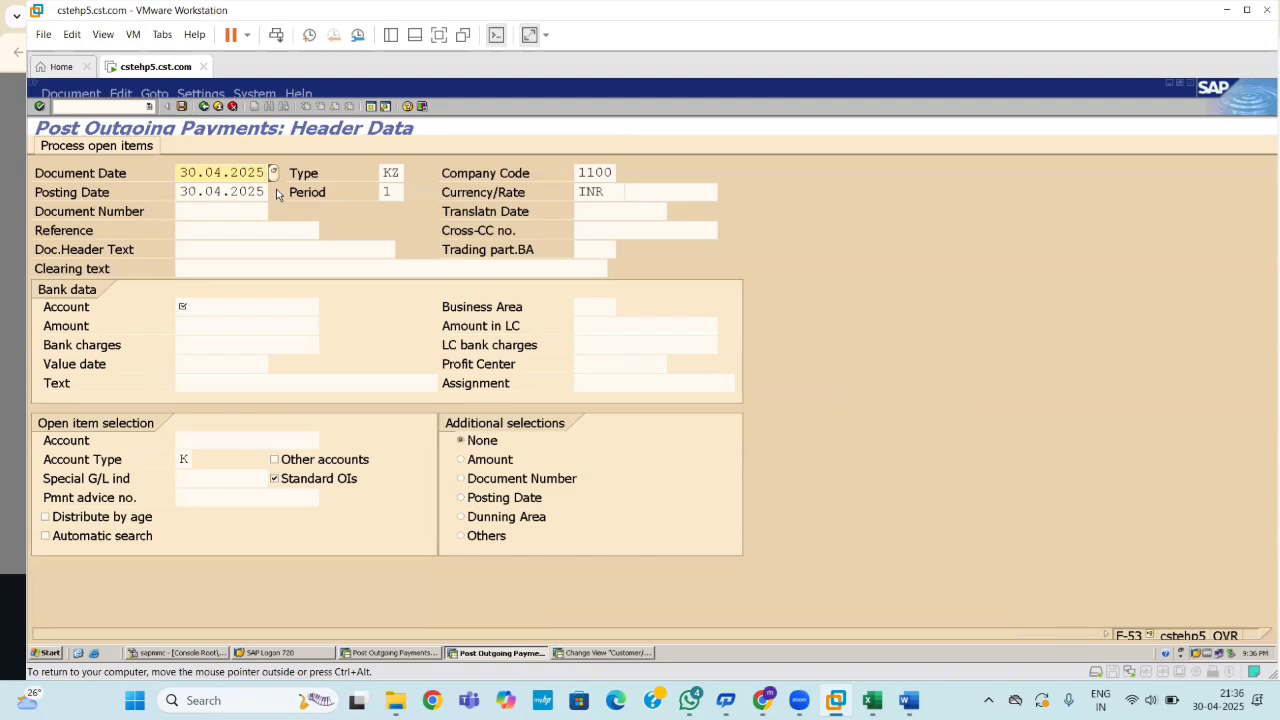
click(225, 309)
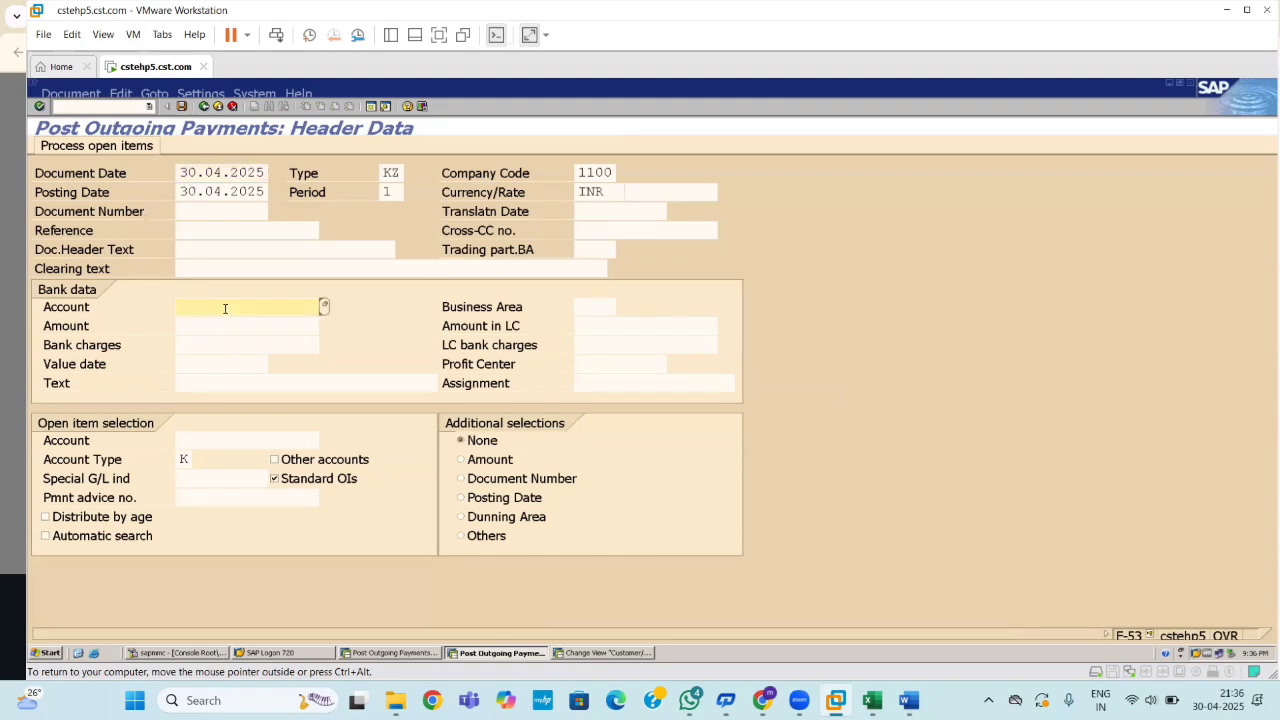
text(1008)
key(BackSpace)
key(BackSpace)
key(BackSpace)
key(BackSpace)
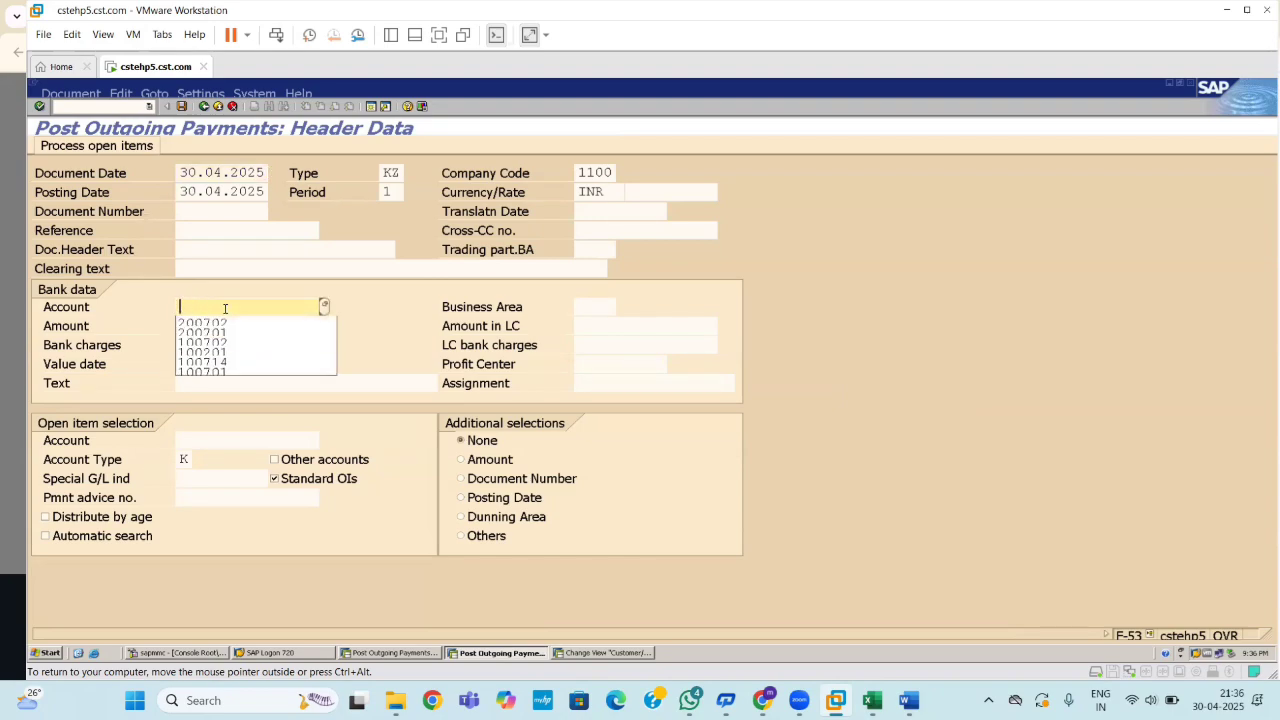
click(324, 306)
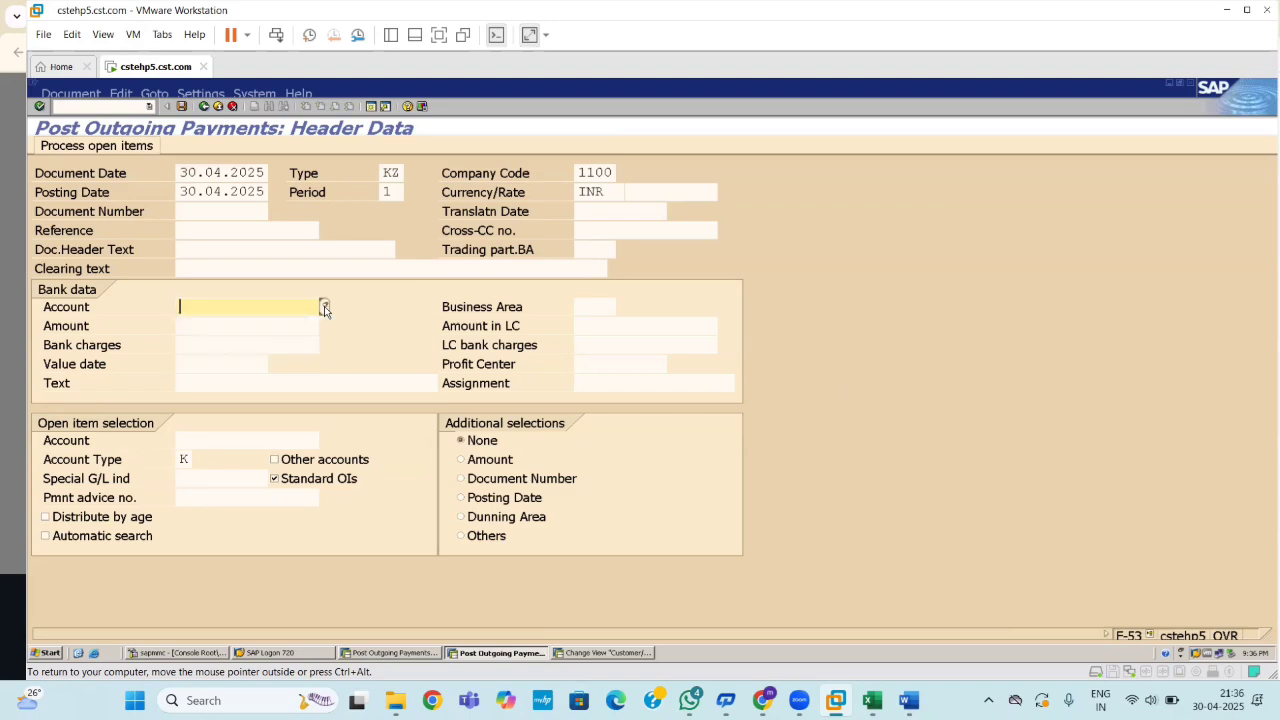
key(Return)
Replace 200501 with ICICI BANK A/C 200702 from the full G/L account list.
click(324, 306)
key(Return)
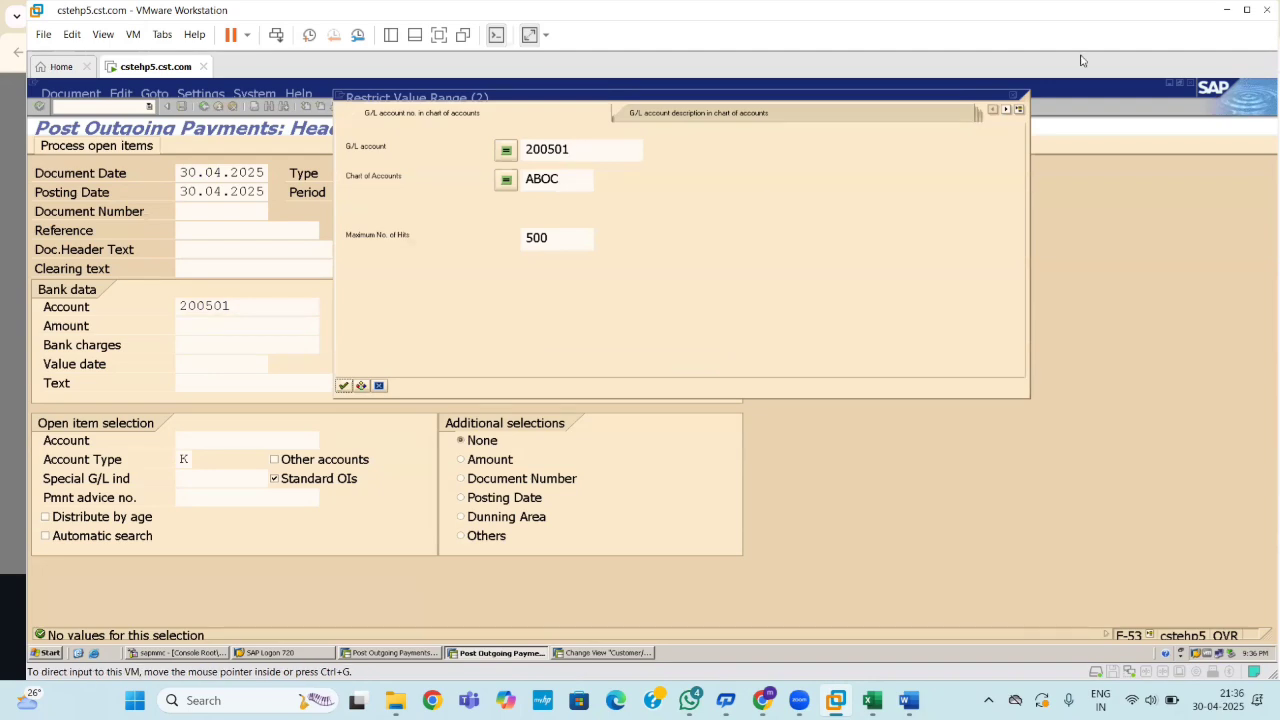
click(1020, 100)
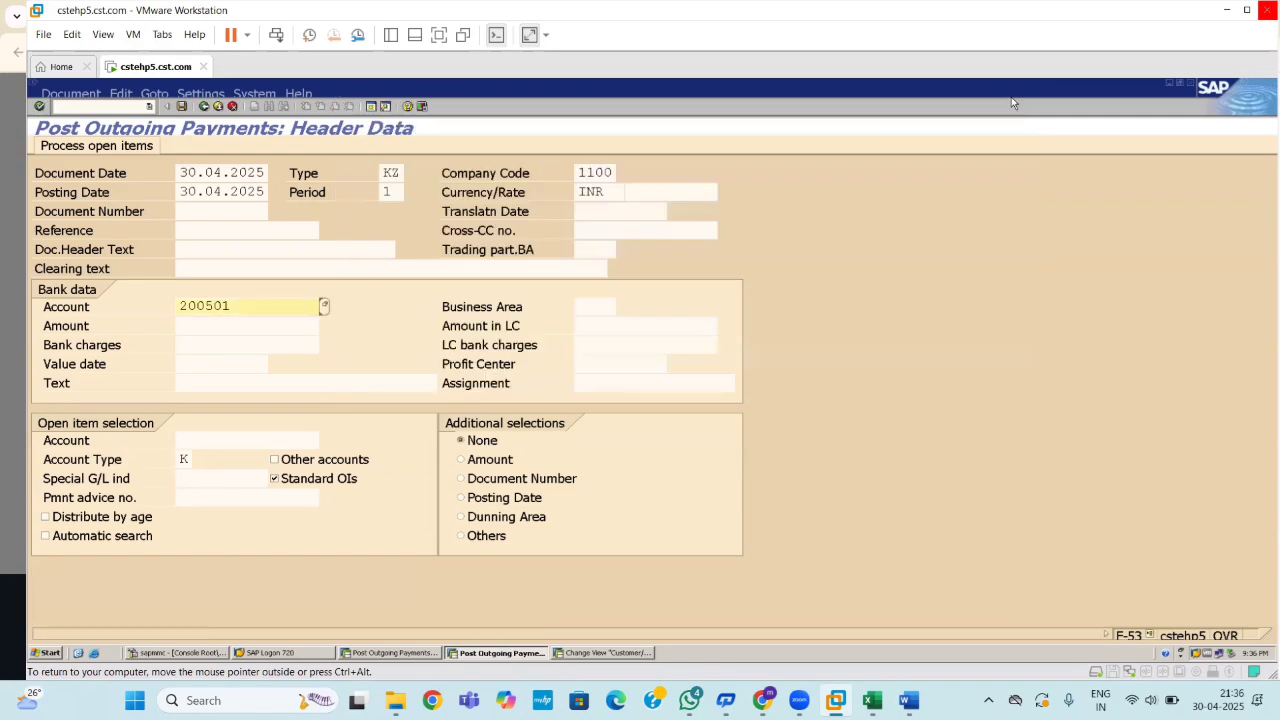
key(BackSpace)
key(BackSpace)
key(BackSpace)
key(BackSpace)
key(BackSpace)
key(BackSpace)
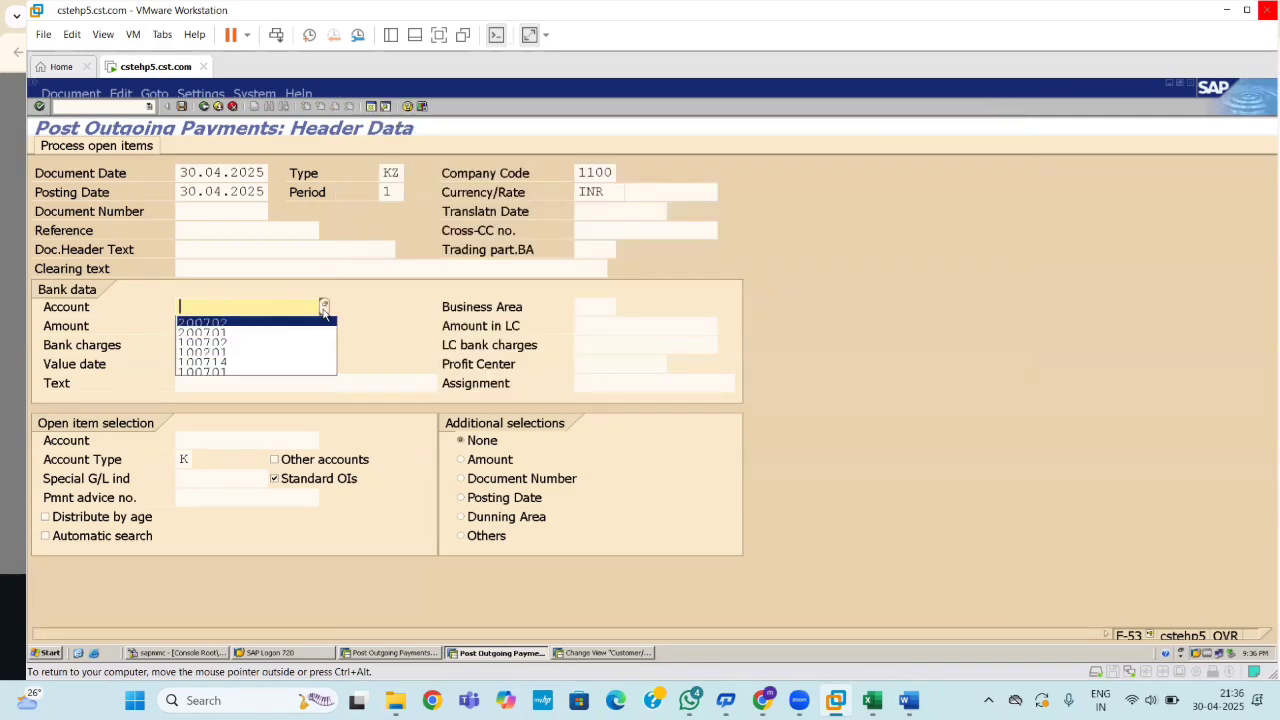
click(323, 305)
key(Return)
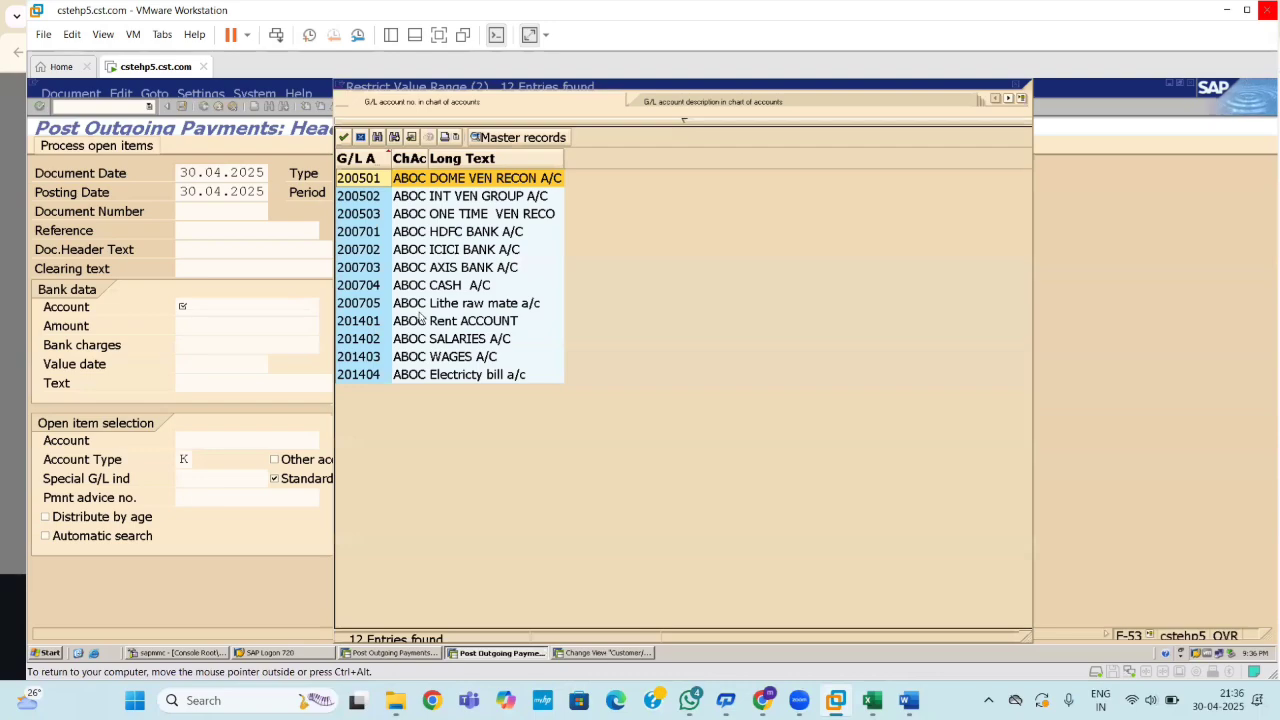
double_click(440, 252)
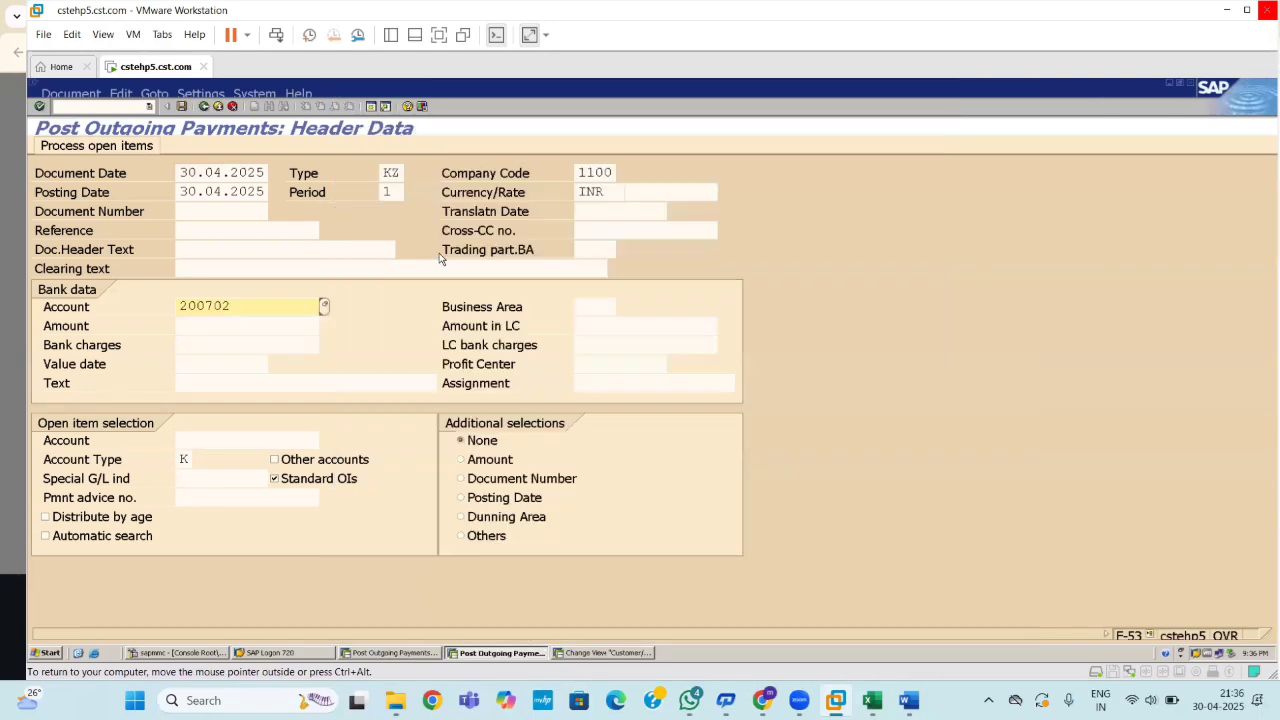
Enter payment amount 50000 and value date 30.04.2025.
click(279, 325)
text(50000)
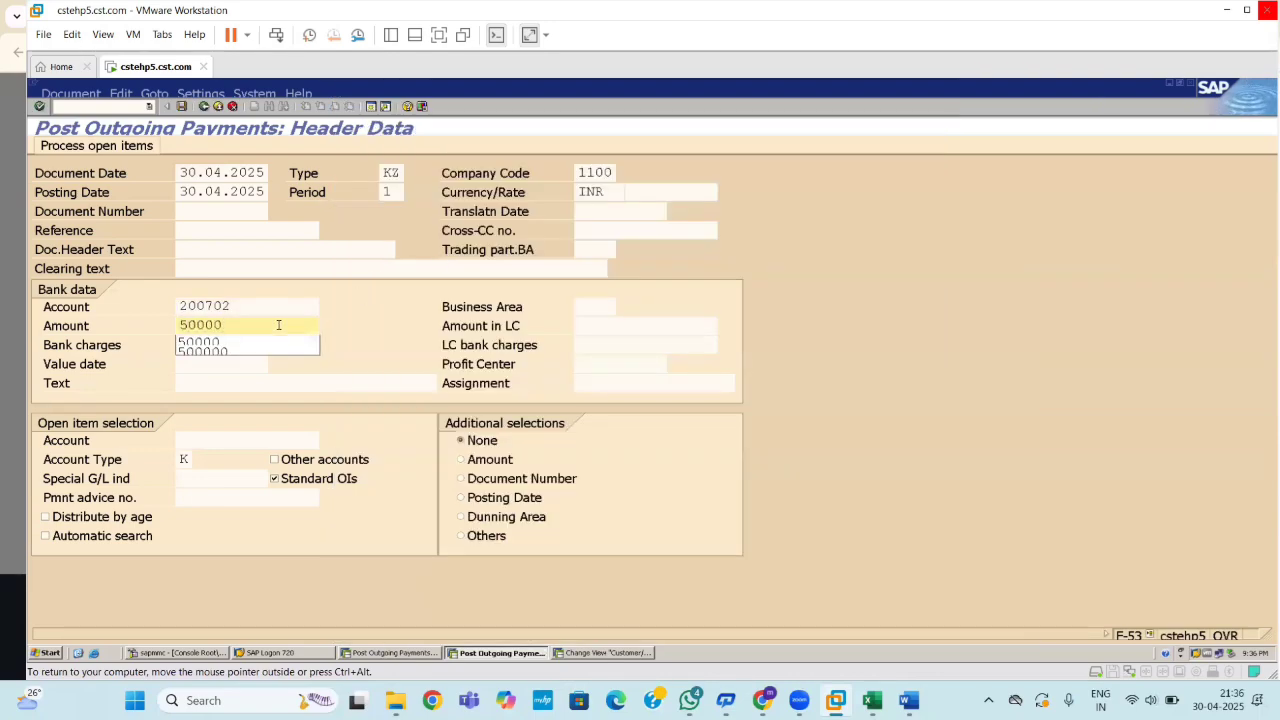
click(371, 341)
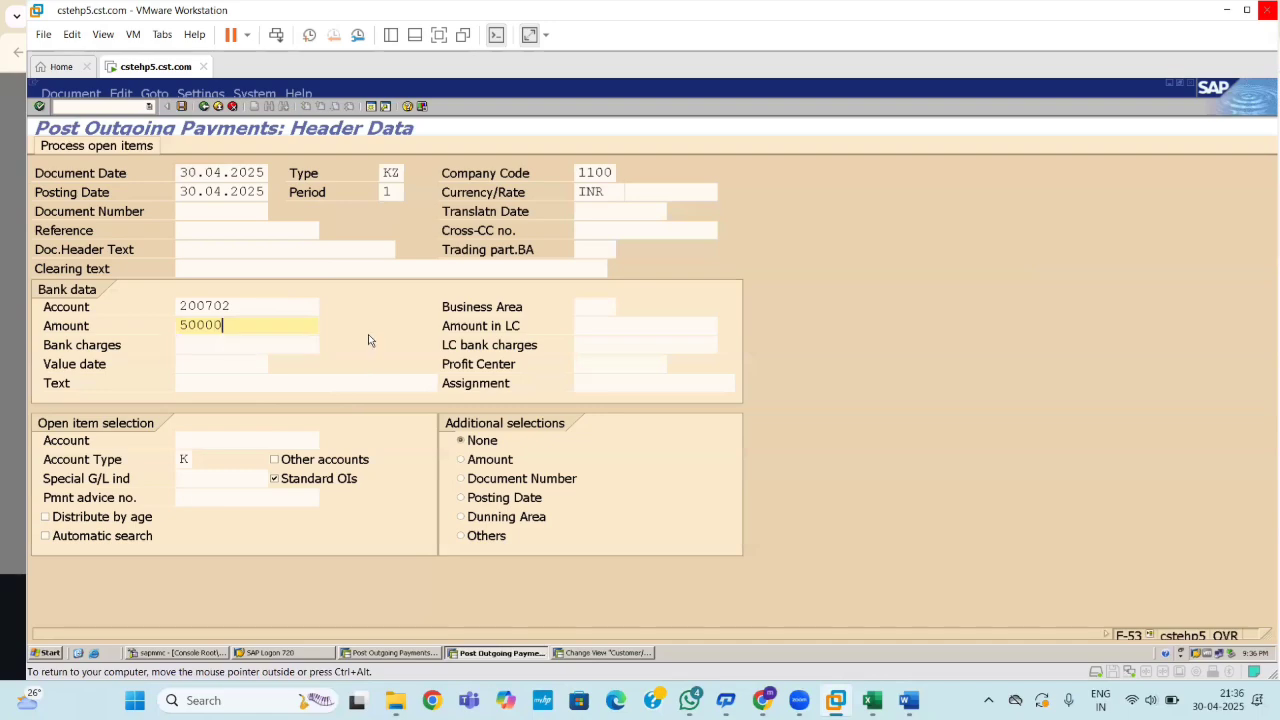
click(200, 364)
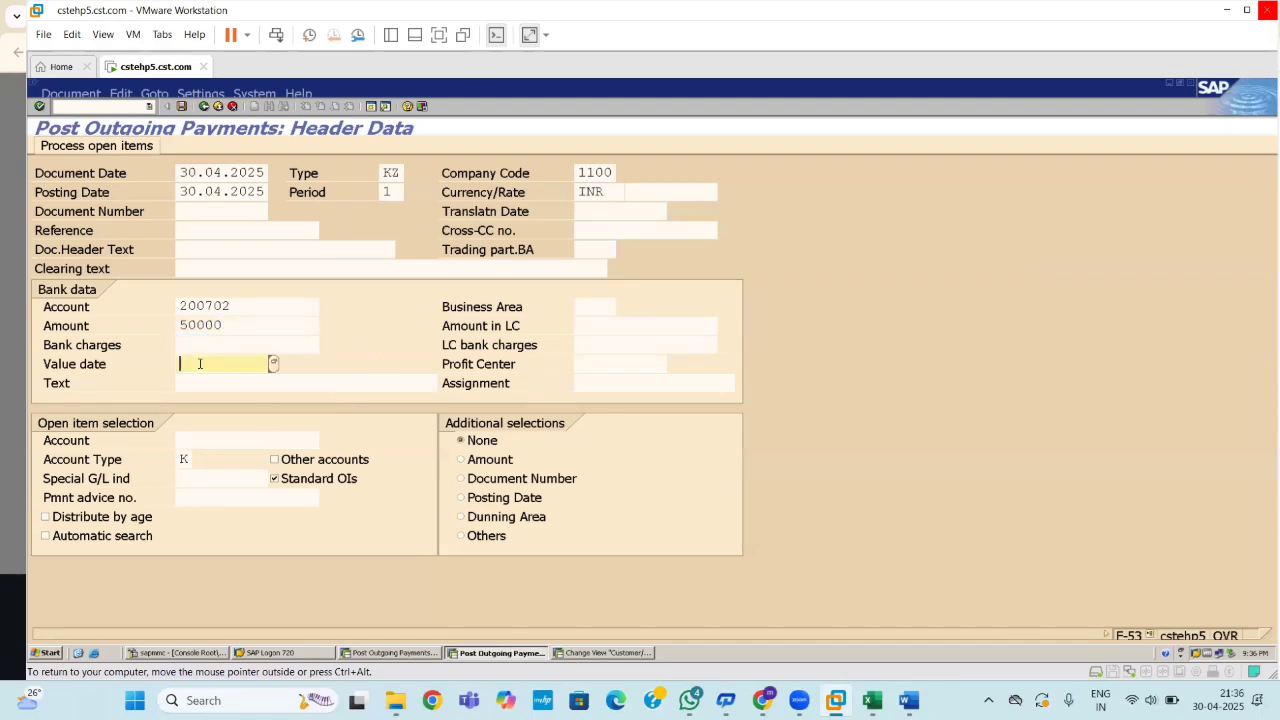
text(30.04.2025)
Skip open-item selection via Other selection and Cancel, returning to the 50.000,00 ICICI overview.
click(196, 440)
key(Return)
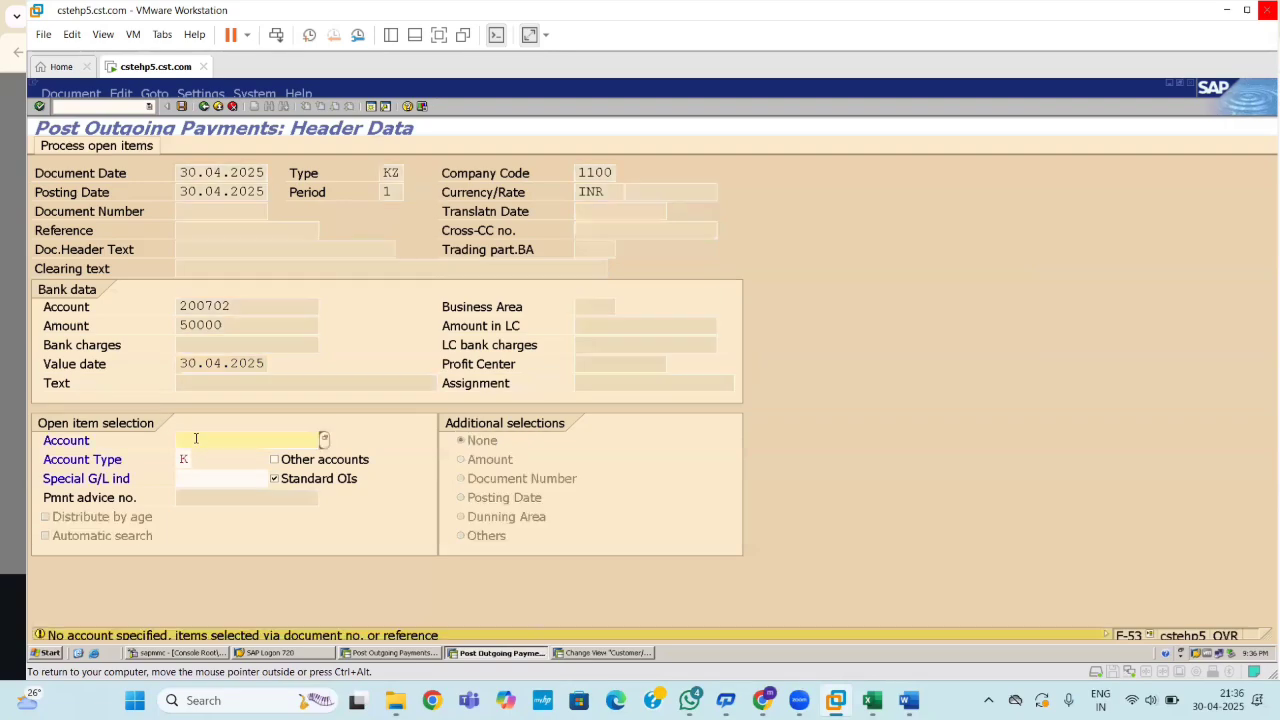
key(Return)
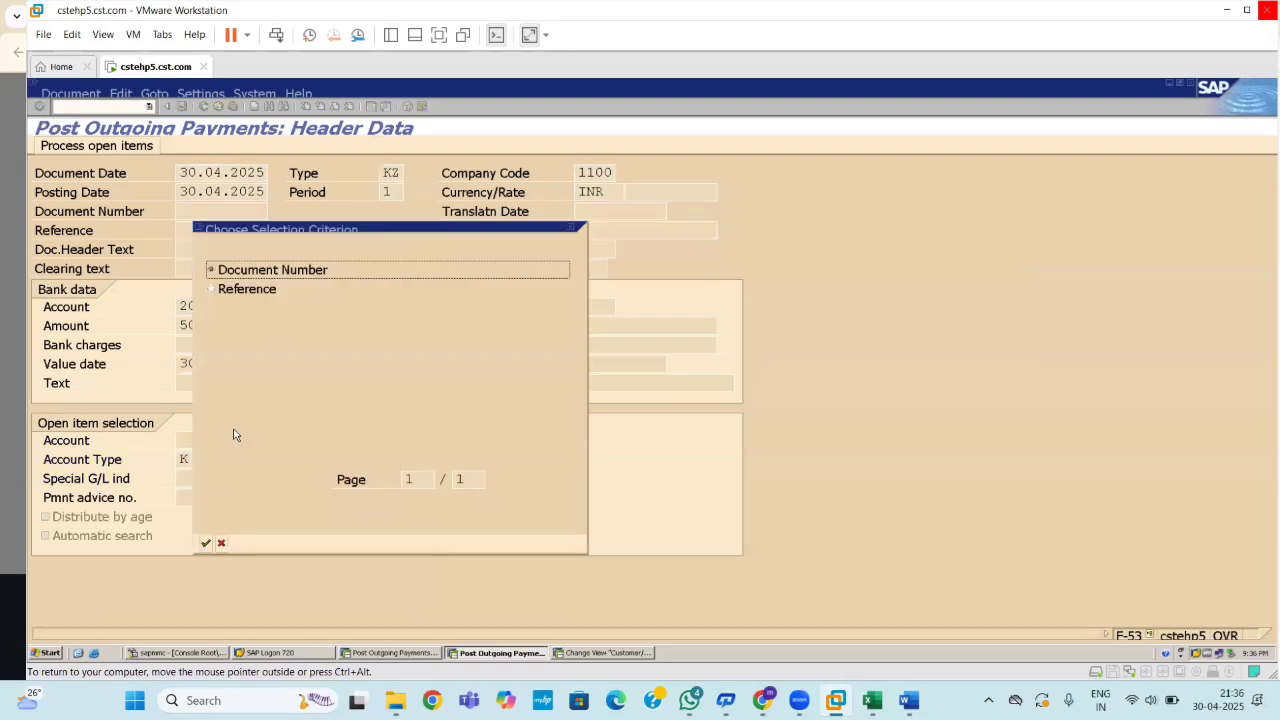
click(572, 228)
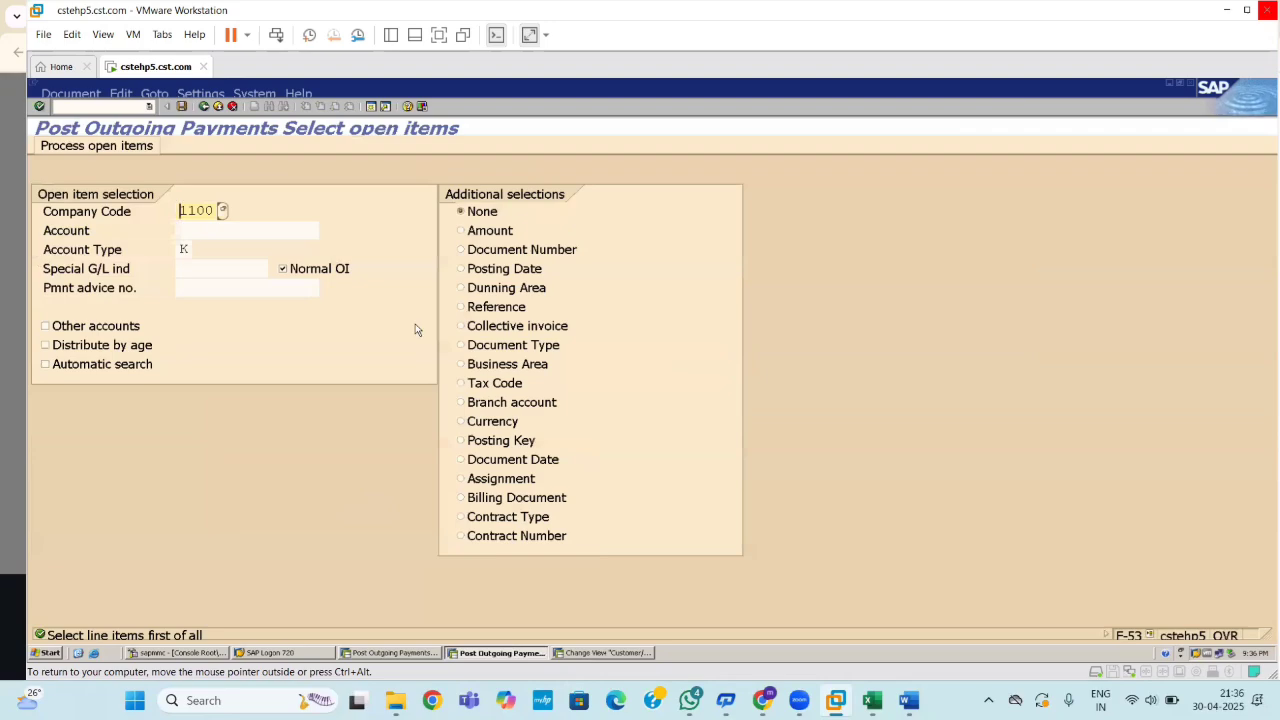
key(Return)
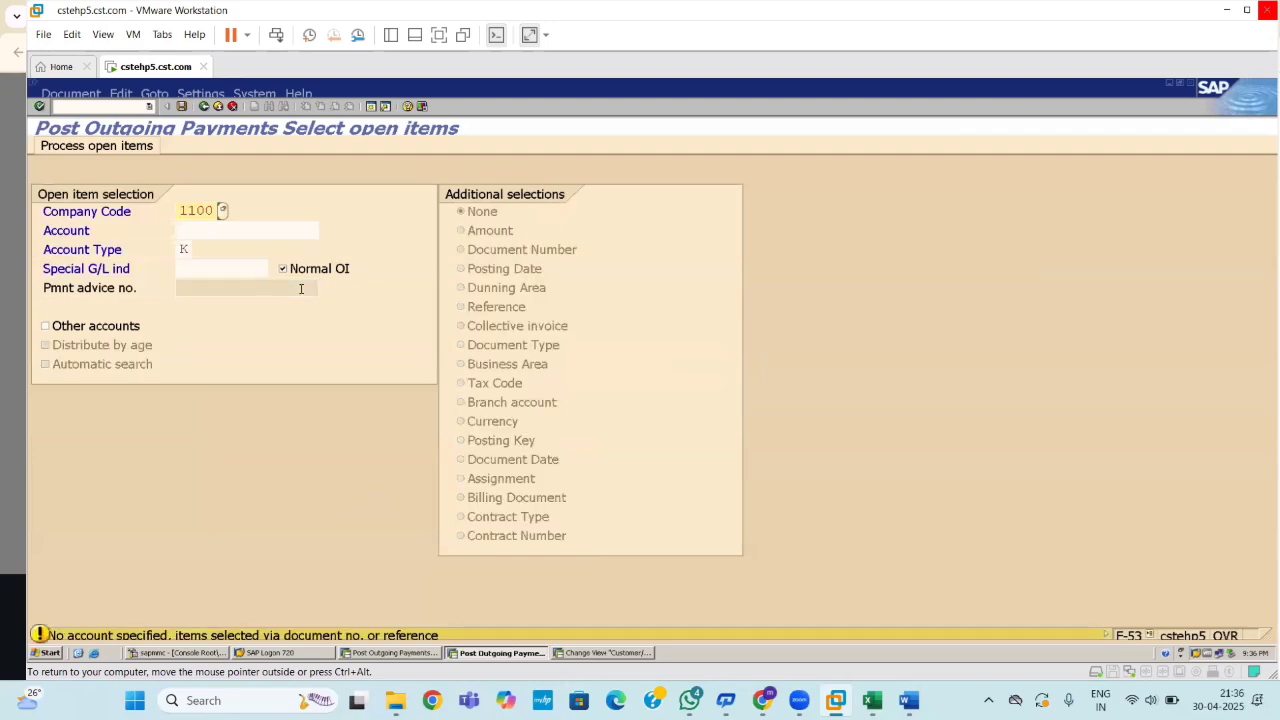
key(Return)
key(Return)
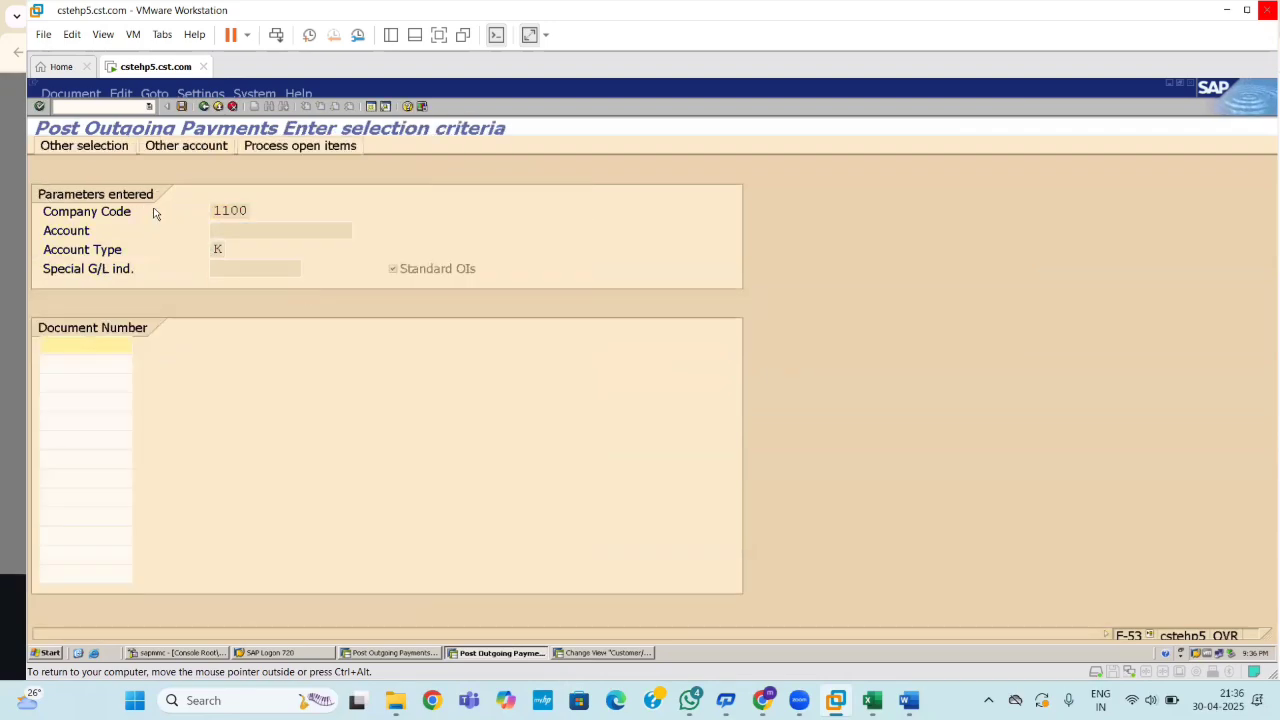
click(104, 150)
click(205, 110)
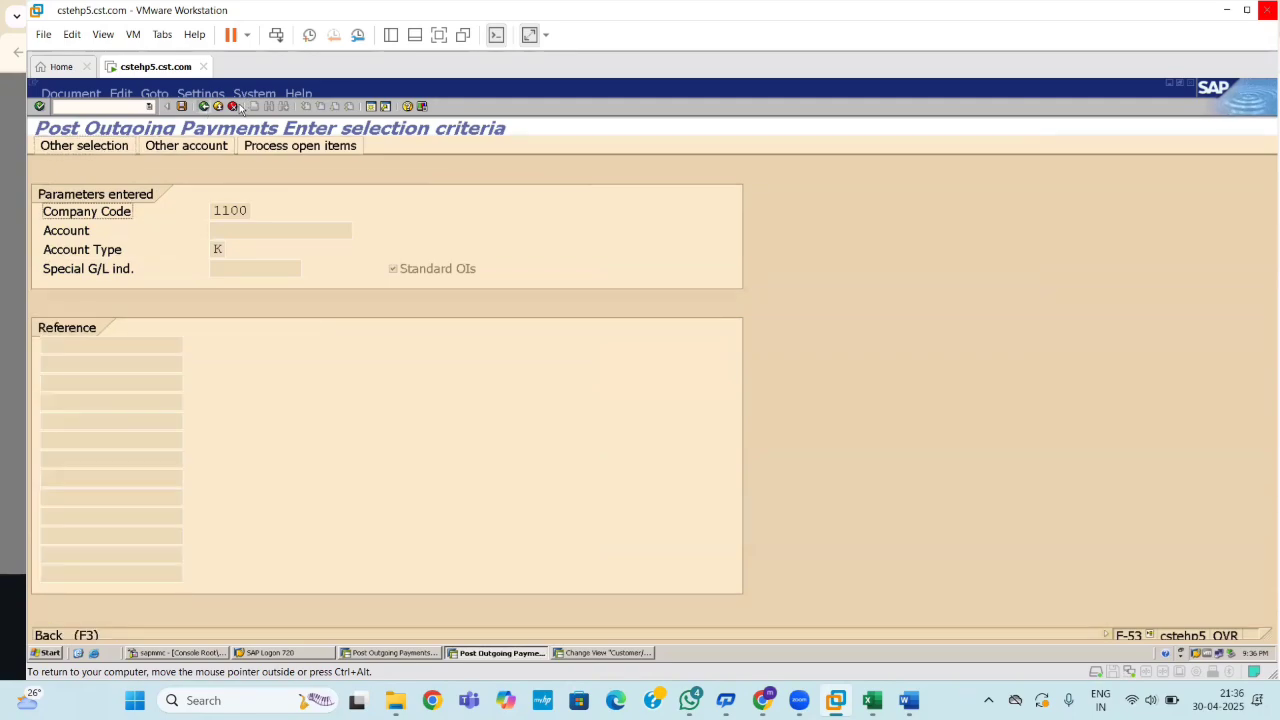
click(233, 106)
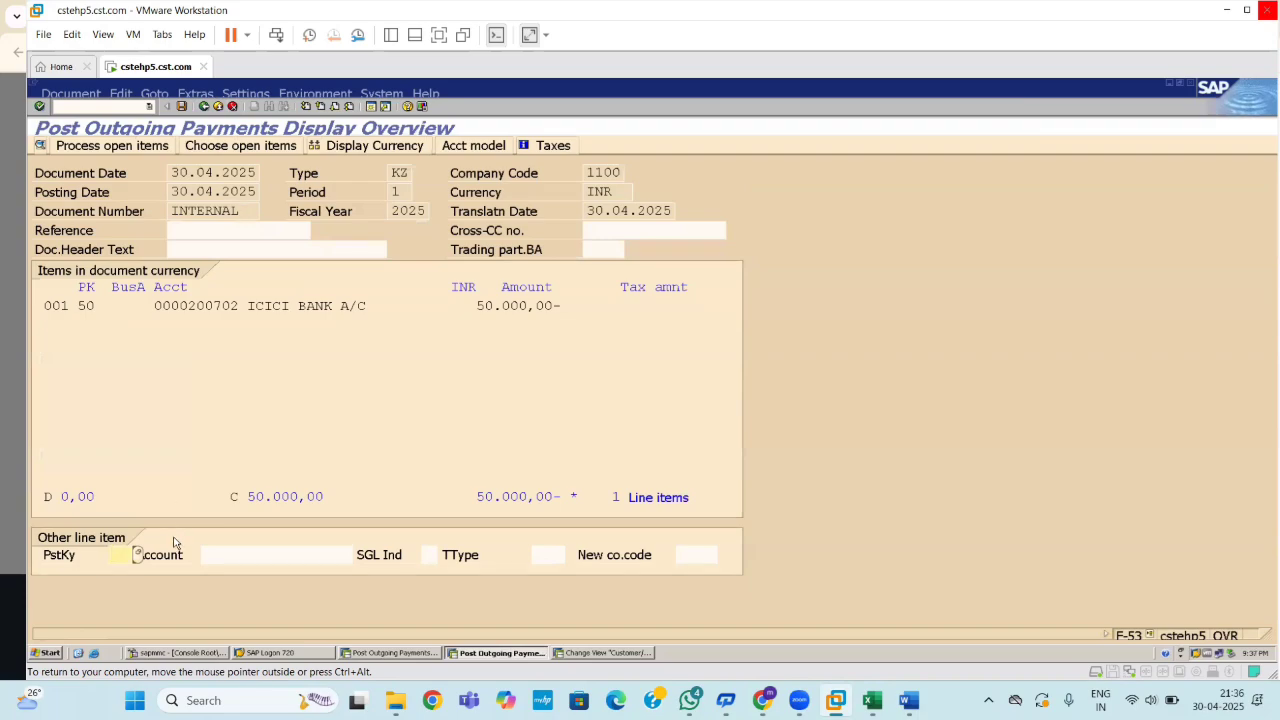
click(874, 700)
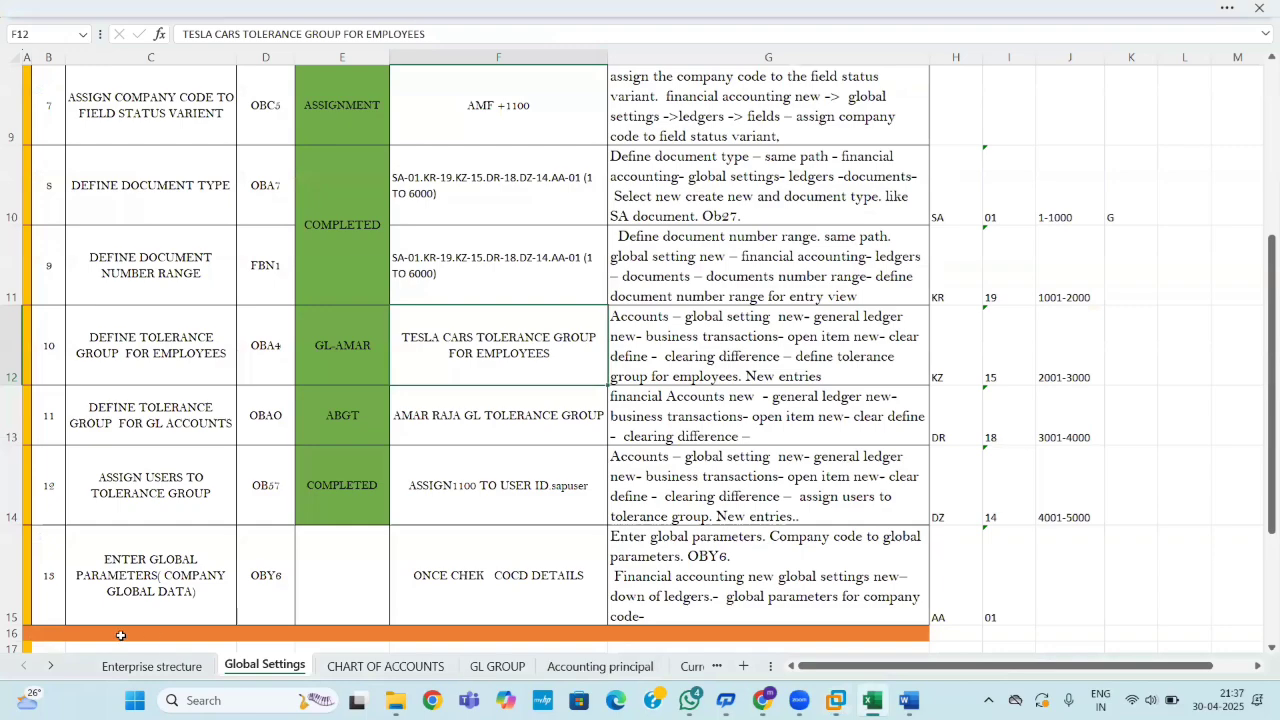
Check the vendor posting keys on the AP documents posting sheet, then return to SAP.
click(52, 666)
click(52, 666)
click(52, 666)
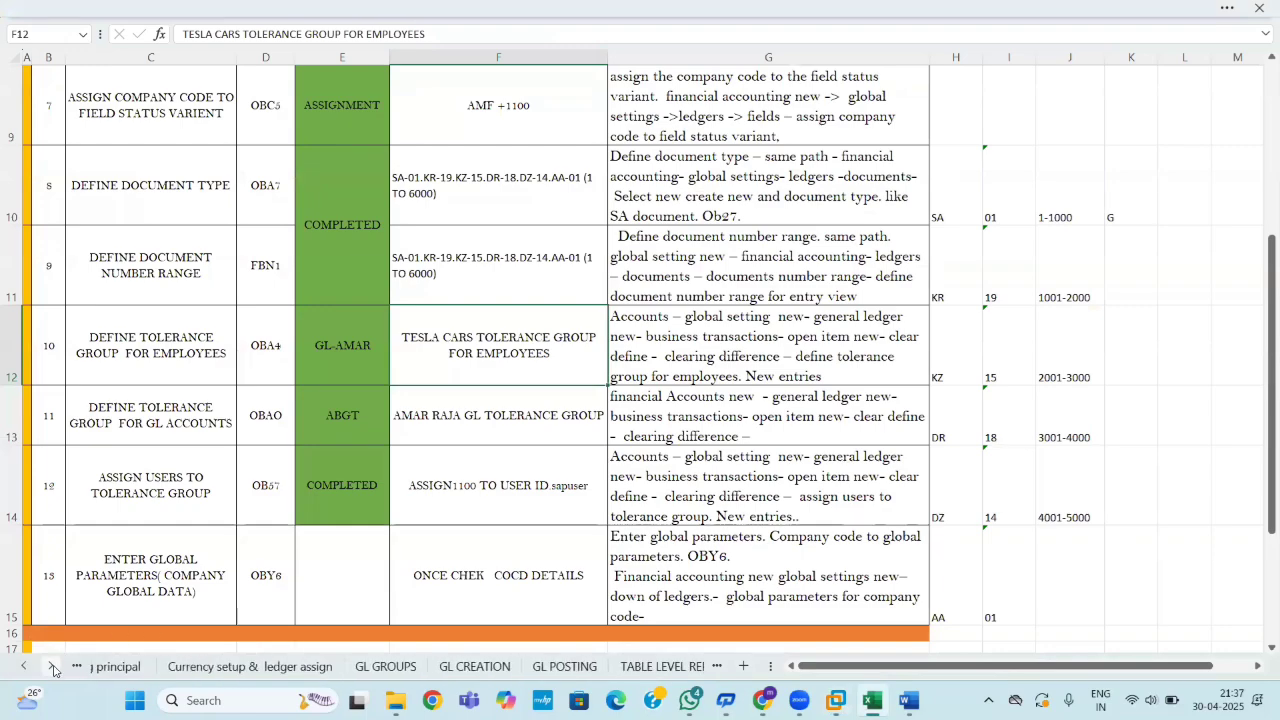
click(52, 666)
click(52, 666)
click(52, 666)
click(52, 666)
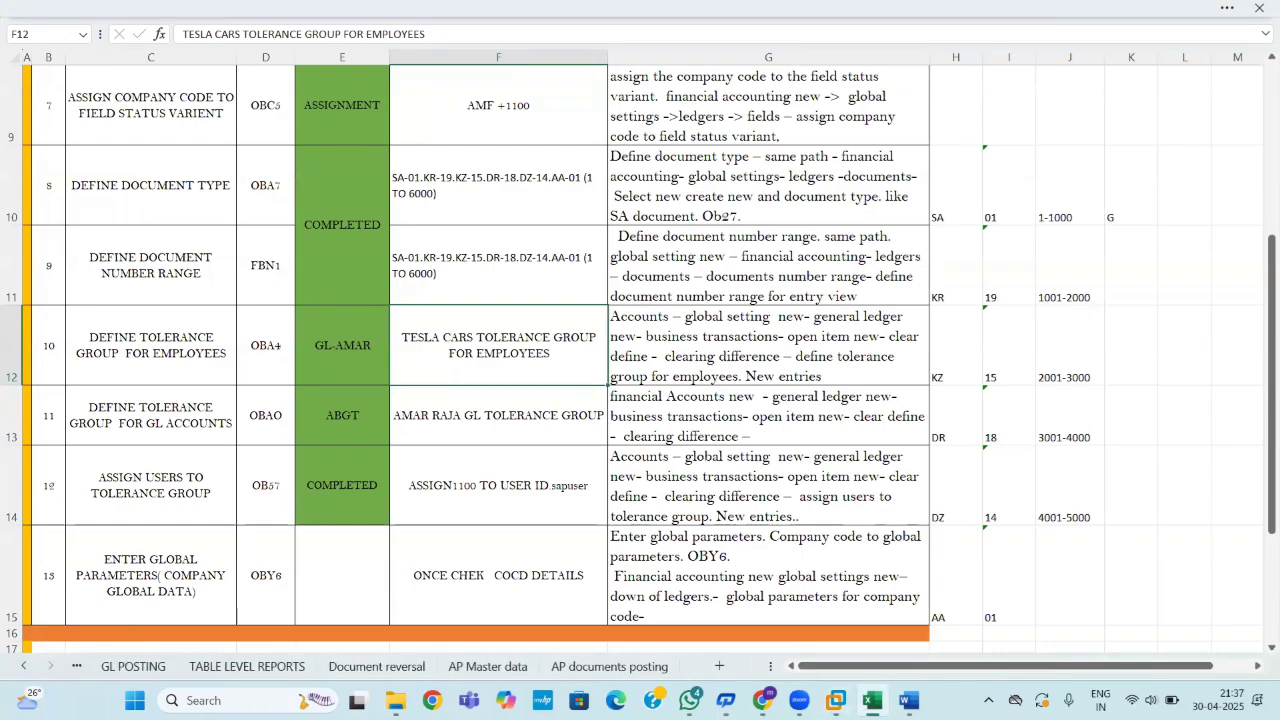
click(610, 667)
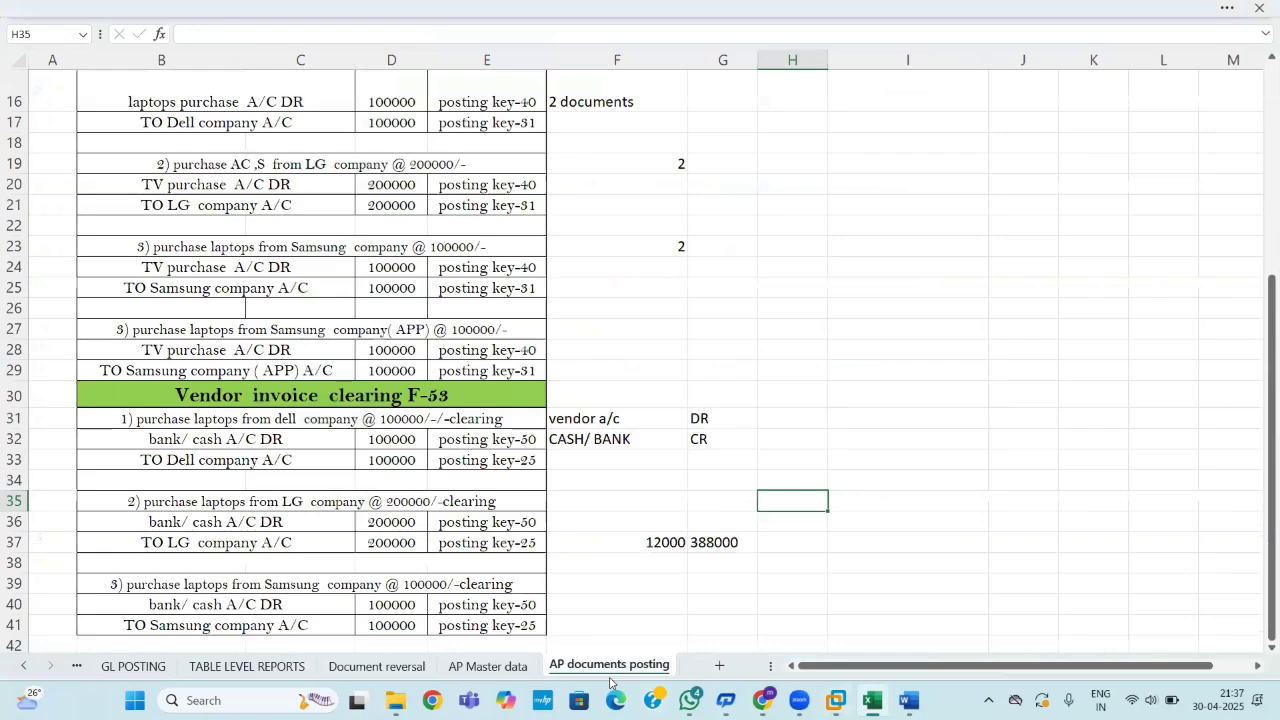
key(alt+Tab)
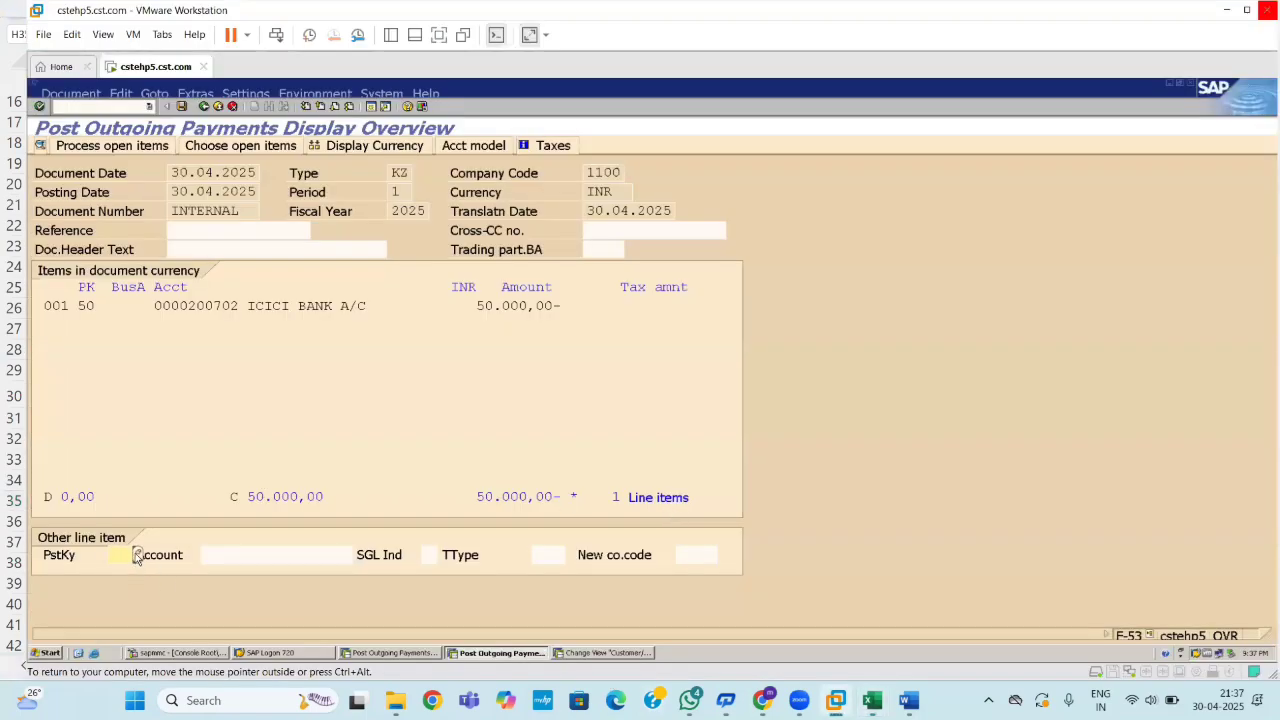
Add a posting key 25 debit of 50.000,00 for vendor SHELL CEHMICIALS PVT LTD and post document 2001.
text(25)
click(310, 553)
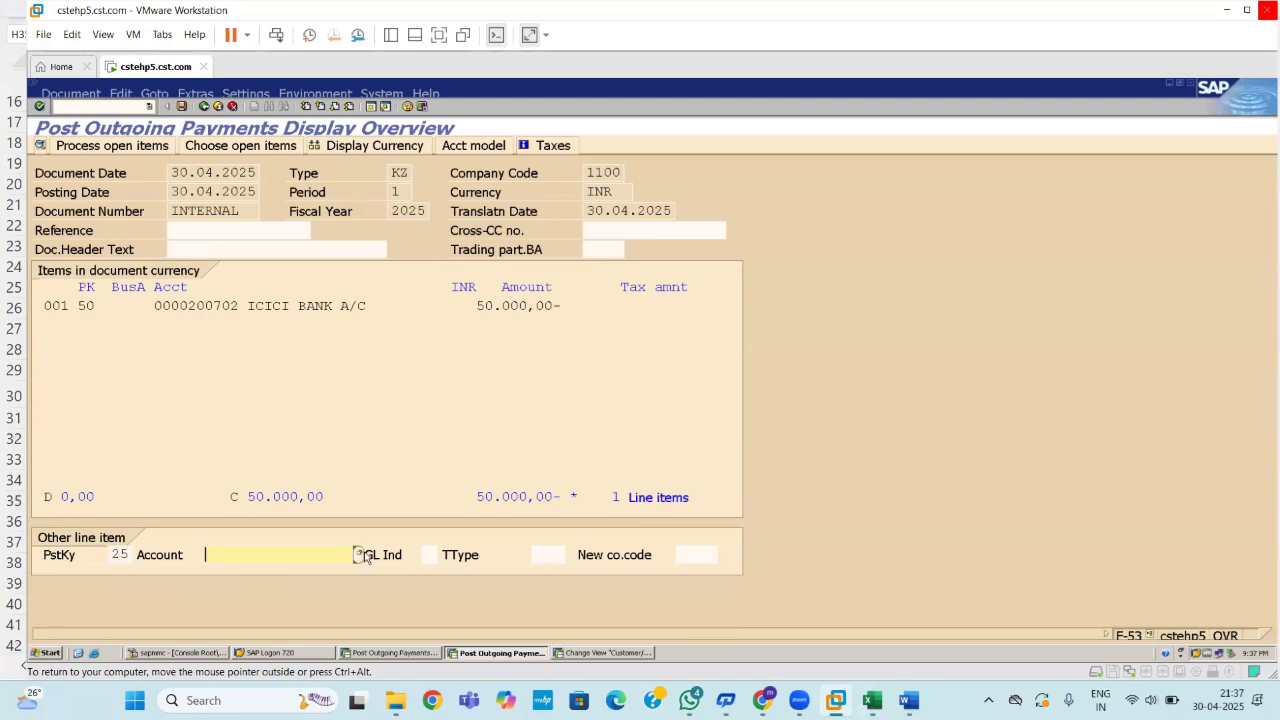
key(F4)
key(Return)
key(Return)
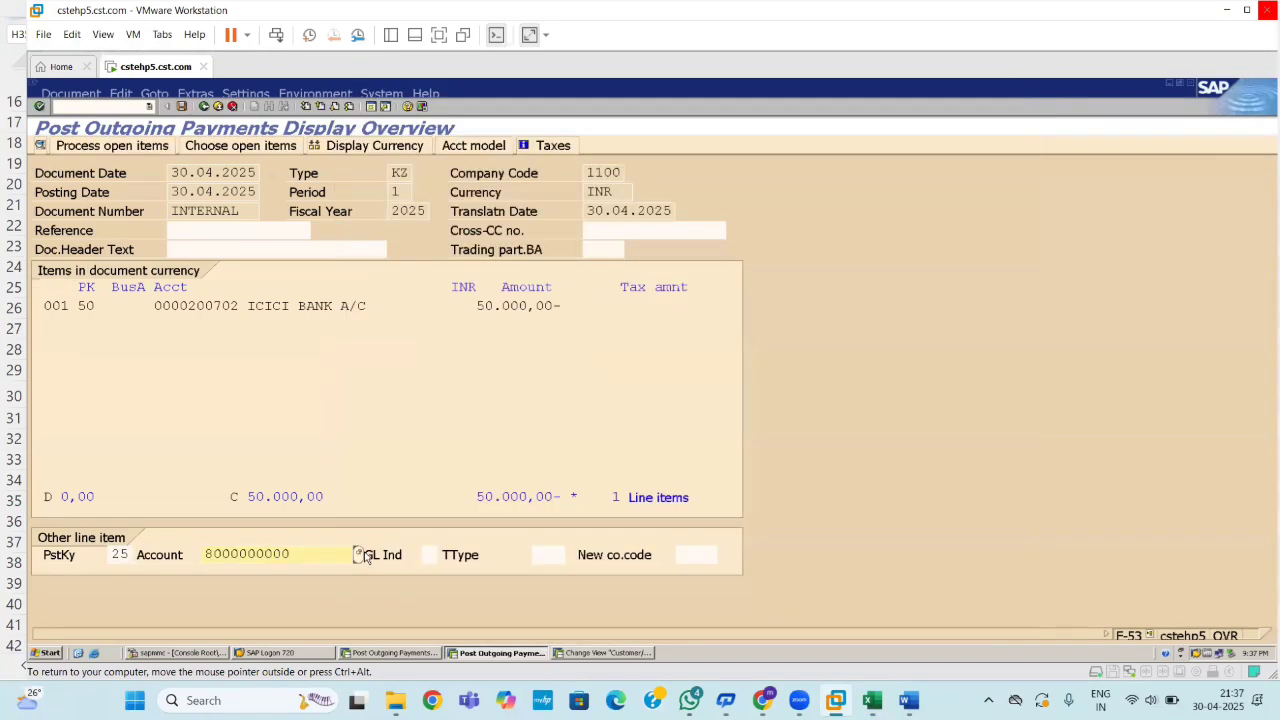
key(Return)
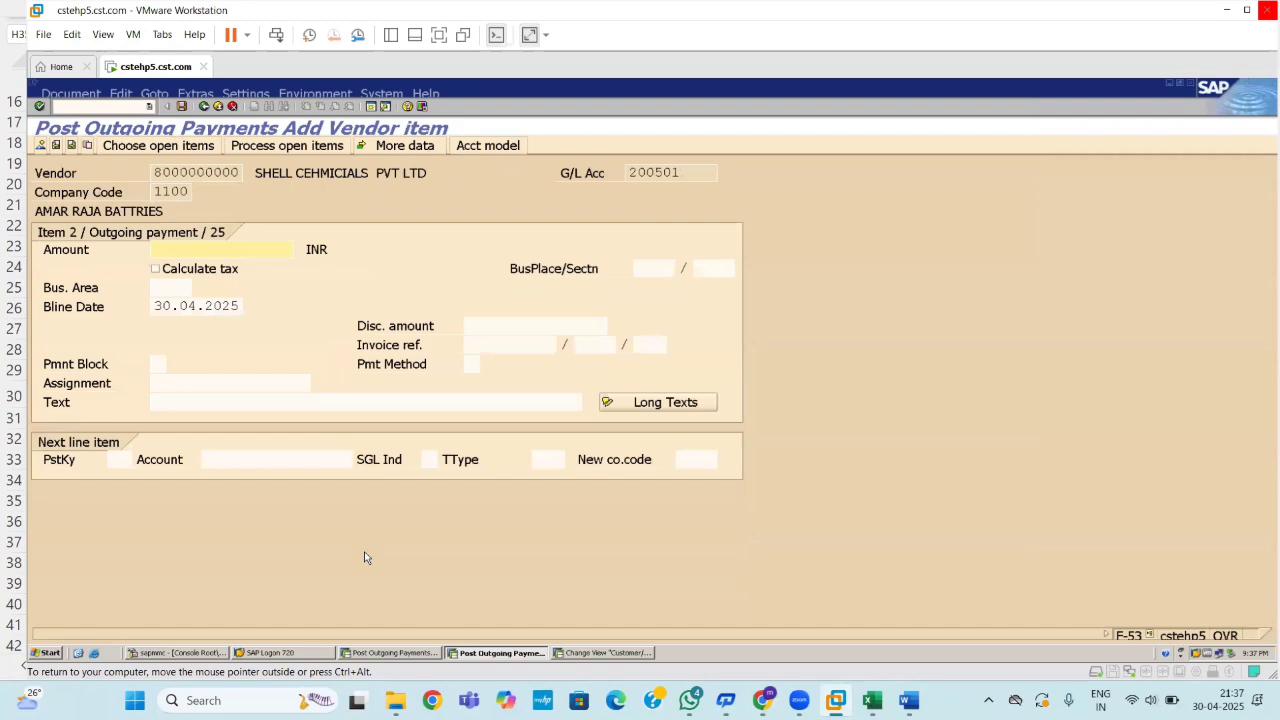
text(50000)
key(Return)
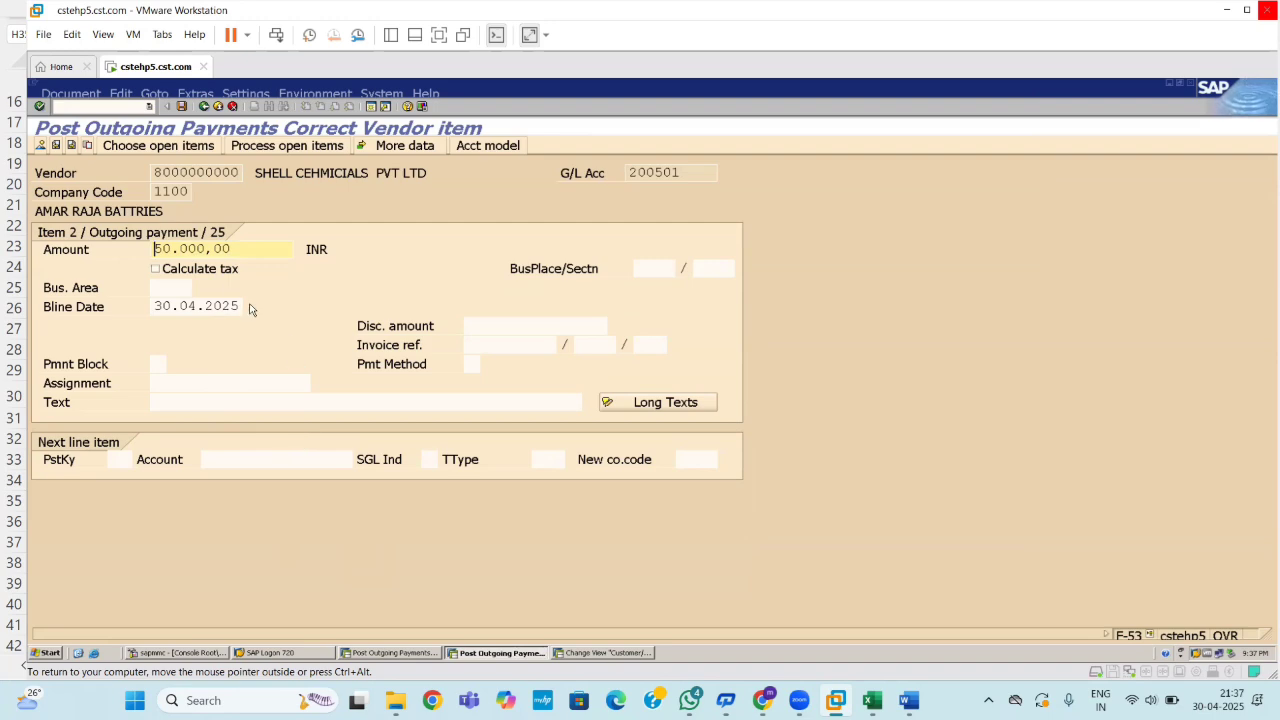
click(182, 107)
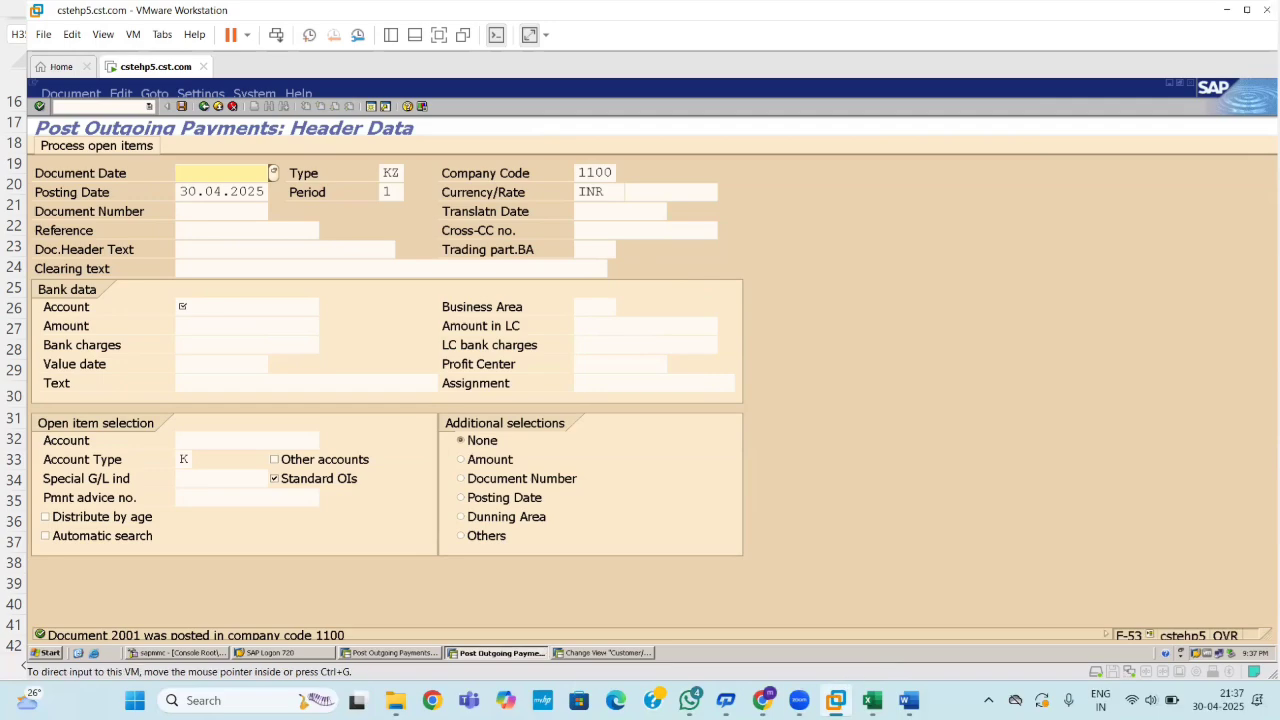
mouse_move(799, 700)
click(924, 621)
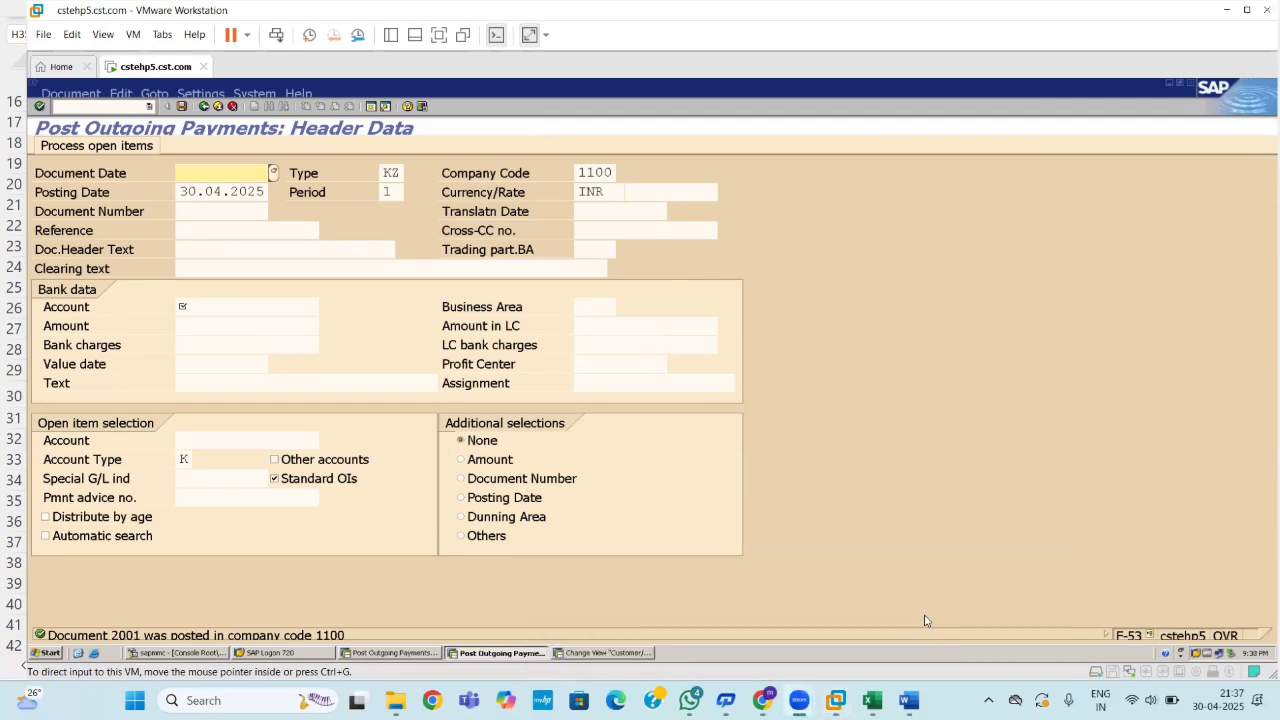
mouse_move(908, 700)
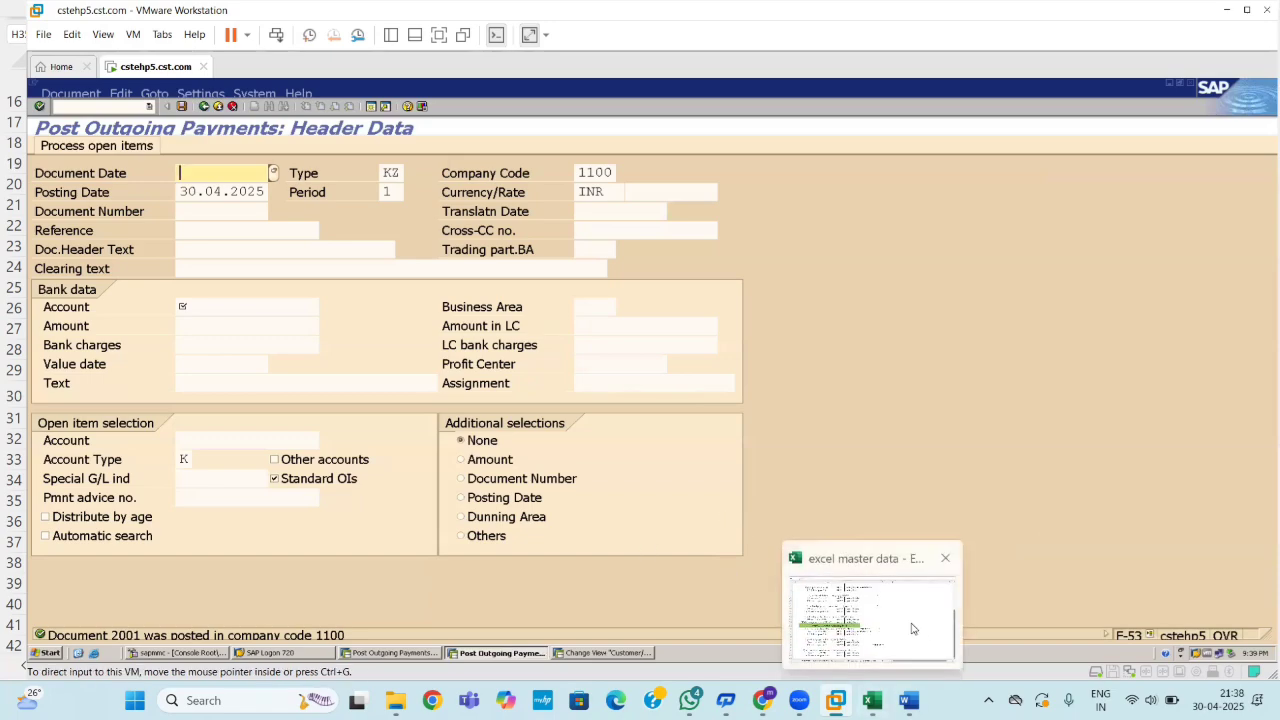
Bring the Excel notes workbook forward and scroll to the top to show the FB60, F-43, F-53 table.
click(912, 628)
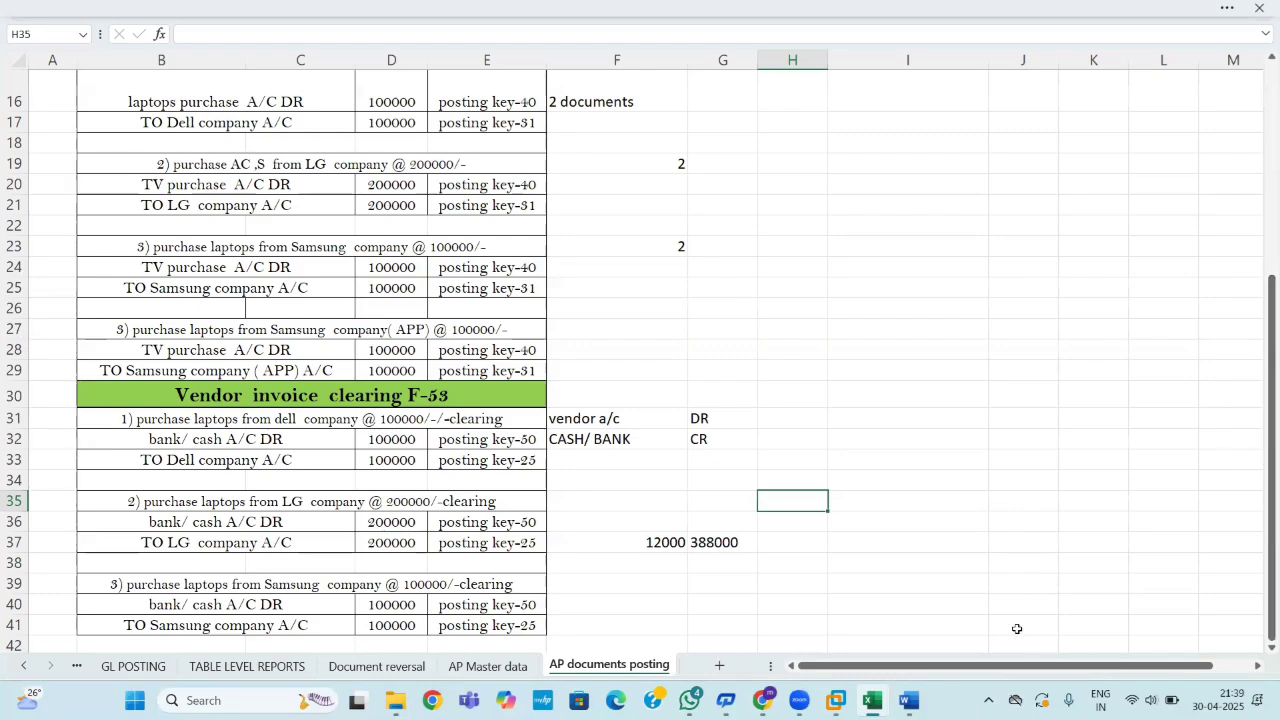
mouse_move(872, 700)
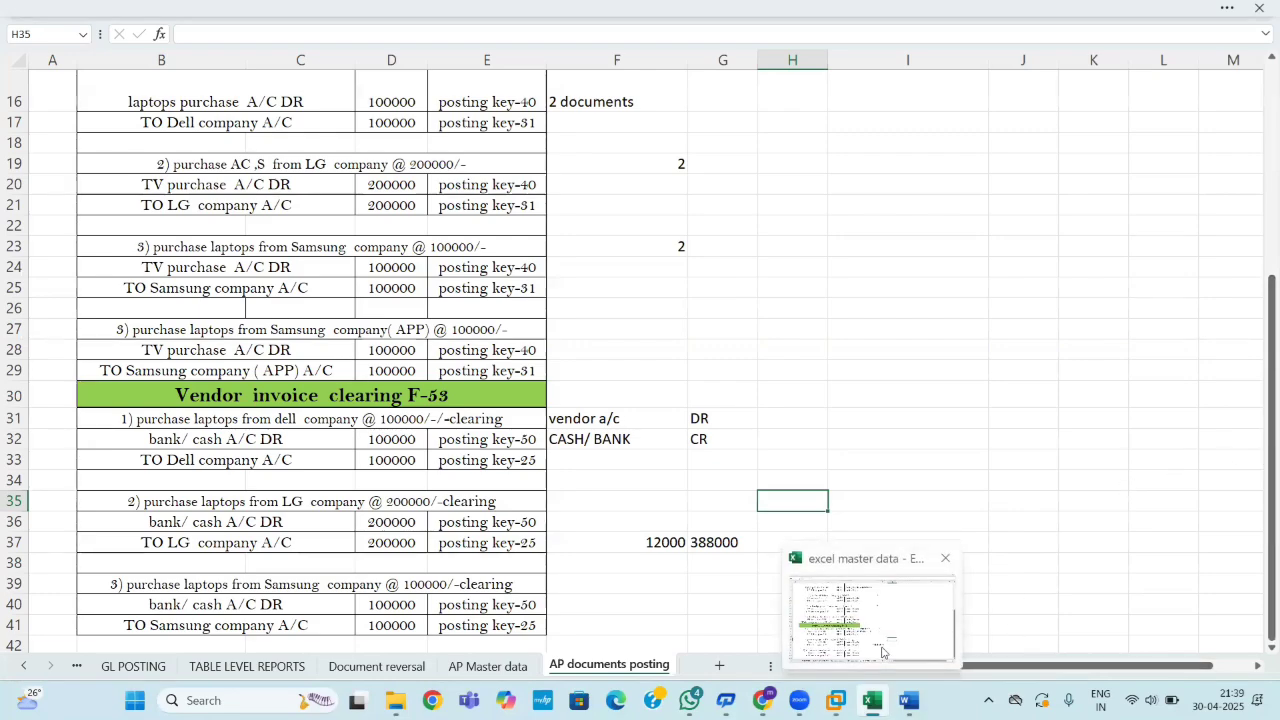
mouse_move(830, 700)
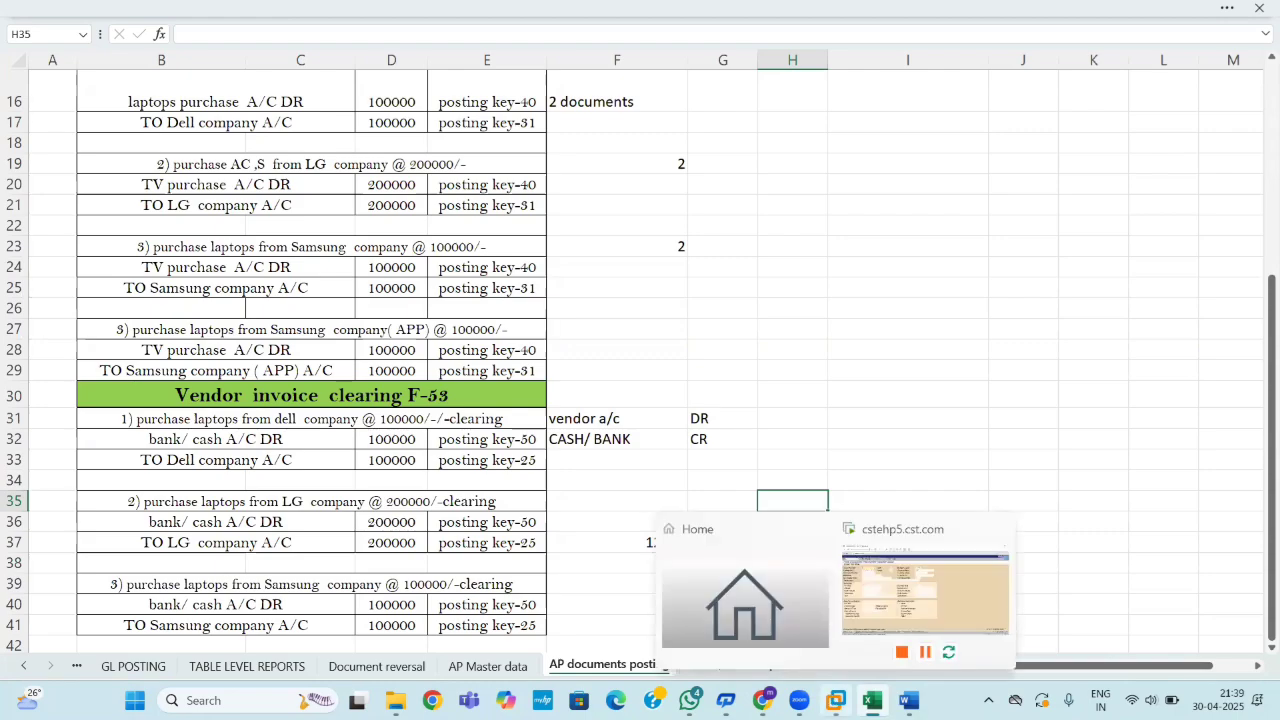
click(887, 626)
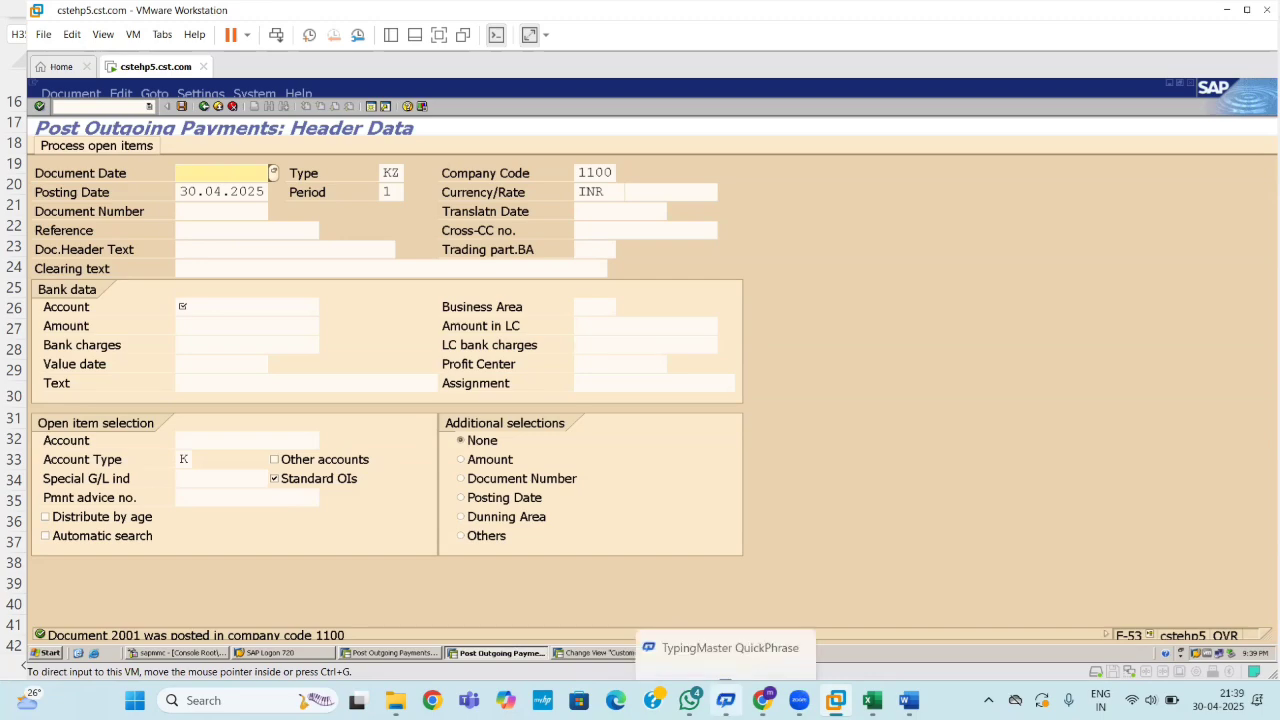
mouse_move(872, 700)
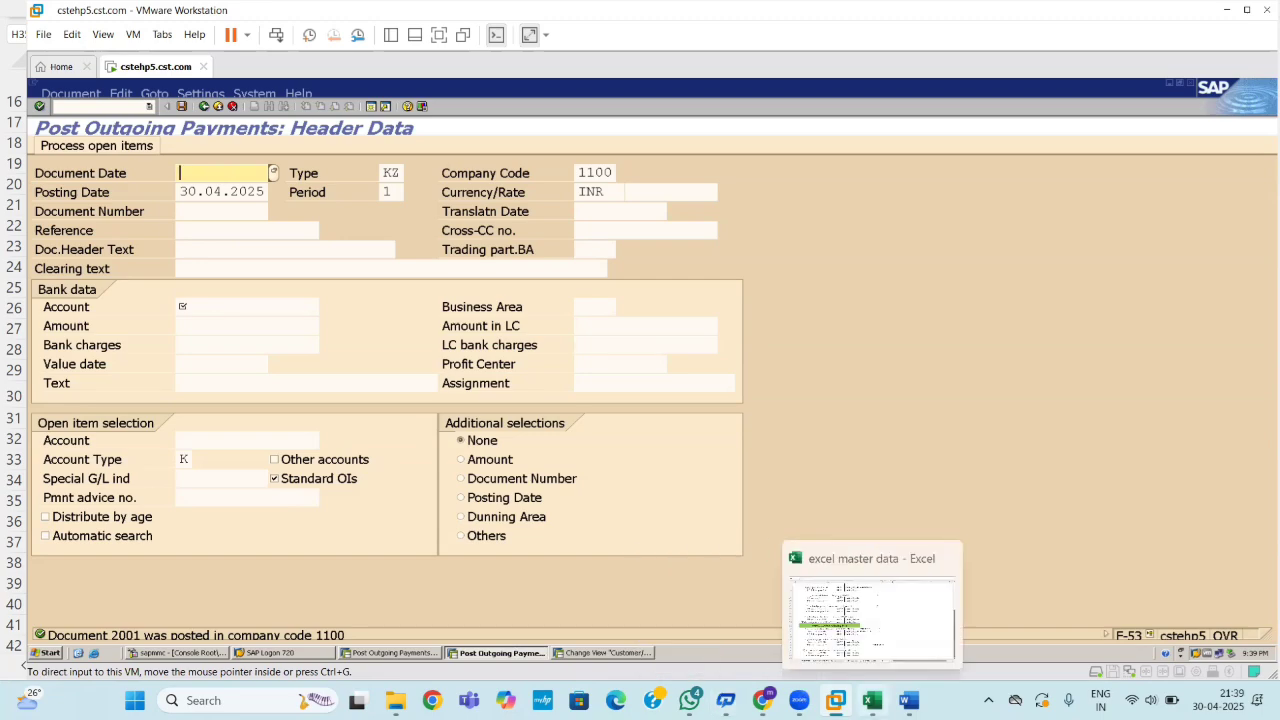
click(890, 622)
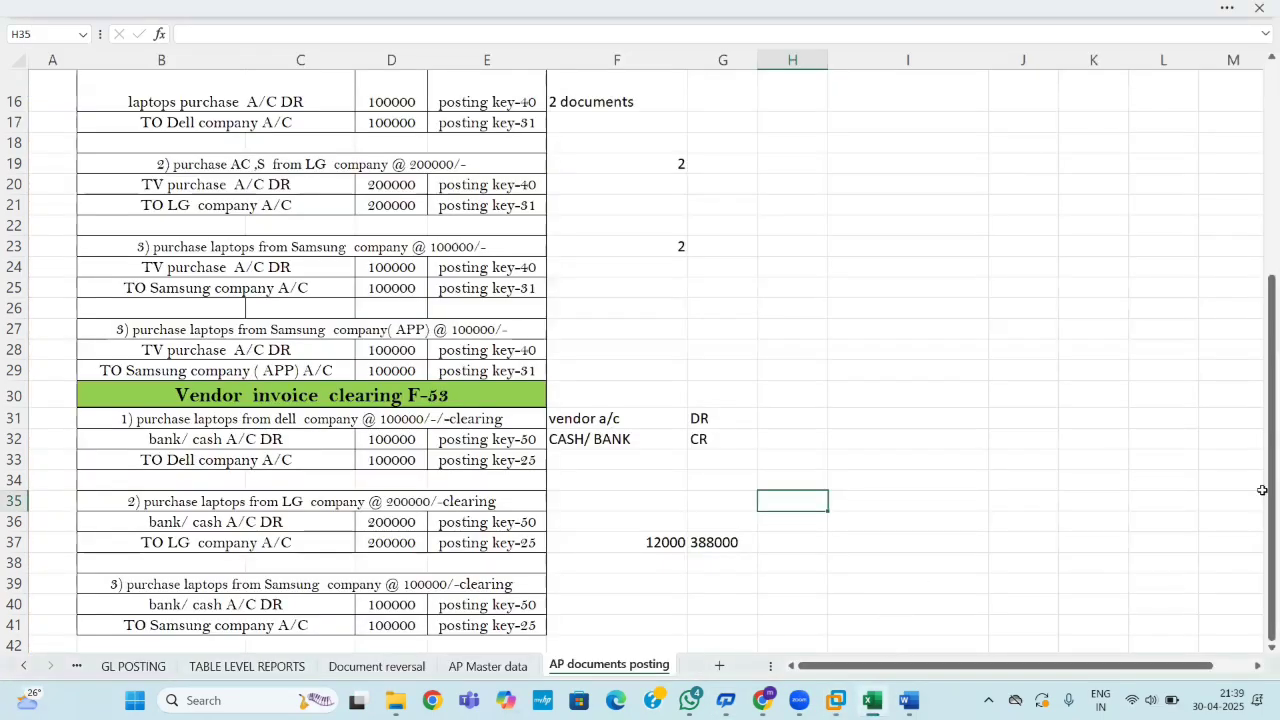
drag(1262, 490, 1260, 5)
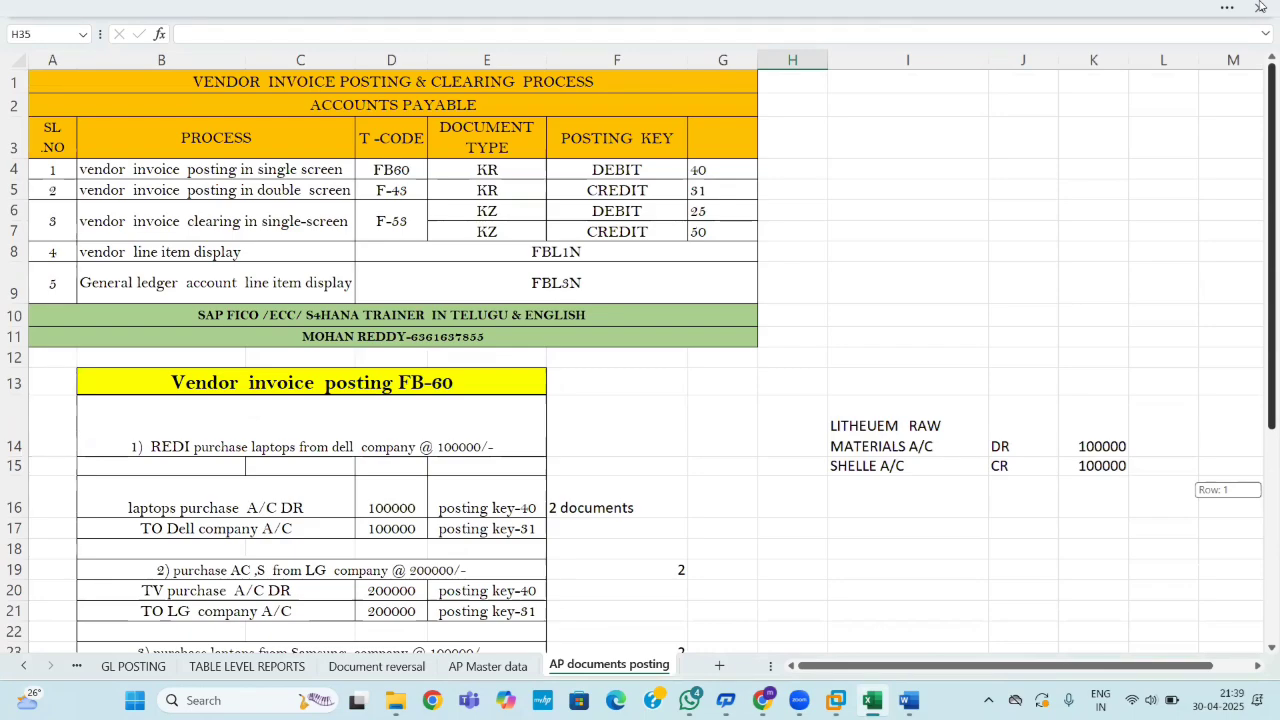
drag(1260, 5, 1262, 38)
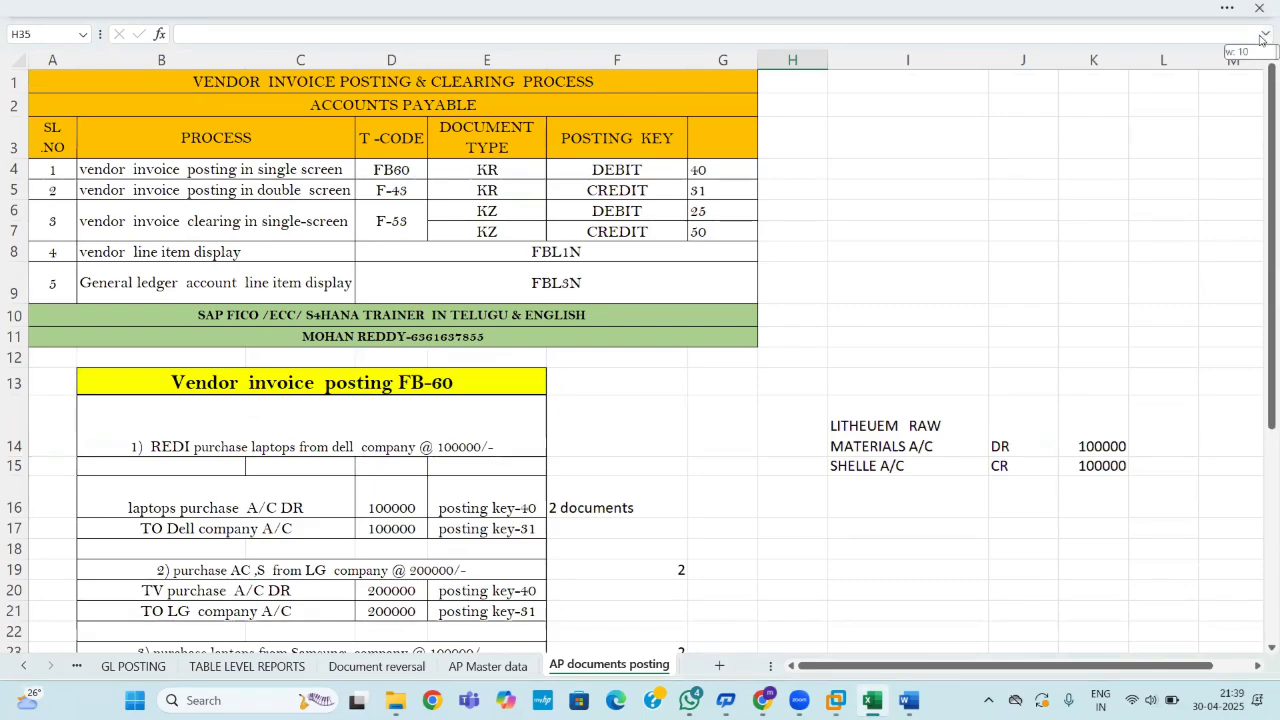
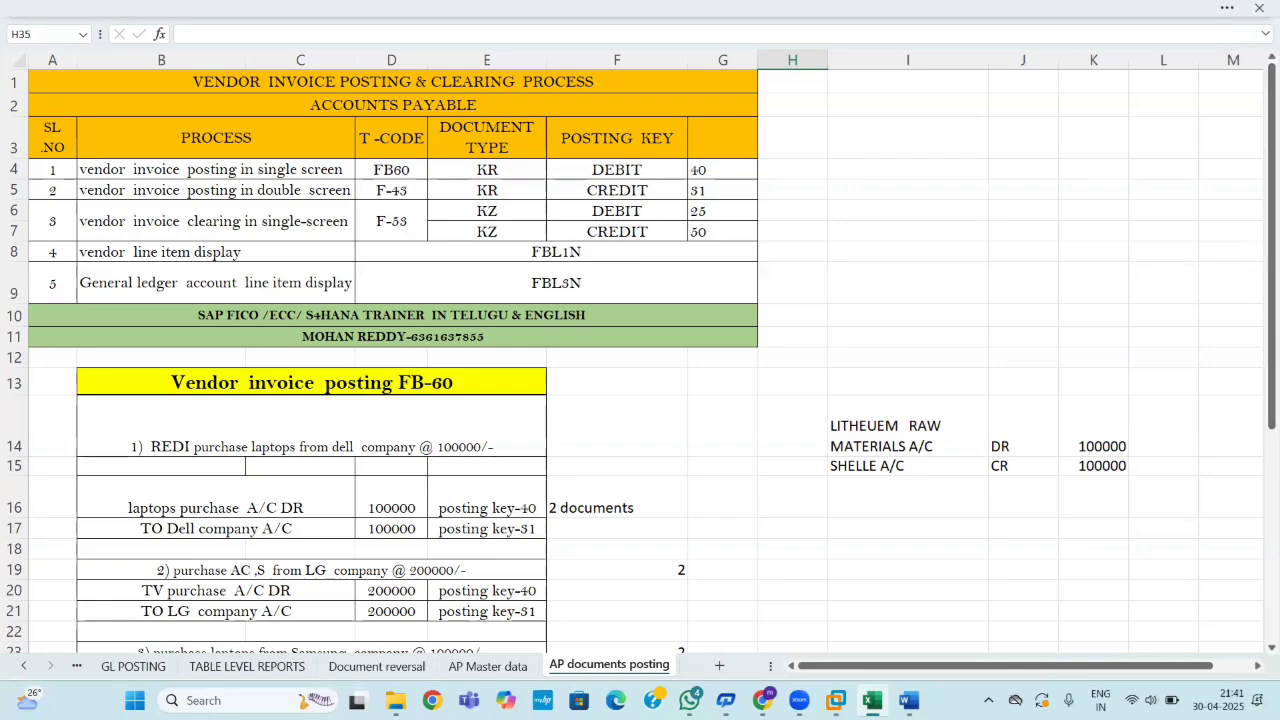
Return to the Excel workbook and number G18:G20 as 1, 2, 3.
mouse_move(799, 700)
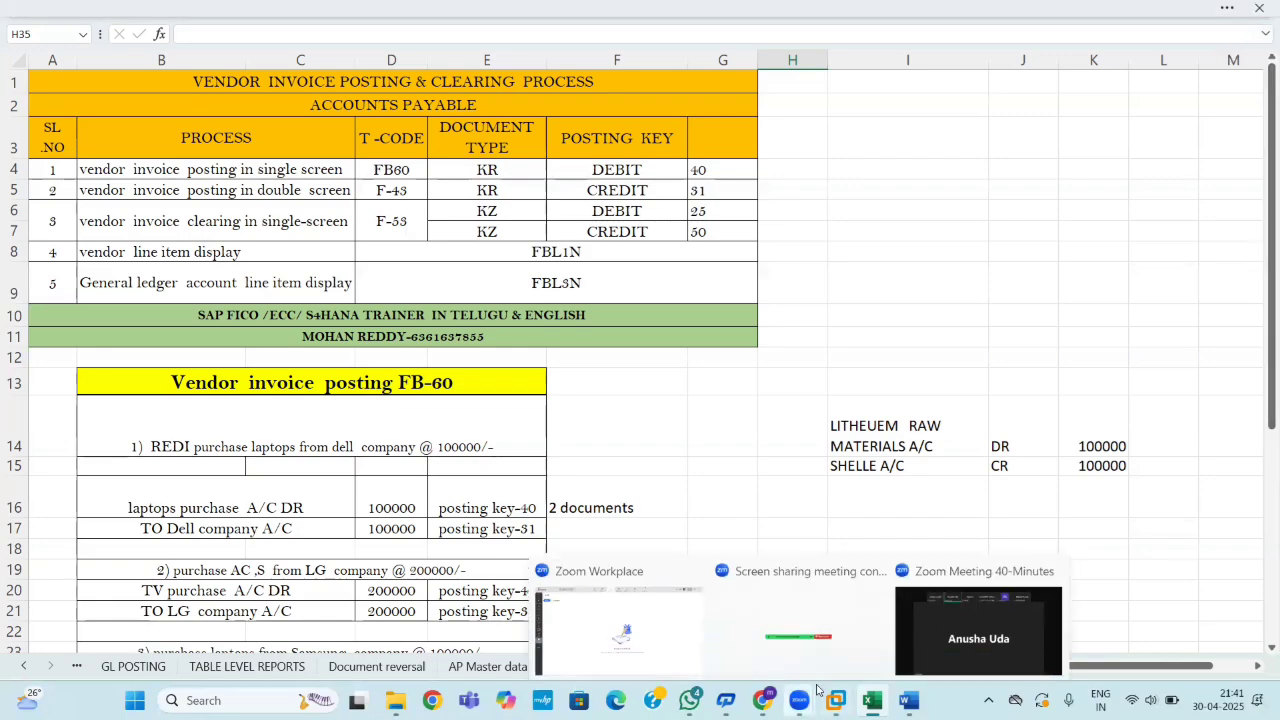
click(945, 623)
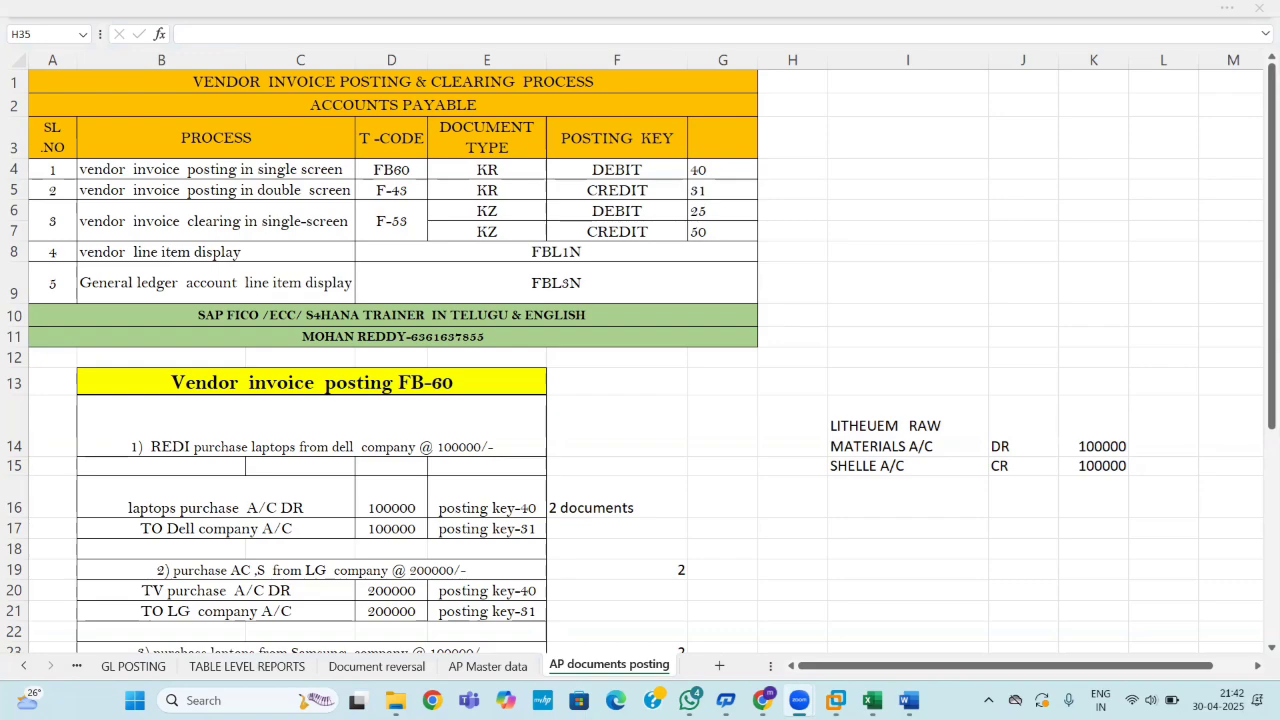
mouse_move(872, 700)
click(845, 665)
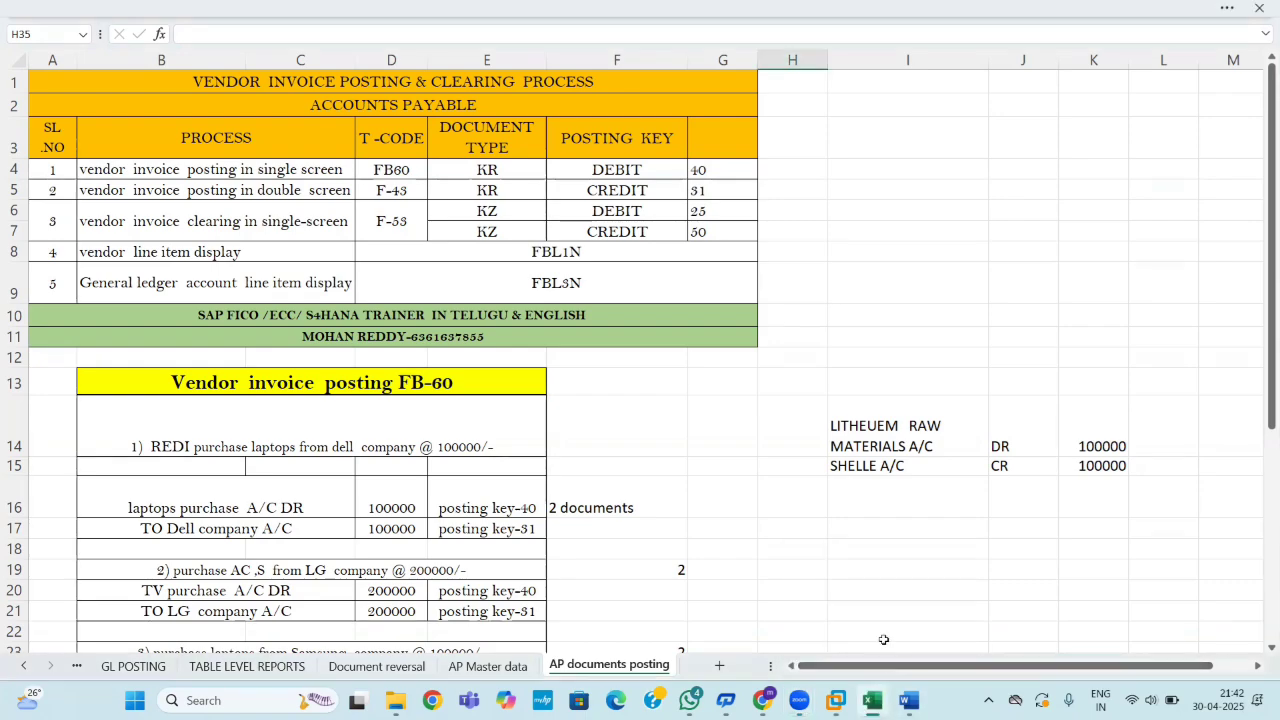
click(729, 550)
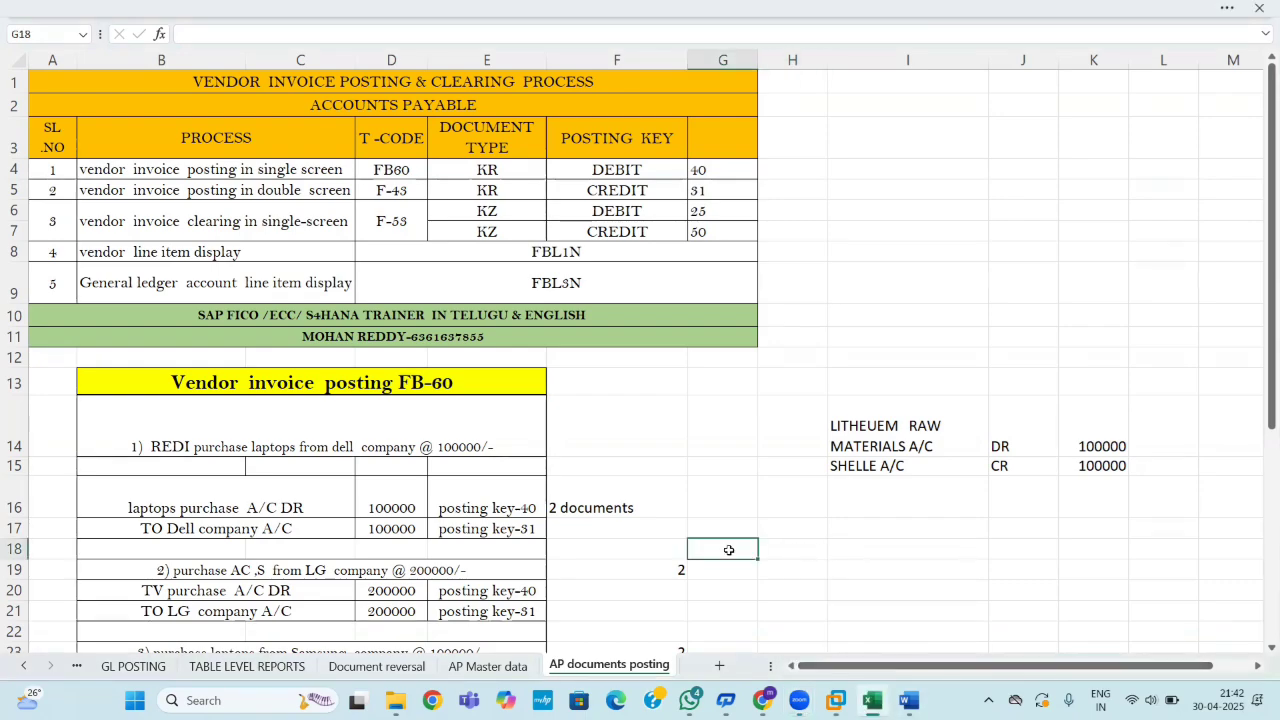
text(1)
key(Return)
text(2)
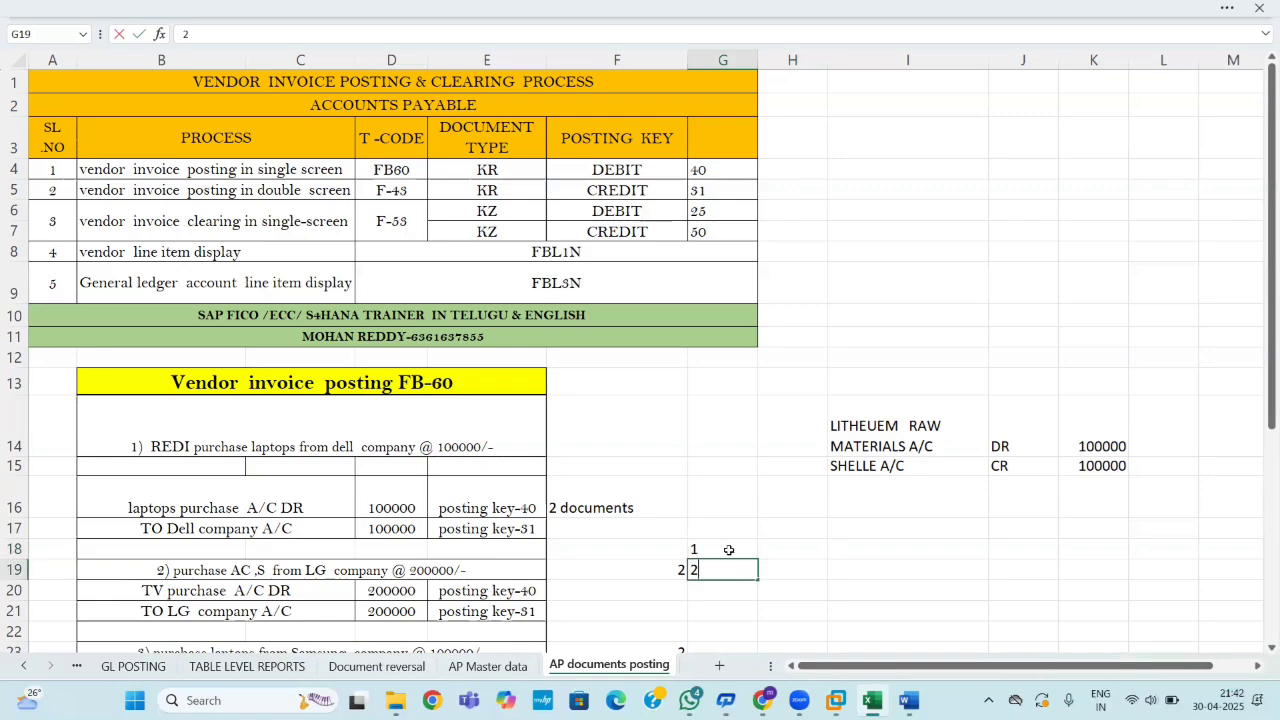
key(Return)
text(3)
key(Return)
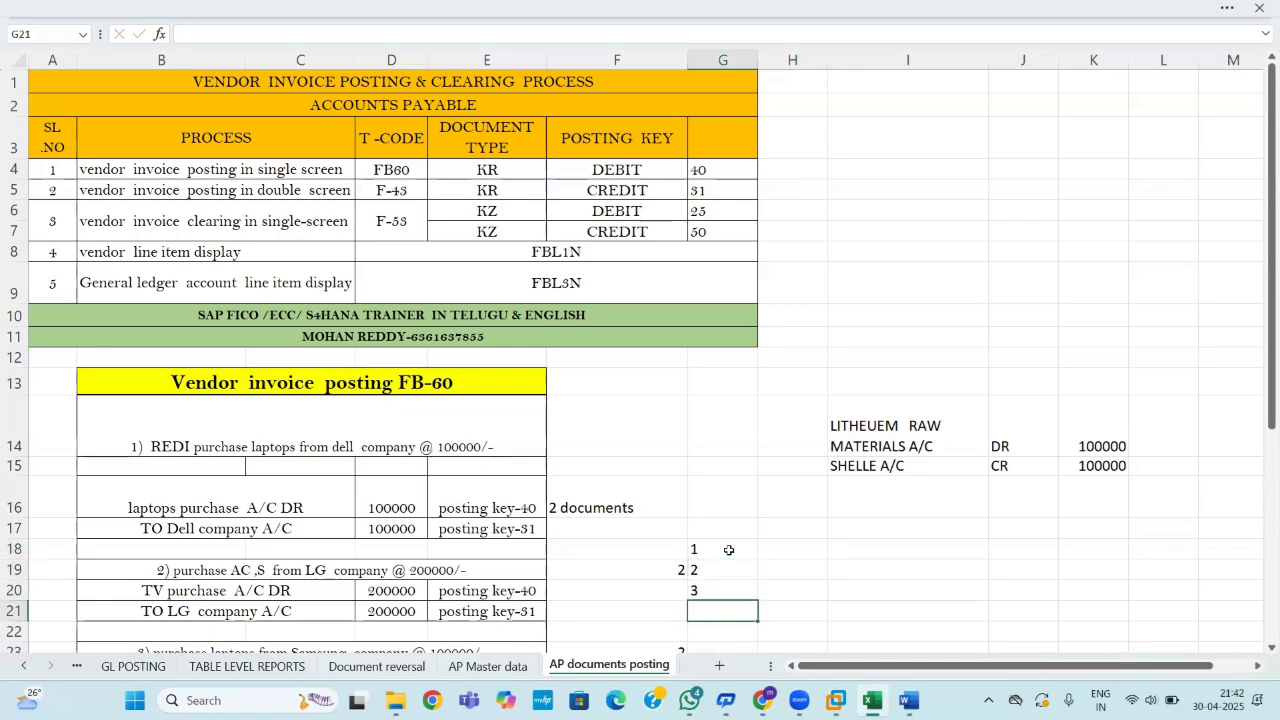
Enter document numbers 1111, 2222, 3333 in H18:H20 and clear the stray 2 from F19.
click(782, 550)
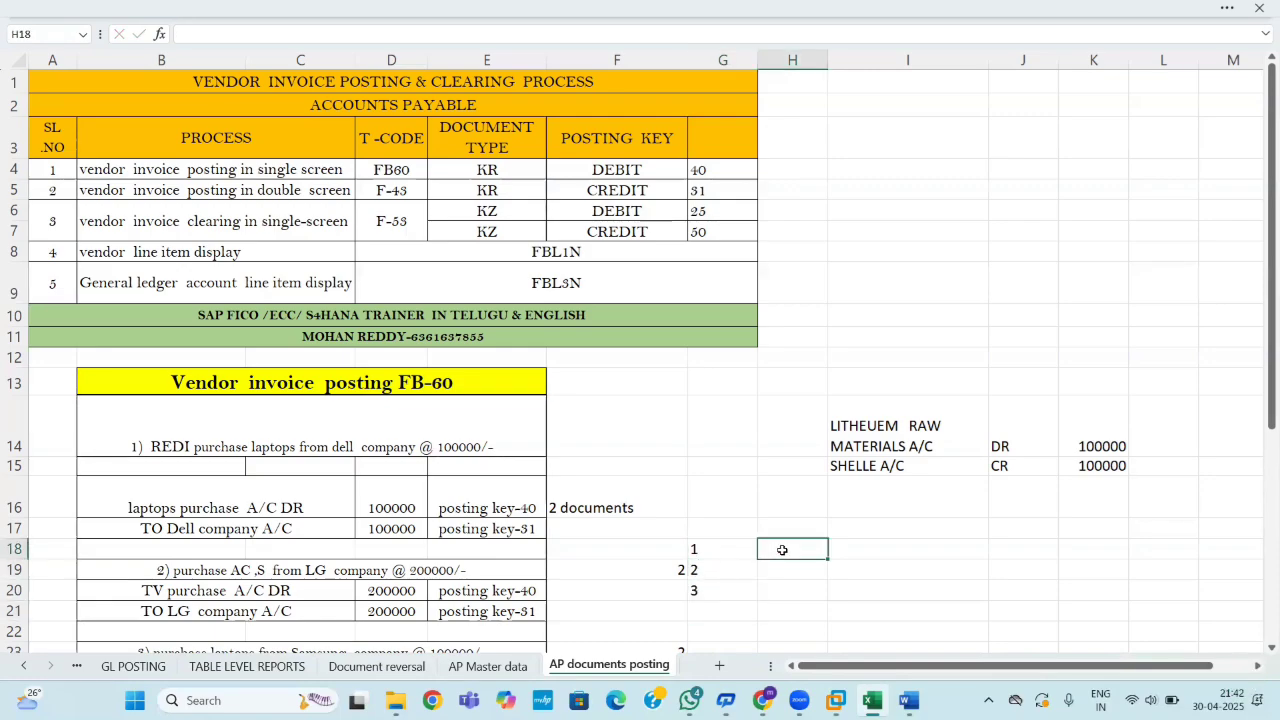
text(1111)
key(Return)
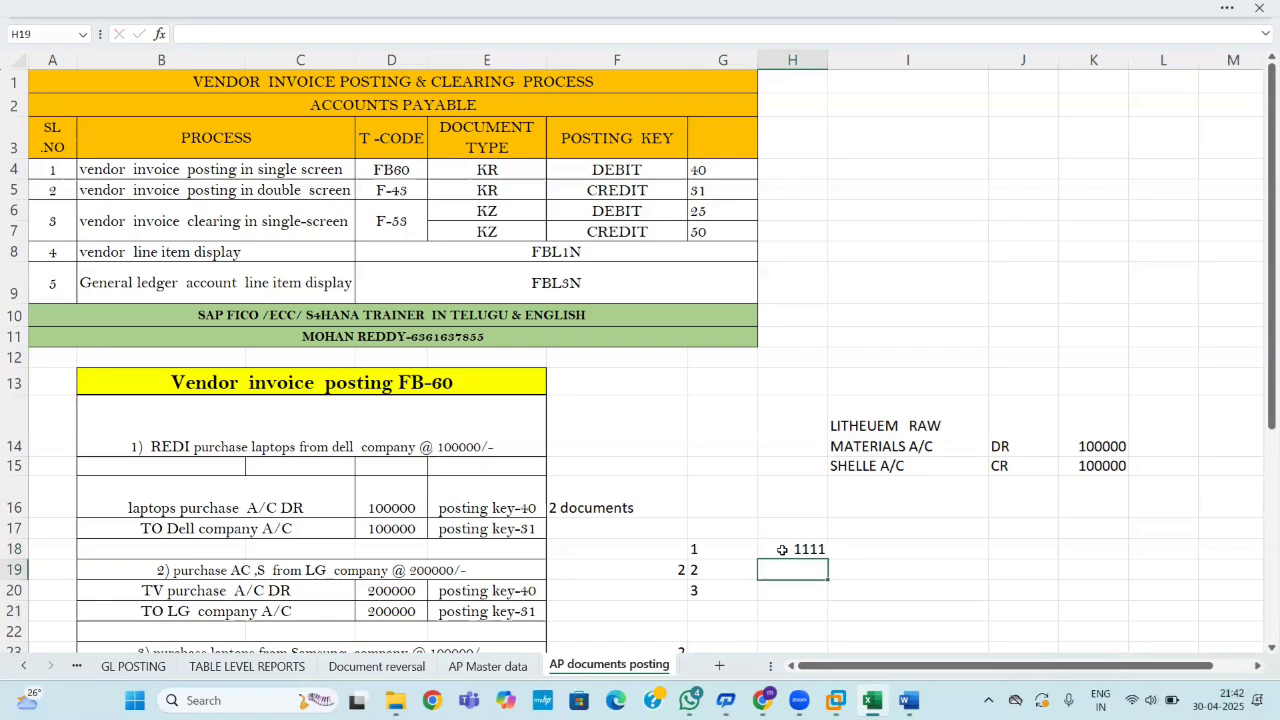
text(2222)
key(Return)
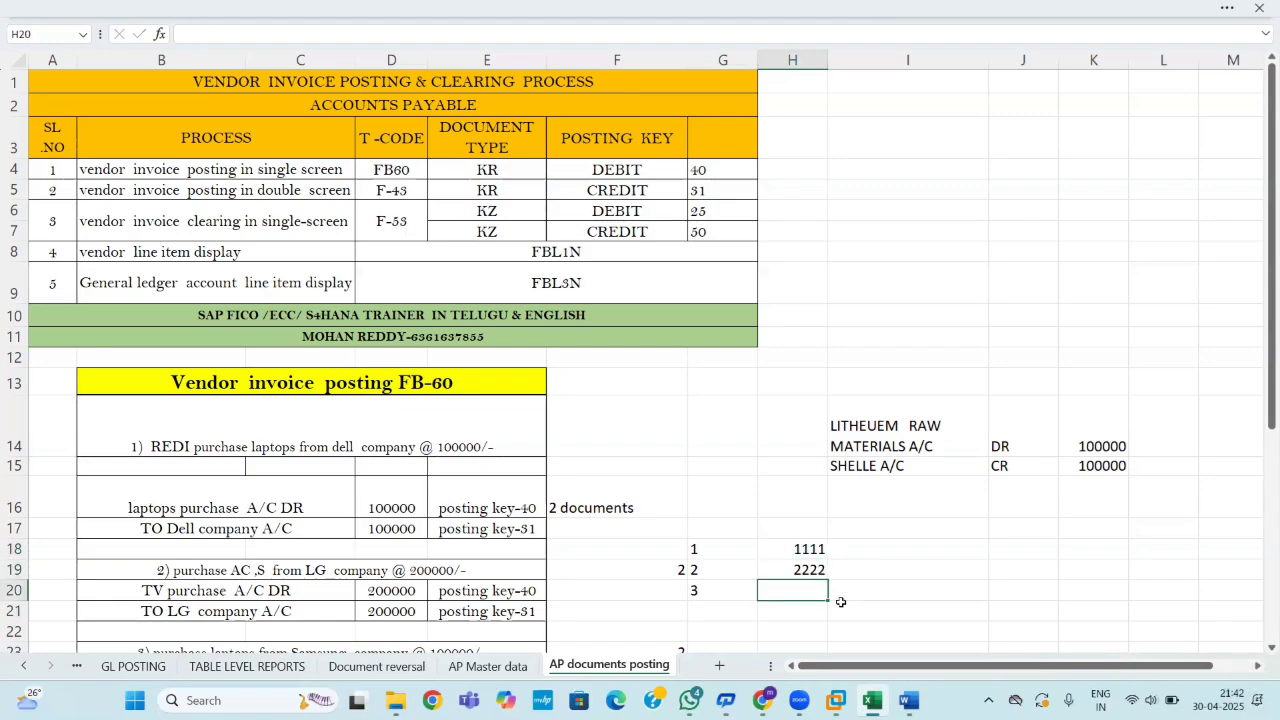
text(3333)
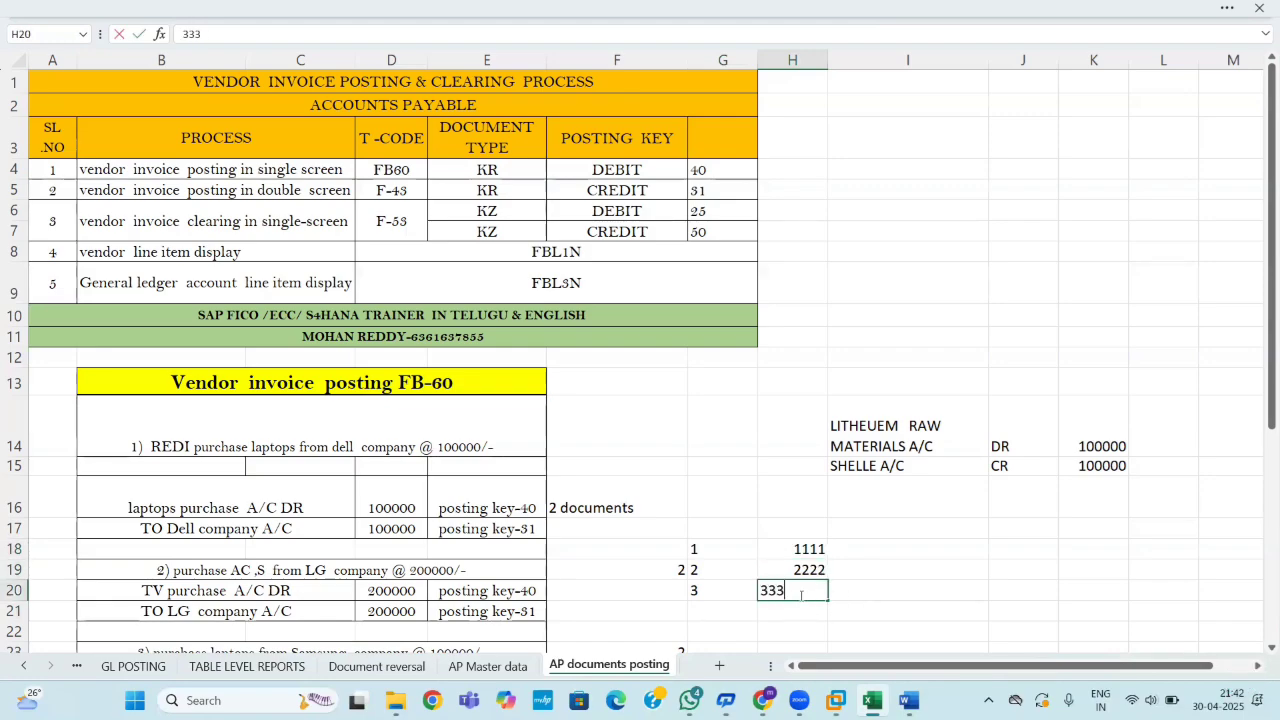
key(Return)
click(651, 569)
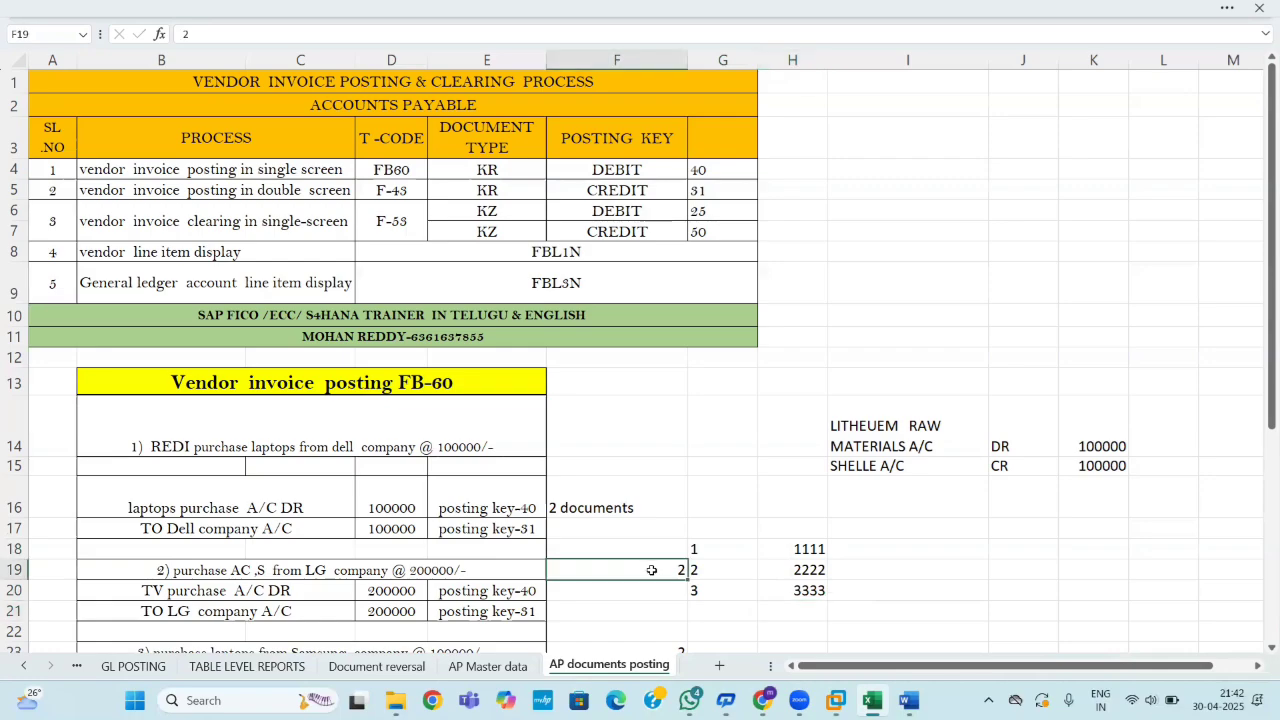
key(BackSpace)
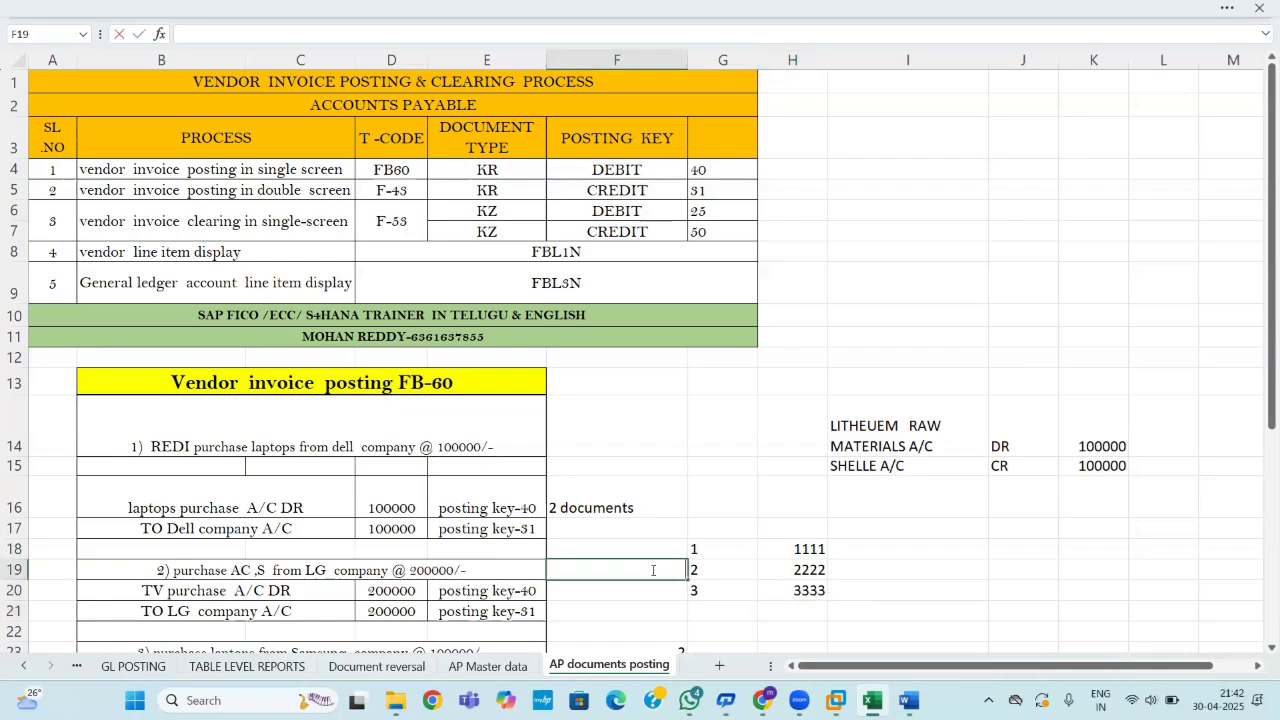
click(845, 549)
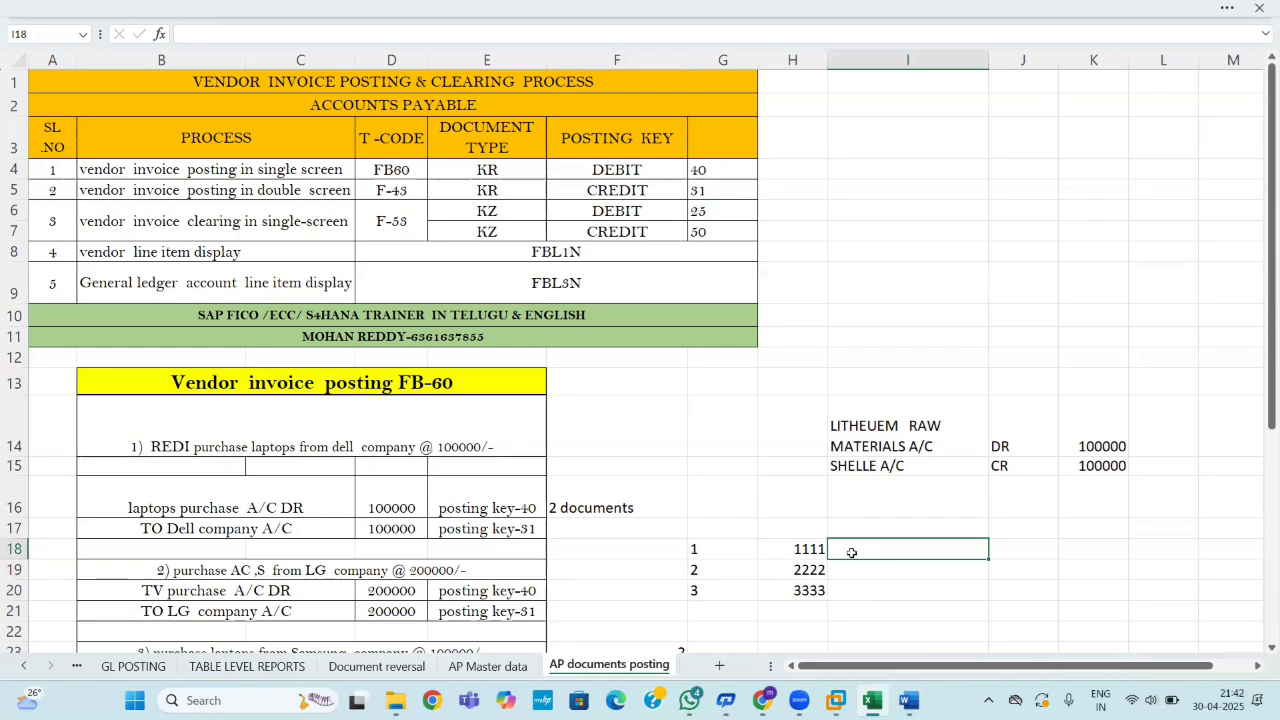
Enter 100000 in I18 and copy it into I19 and I20.
text(100000)
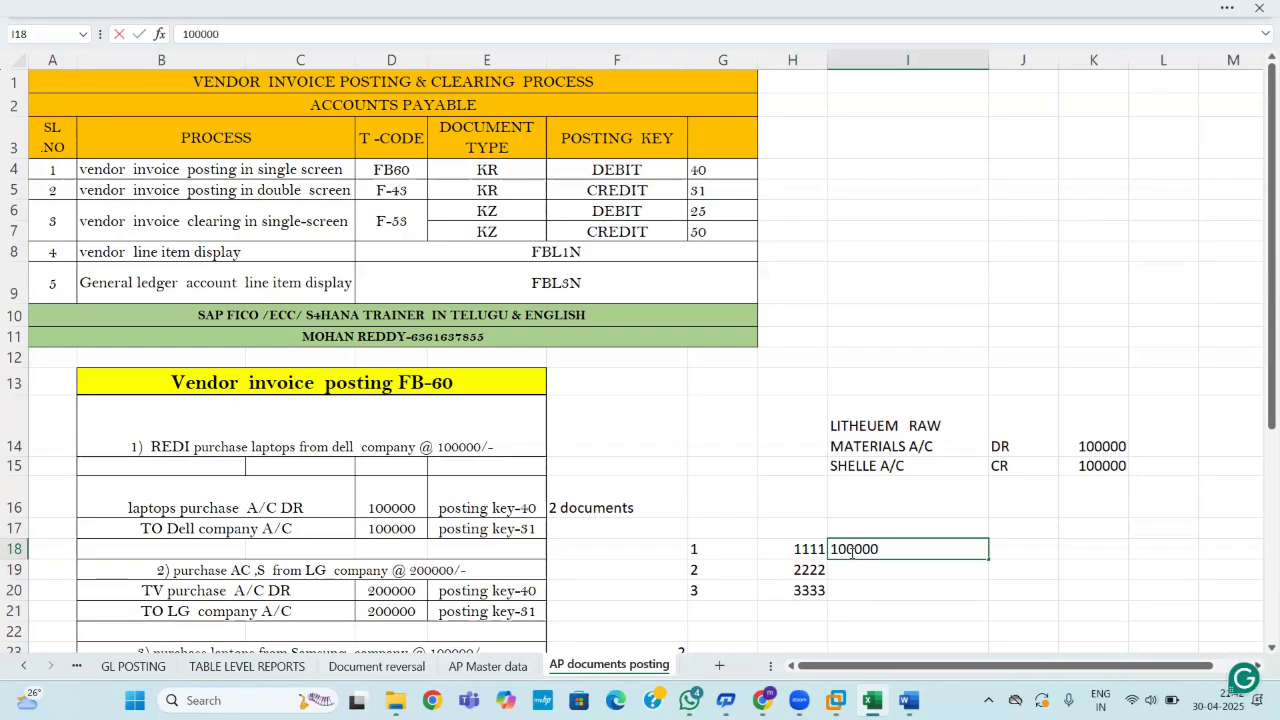
click(1060, 589)
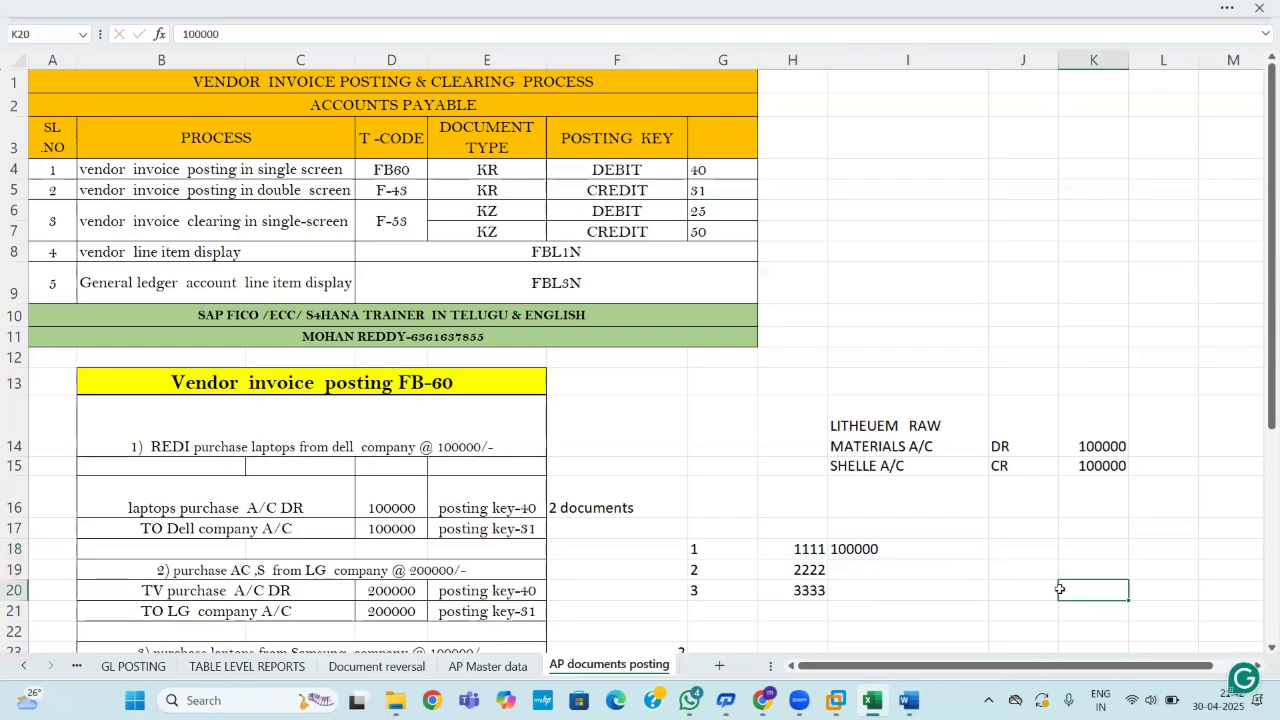
click(942, 568)
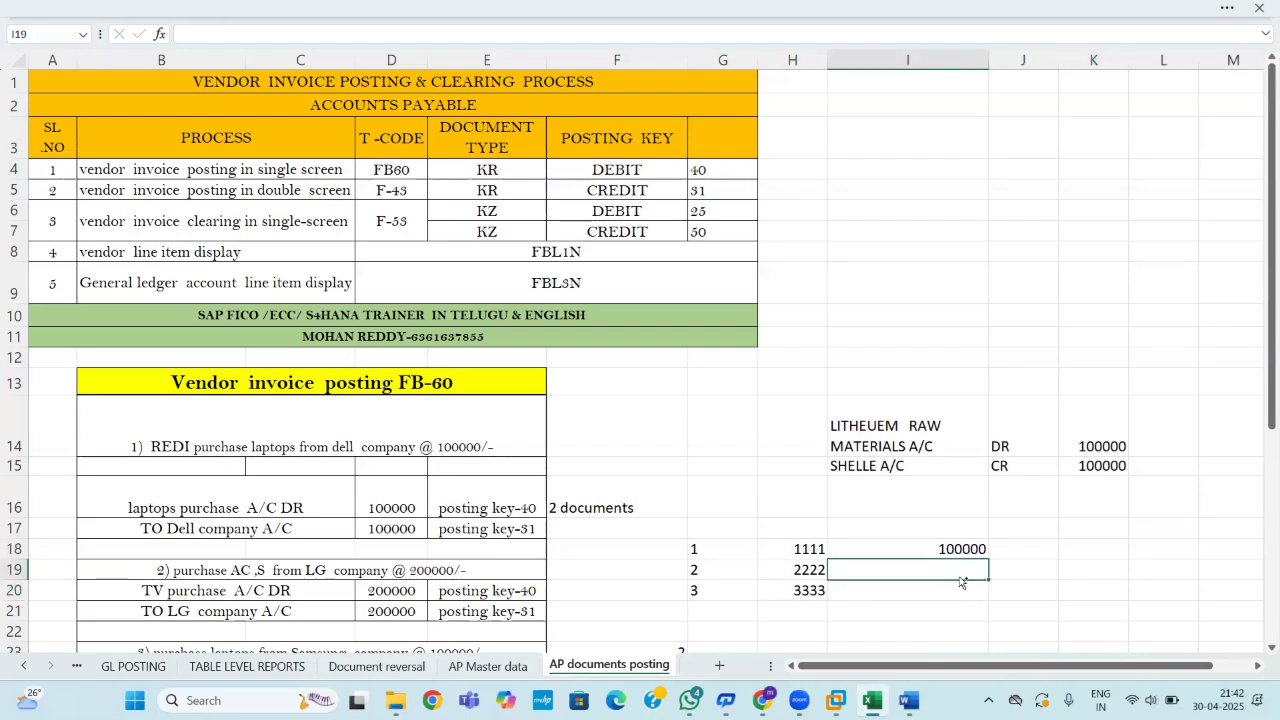
text(The entry 1100  is missing in table T043G)
key(Delete)
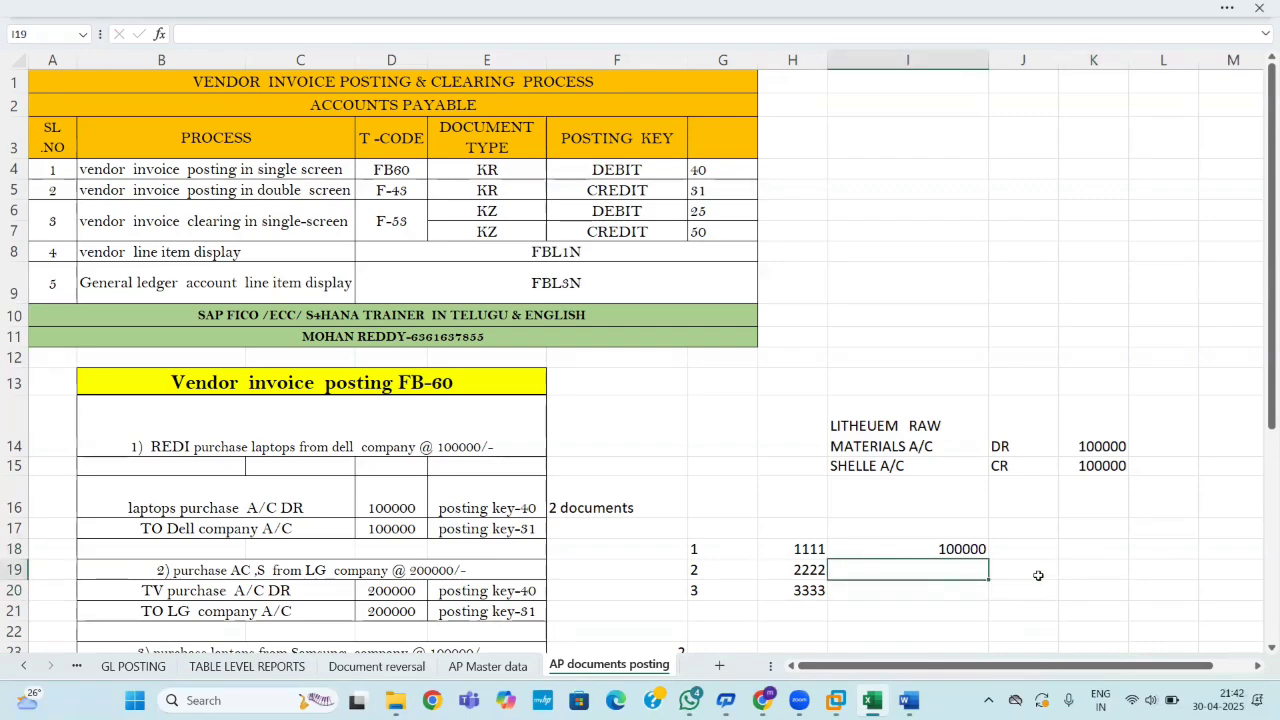
click(965, 543)
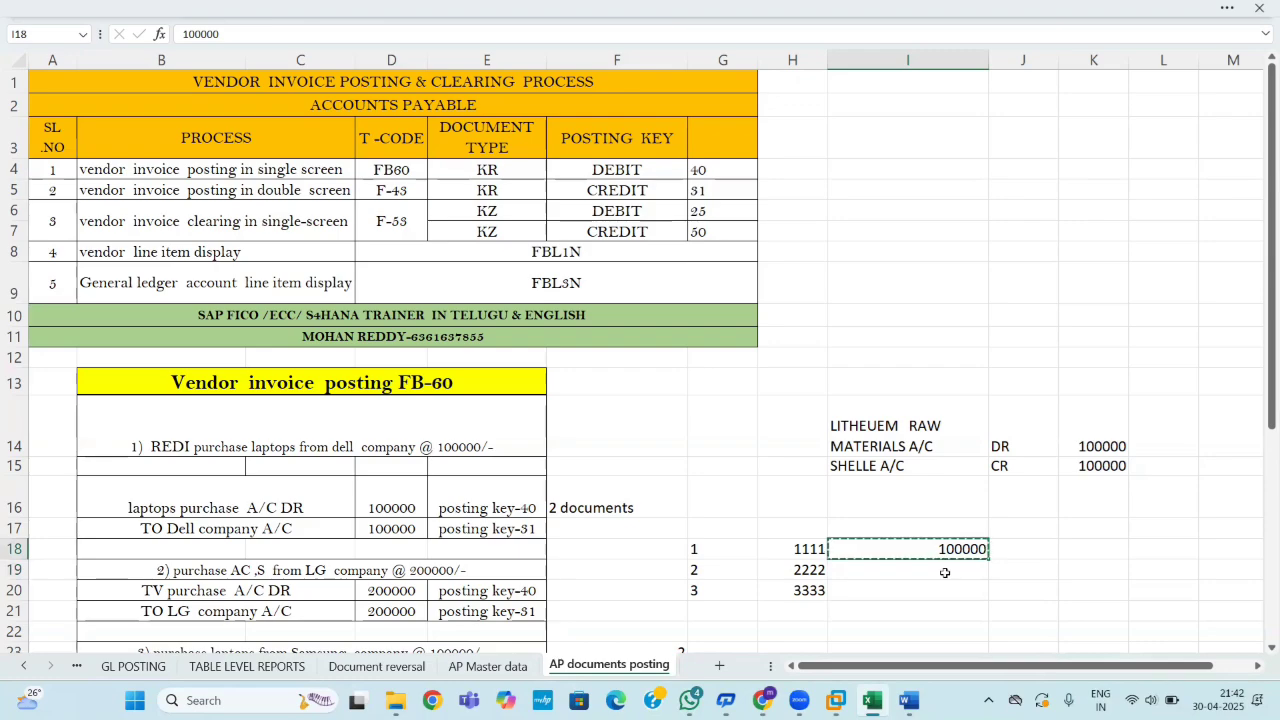
key(ctrl+c)
click(943, 572)
key(ctrl+v)
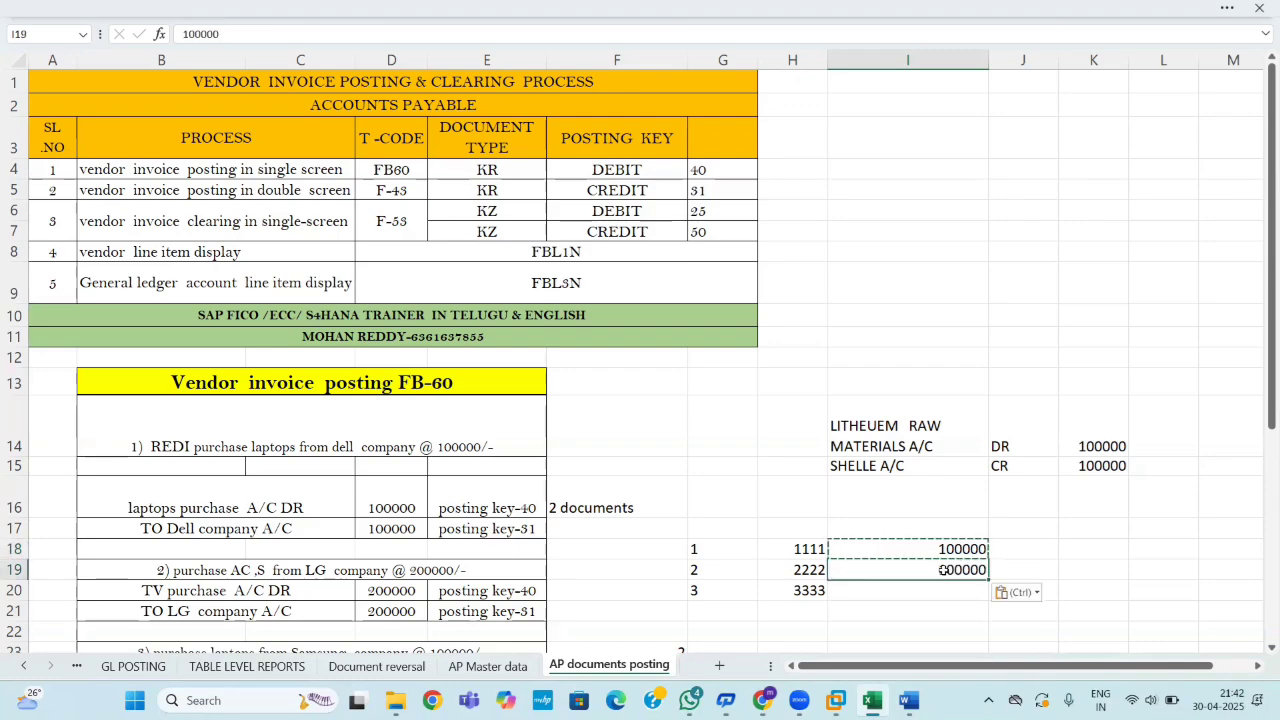
click(938, 592)
key(ctrl+v)
key(Escape)
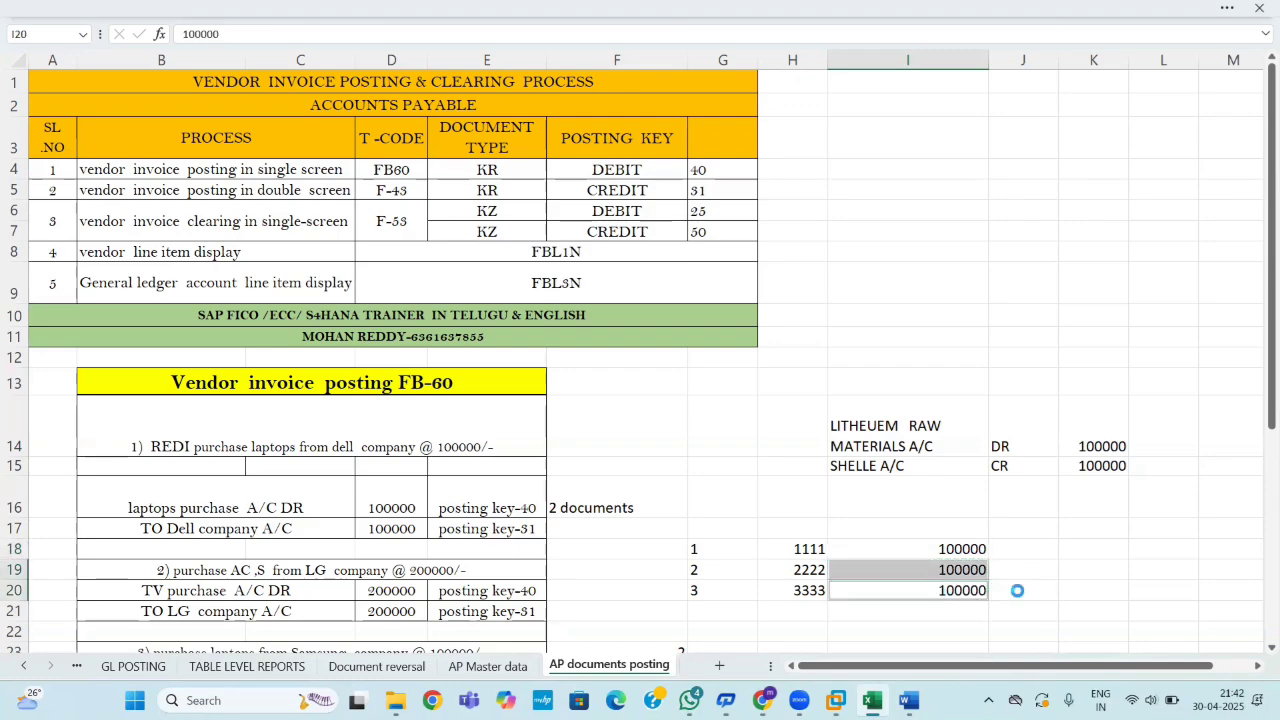
click(1105, 587)
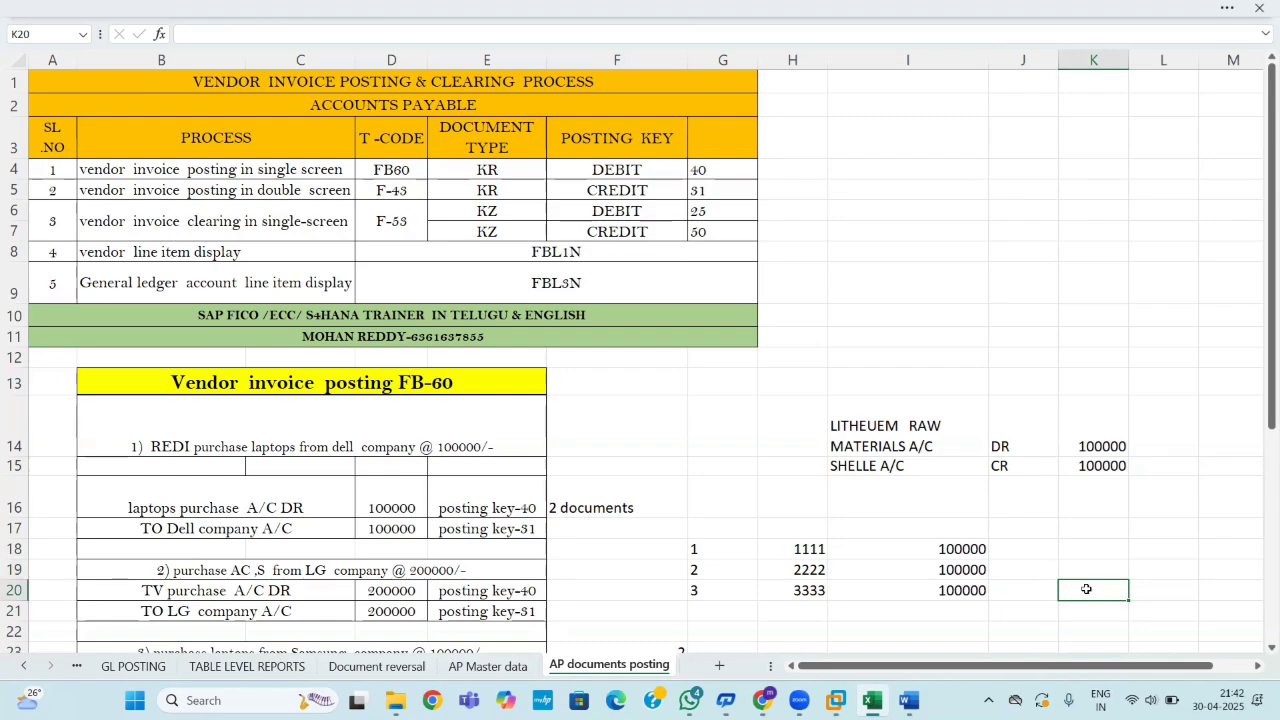
Label cell J17 as STAND.
click(1021, 526)
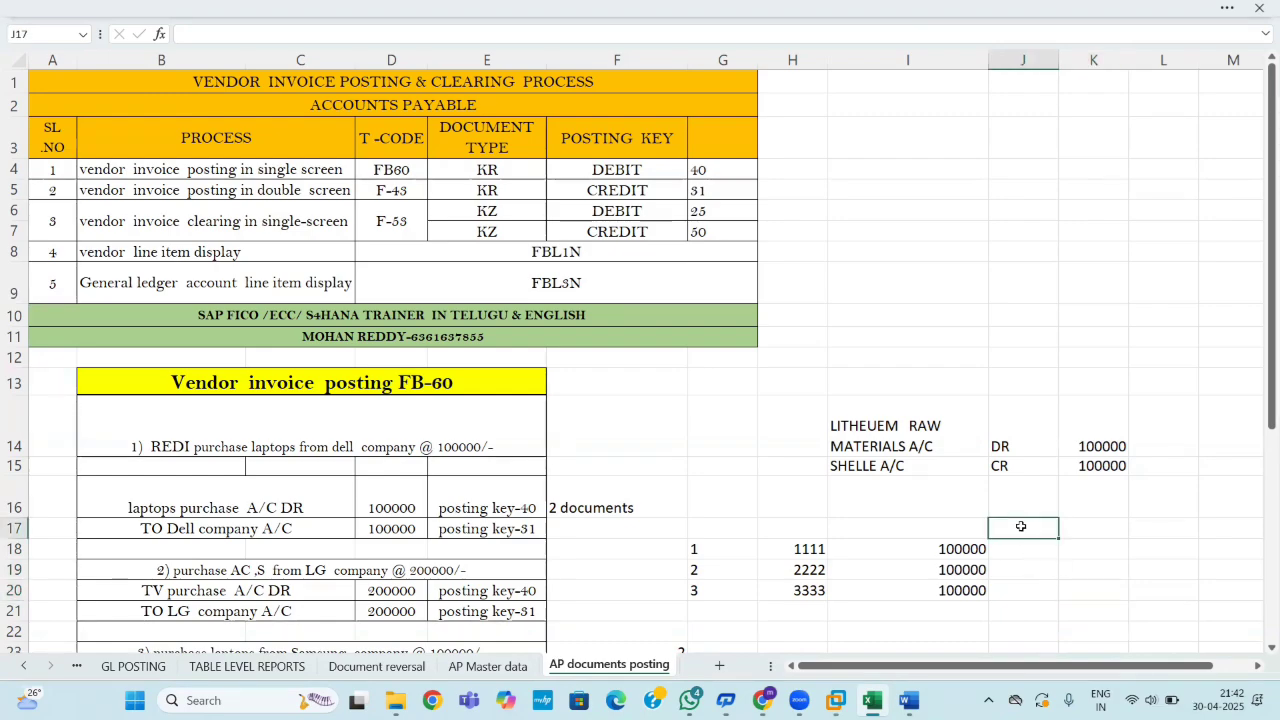
text(STAND)
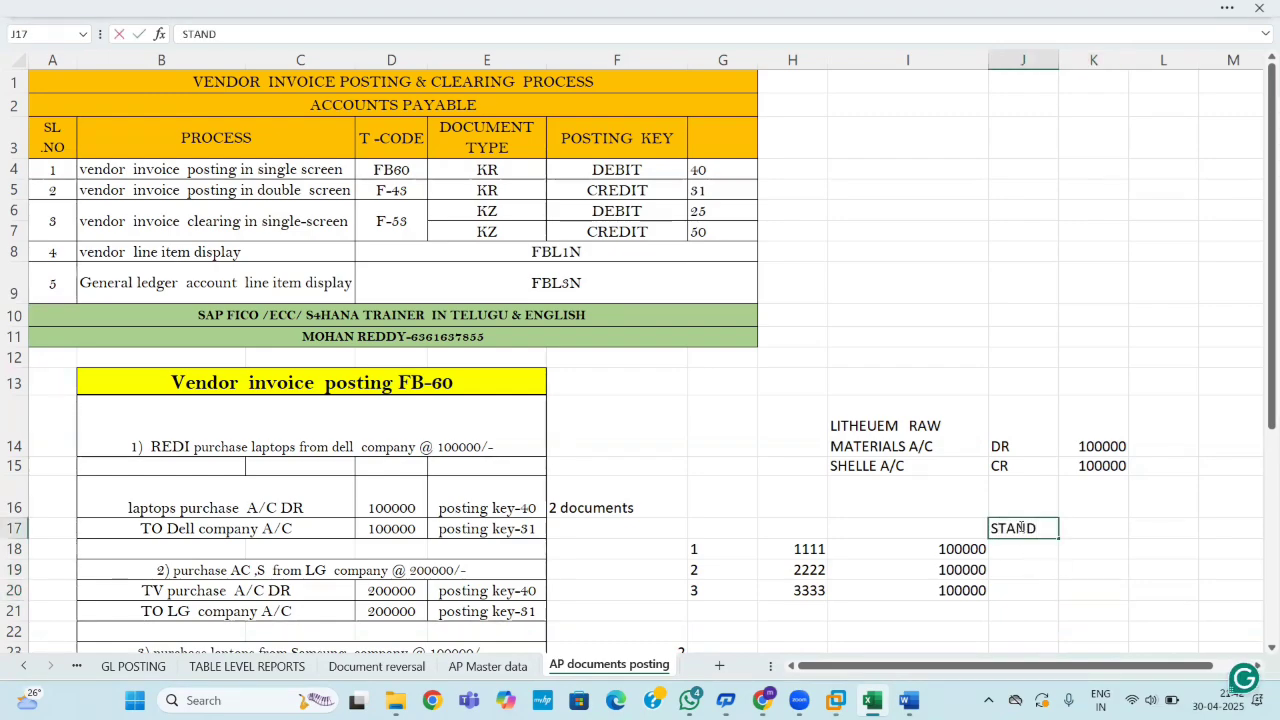
click(1140, 611)
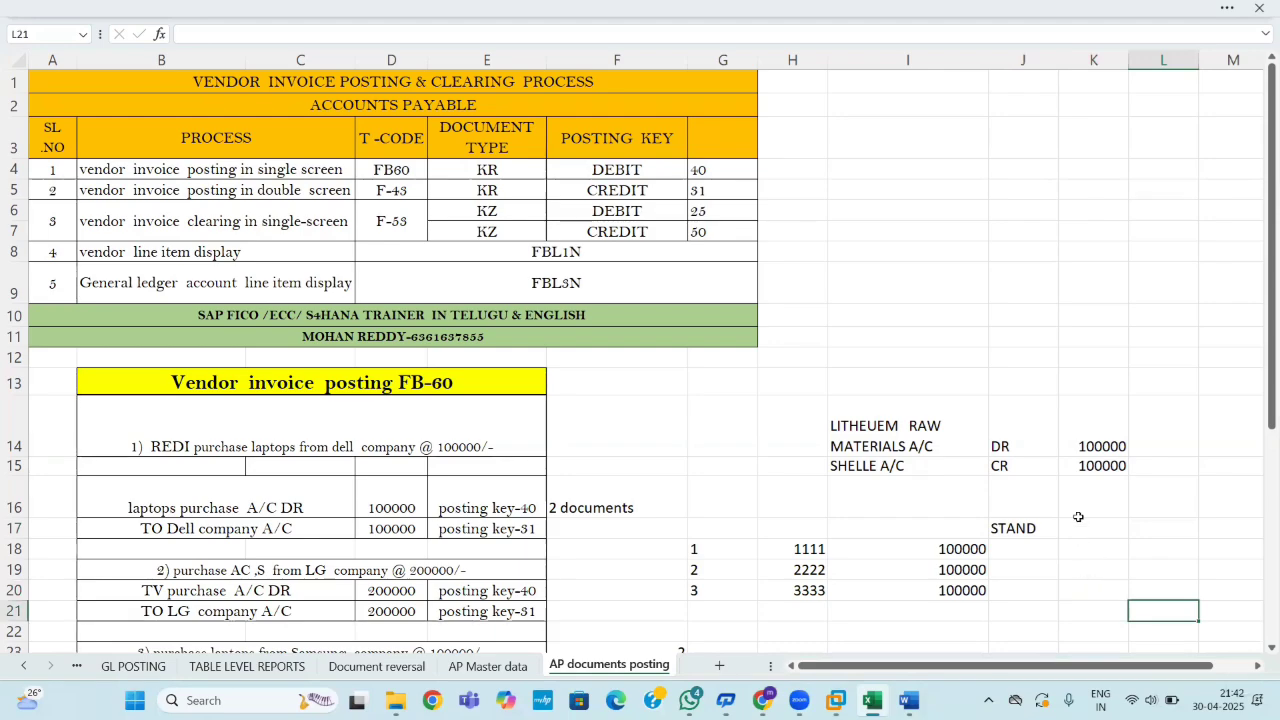
Put the 100000 amounts from I18:I20 into J18:J20.
click(1009, 548)
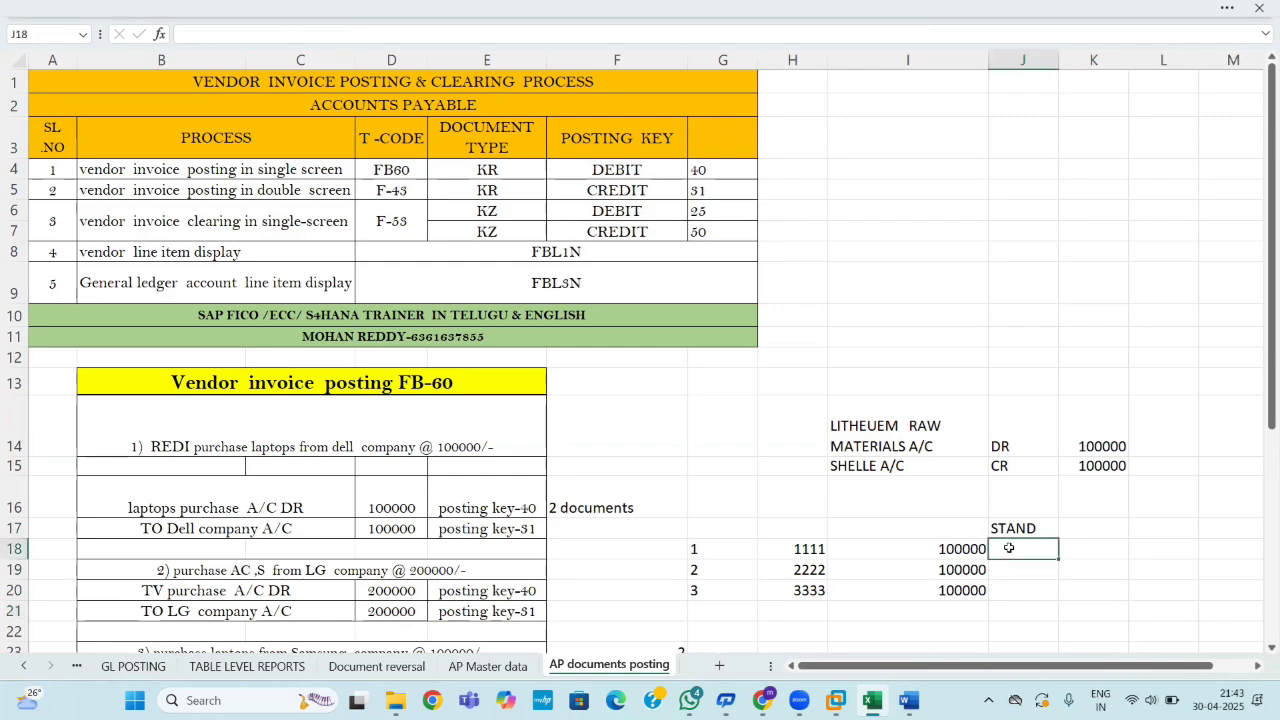
text(100000)
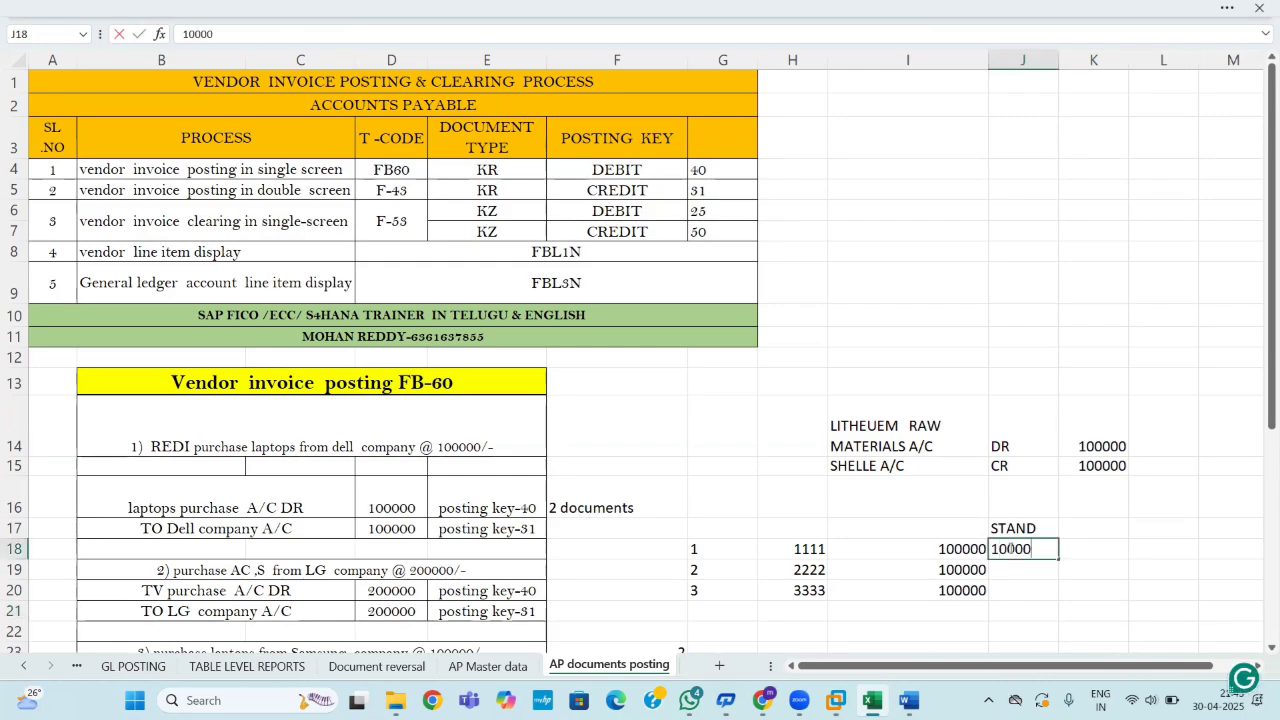
click(1165, 602)
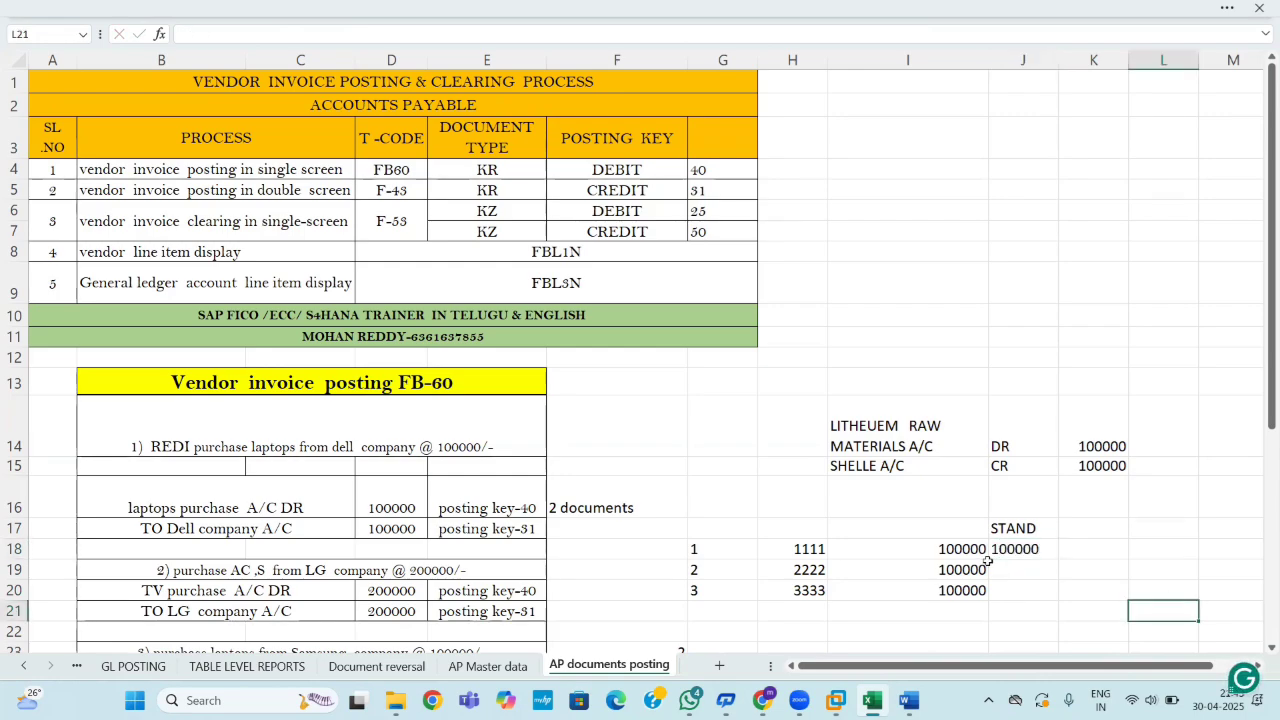
drag(958, 549, 962, 580)
key(ctrl+c)
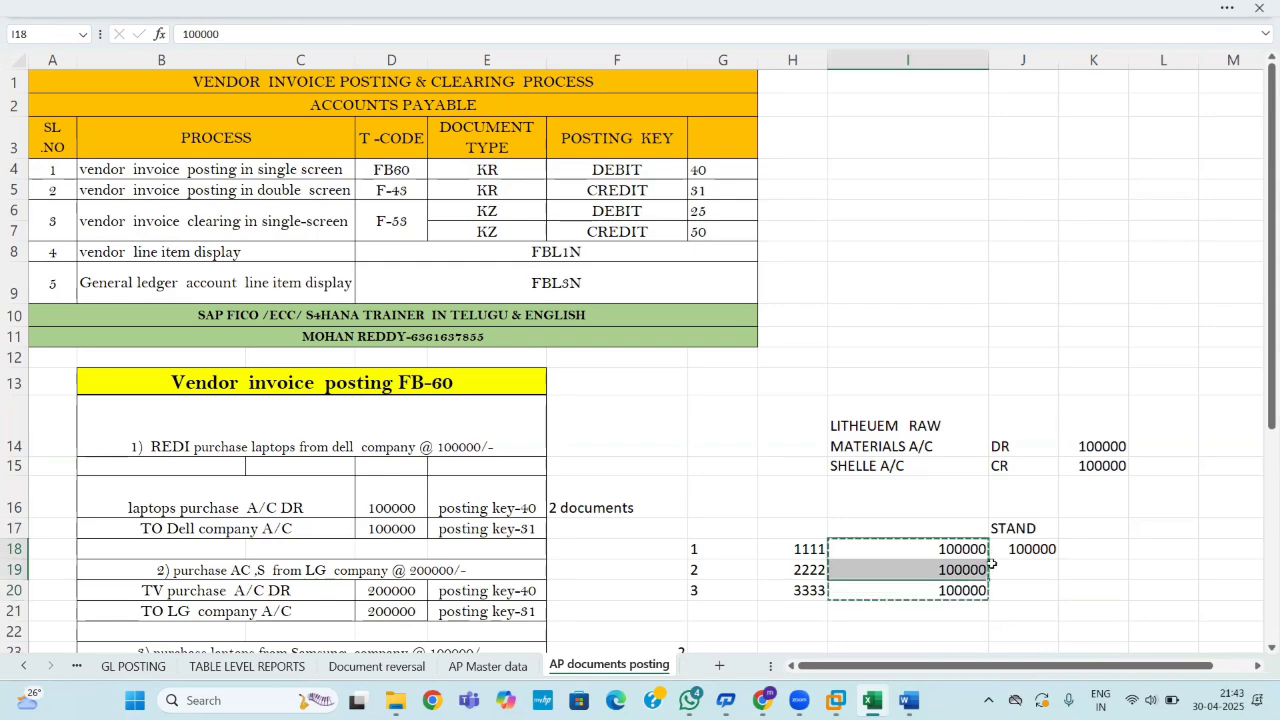
click(1012, 550)
key(ctrl+v)
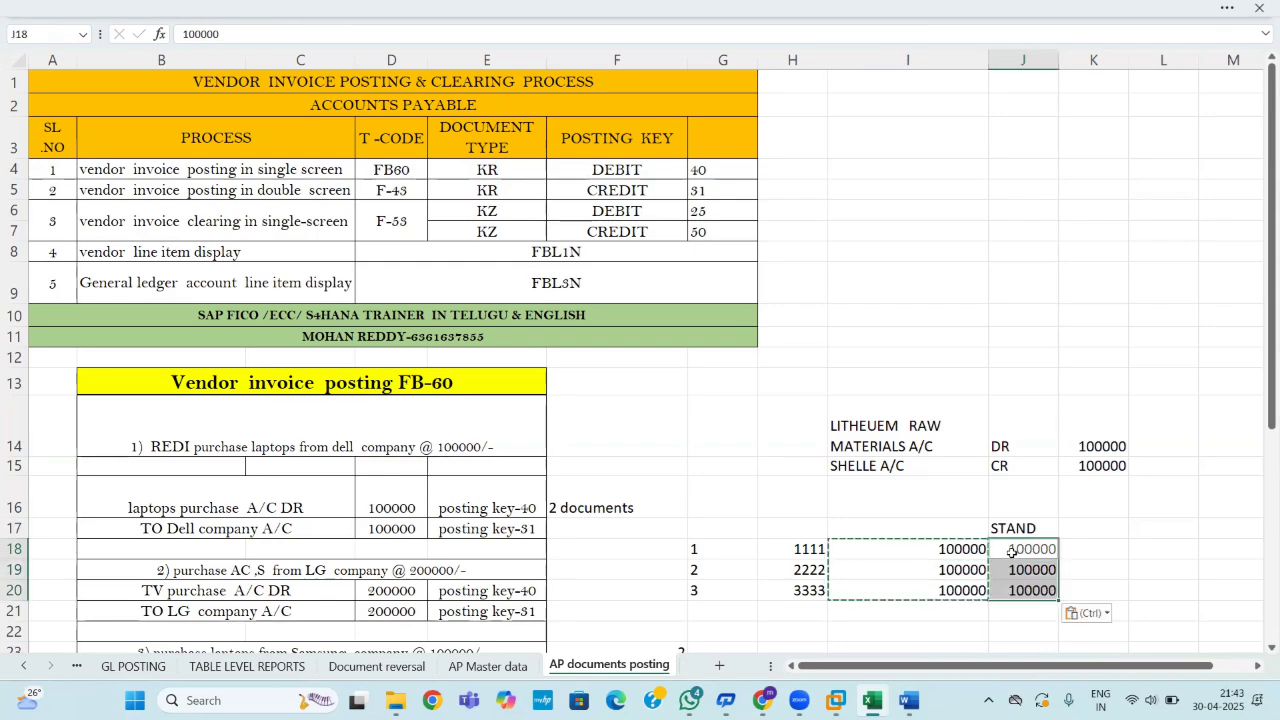
ctrl+click(1012, 550)
key(Escape)
click(1102, 584)
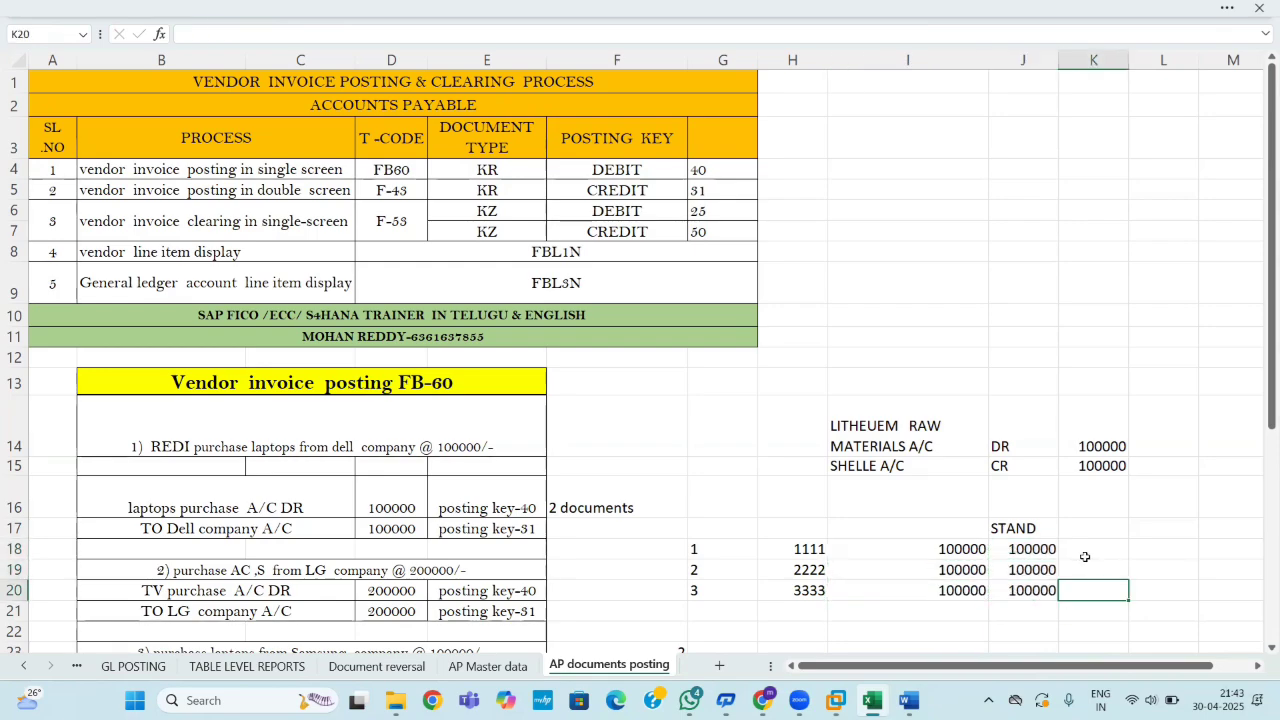
Fill K18:K20 with 0.
click(1080, 544)
text(0)
key(Return)
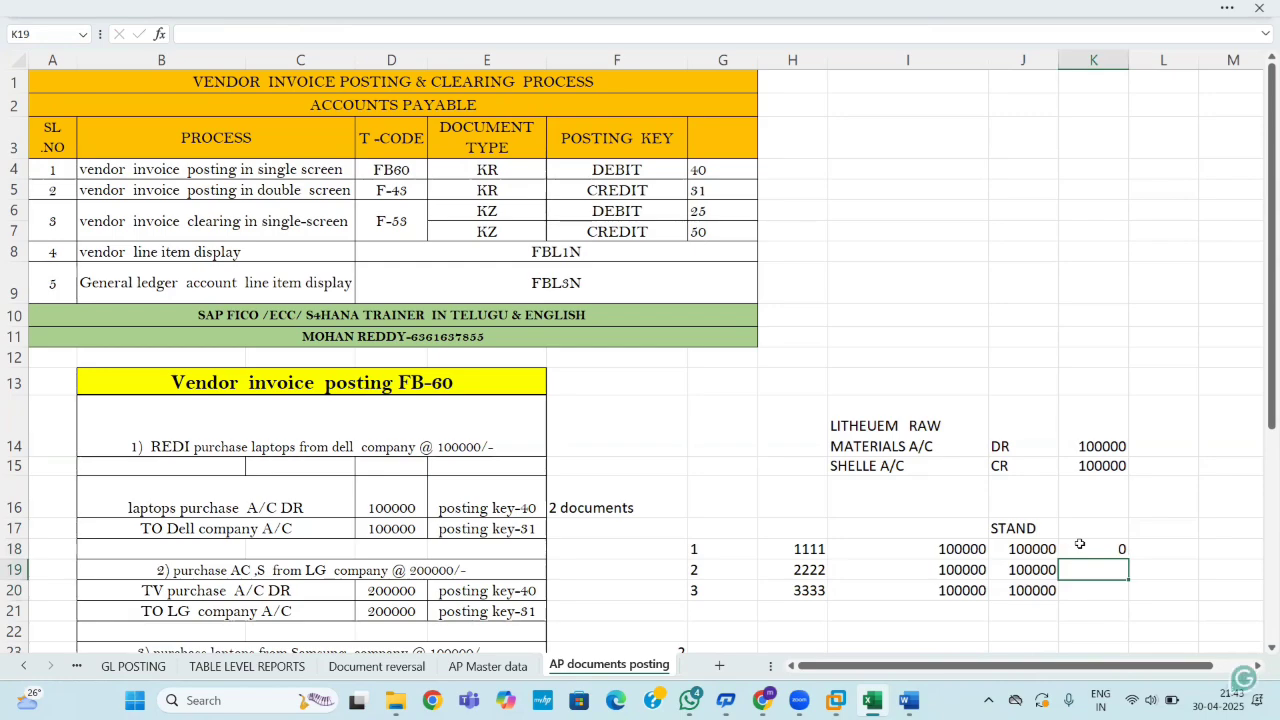
key(ctrl+c)
click(1089, 549)
key(ctrl+c)
drag(1089, 549, 1092, 591)
key(ctrl+v)
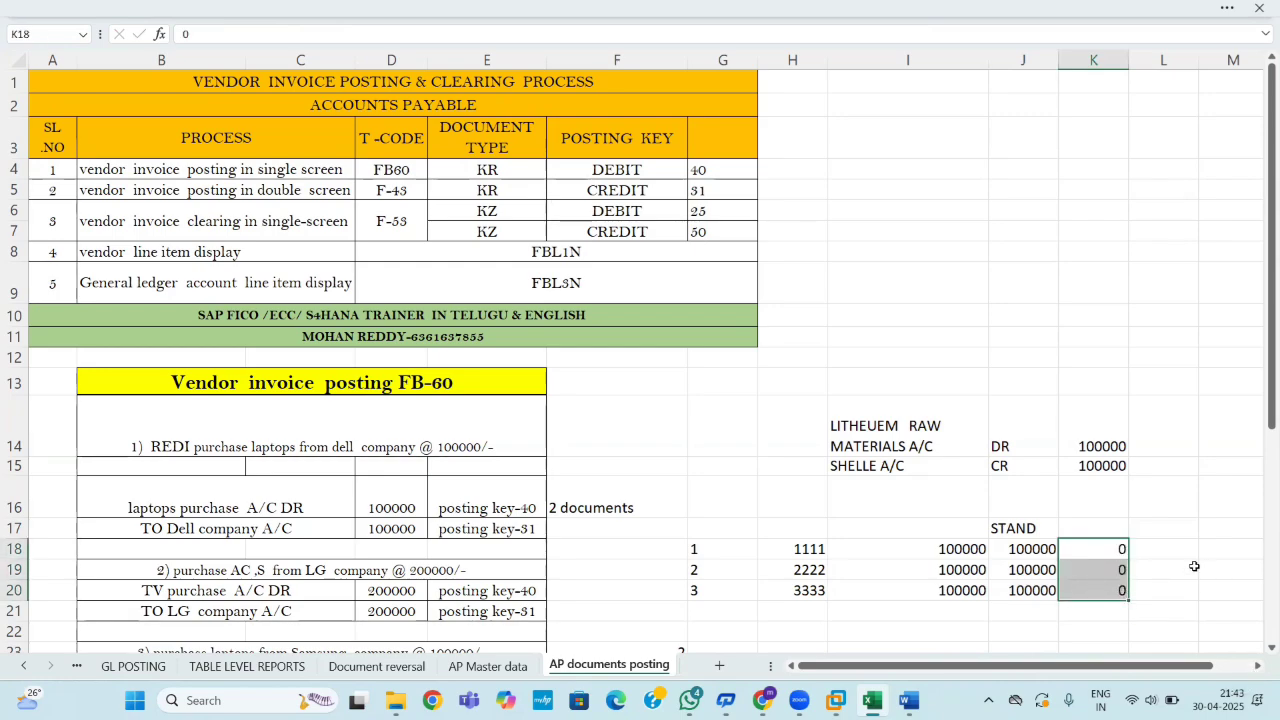
click(1192, 566)
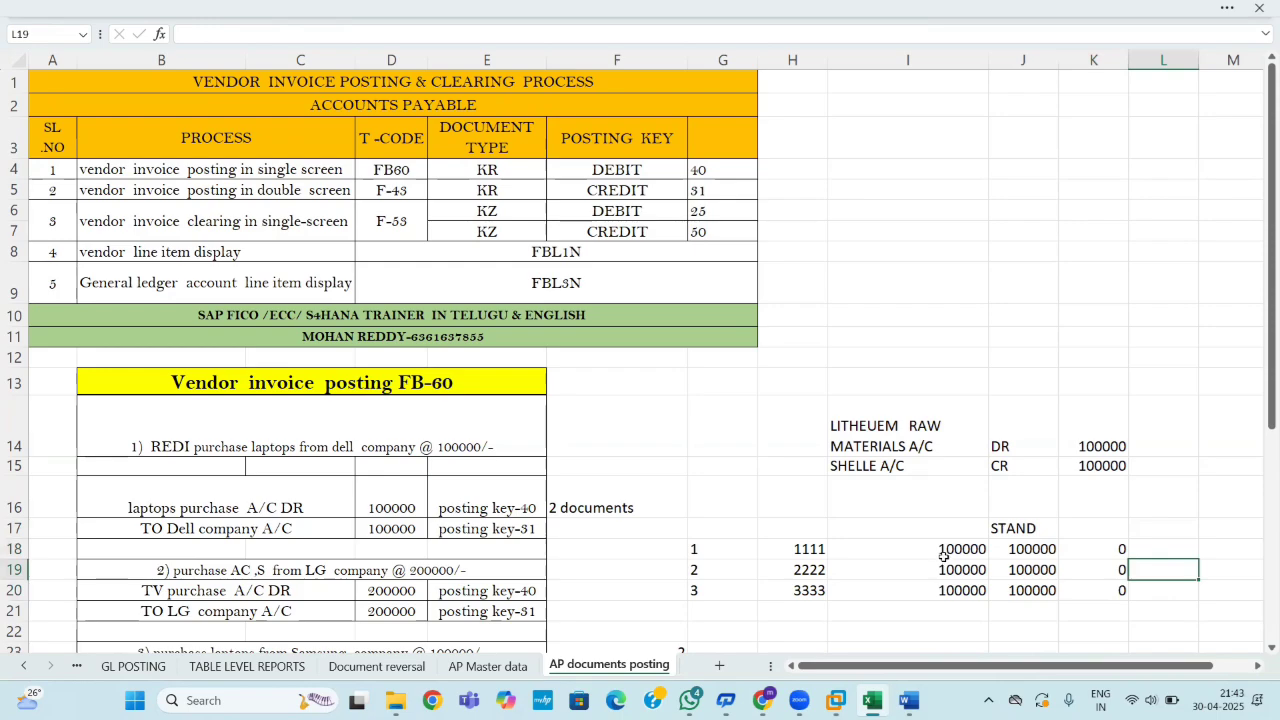
Copy the 100000 amounts from I18:I20 into L18:L20.
drag(951, 551, 950, 591)
key(ctrl+c)
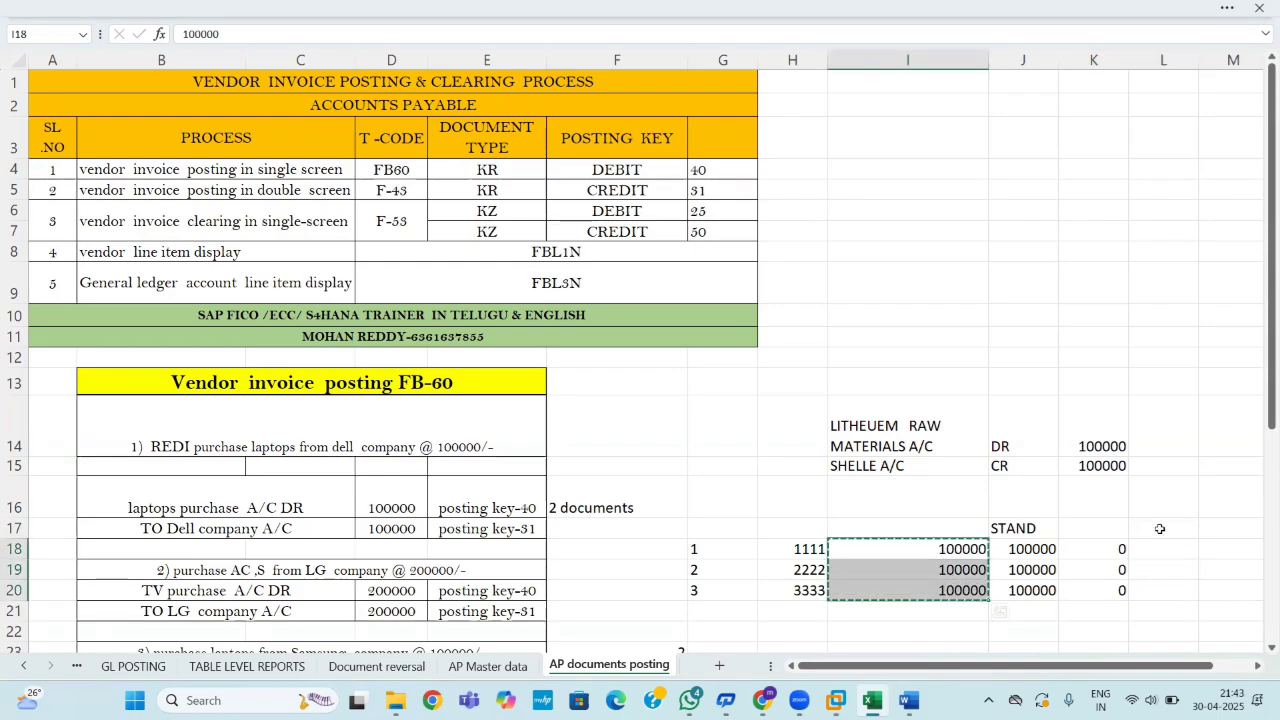
click(1152, 549)
key(ctrl+v)
key(Escape)
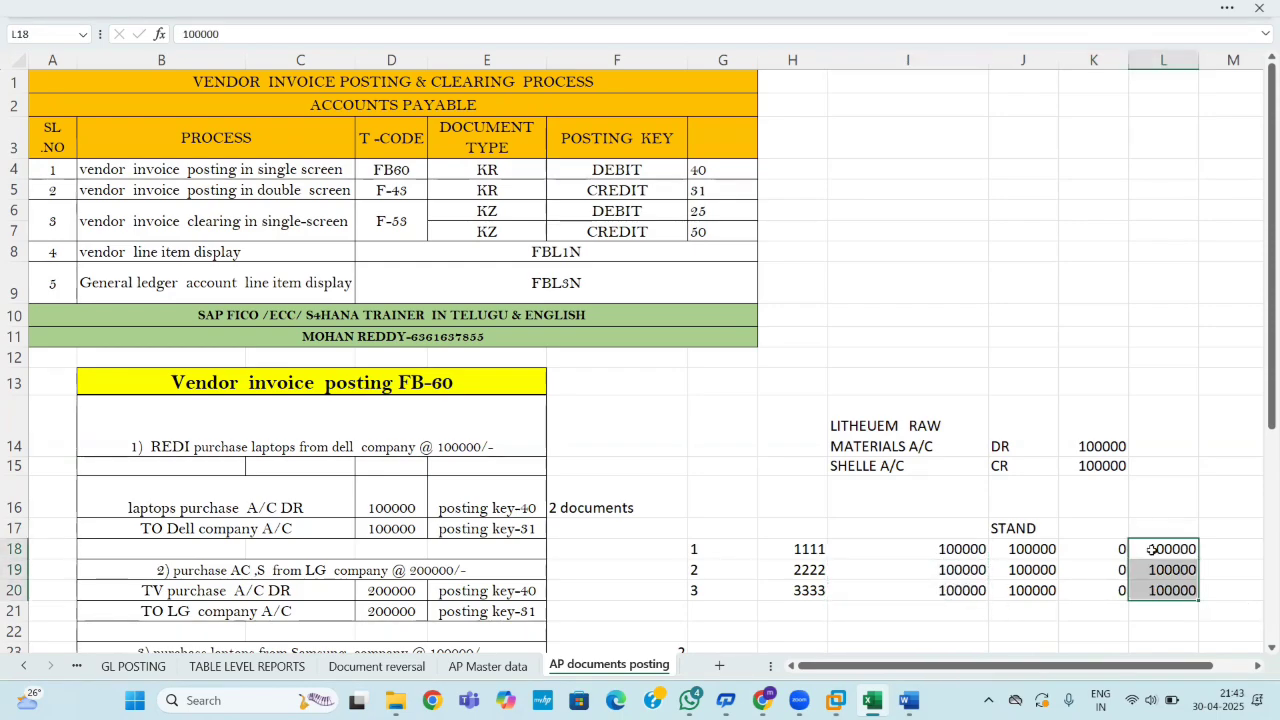
drag(1167, 665, 1228, 651)
Enter 50000, 60000 and 40000 in M18, M19 and M20, then select I17:K20.
click(1194, 548)
text(50000)
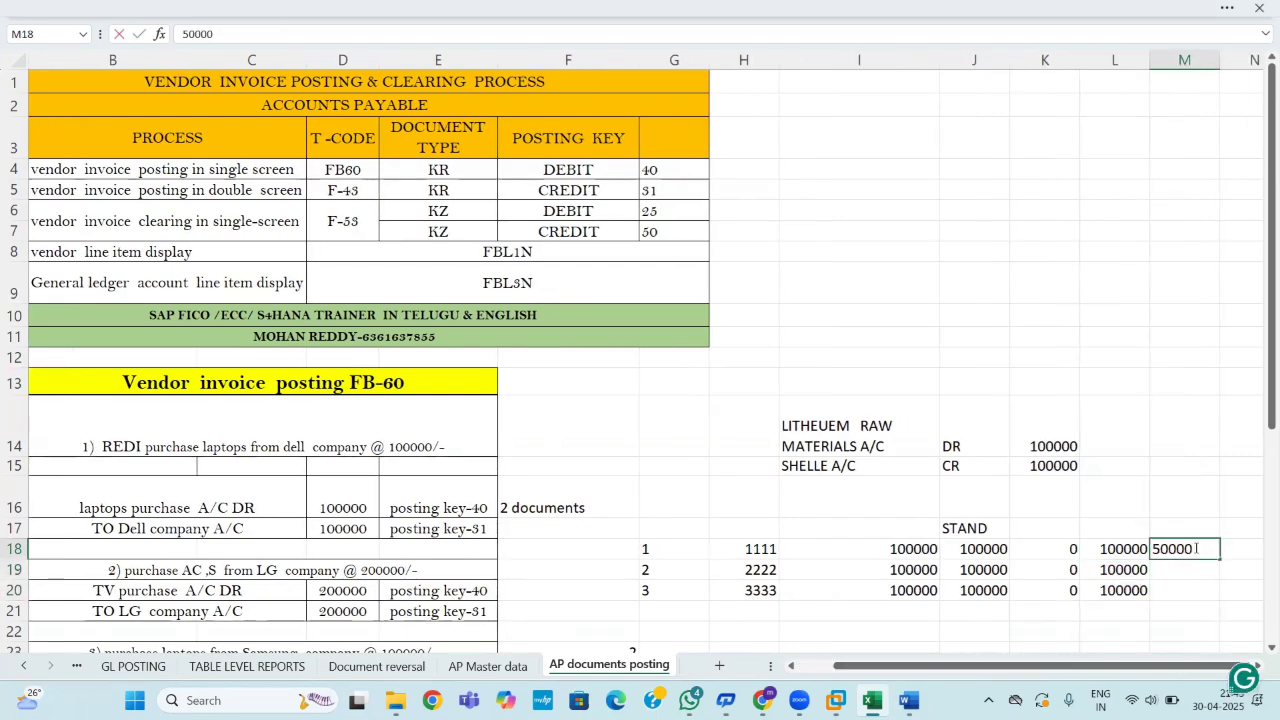
key(Return)
text(60000)
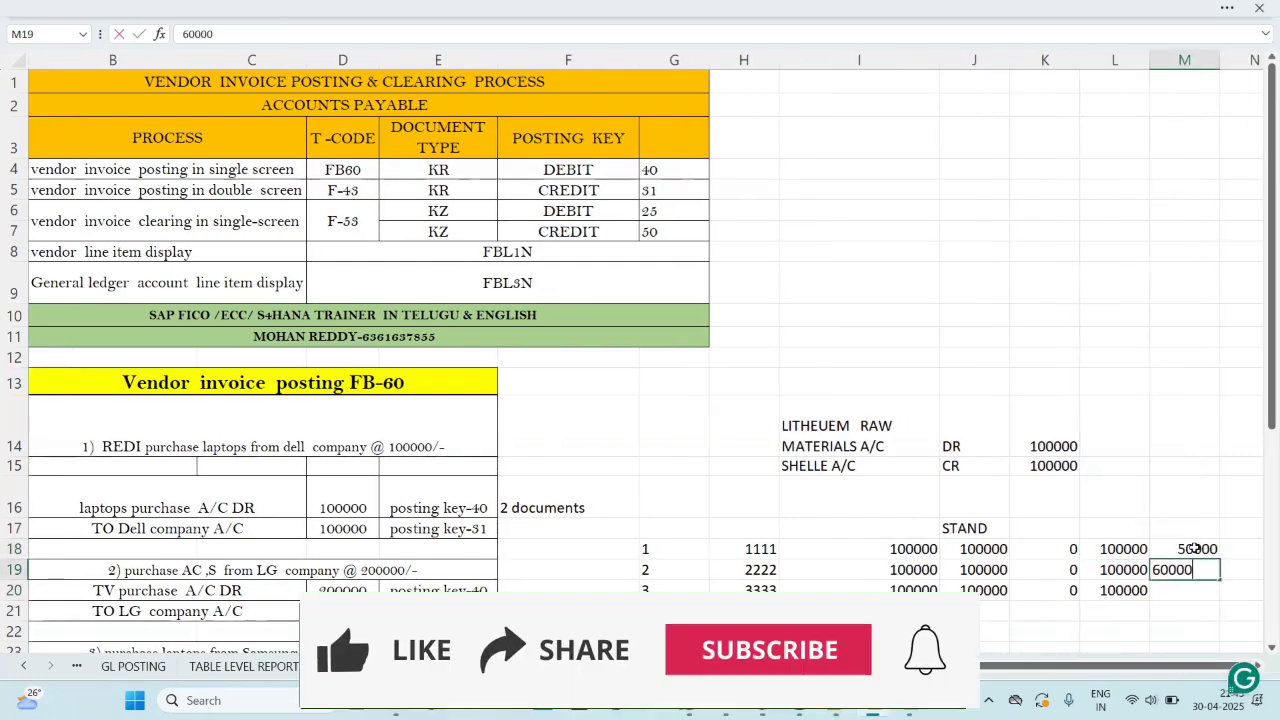
key(Return)
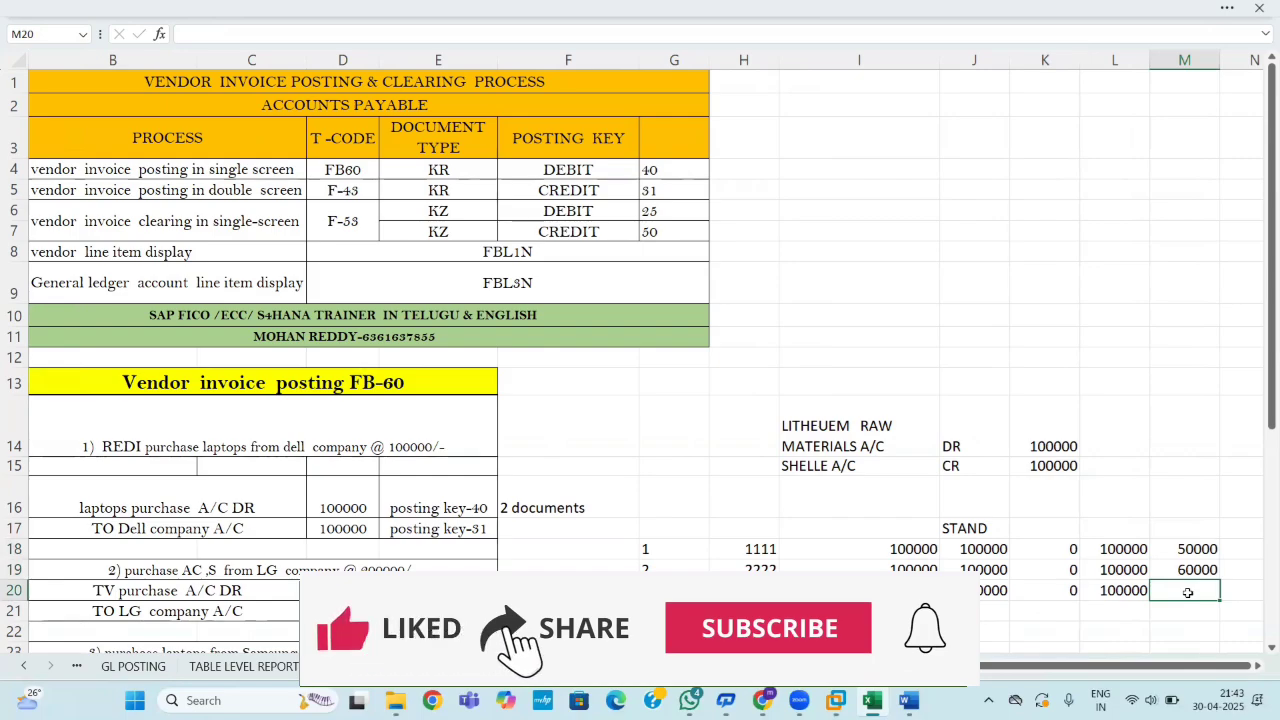
text(40000)
key(Return)
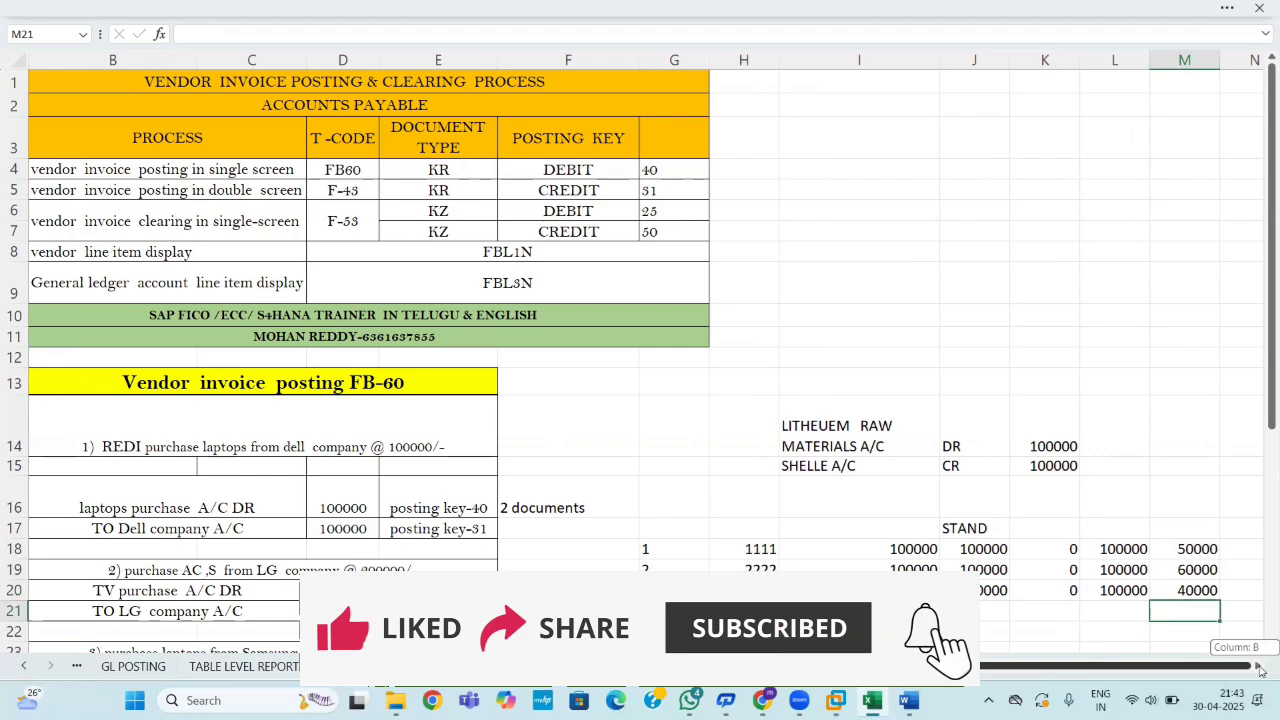
drag(894, 525, 1070, 592)
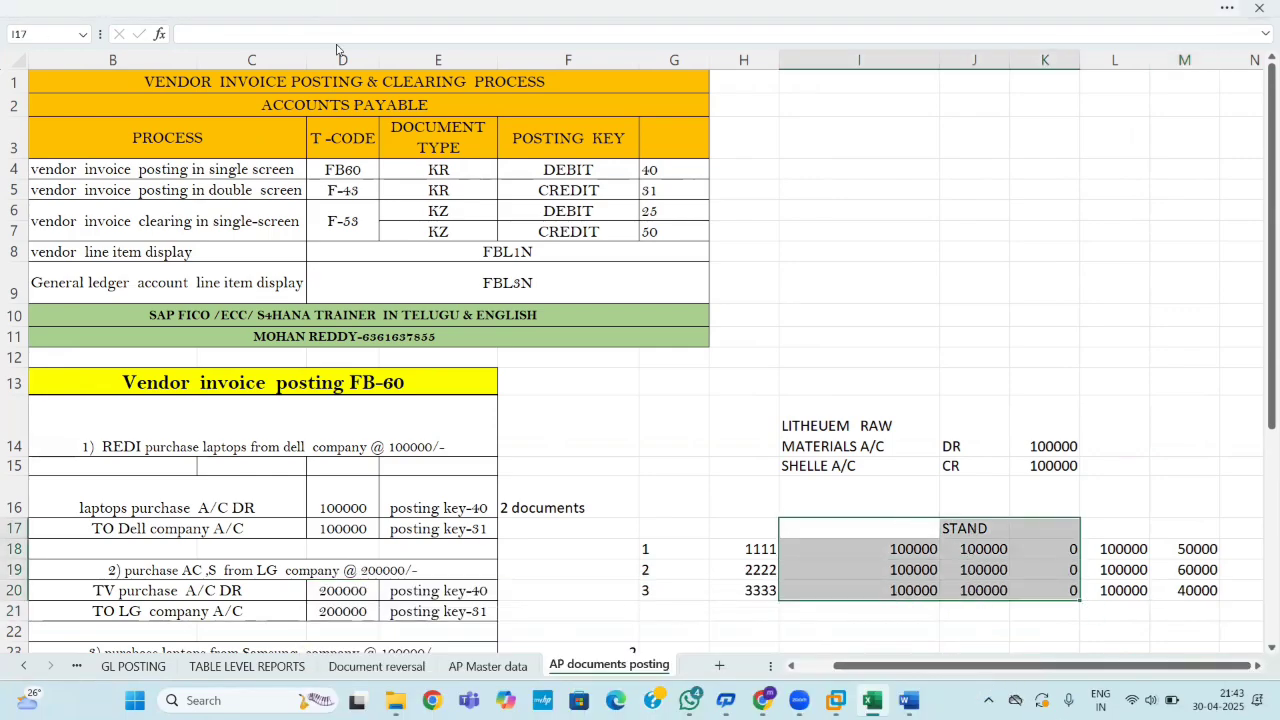
click(586, 8)
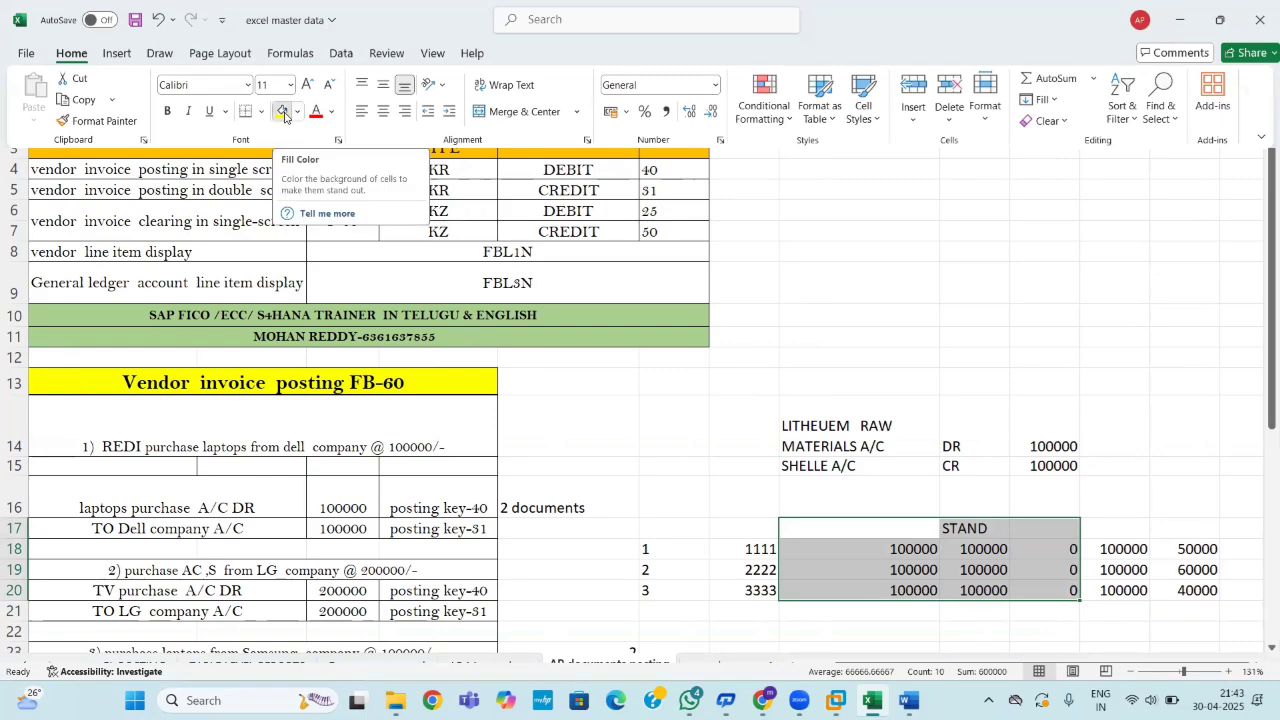
Fill the STAND block I17:K20 yellow and add the heading PAR in L17.
click(283, 112)
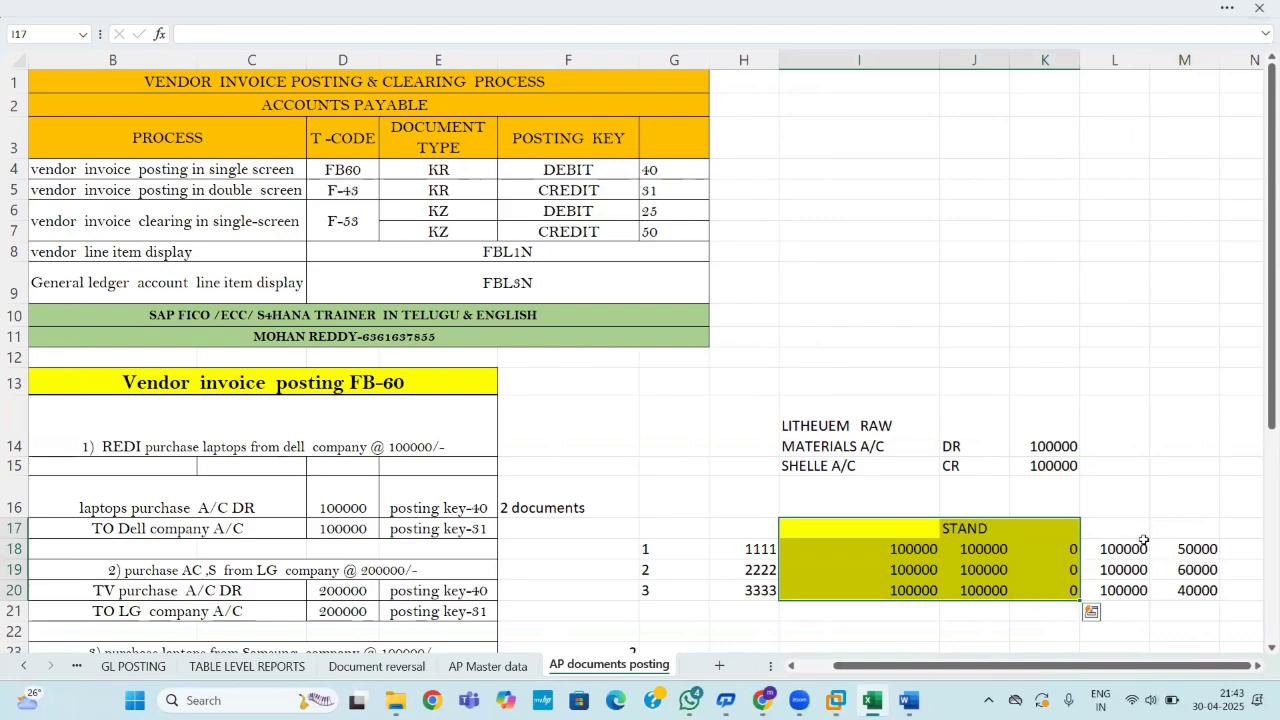
click(1126, 521)
text(PA)
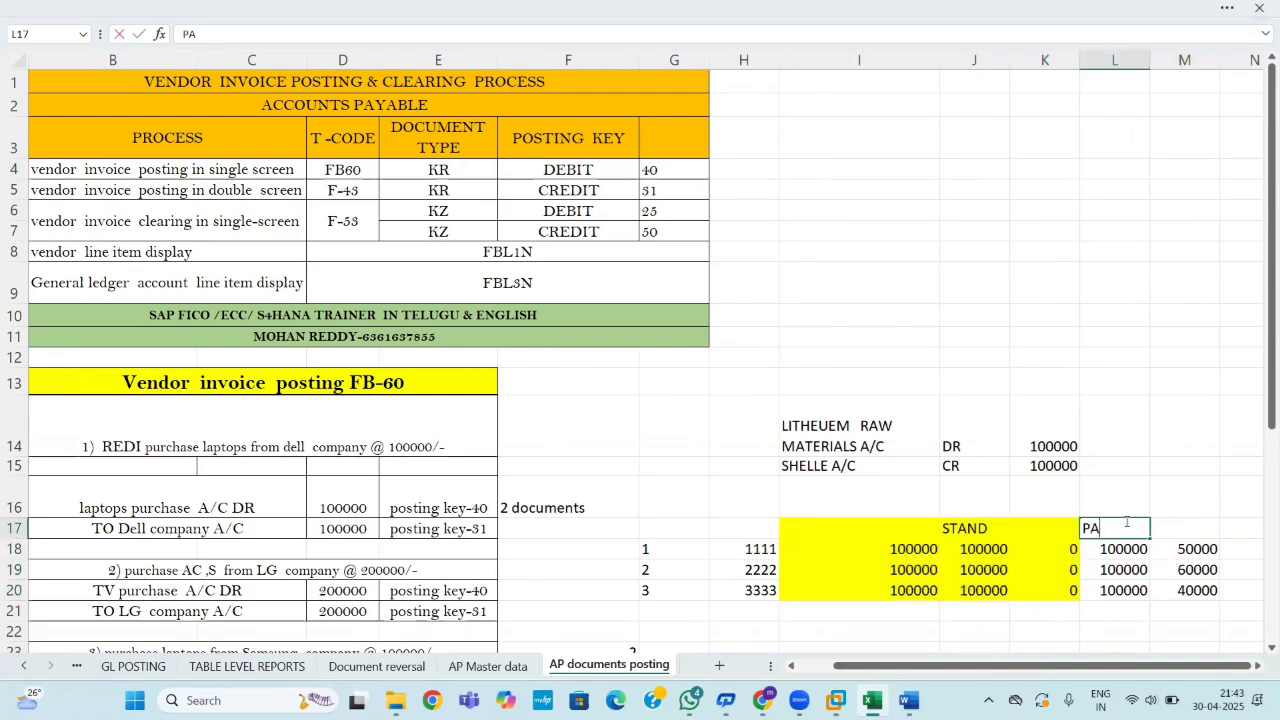
text(R)
drag(1161, 628, 1220, 670)
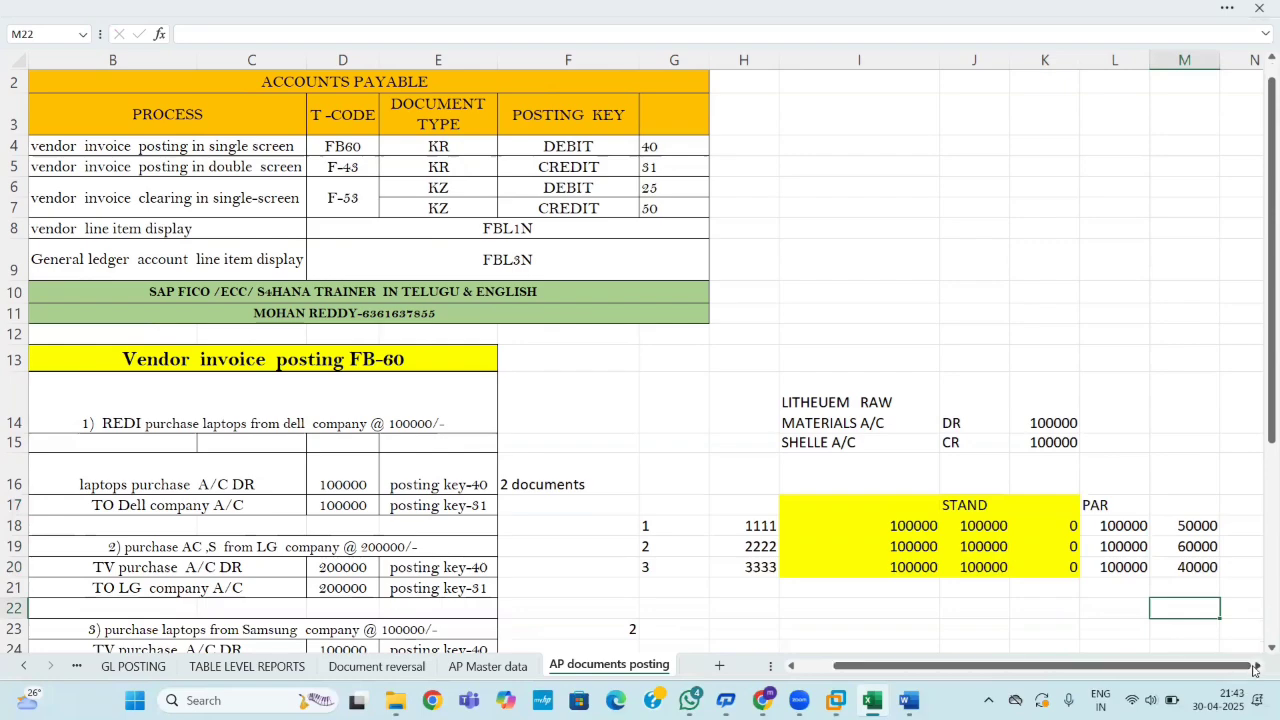
click(1255, 669)
Enter 50000 in N18.
click(1076, 527)
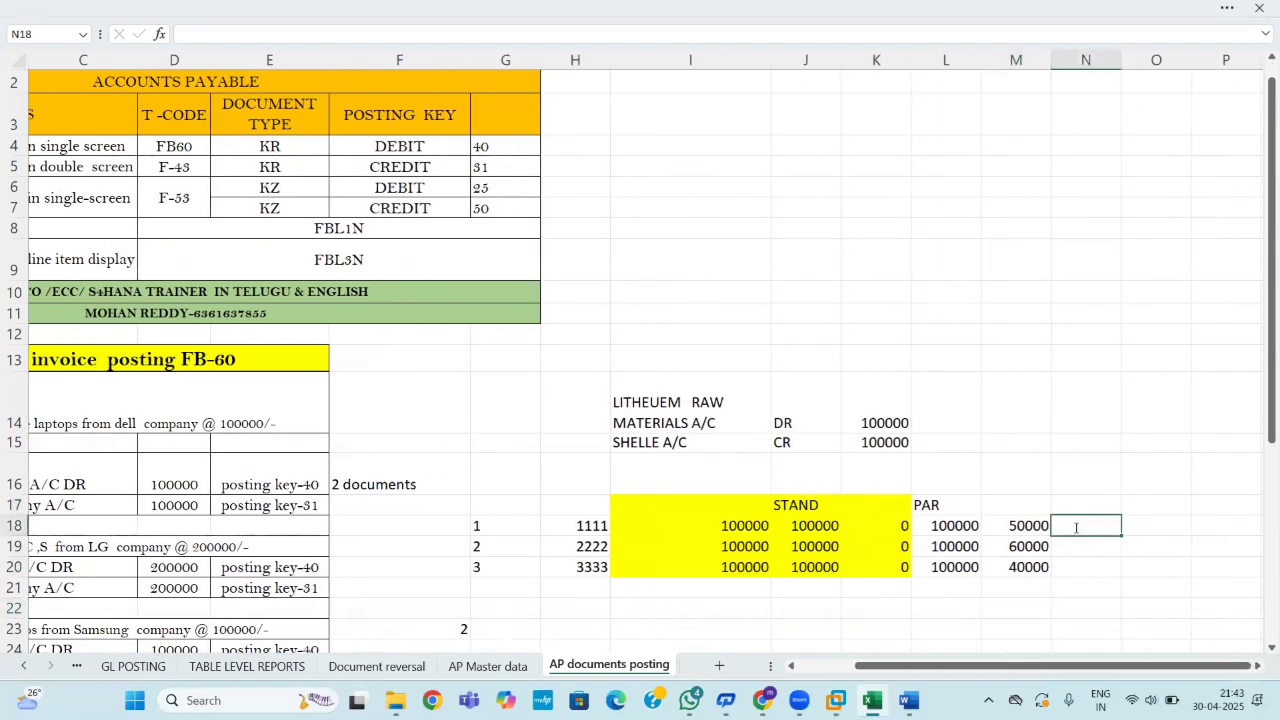
text(500000)
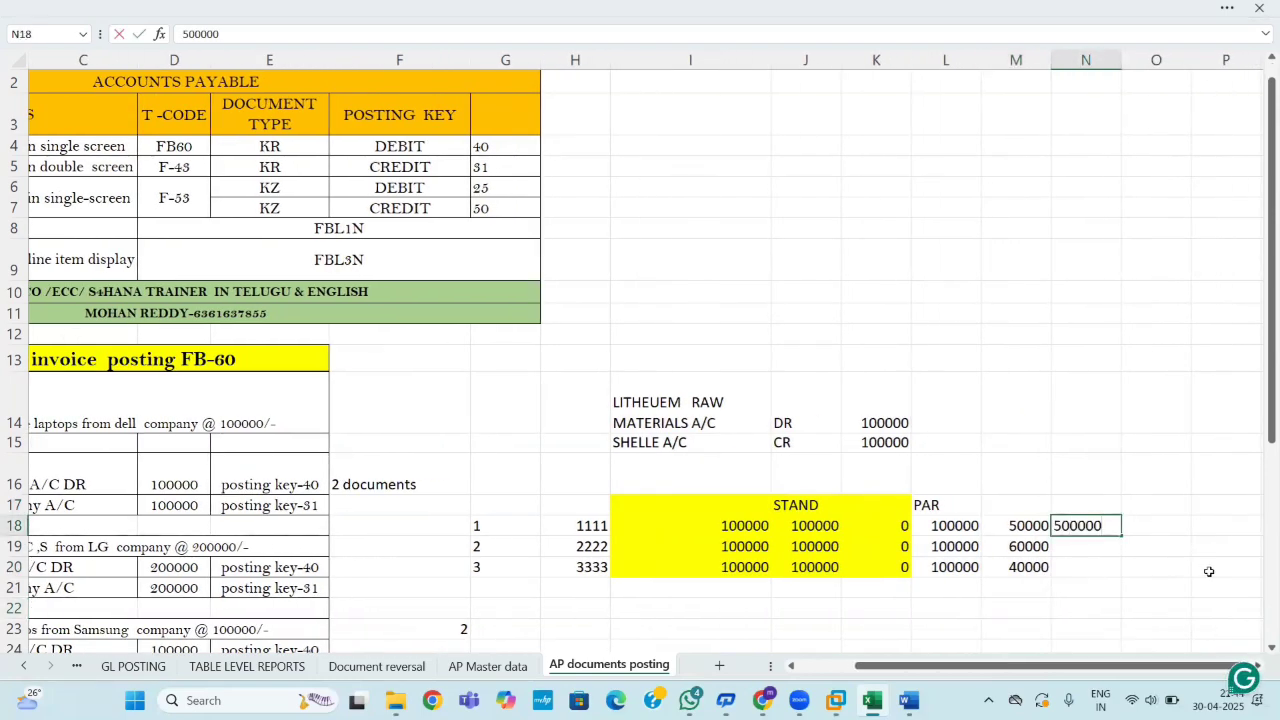
key(BackSpace)
click(1186, 592)
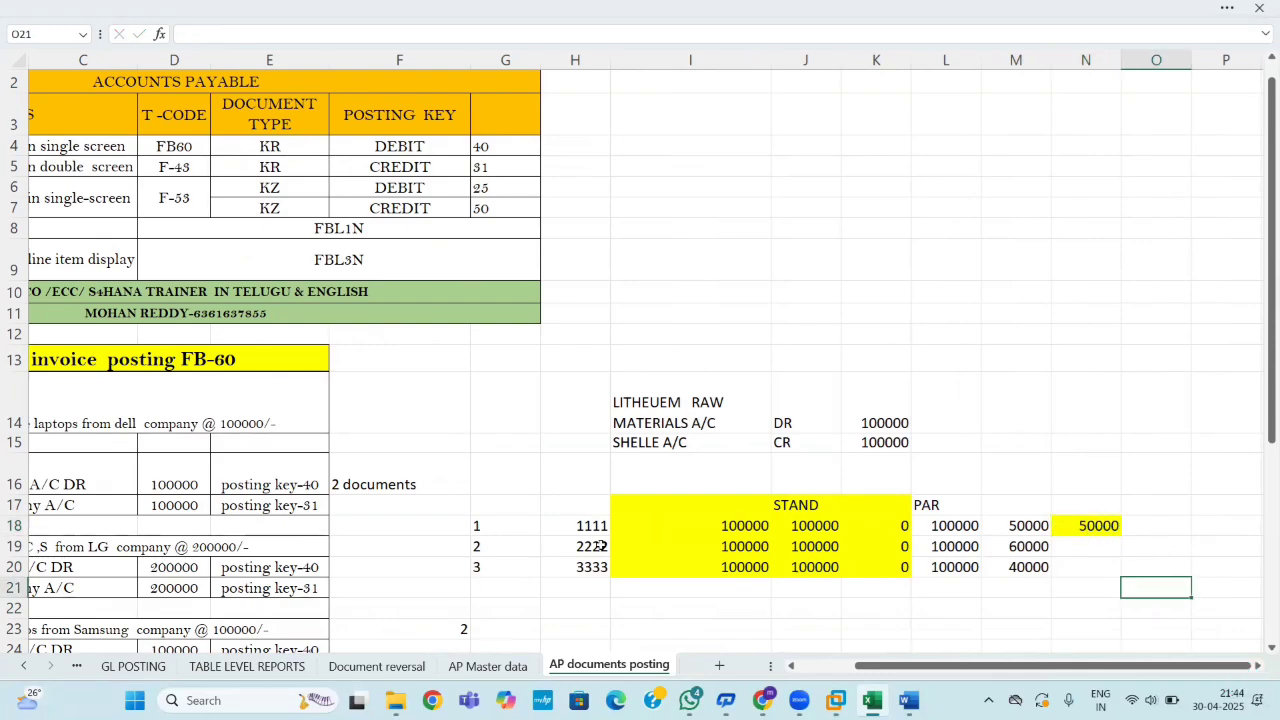
click(578, 525)
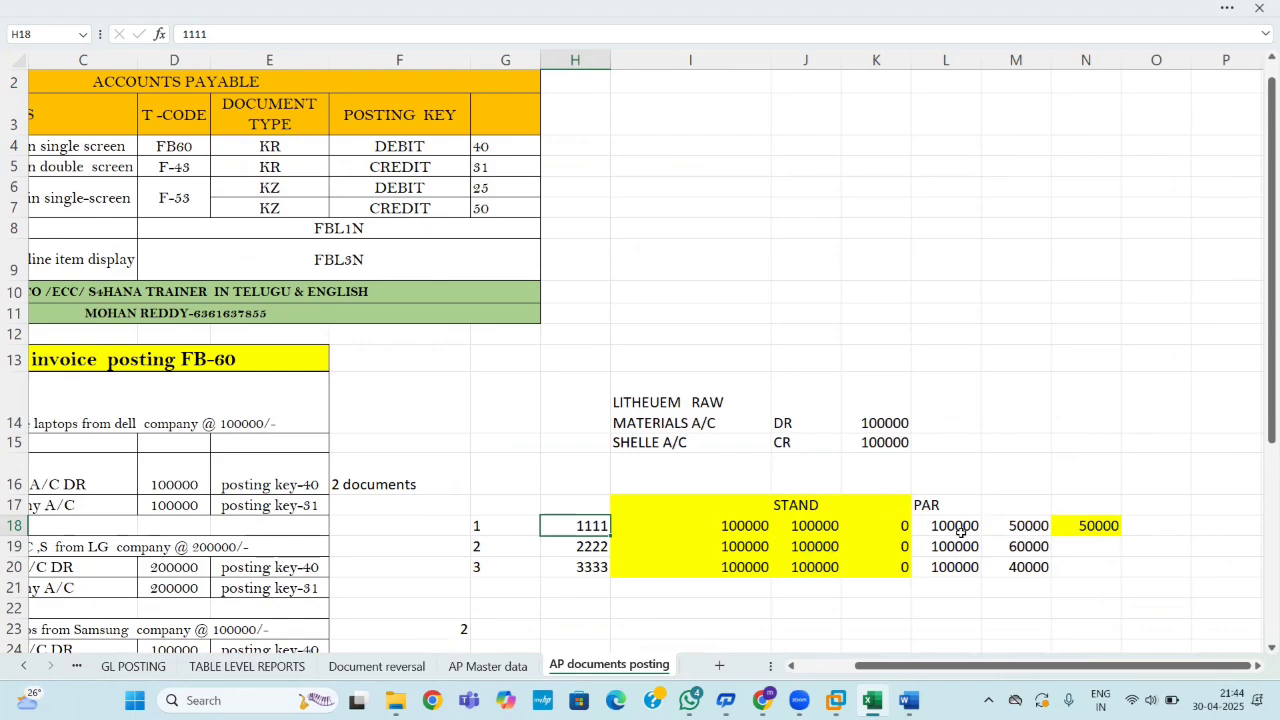
Add the heading PAID in M17.
click(1012, 508)
text(PAID)
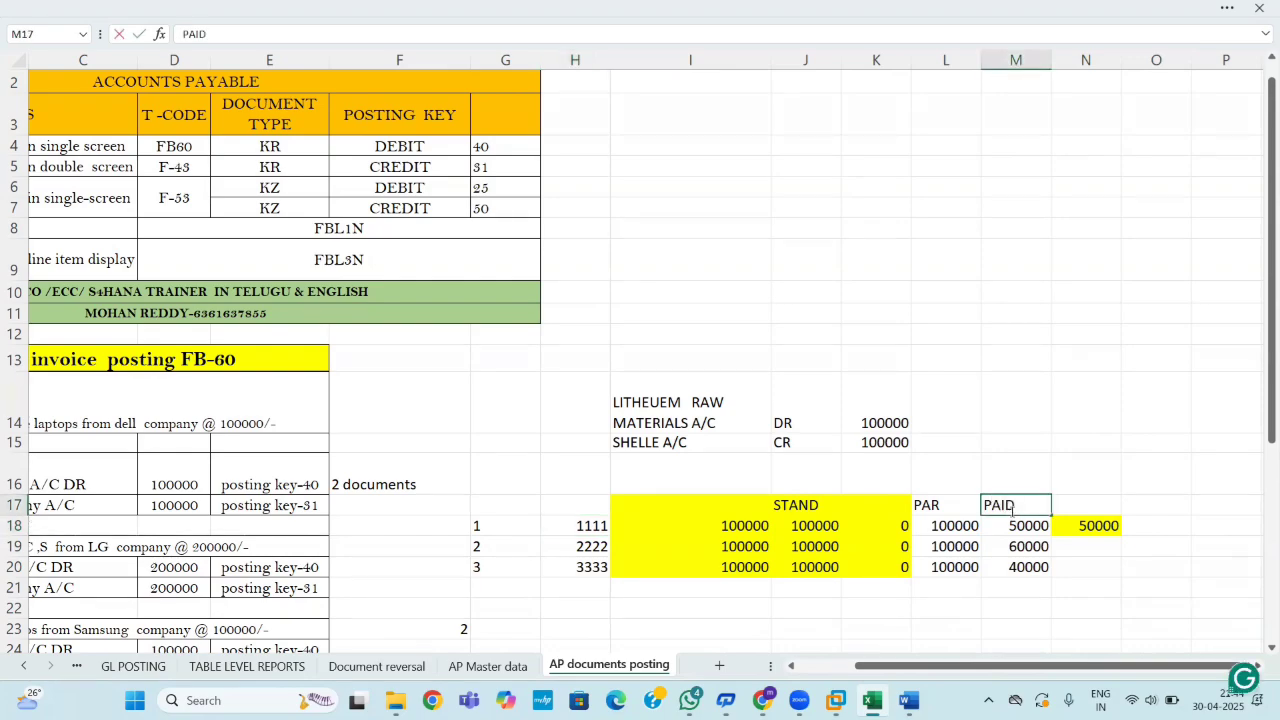
click(1184, 612)
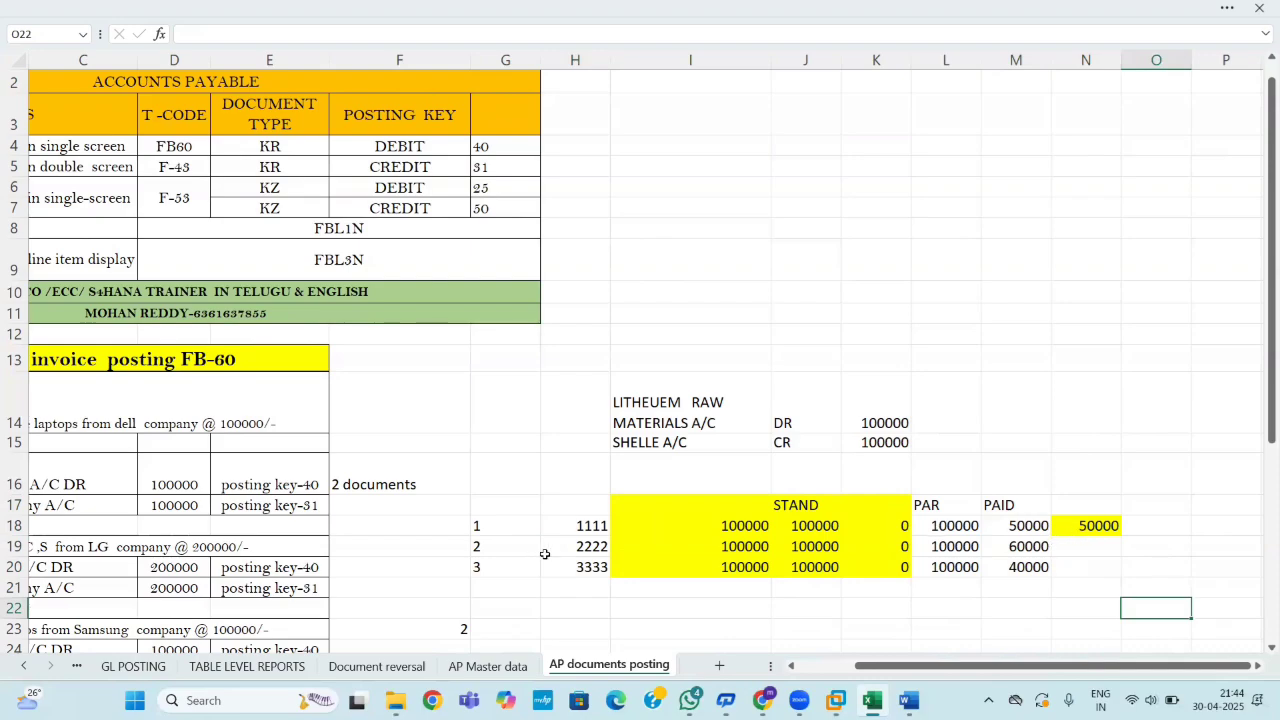
click(600, 524)
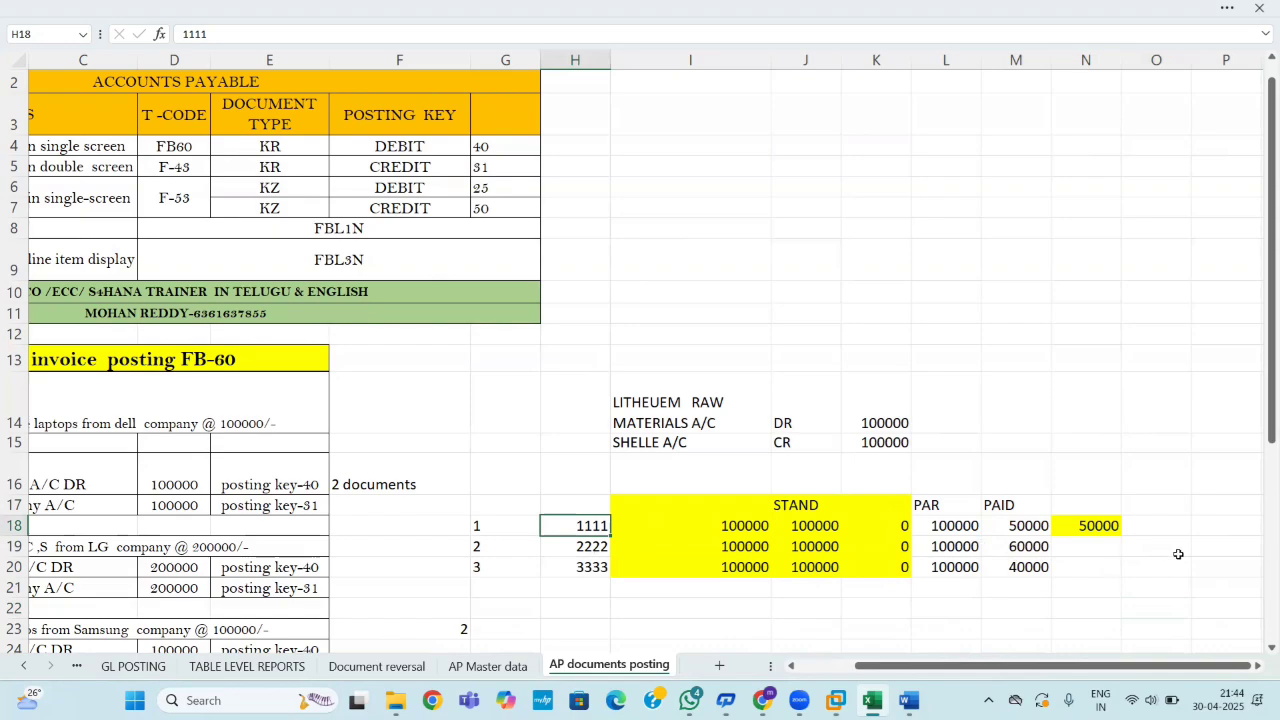
Enter 40000 in N19 and 60000 in N20.
click(1089, 550)
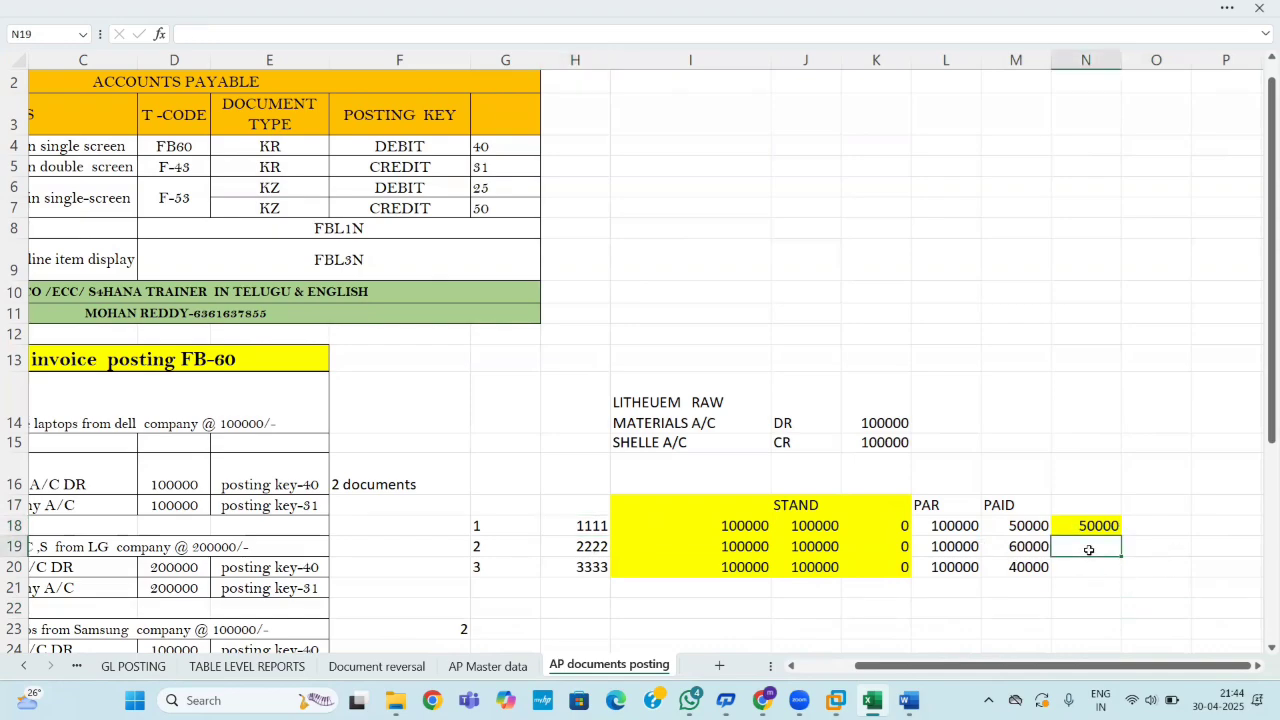
text(40000)
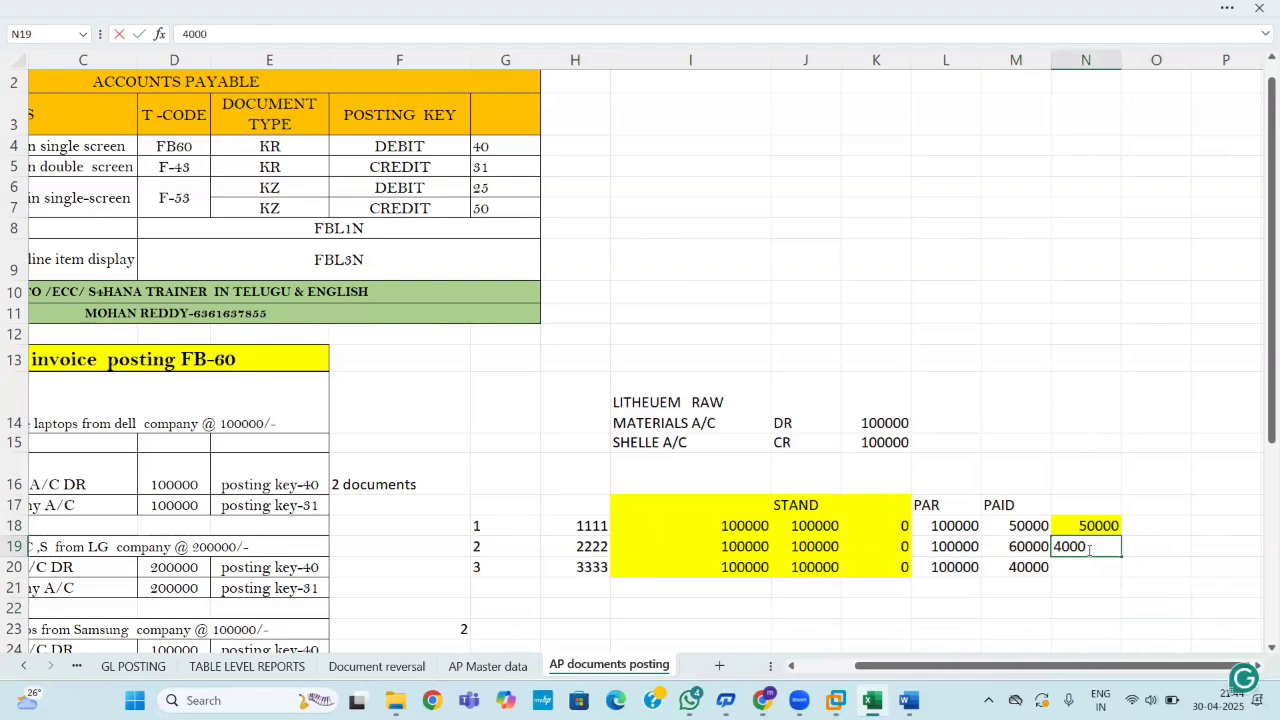
key(ctrl+Return)
key(Down)
text(6000)
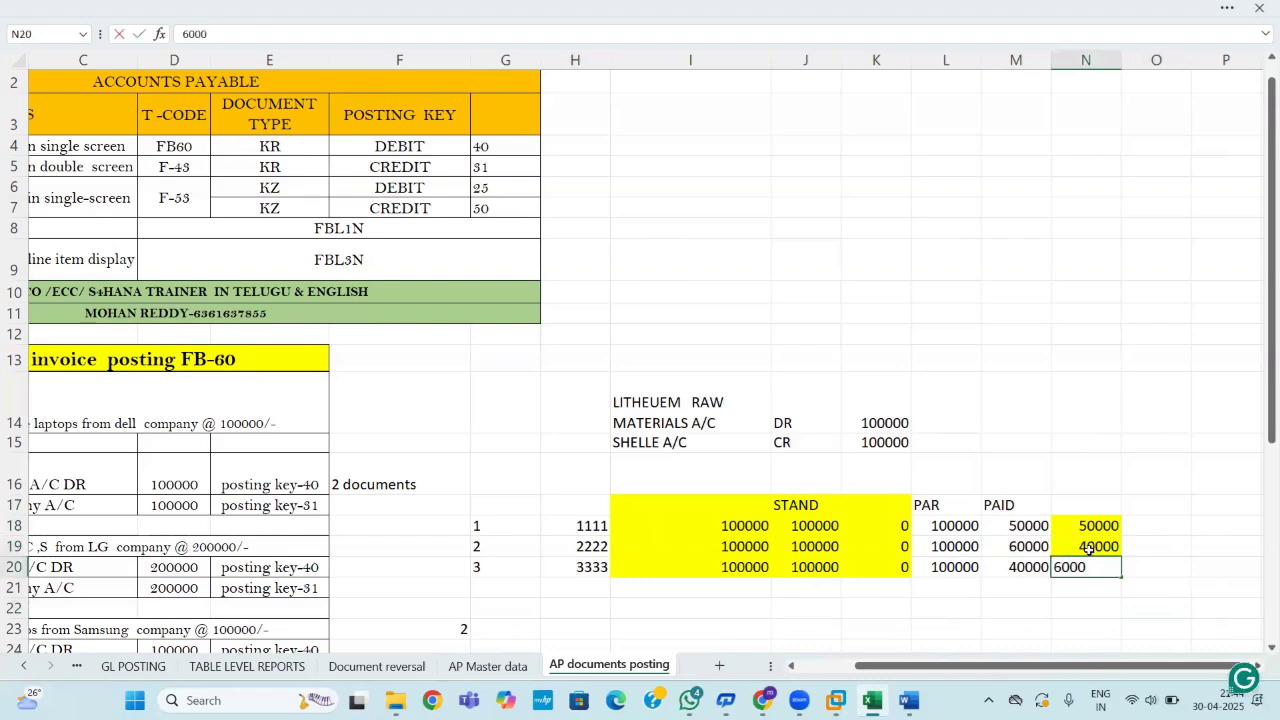
text(0)
key(Return)
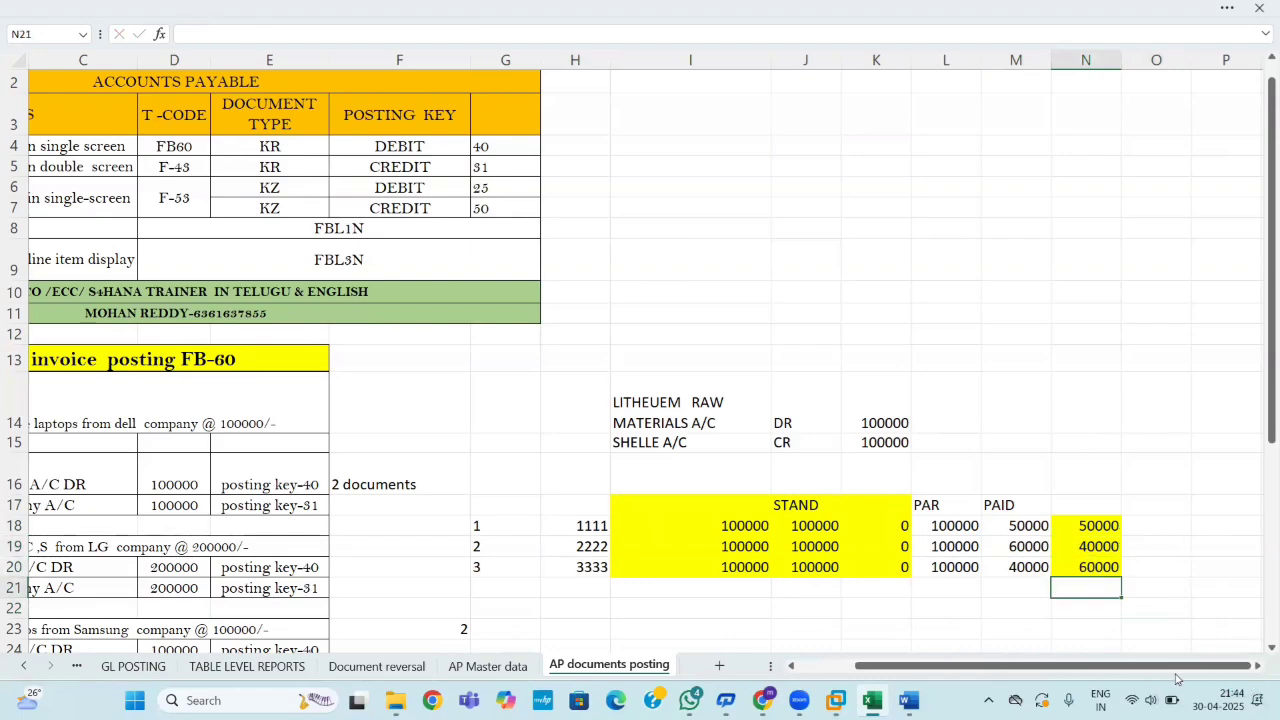
click(1258, 666)
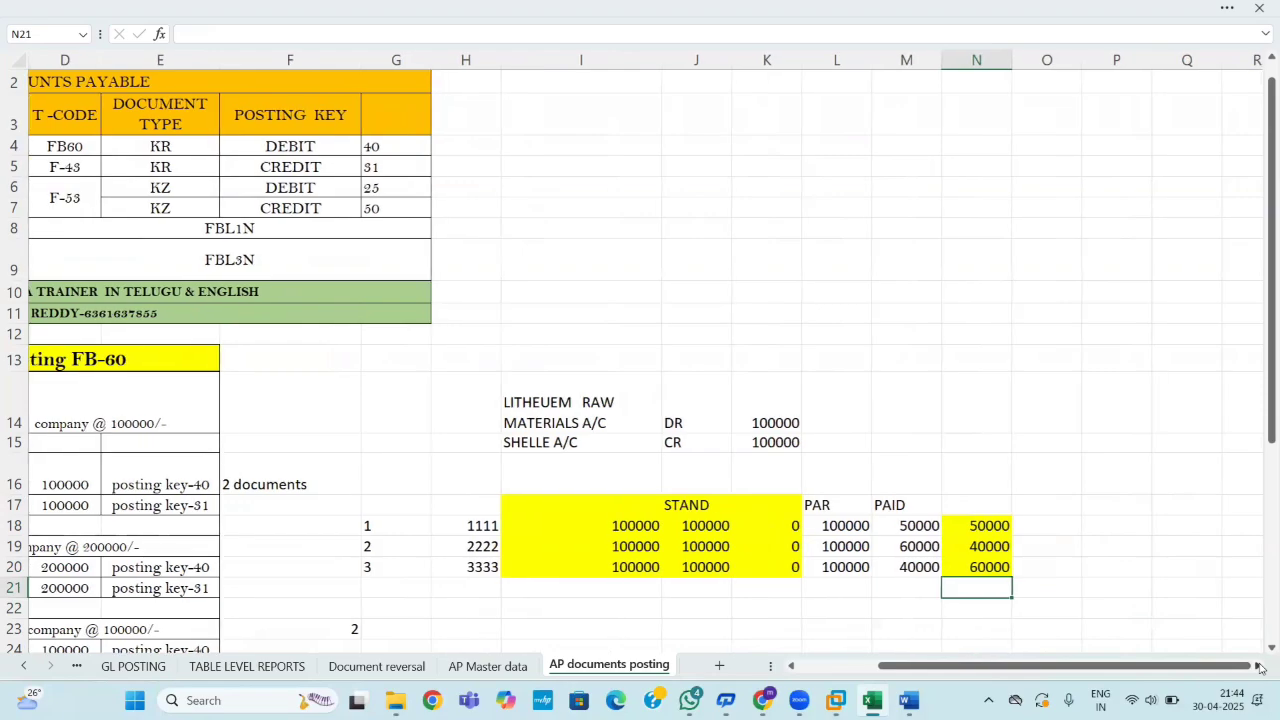
Add the heading 'Resudal payment' in O17.
click(1258, 666)
click(1258, 666)
click(872, 511)
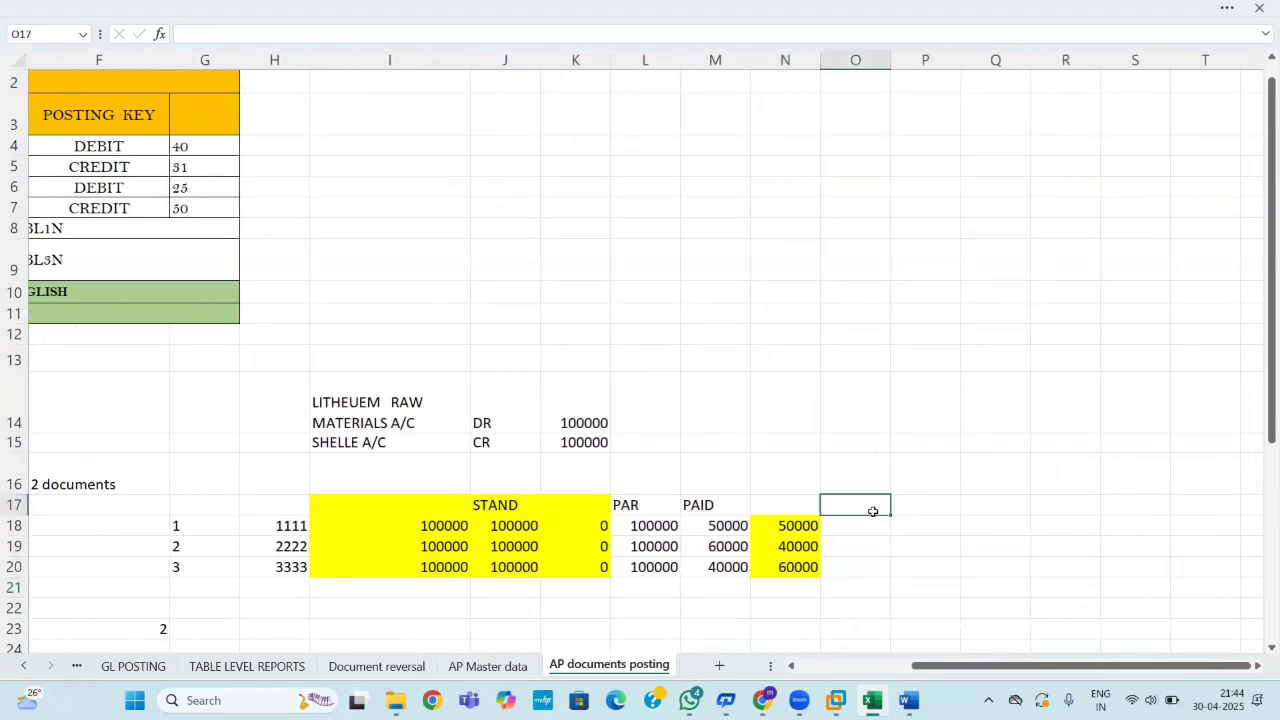
text(RESUDI)
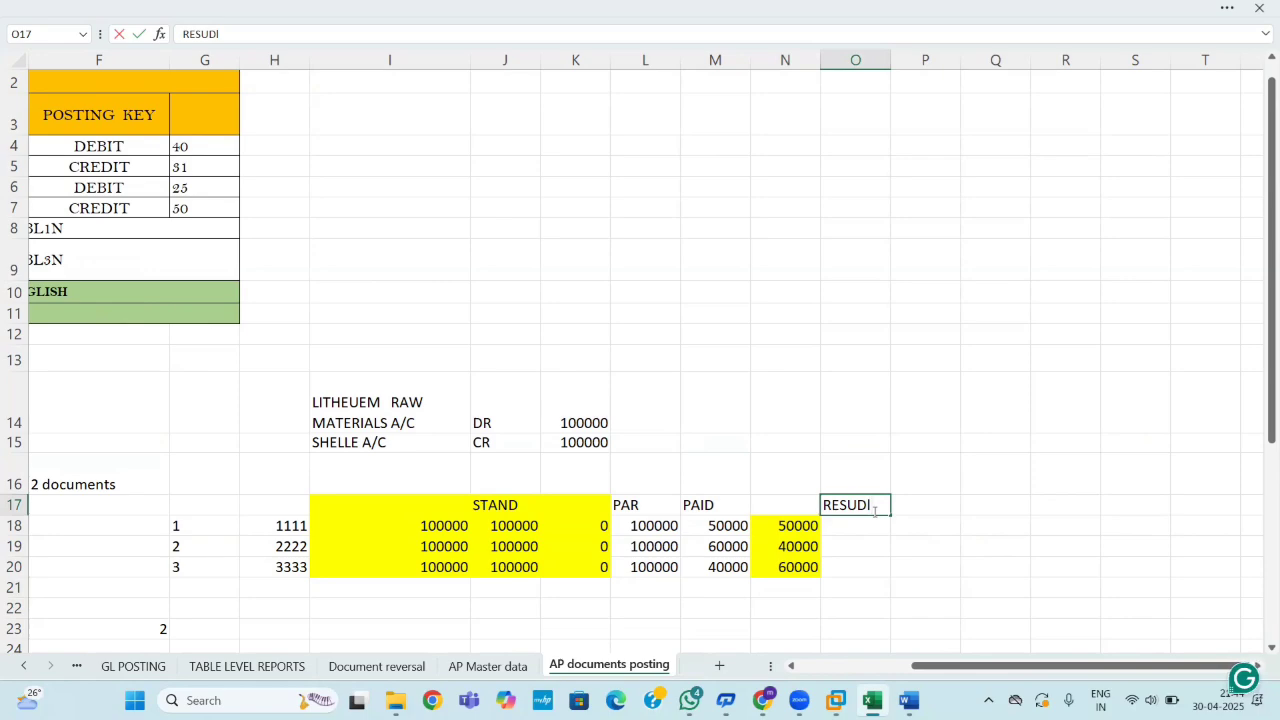
key(BackSpace)
text(al pay)
click(974, 584)
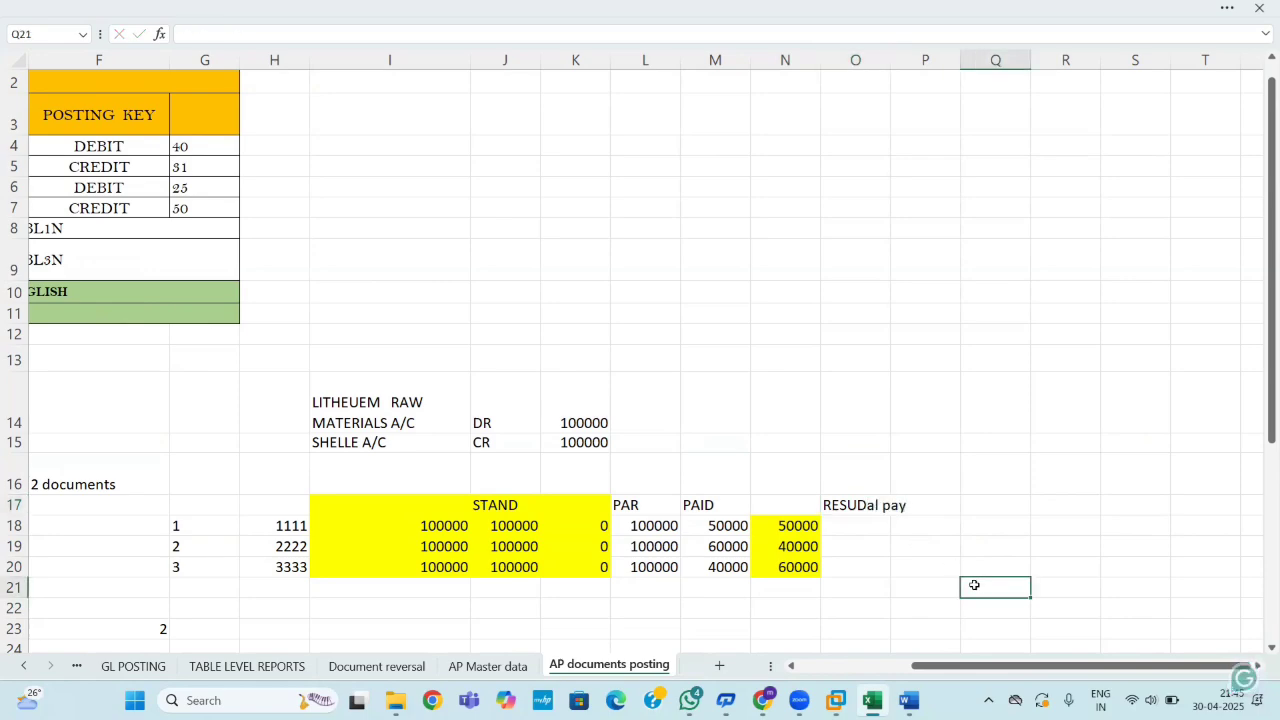
click(862, 507)
text(R)
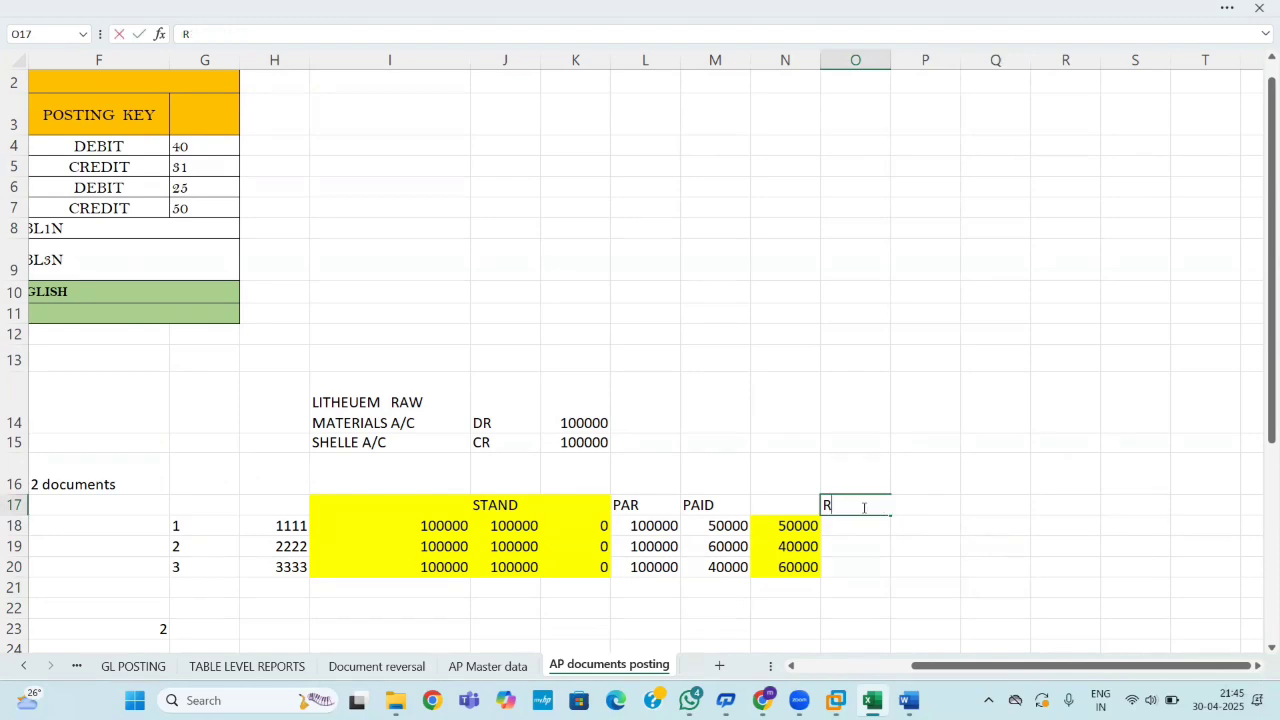
text(esudal p)
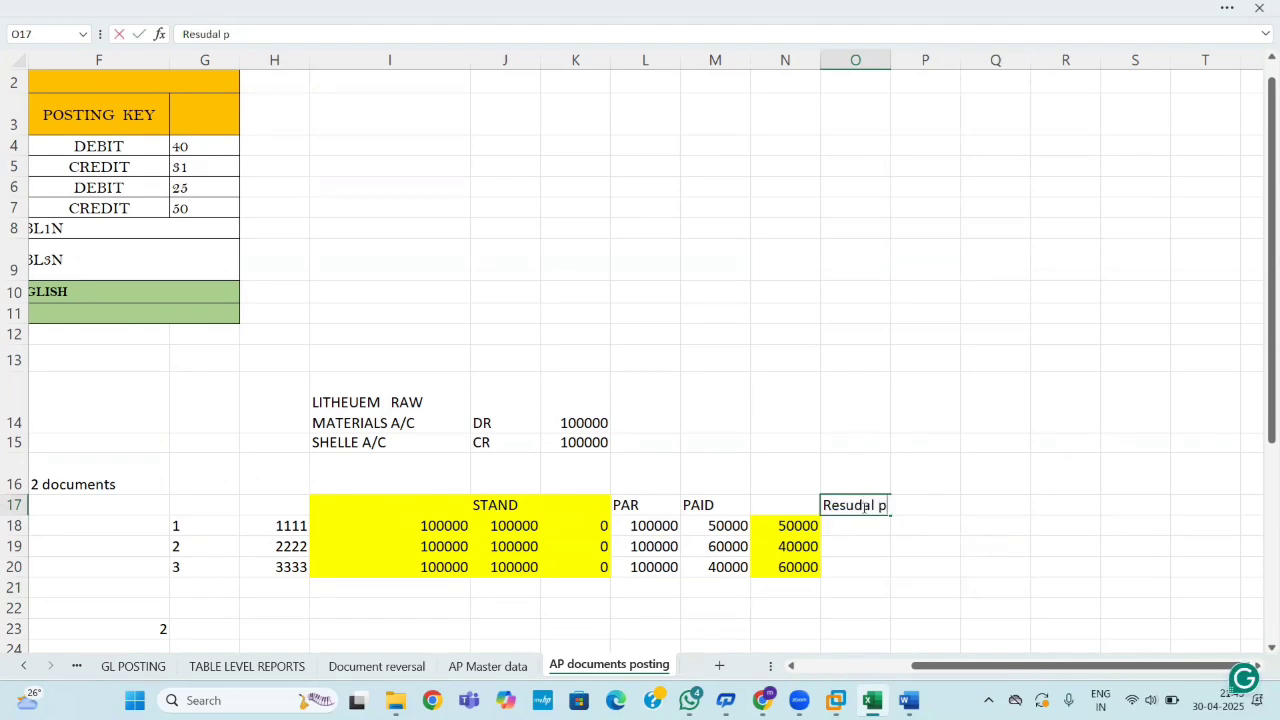
text(ayment)
click(886, 547)
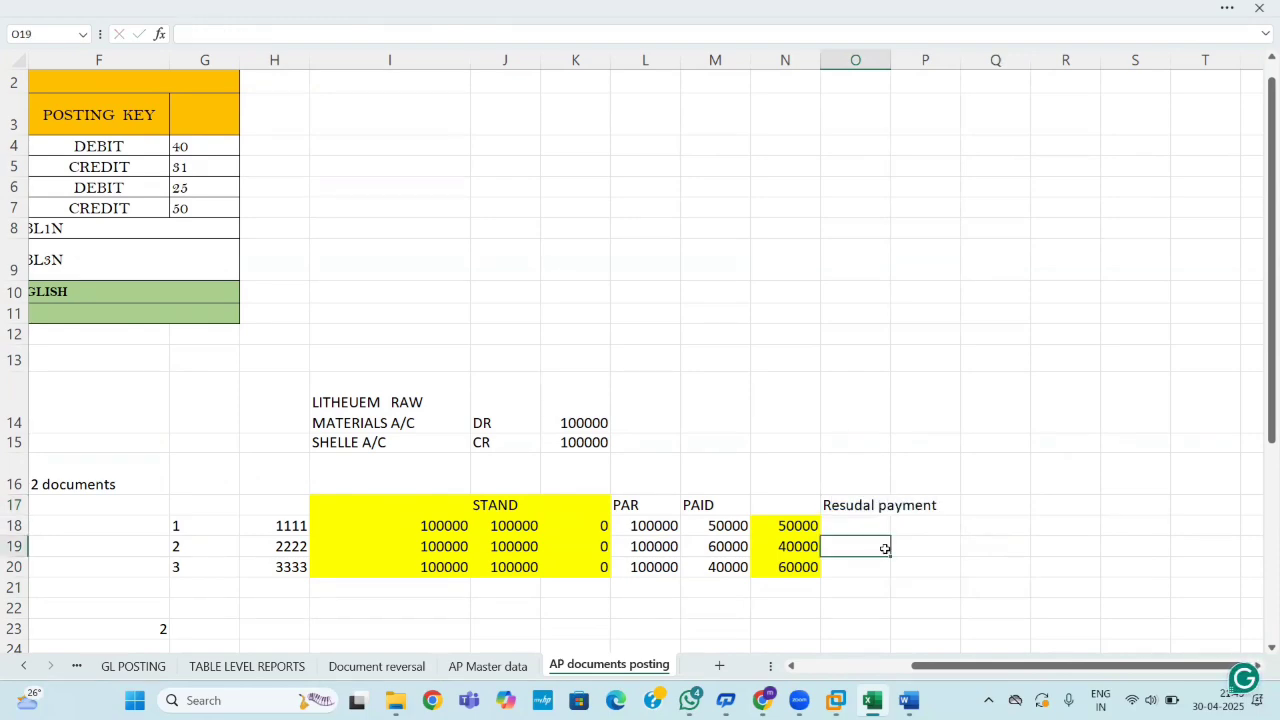
Copy the 100000 amounts from I18:I20 into O18:O20.
click(432, 528)
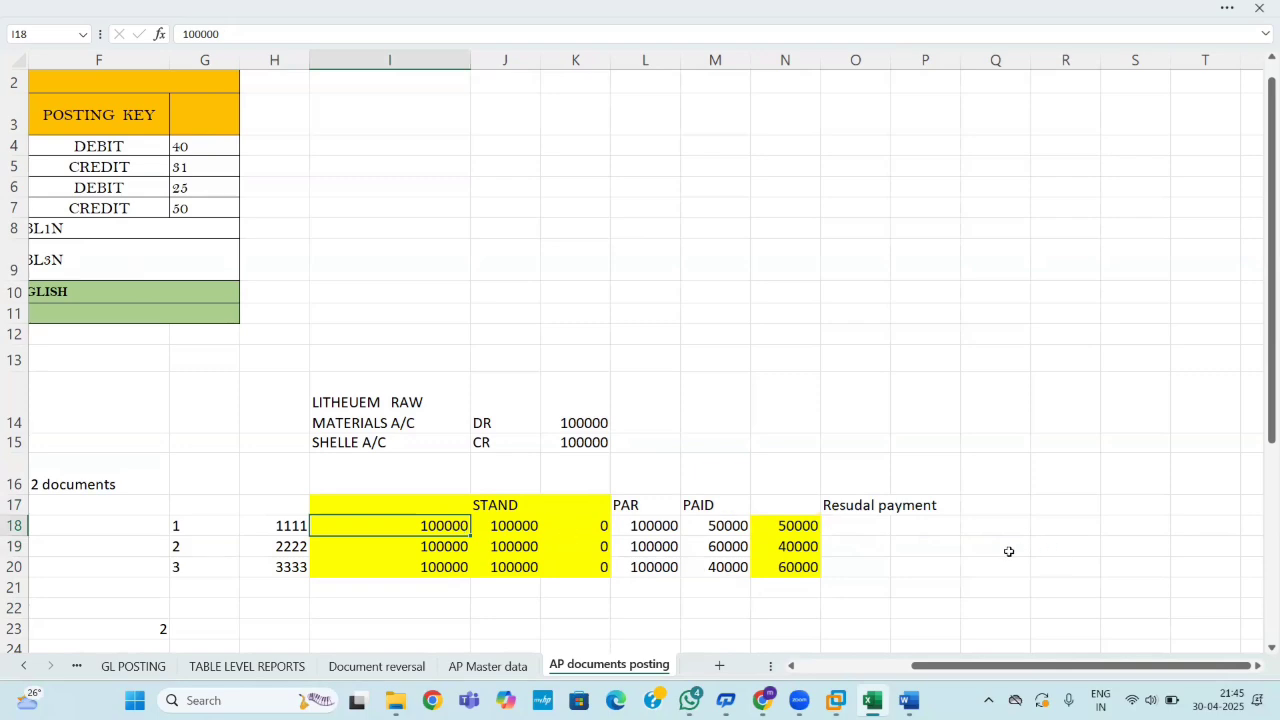
click(638, 524)
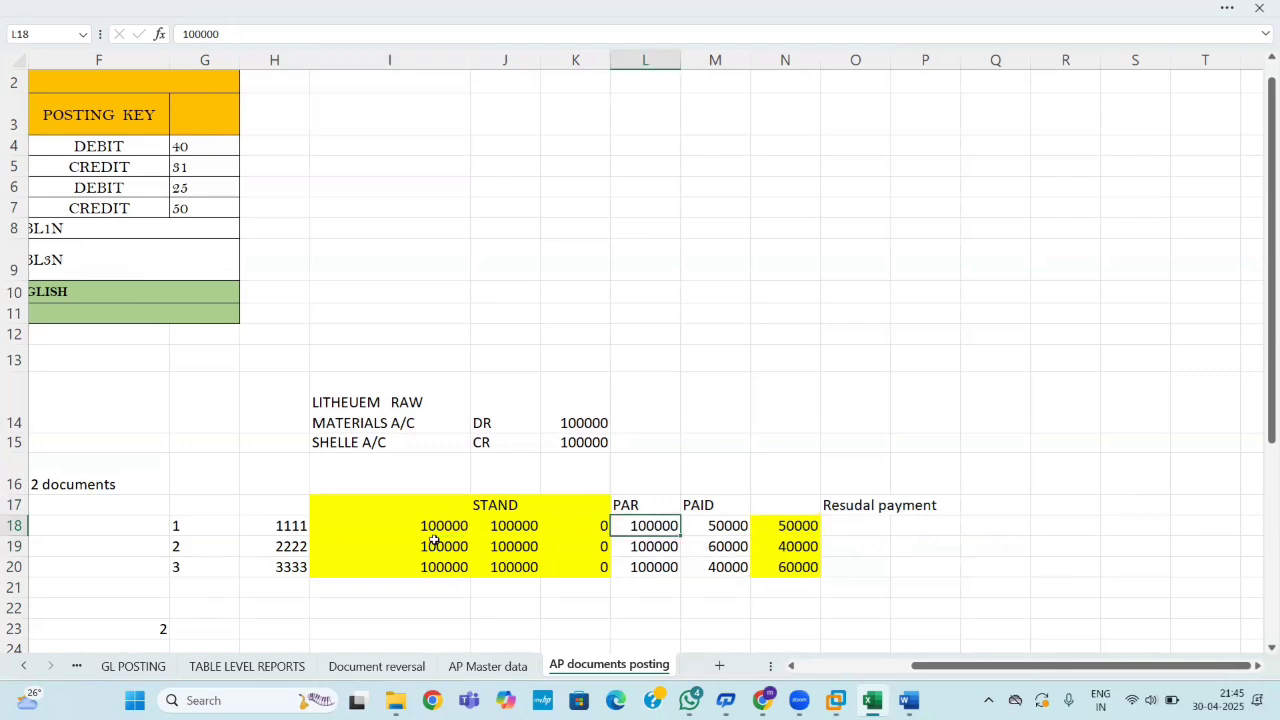
drag(432, 534, 437, 567)
key(ctrl+c)
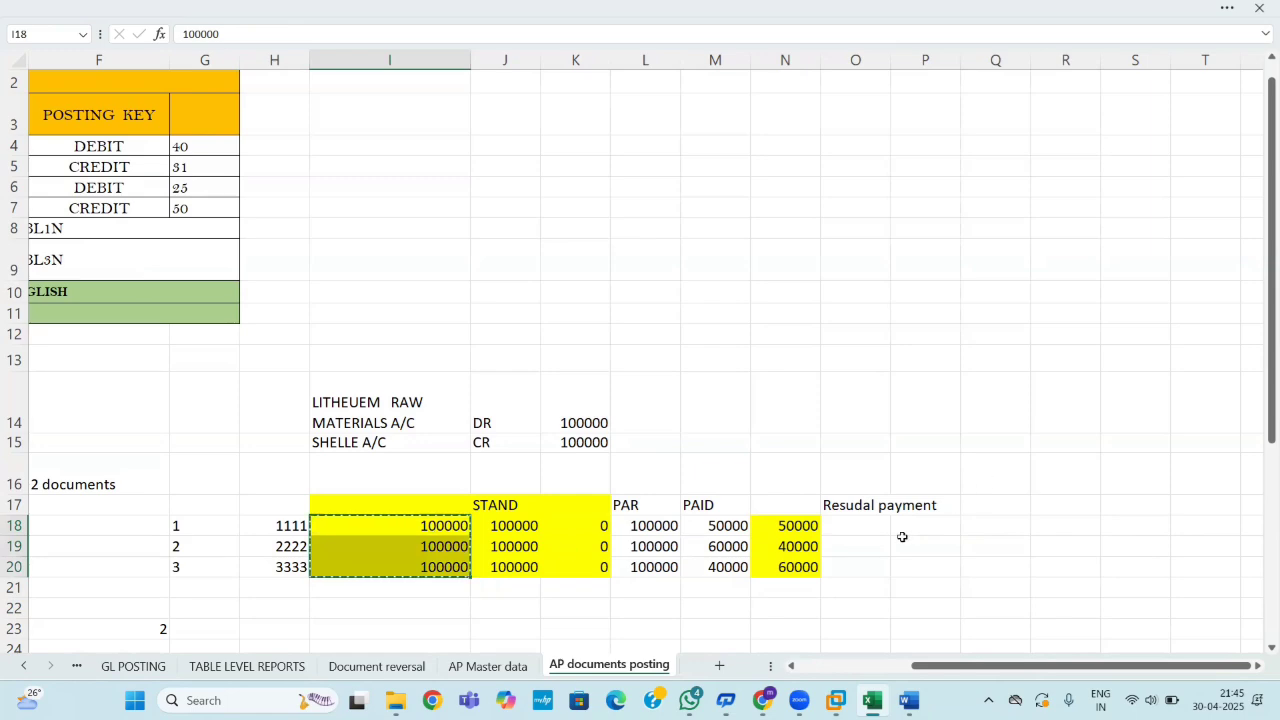
click(884, 527)
key(ctrl+v)
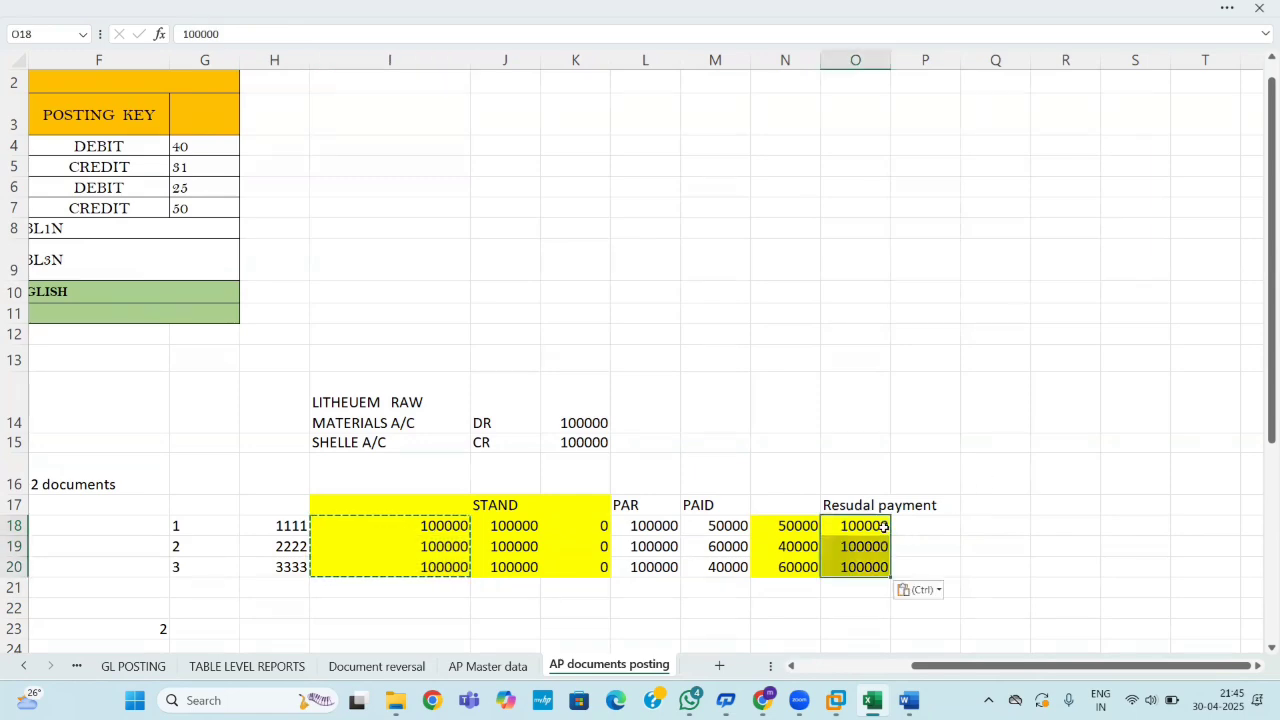
click(1034, 572)
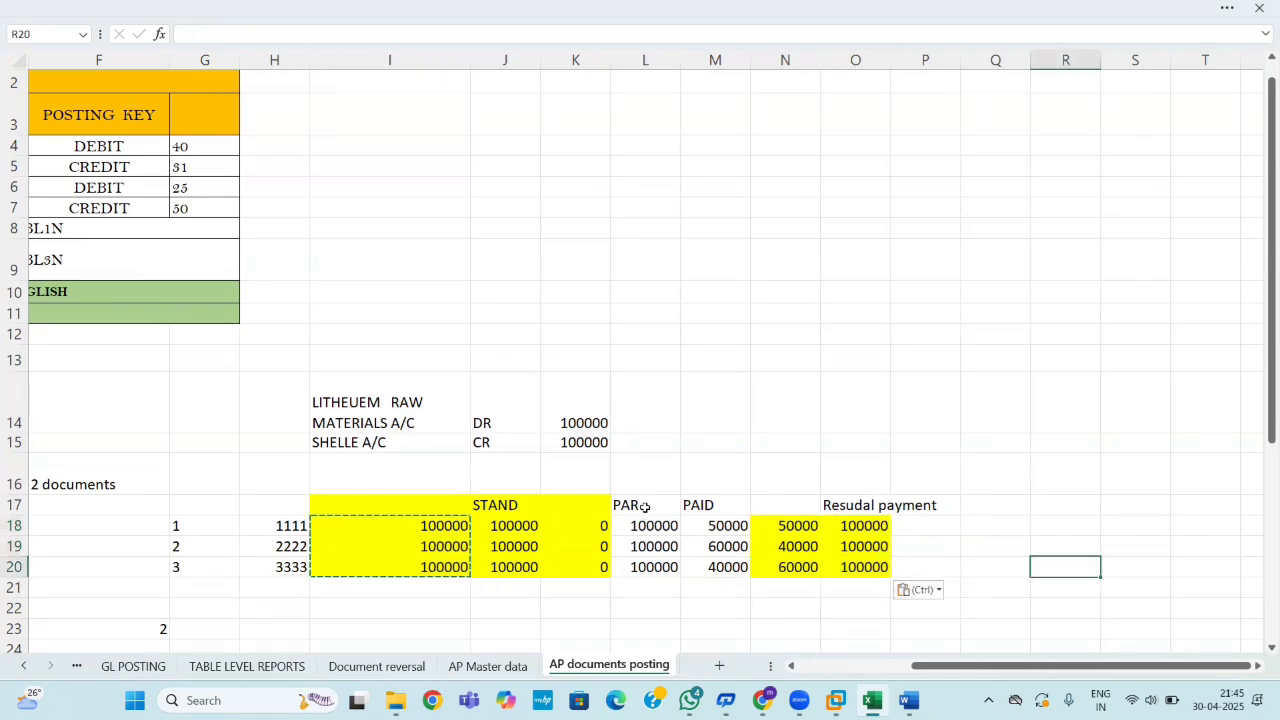
Fill the PAR and PAID block green and widen column O slightly.
drag(636, 505, 776, 568)
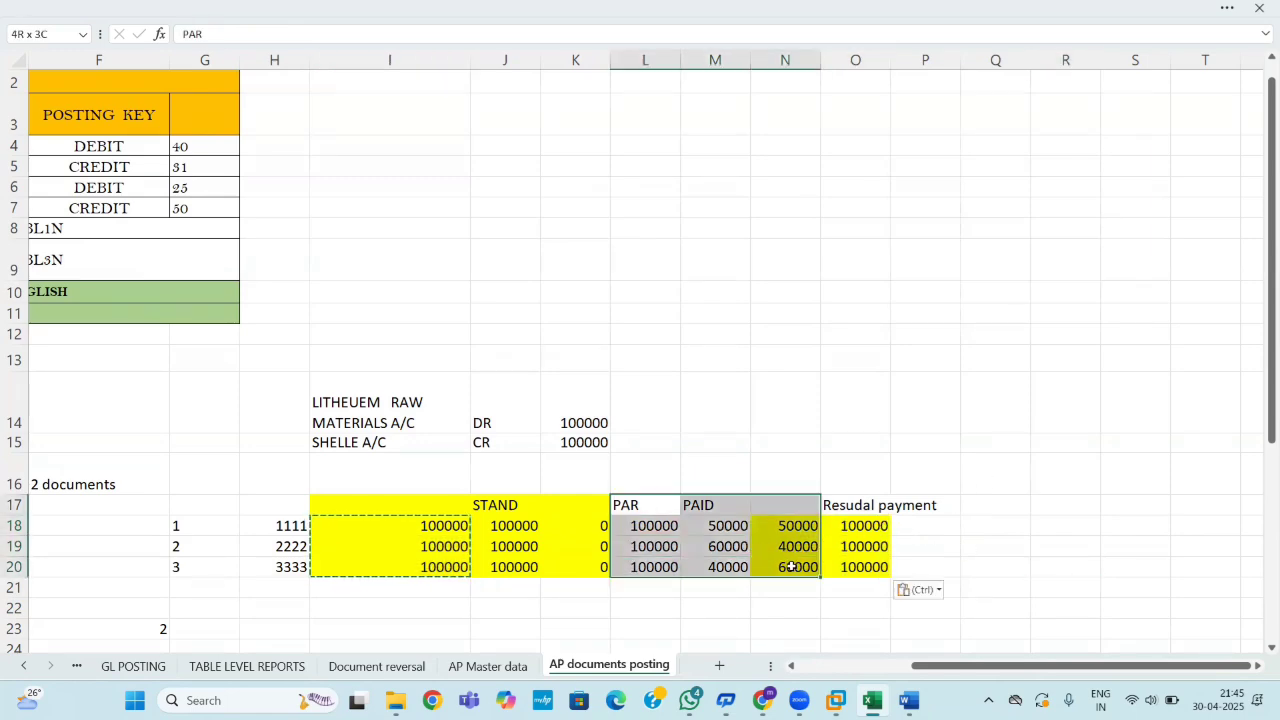
click(232, 5)
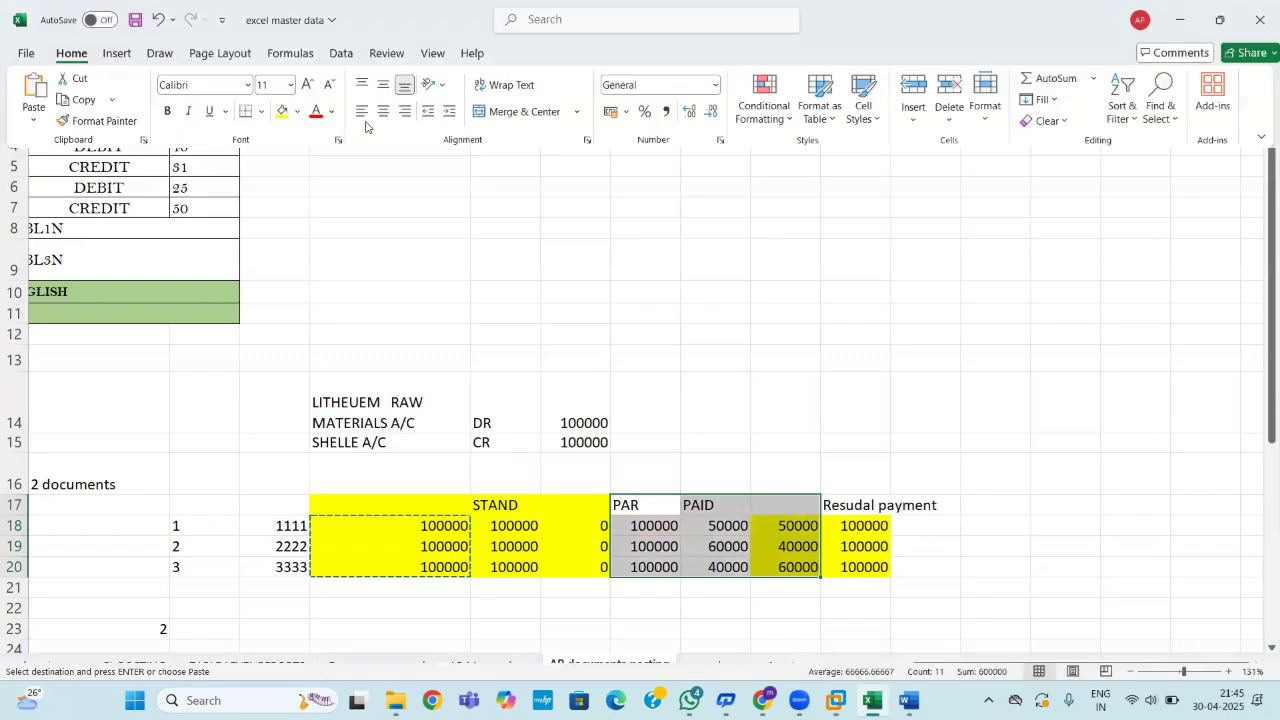
click(297, 111)
click(376, 361)
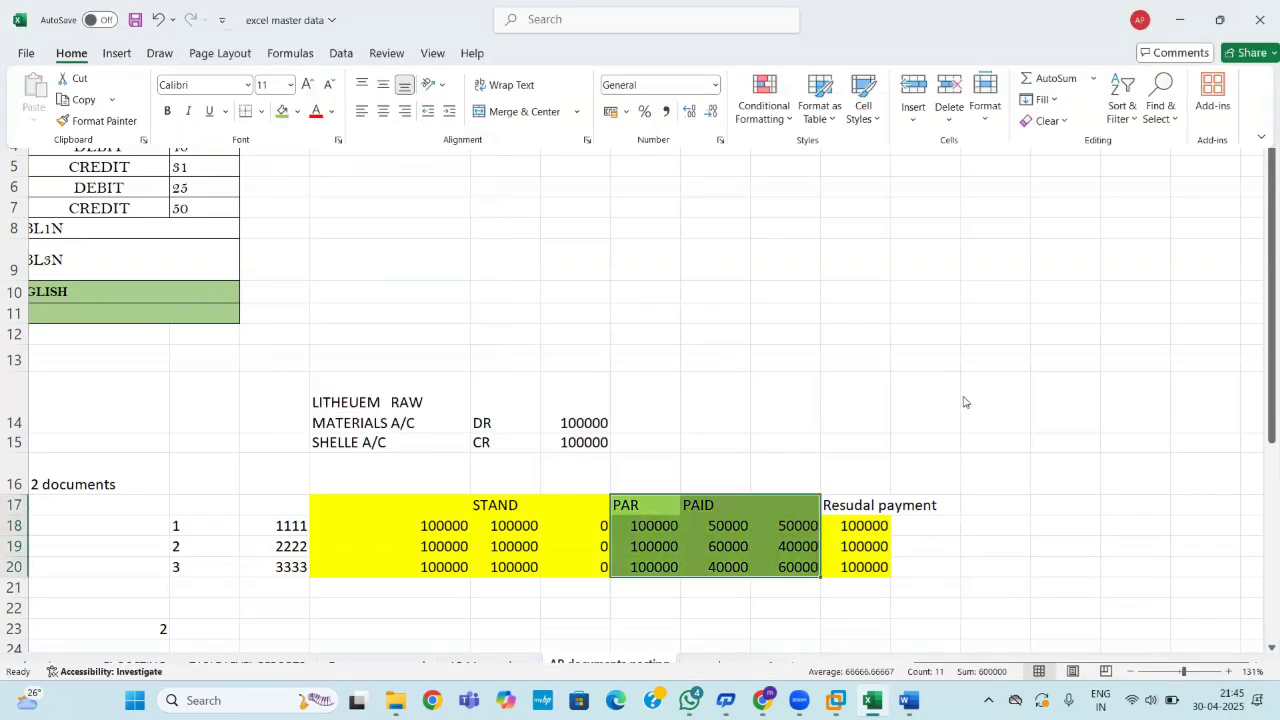
click(955, 587)
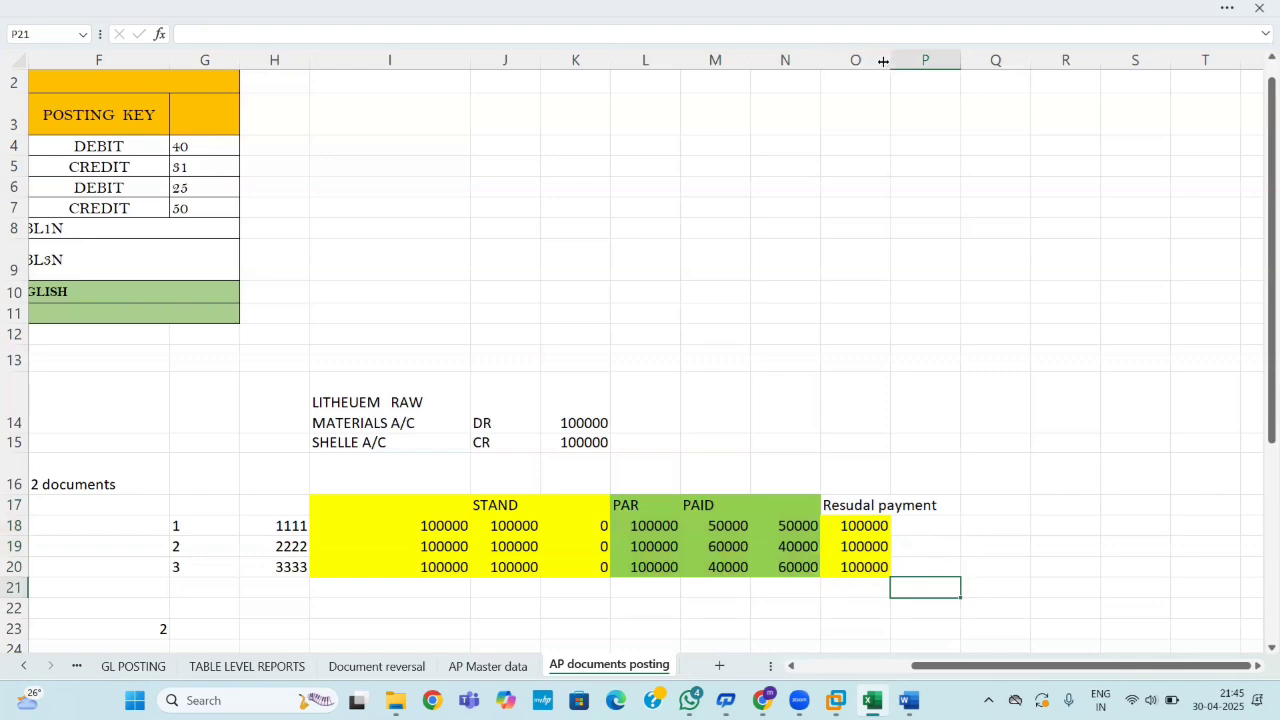
drag(887, 61, 908, 74)
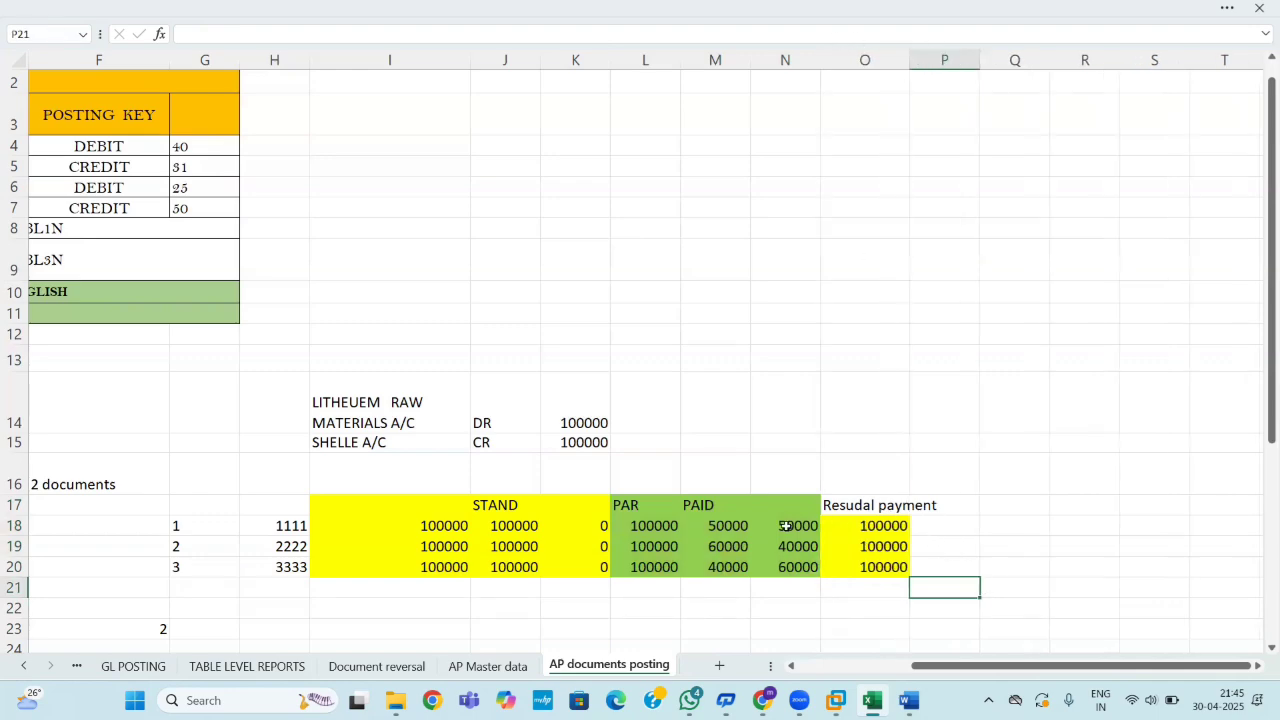
Copy 50000, 40000 and 60000 from N18:N20 into P18:P20.
drag(786, 526, 795, 566)
key(ctrl+c)
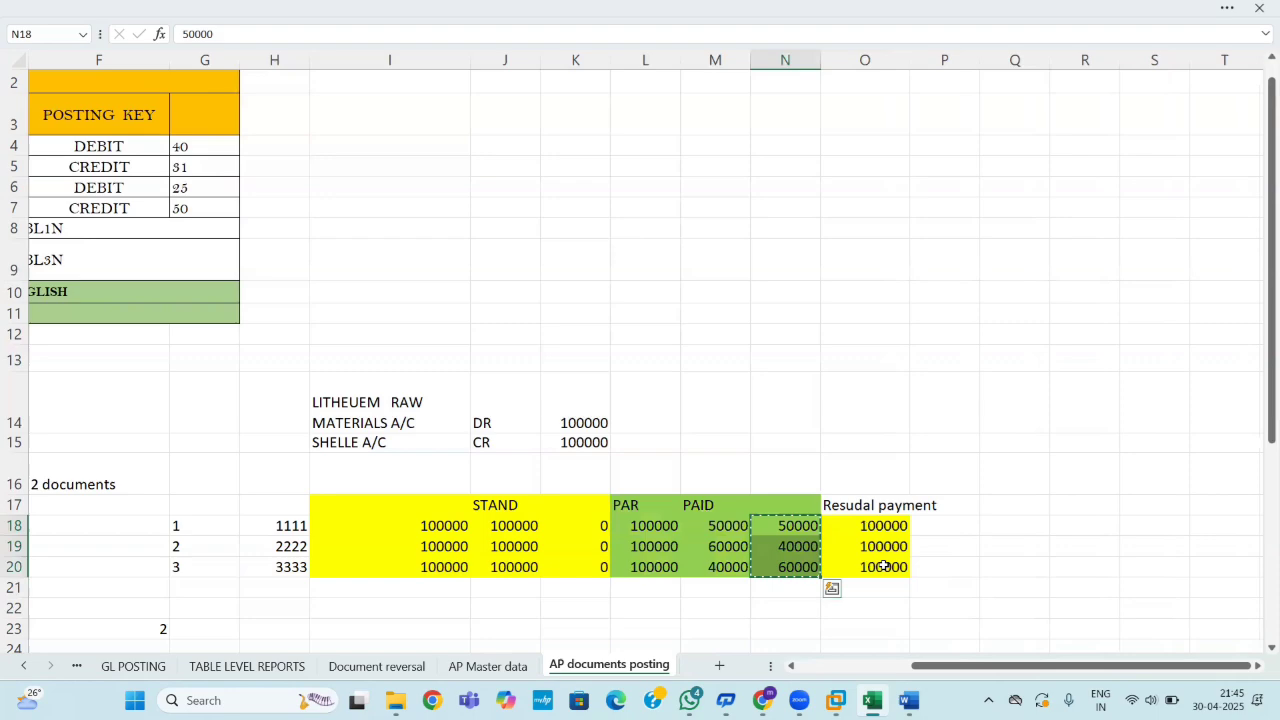
click(954, 525)
key(ctrl+v)
key(Escape)
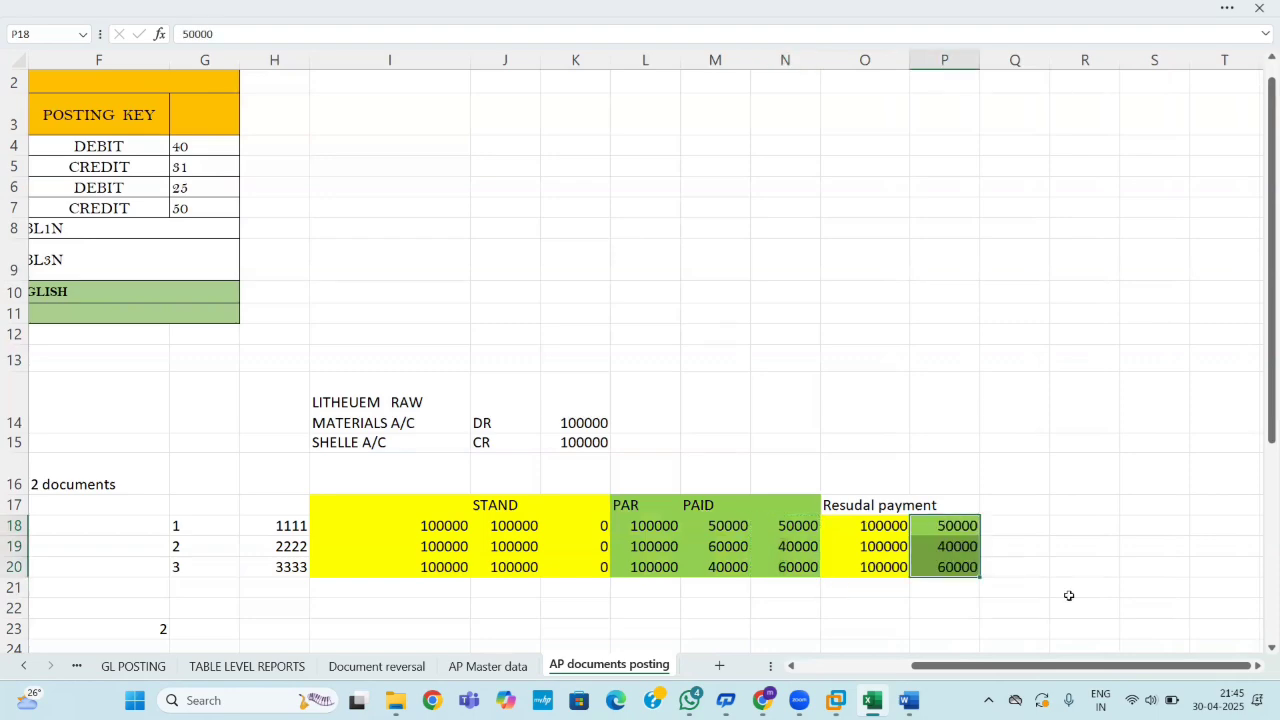
click(1065, 605)
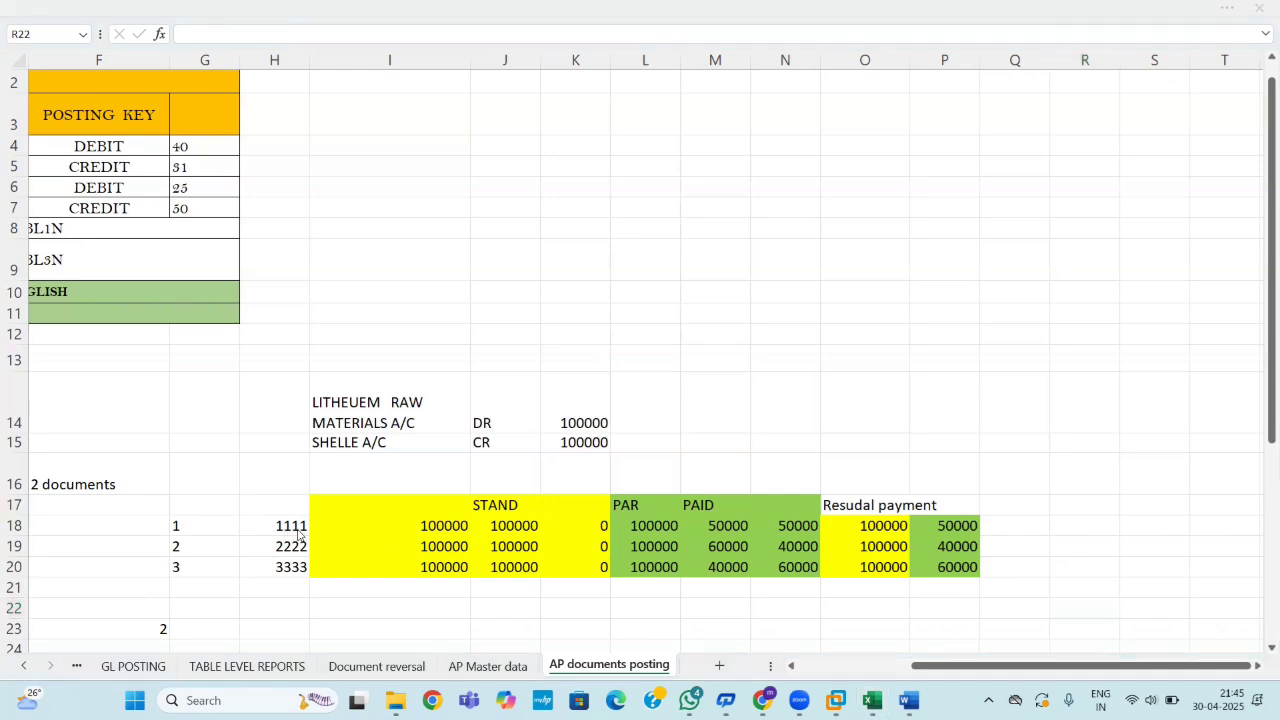
Enter 50000 in Q18 and 888 in R18.
click(1017, 528)
text(500000)
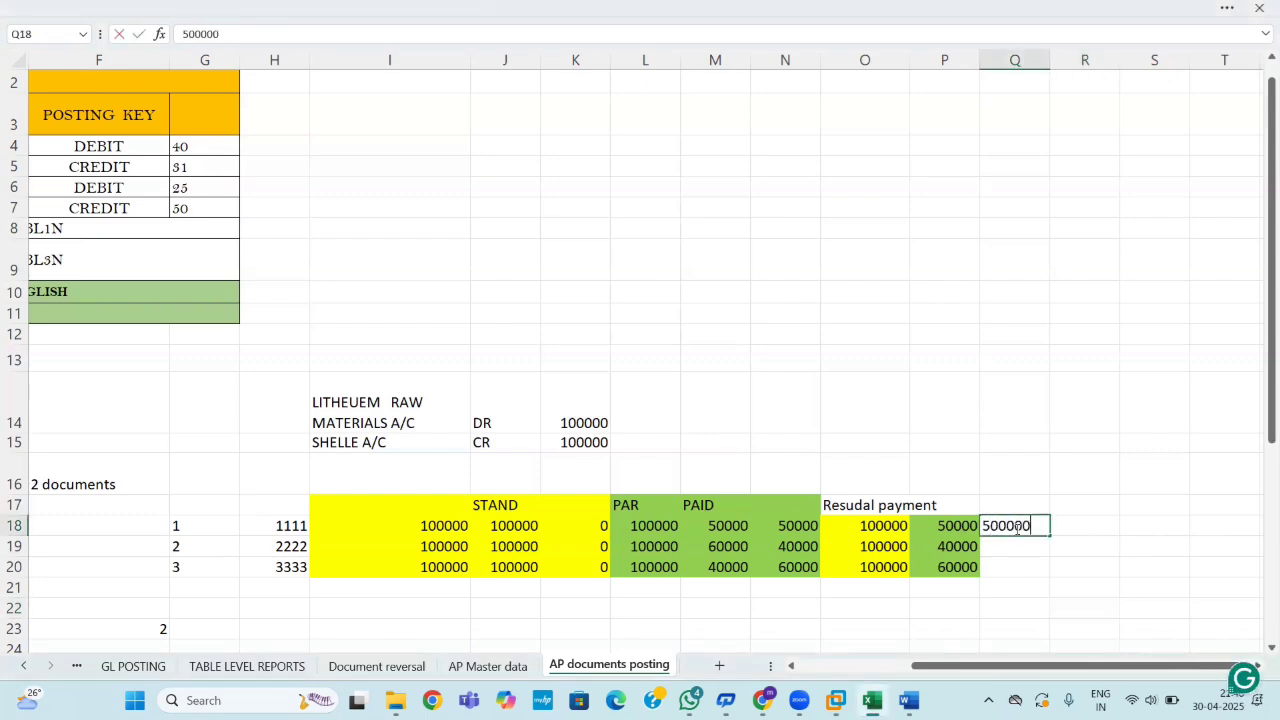
key(BackSpace)
click(1098, 526)
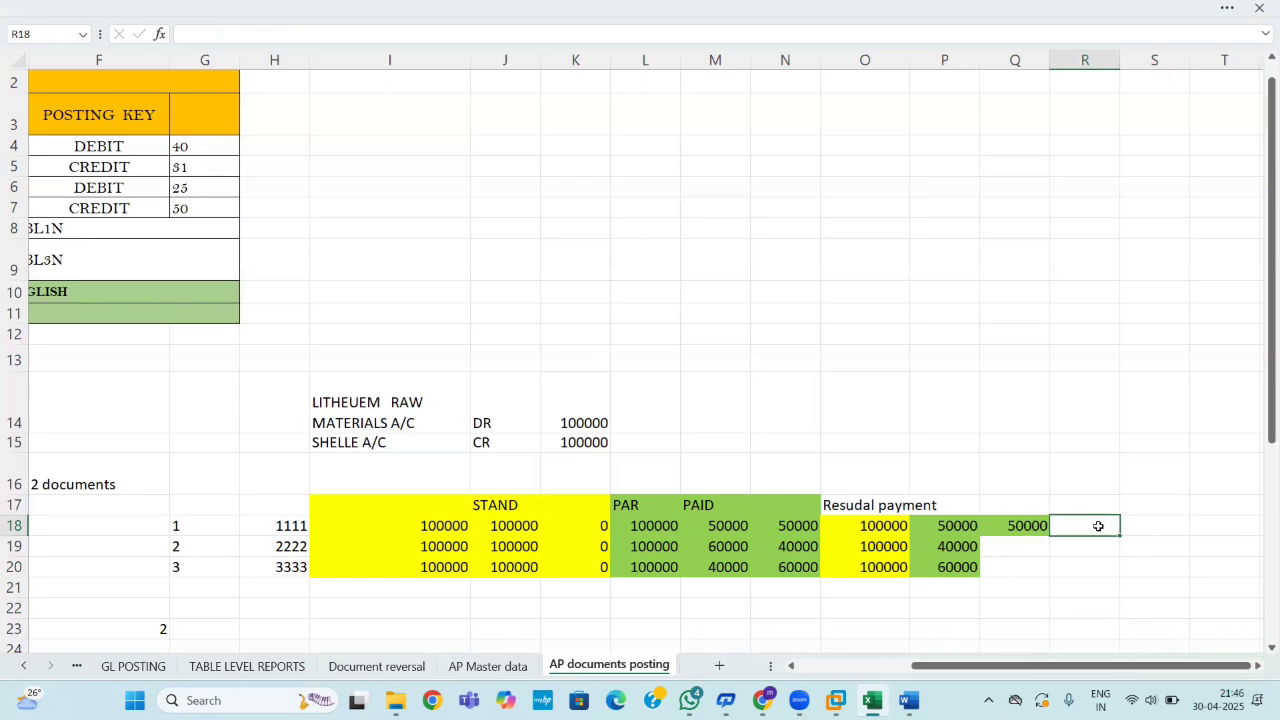
text(888)
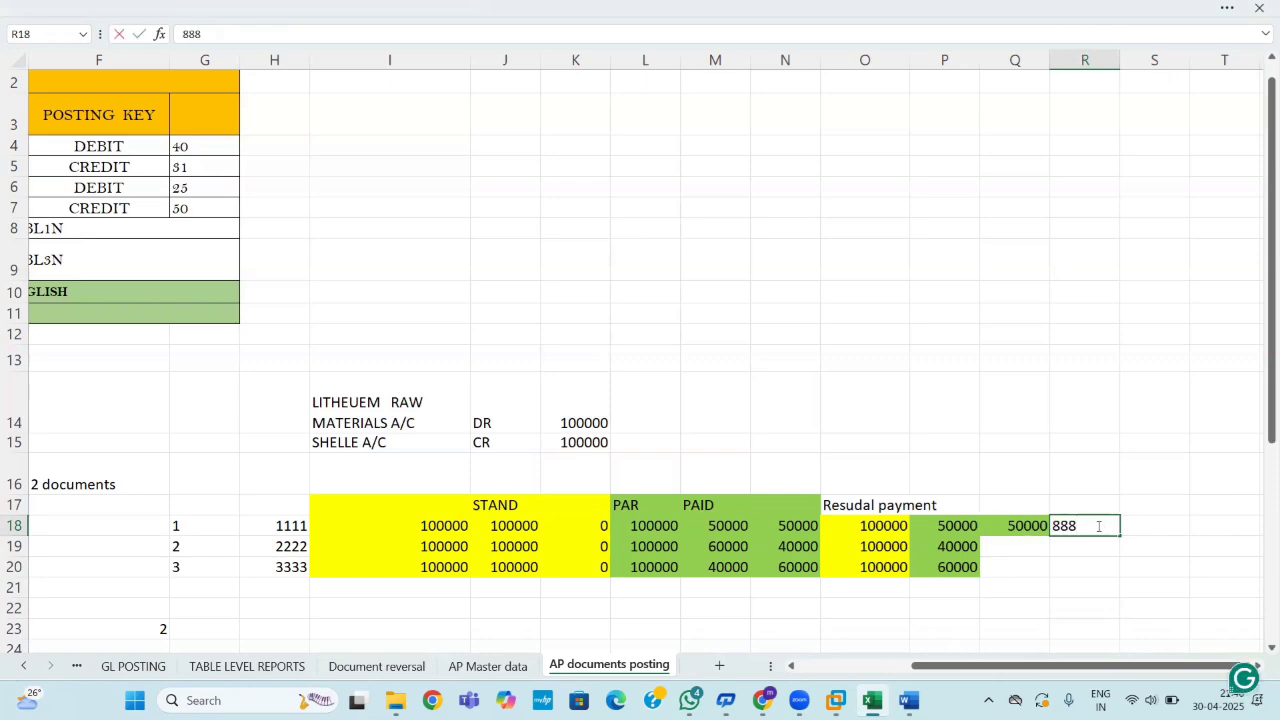
click(1134, 593)
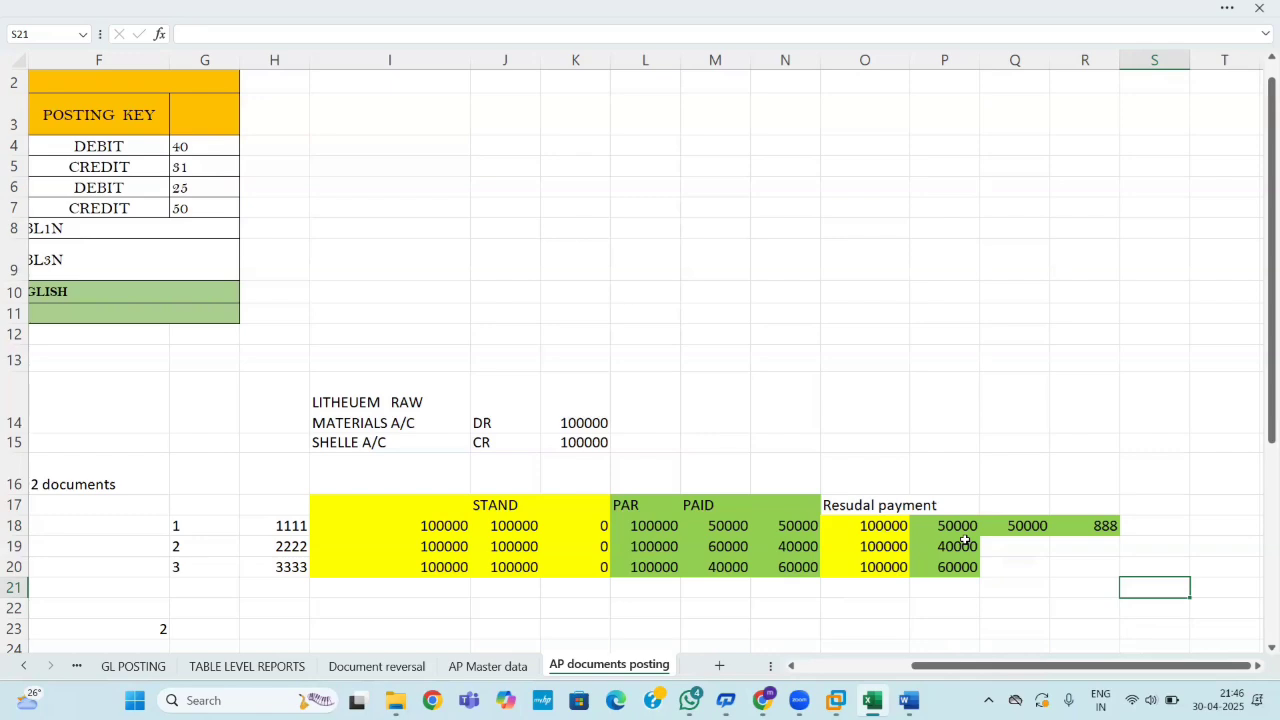
Enter 60000 and 9999 in Q19:R19, and 40000 and 777 in Q20:R20.
click(1015, 549)
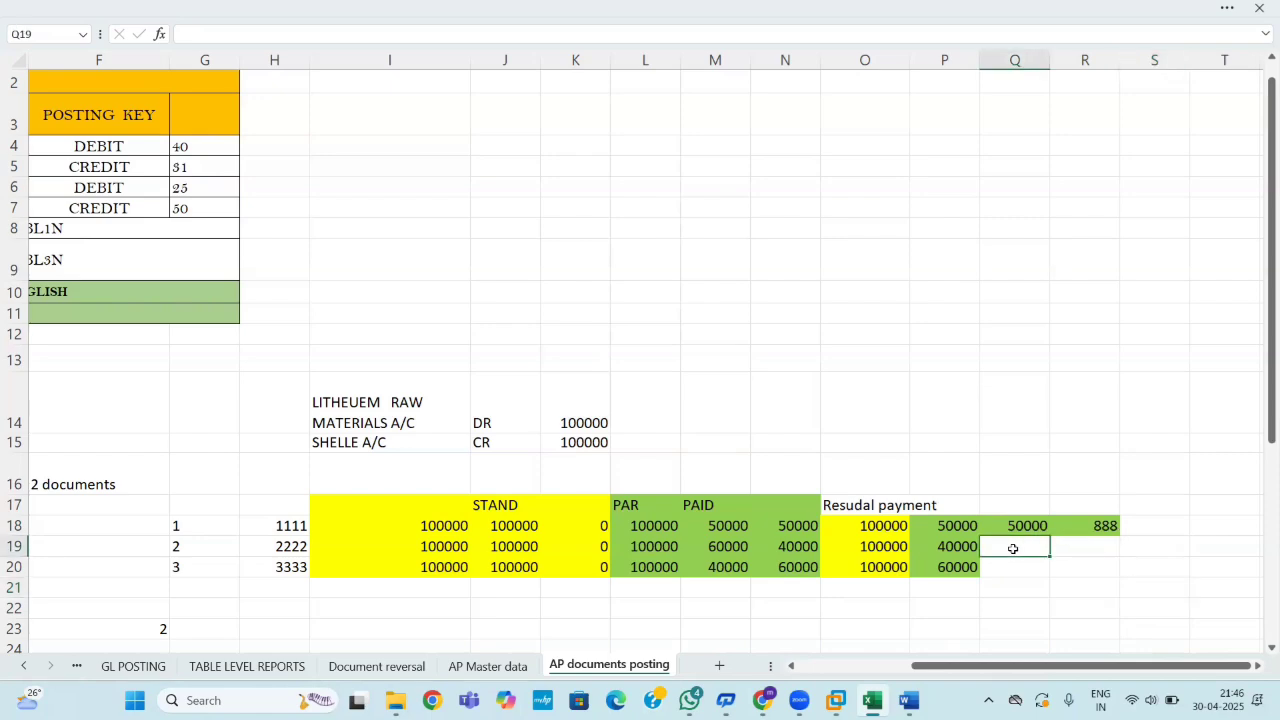
text(60000)
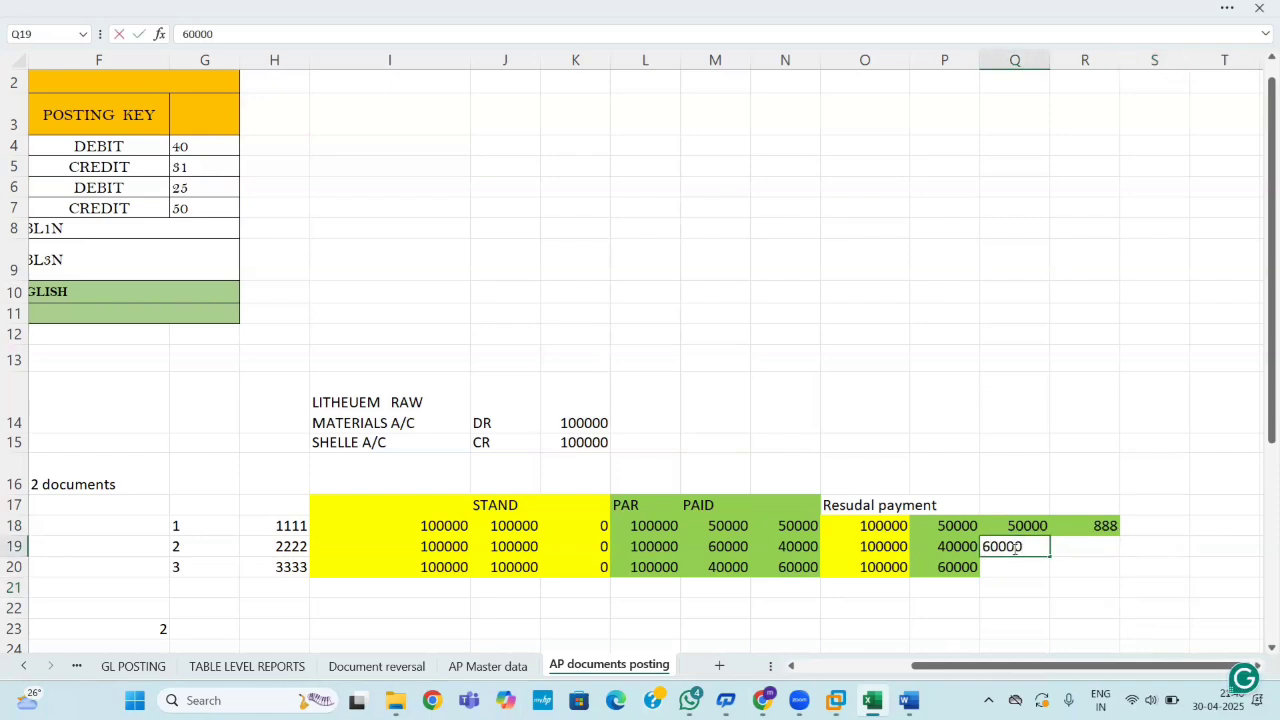
click(1097, 548)
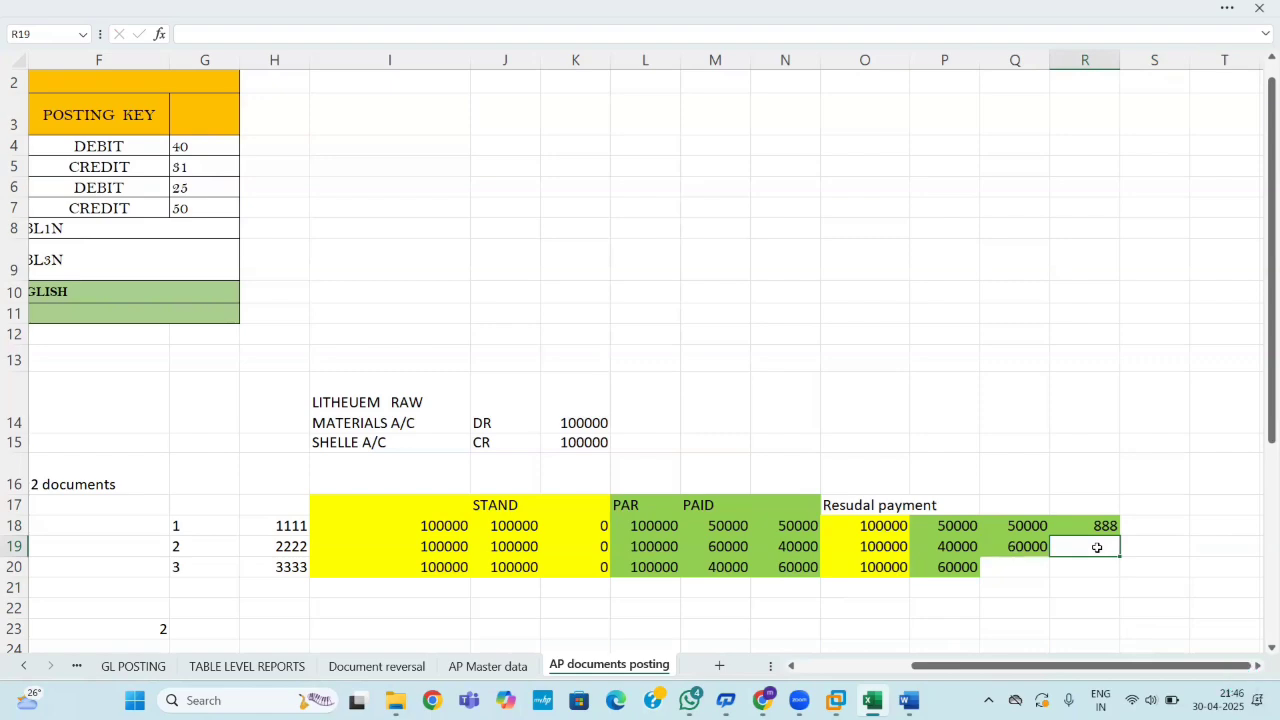
text(9999)
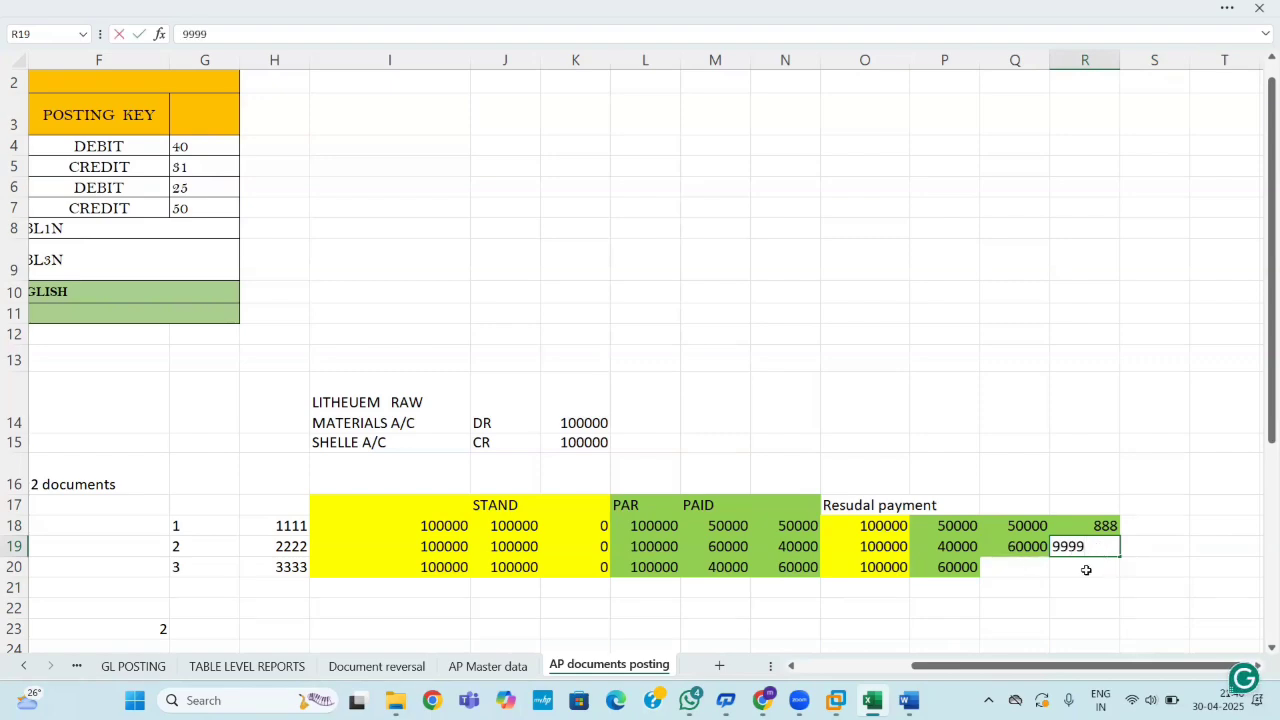
click(1010, 570)
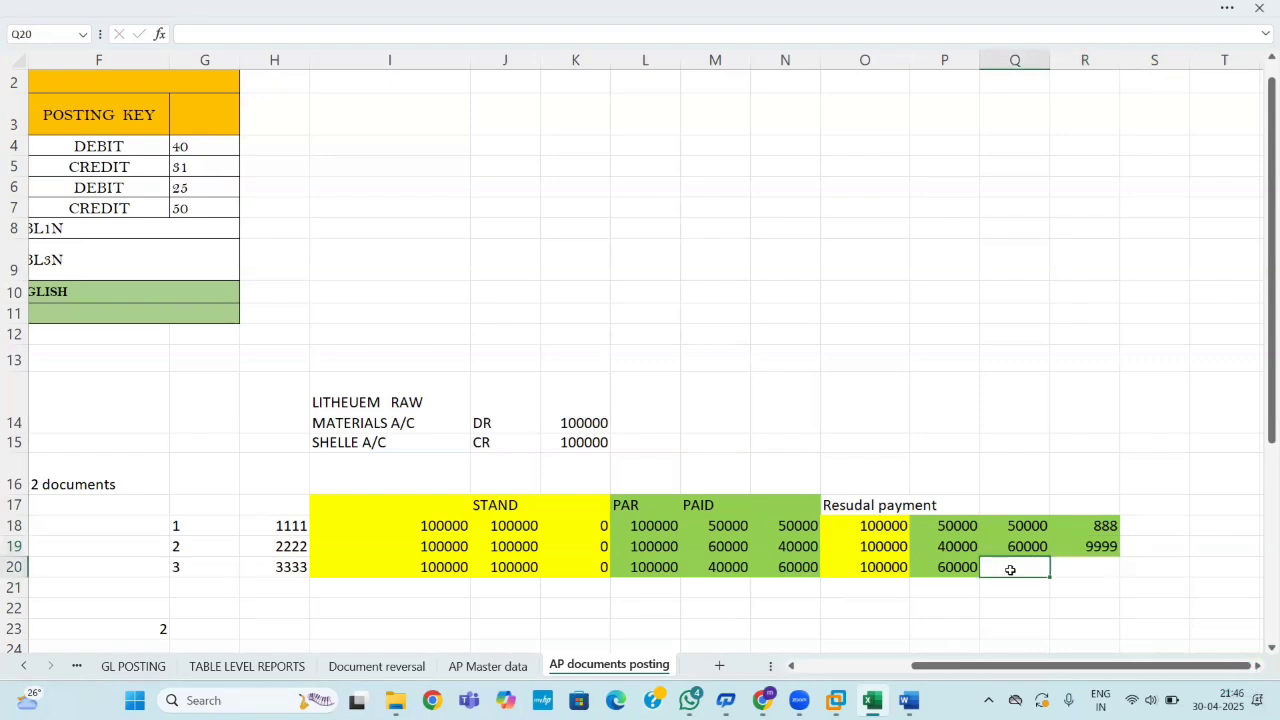
text(40000)
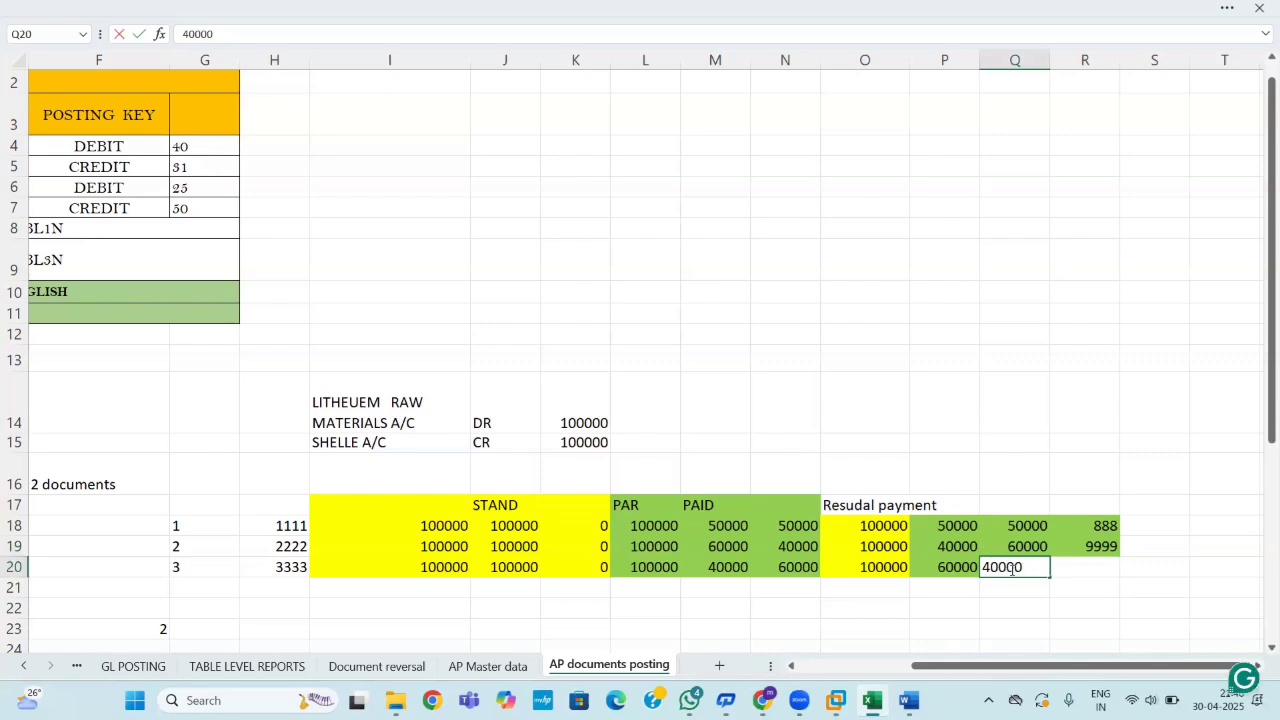
click(1092, 570)
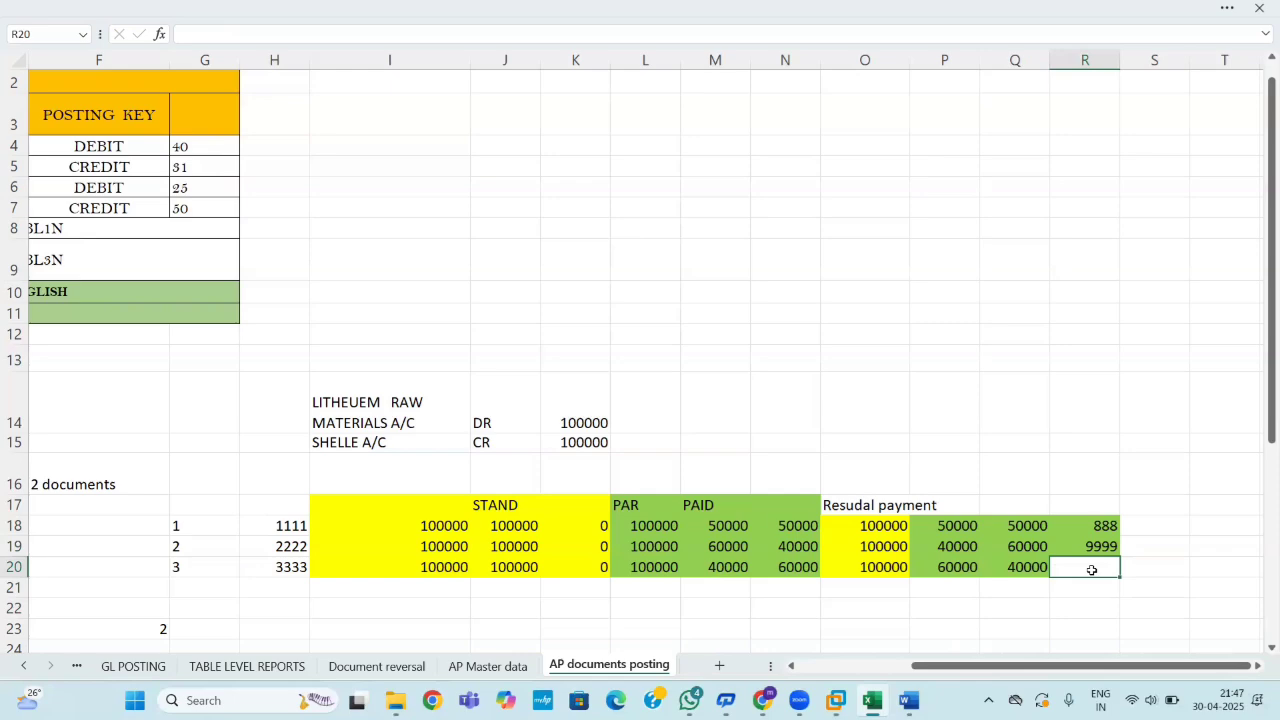
text(777)
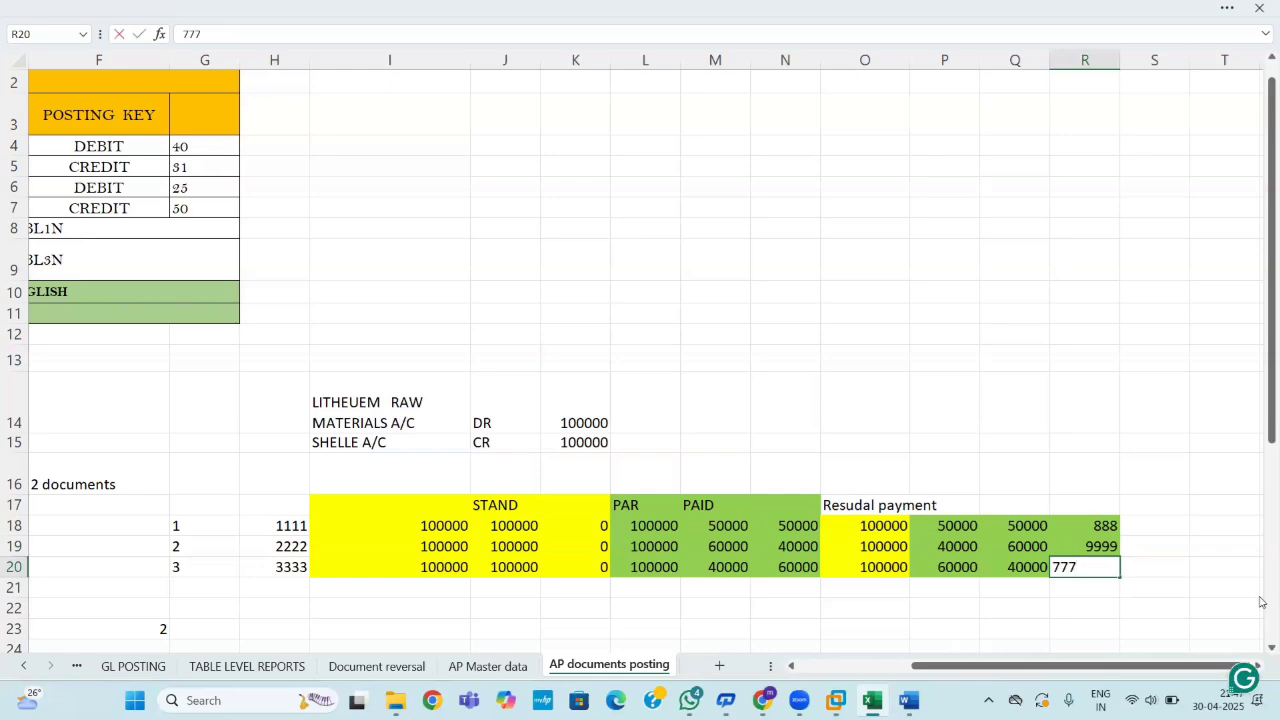
click(1184, 589)
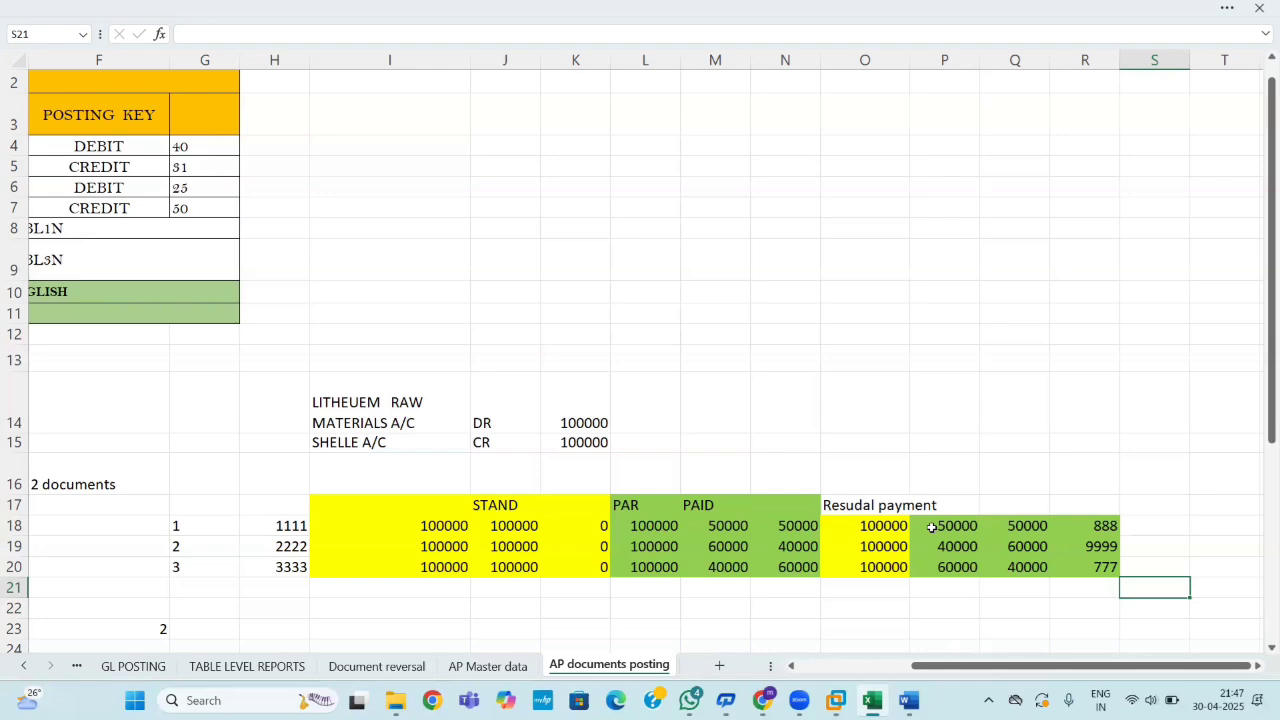
Change the value in R19 from 9999 to 999.
click(1094, 546)
double_click(1095, 546)
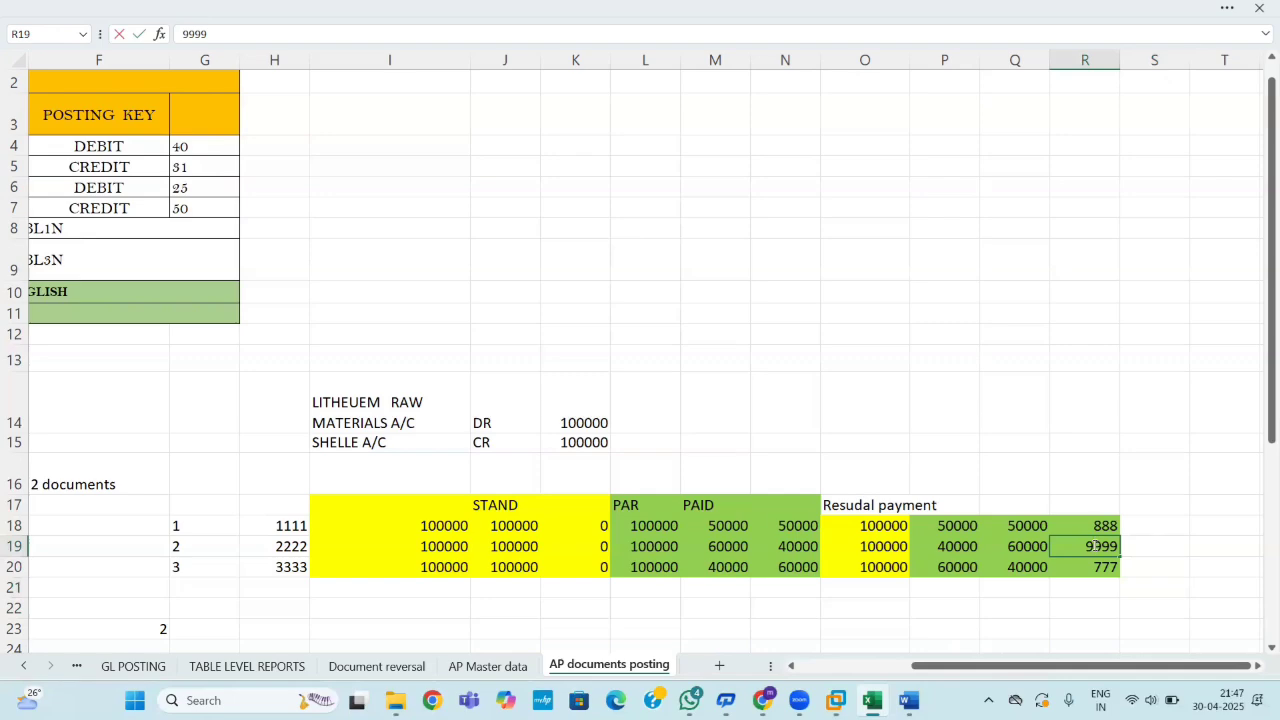
key(BackSpace)
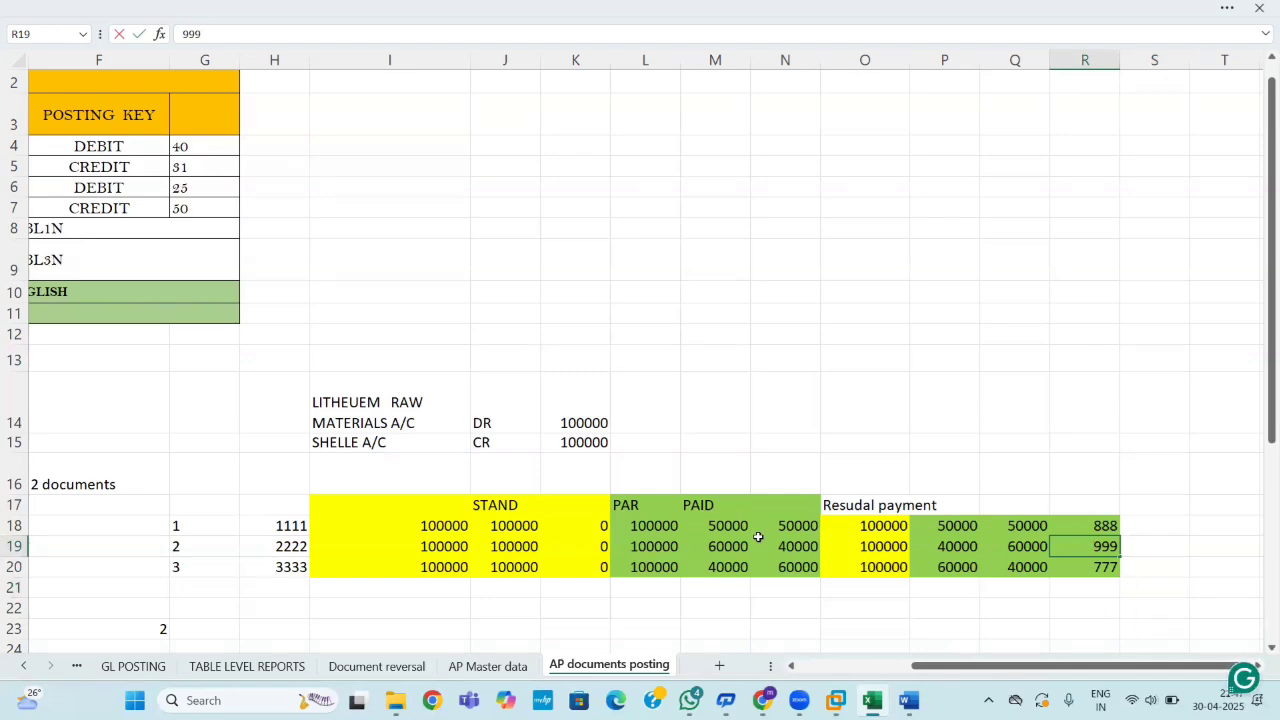
click(1005, 438)
Merge and centre the Resudal payment header across O17:R17.
drag(845, 505, 1086, 509)
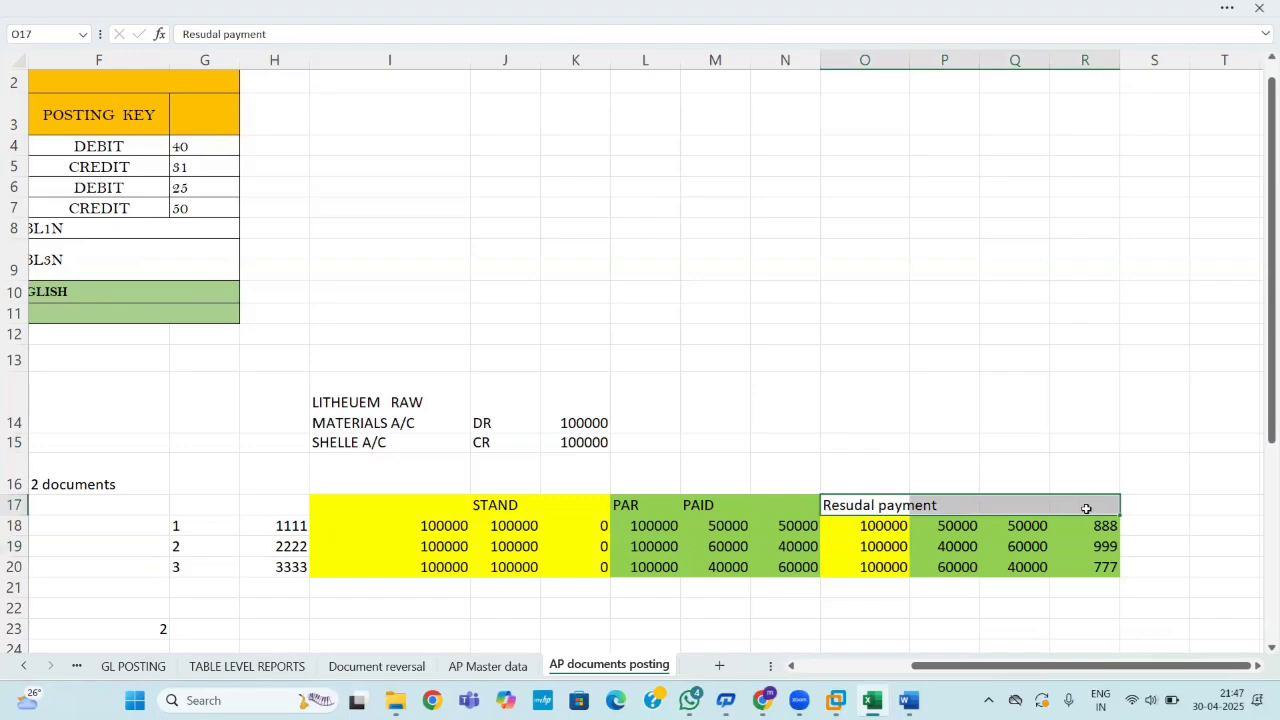
click(429, 6)
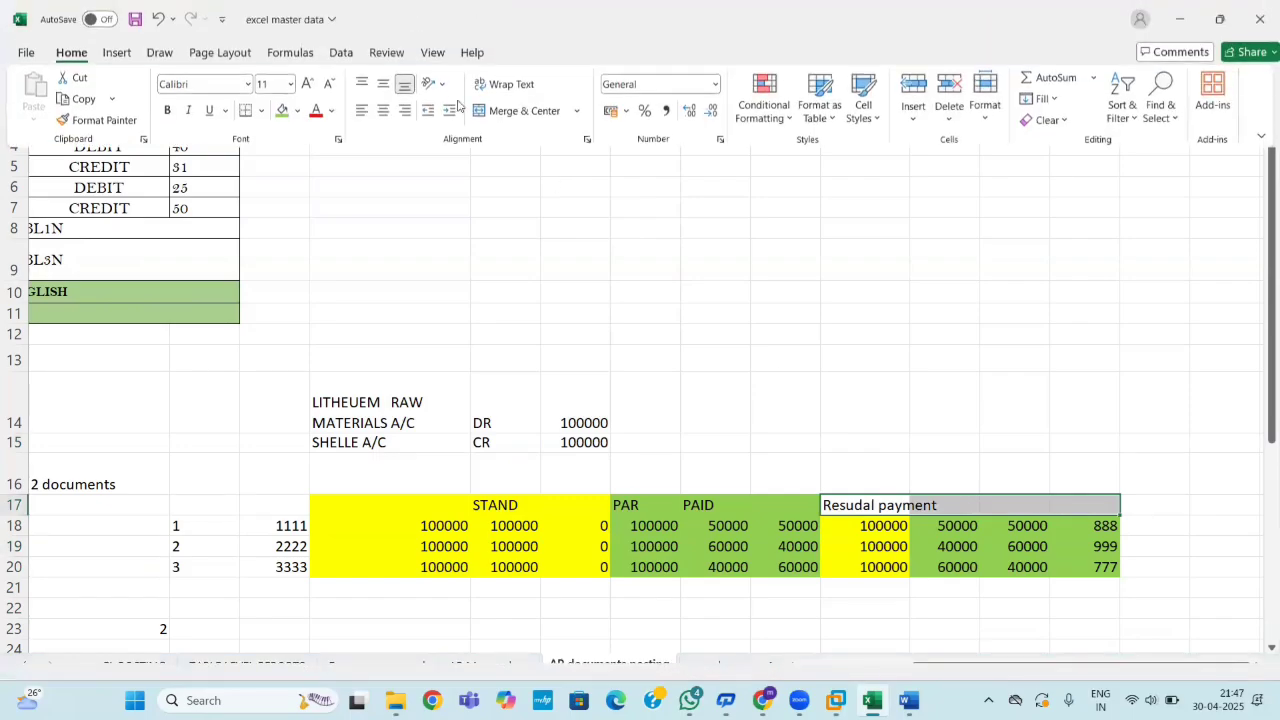
click(517, 111)
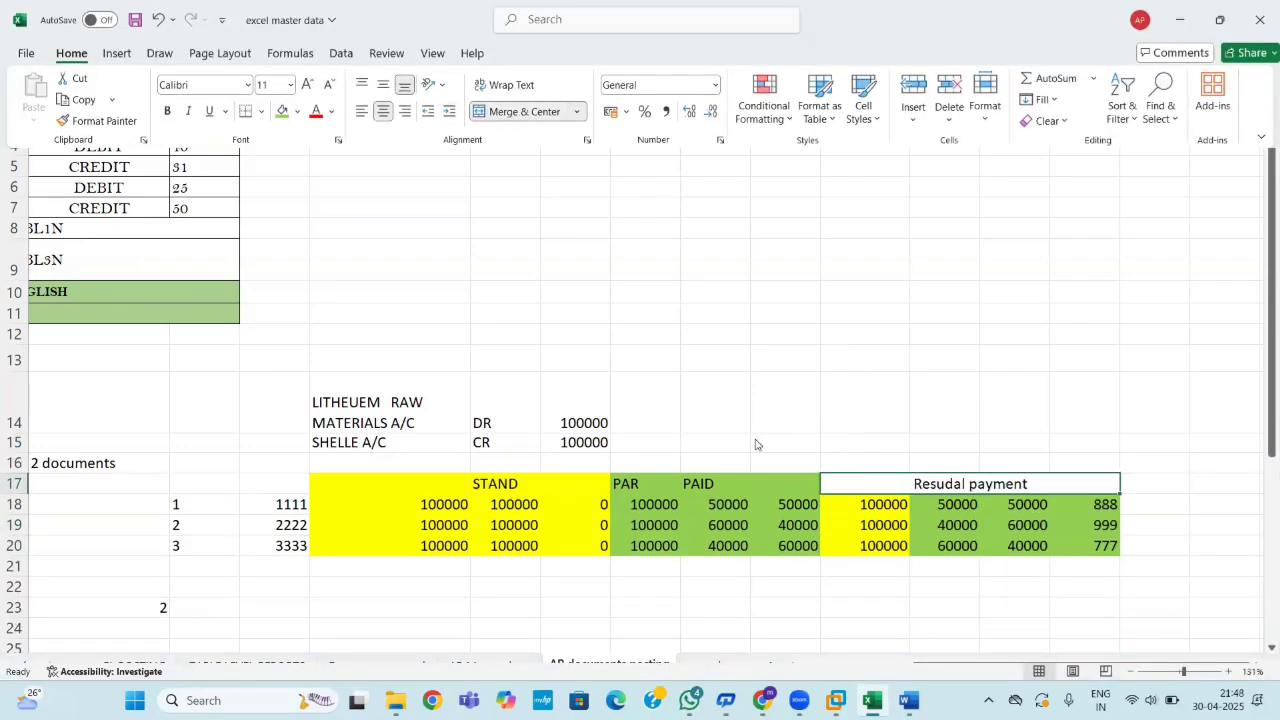
Delete the PAID label in M17 and merge and centre PAR across L17:N17.
click(706, 483)
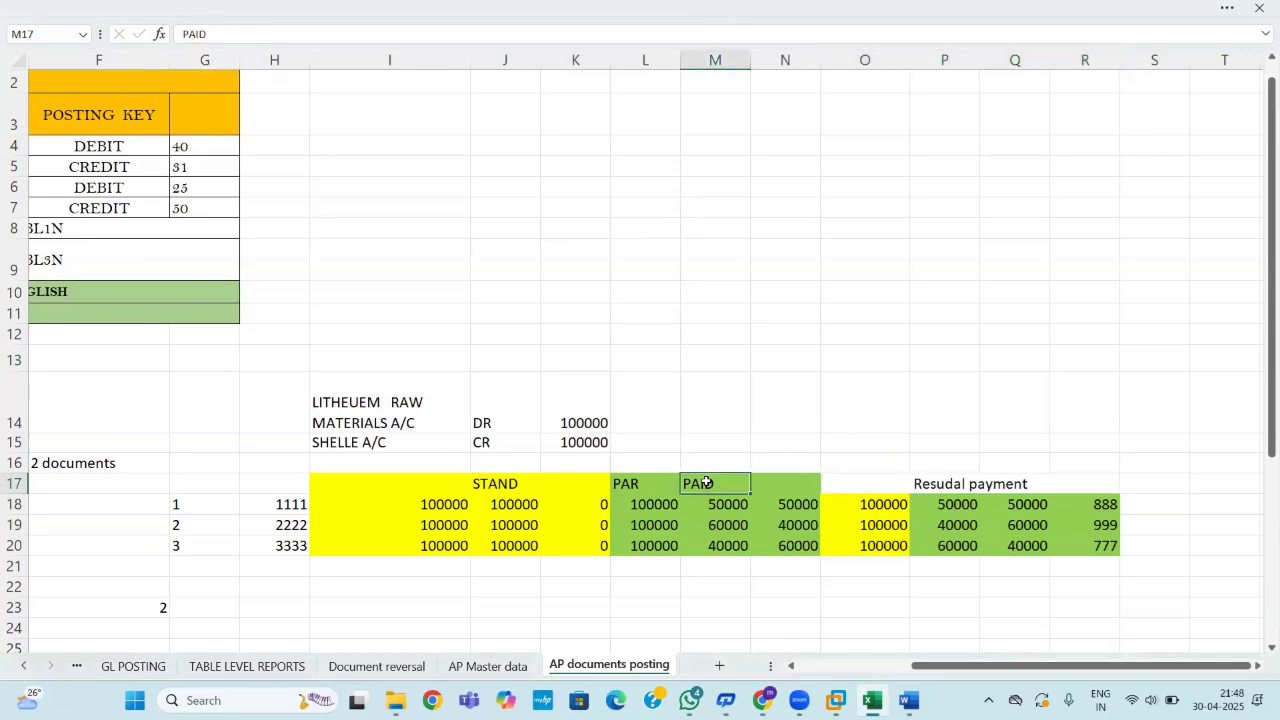
key(Delete)
click(628, 483)
drag(628, 483, 788, 484)
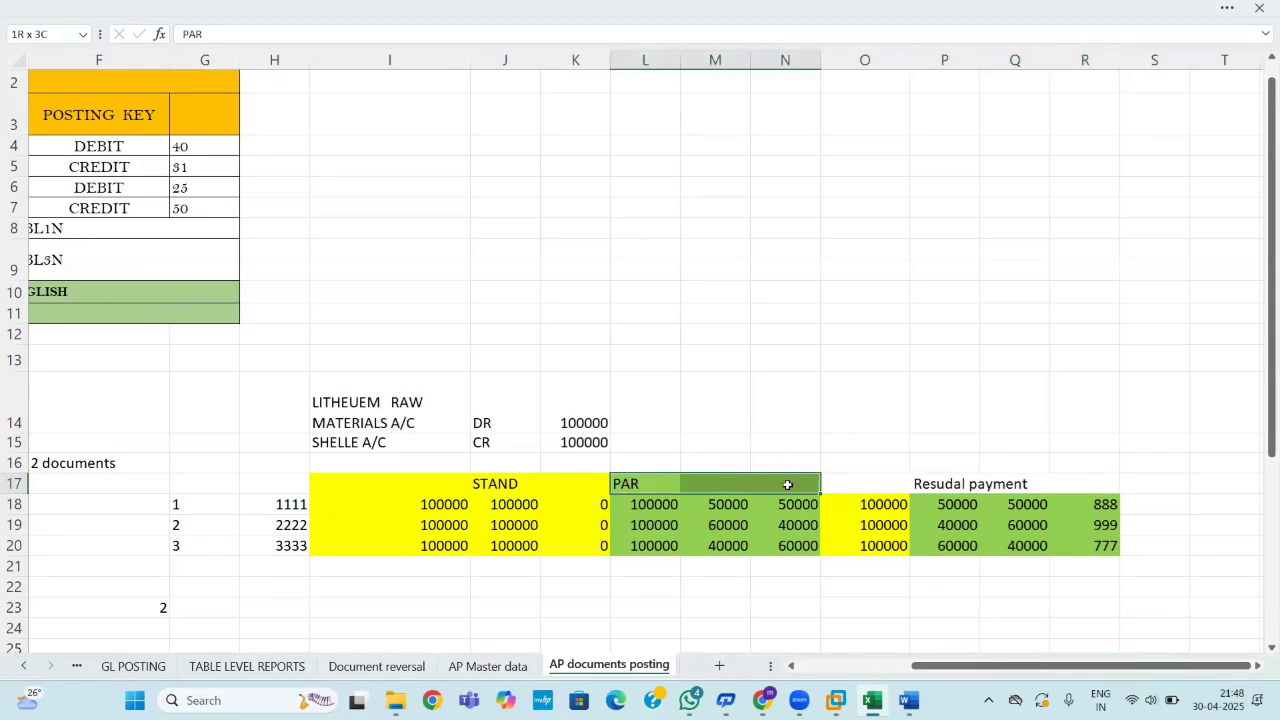
click(450, 8)
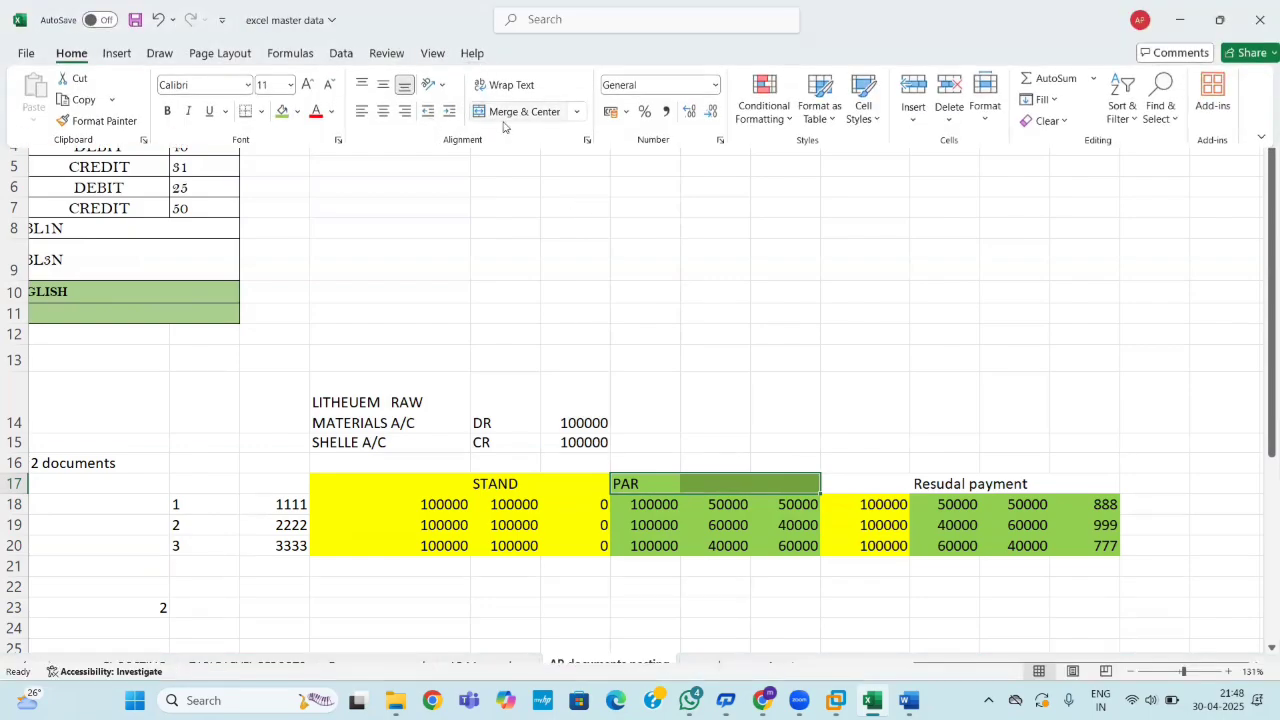
click(504, 121)
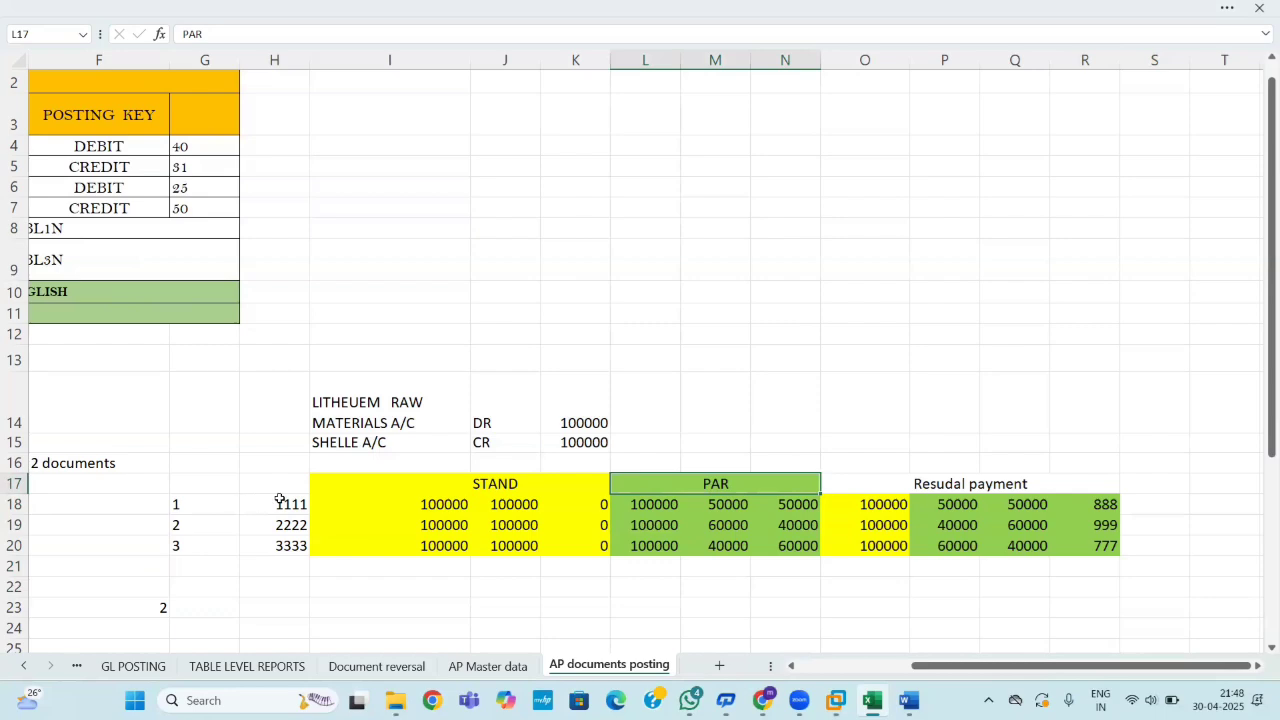
click(202, 481)
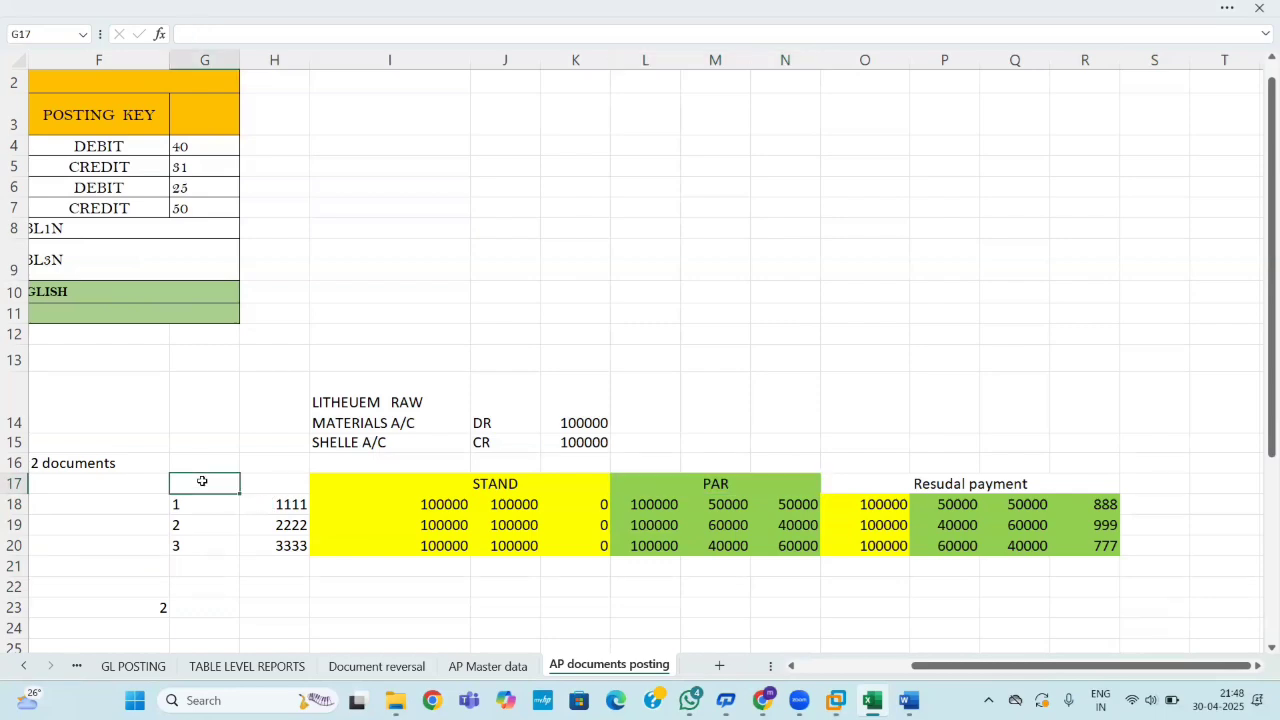
Enter 's. no' in G17 and 'documn' in H17, fixing the stray trailing letter.
text(s. no)
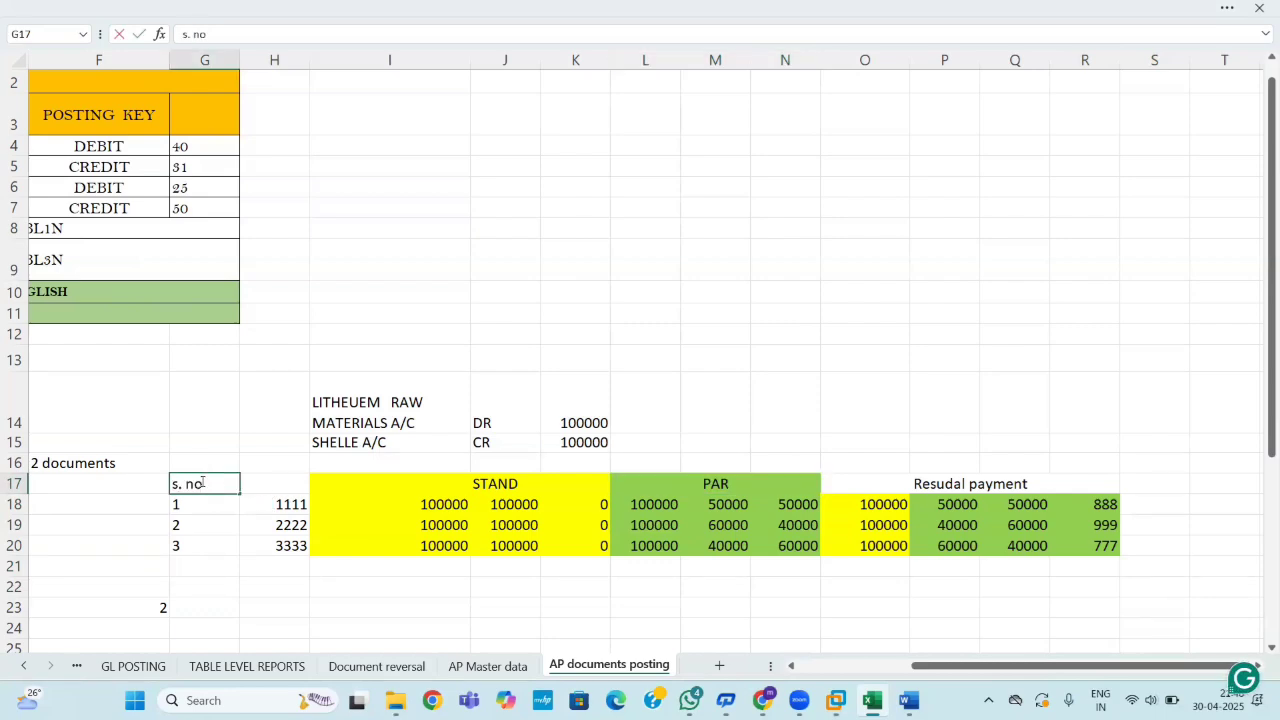
click(259, 487)
text(documny)
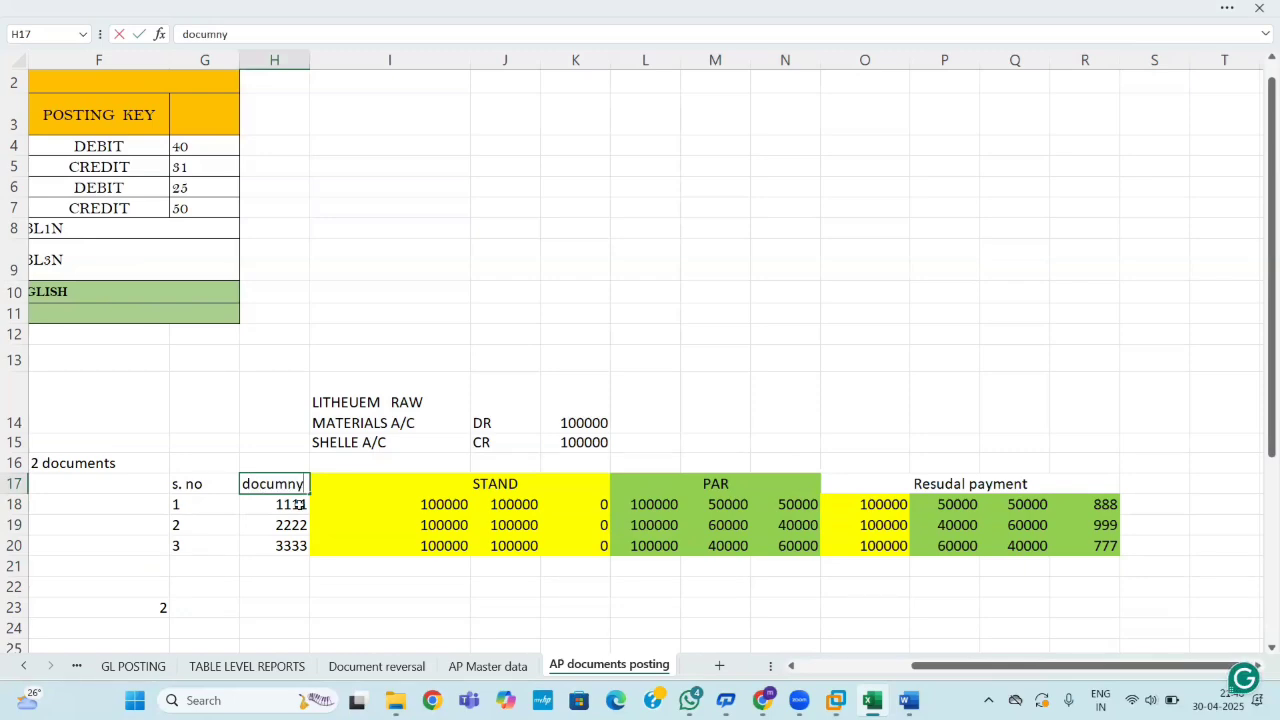
key(BackSpace)
click(427, 593)
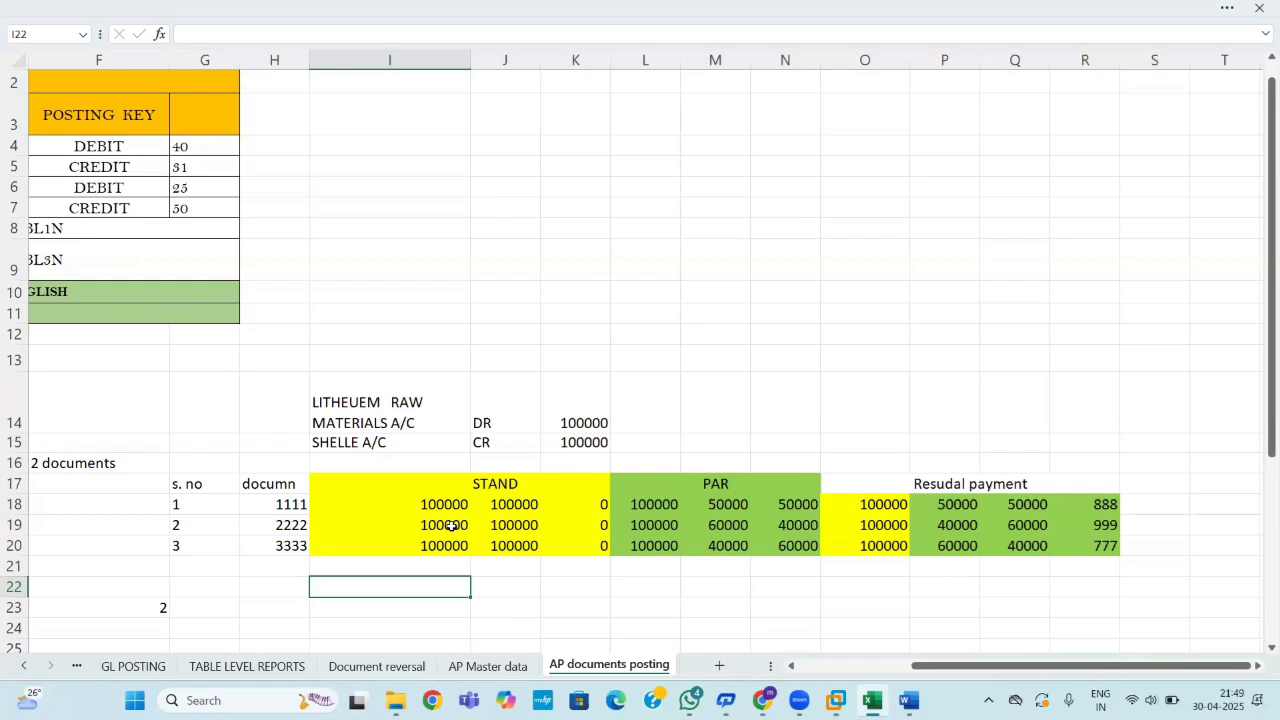
click(612, 597)
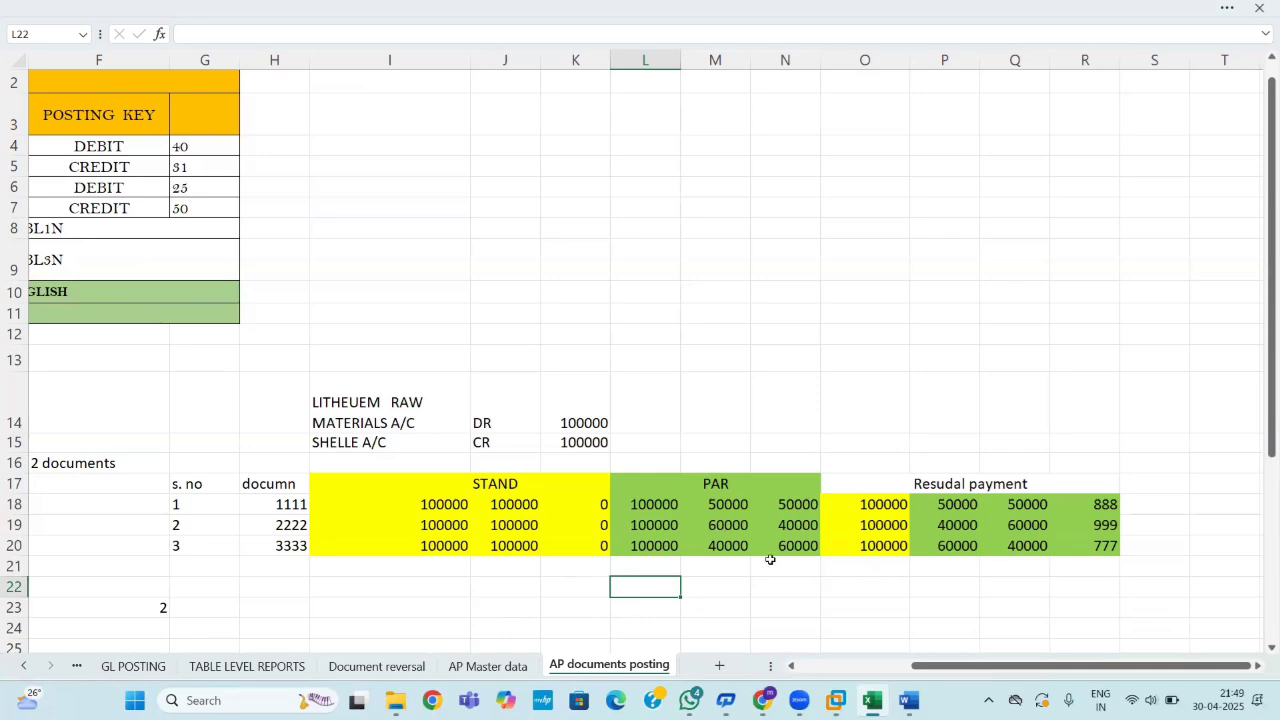
Apply All Borders to the invoice table G17:R20.
drag(185, 482, 872, 552)
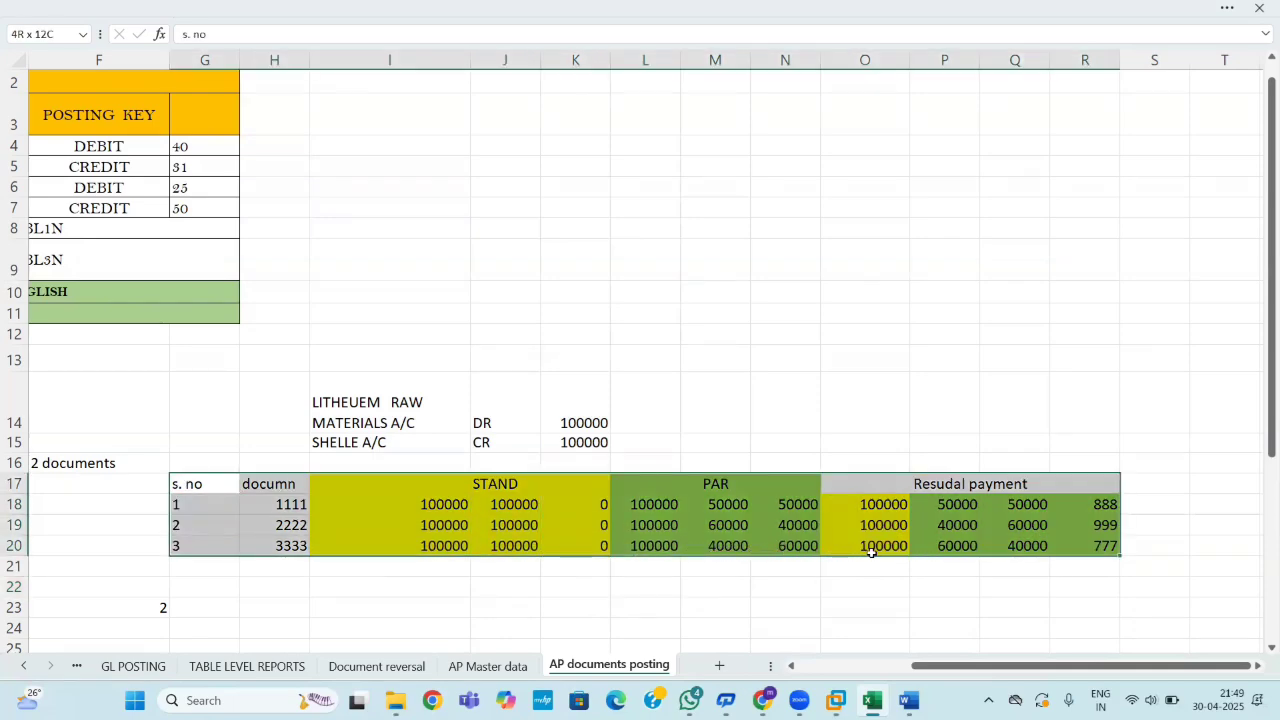
click(330, 7)
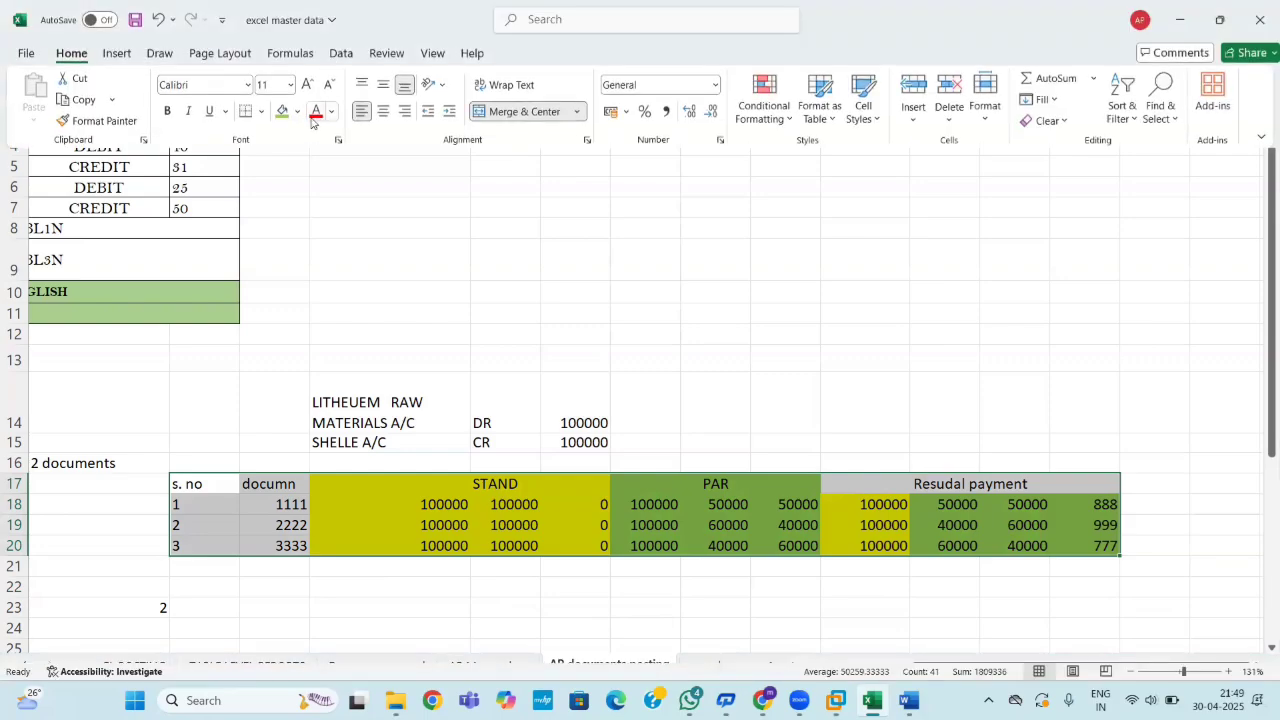
click(260, 111)
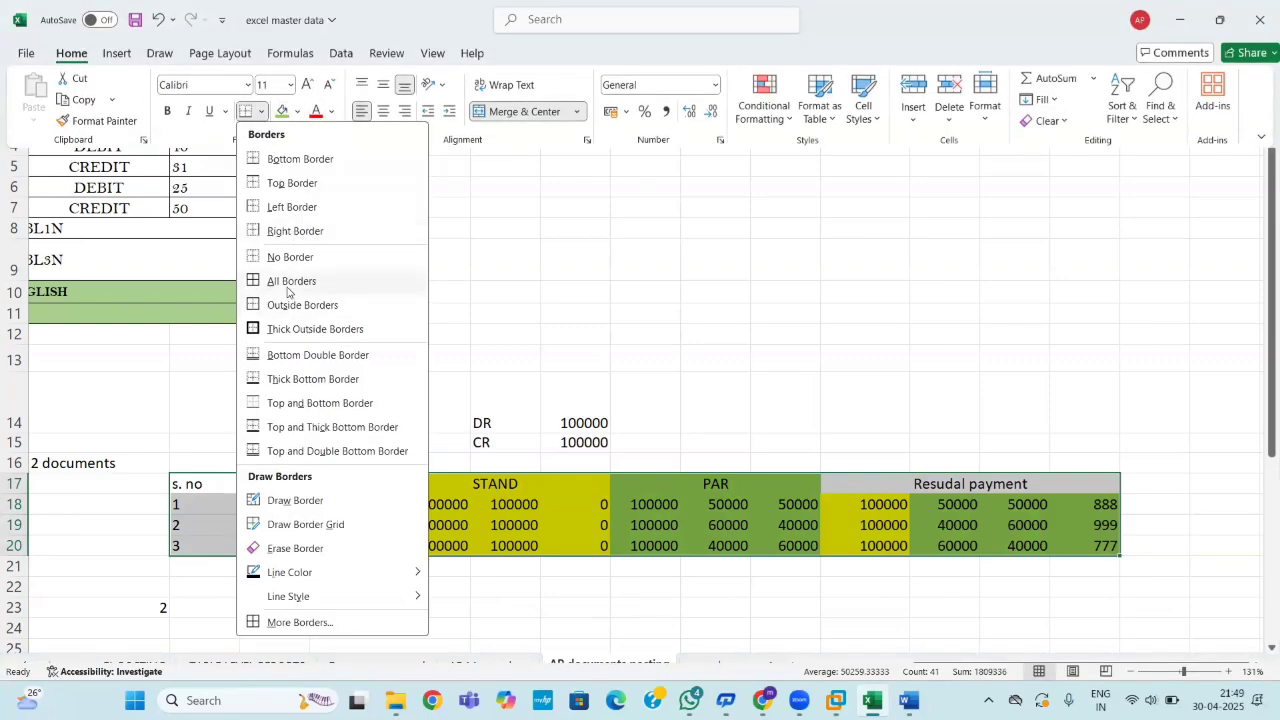
click(287, 288)
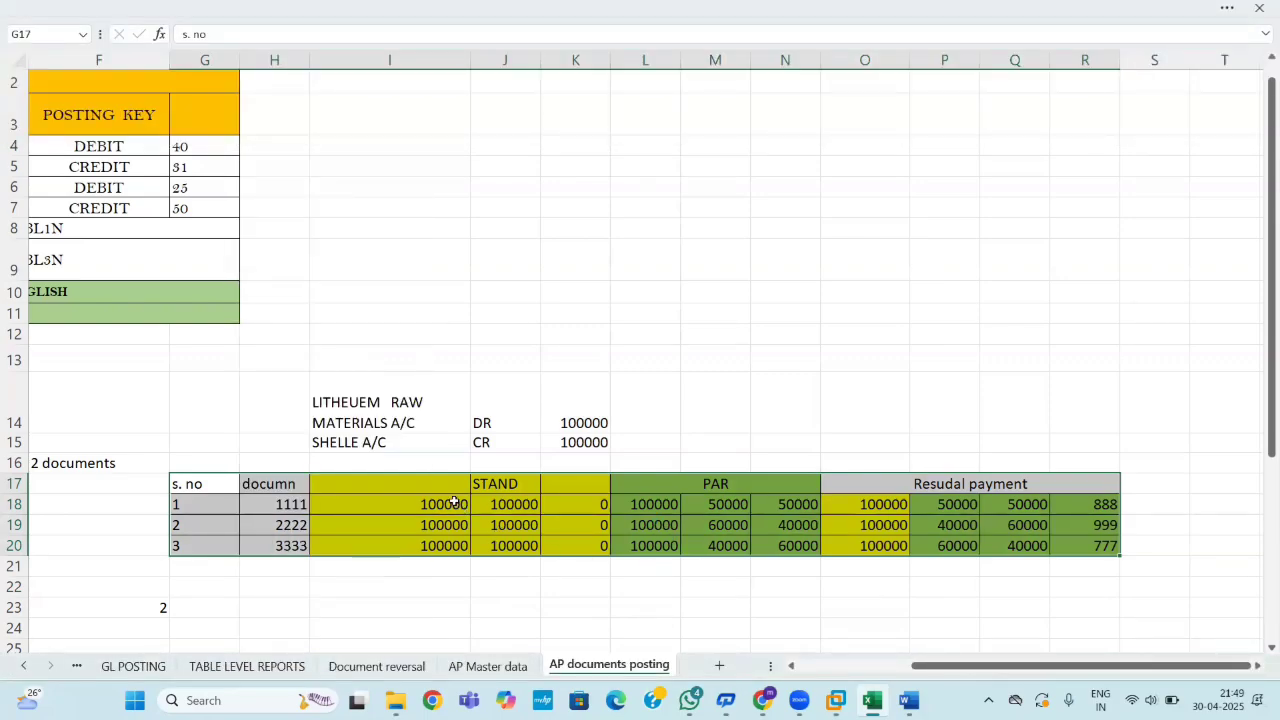
drag(305, 395, 500, 420)
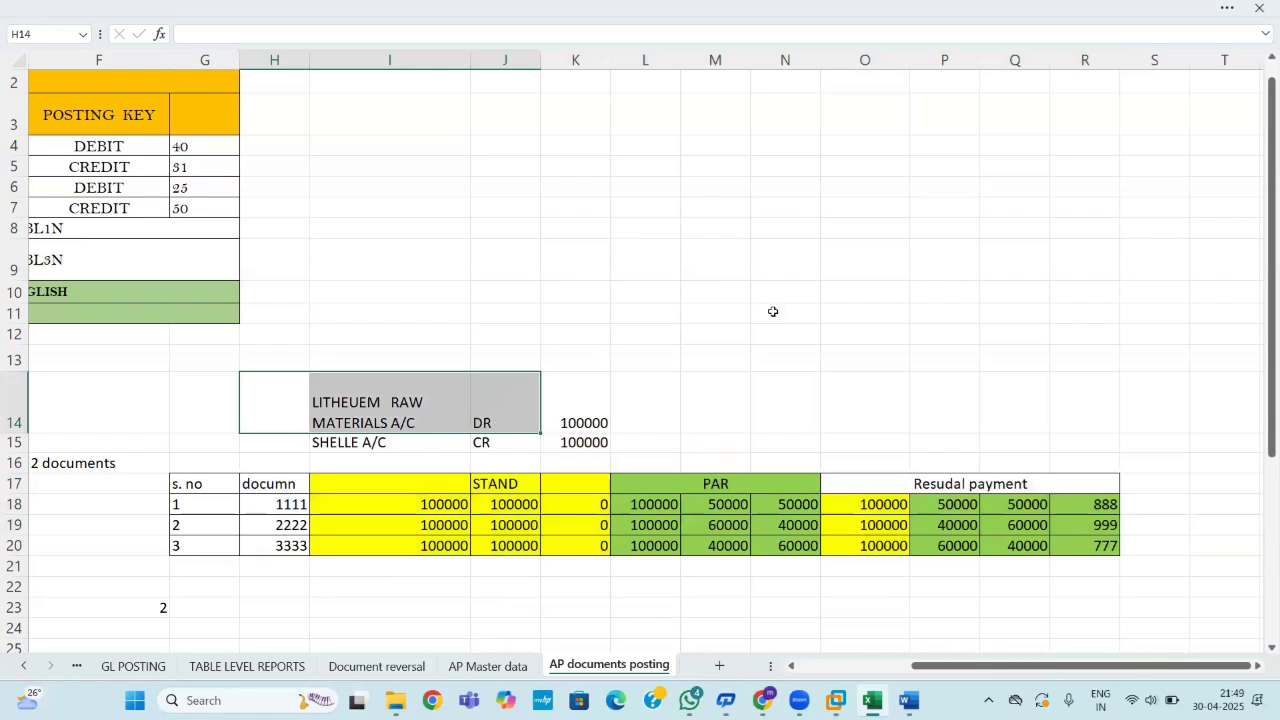
click(773, 312)
click(945, 645)
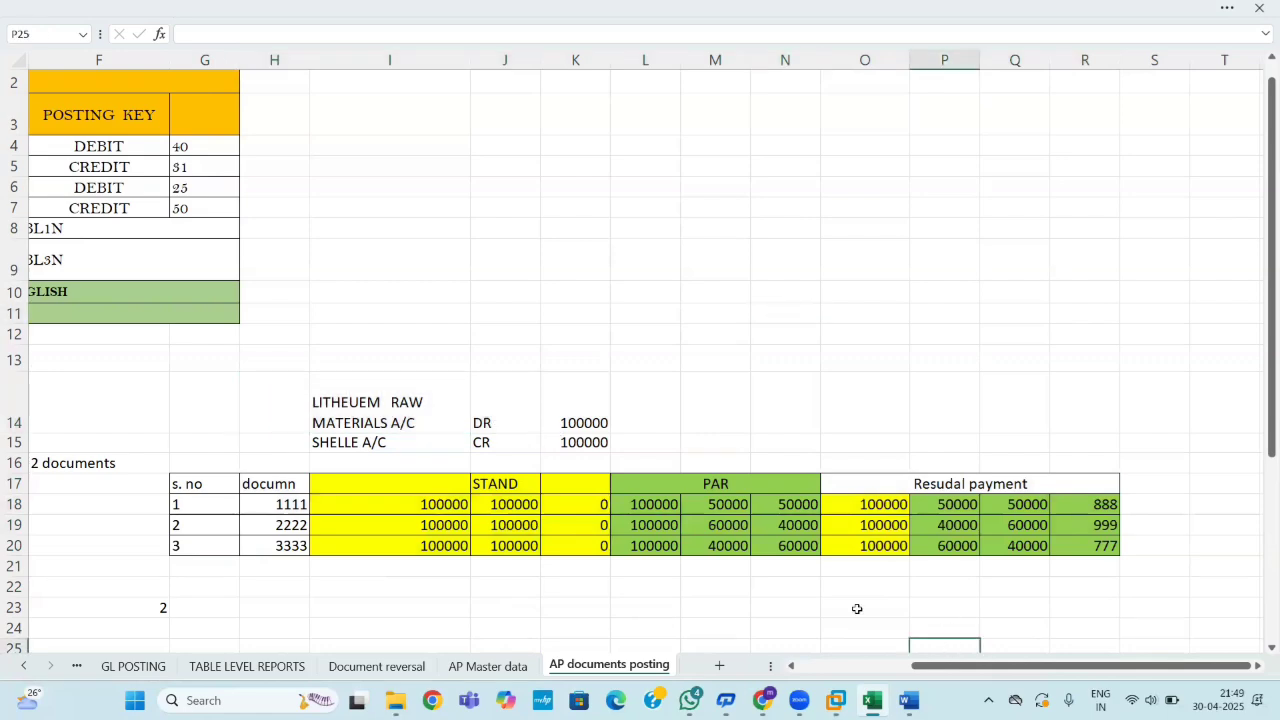
Capitalise the H17 heading from documn to Documn.
double_click(245, 484)
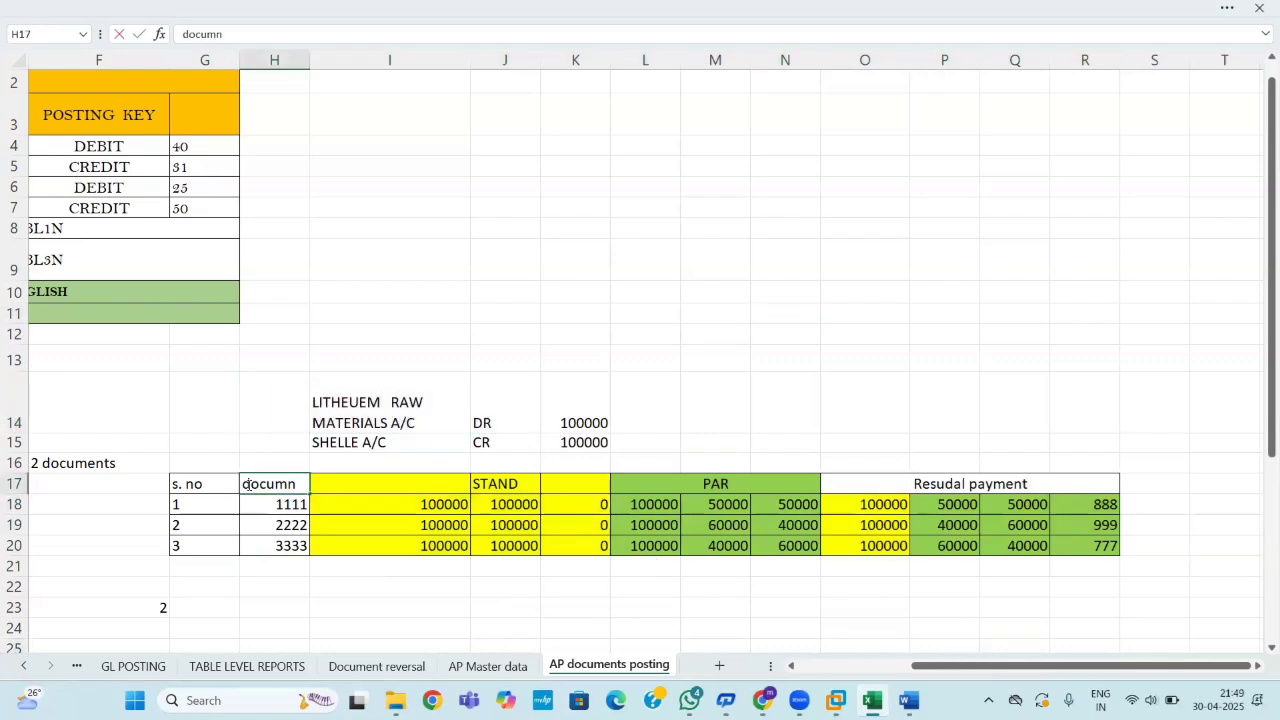
key(BackSpace)
text(D)
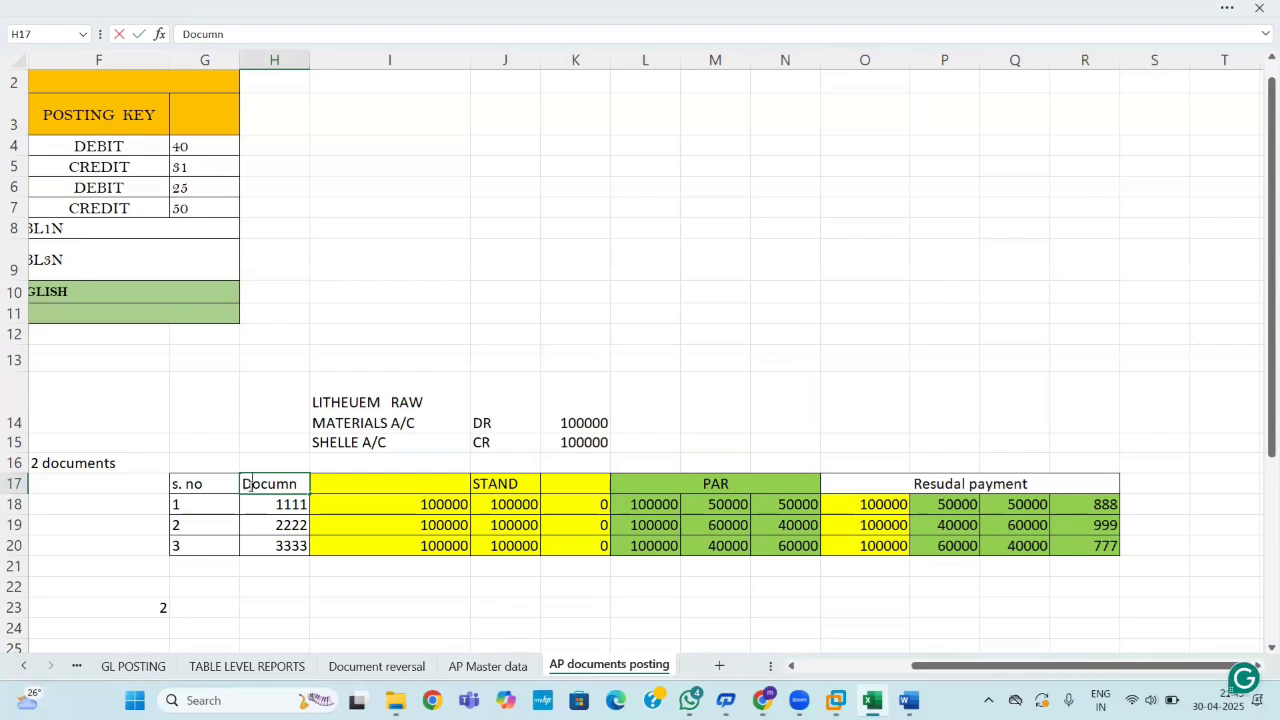
mouse_move(870, 700)
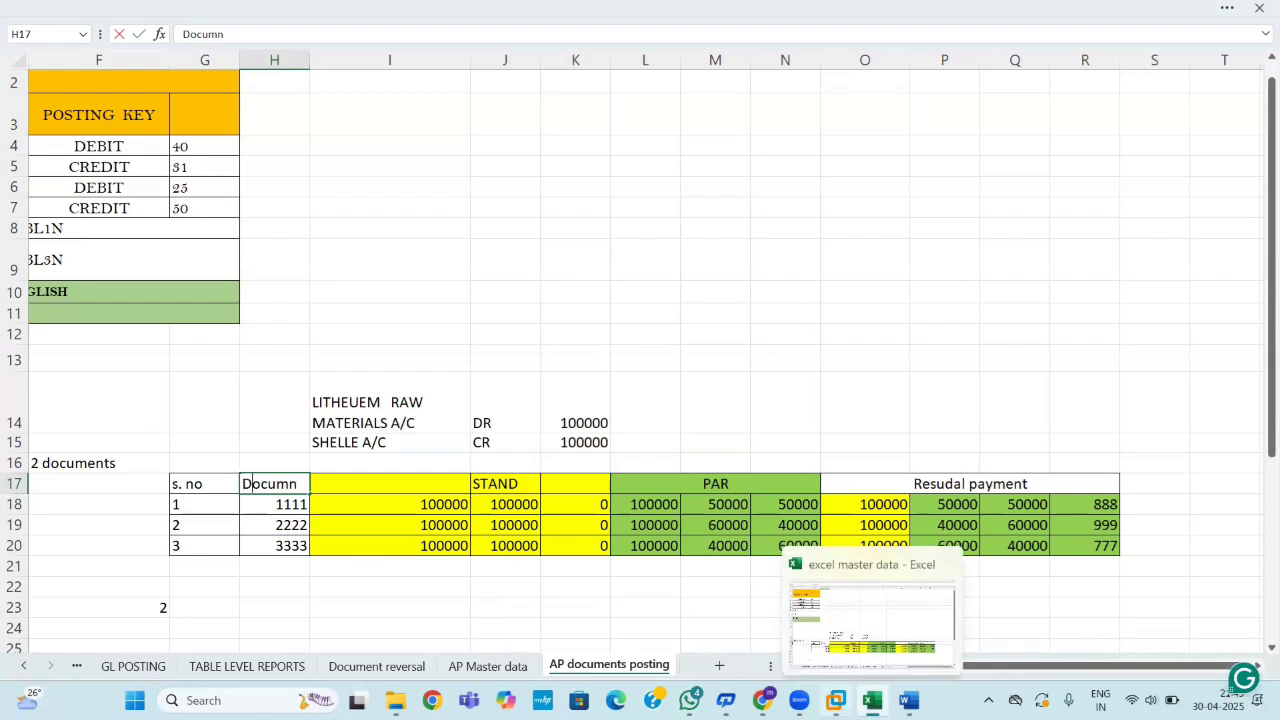
mouse_move(799, 700)
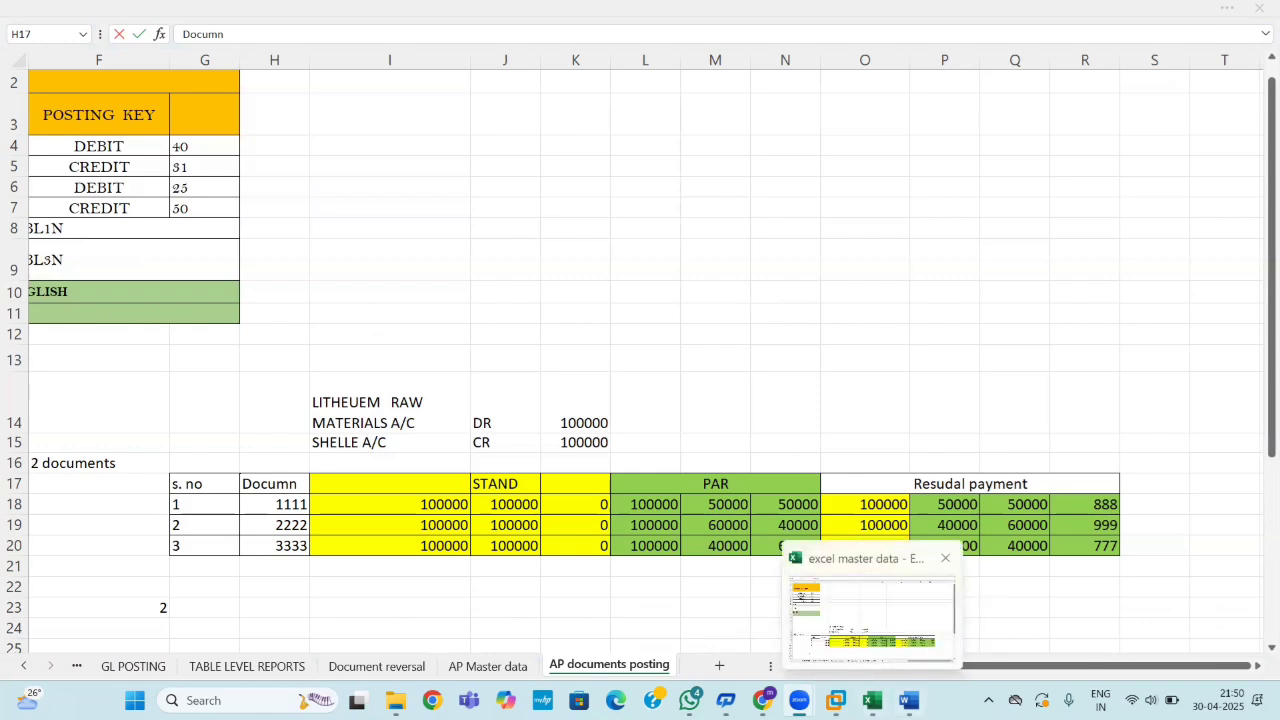
click(891, 630)
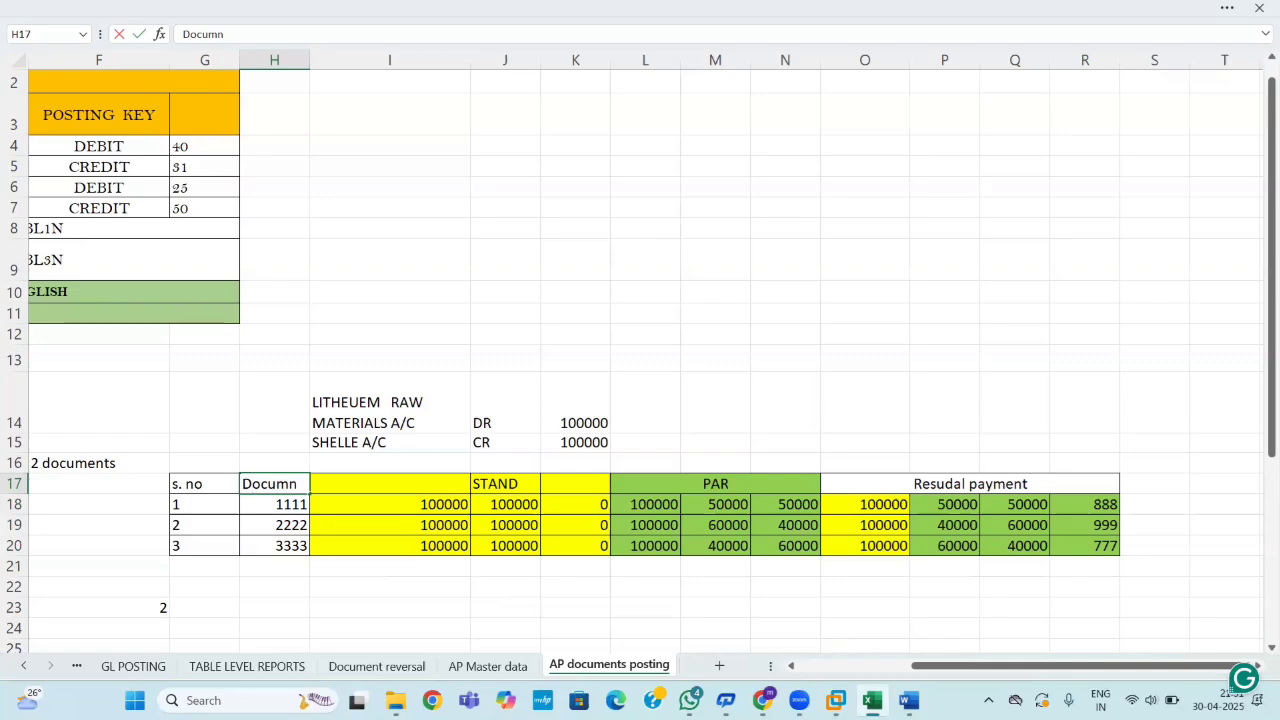
Start a new SAP session and run transaction FBL1N.
click(836, 700)
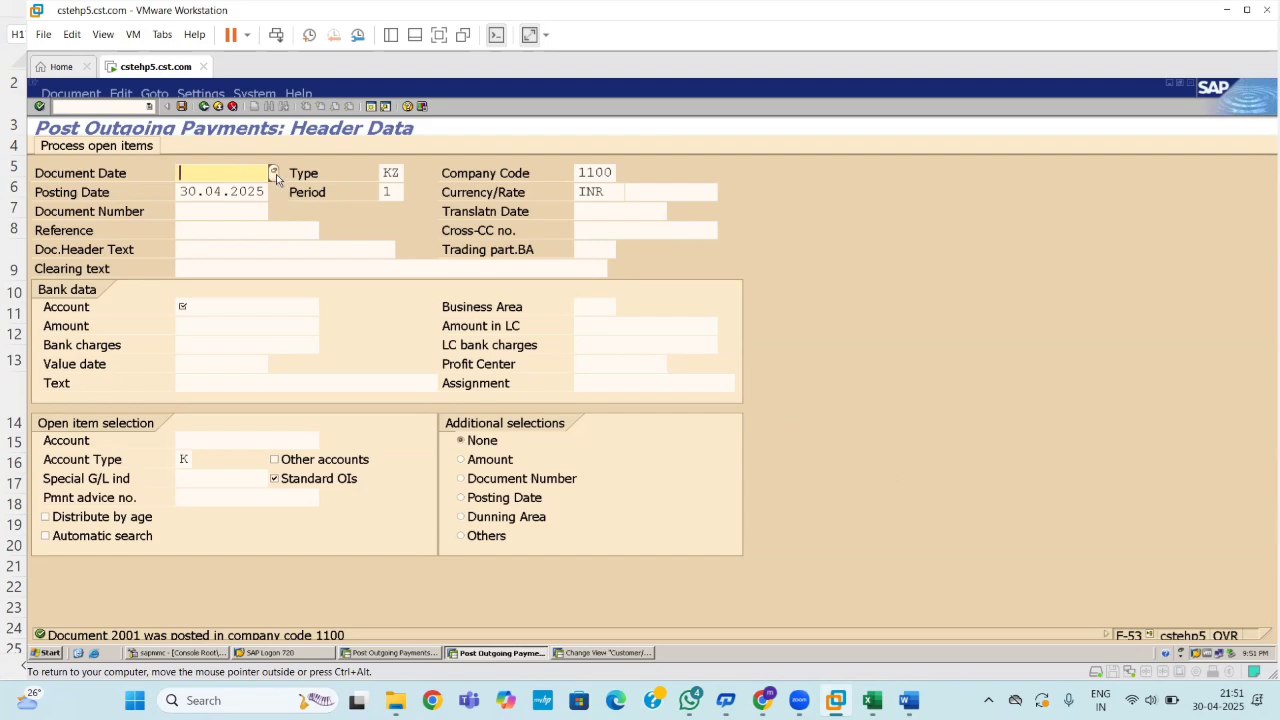
click(371, 106)
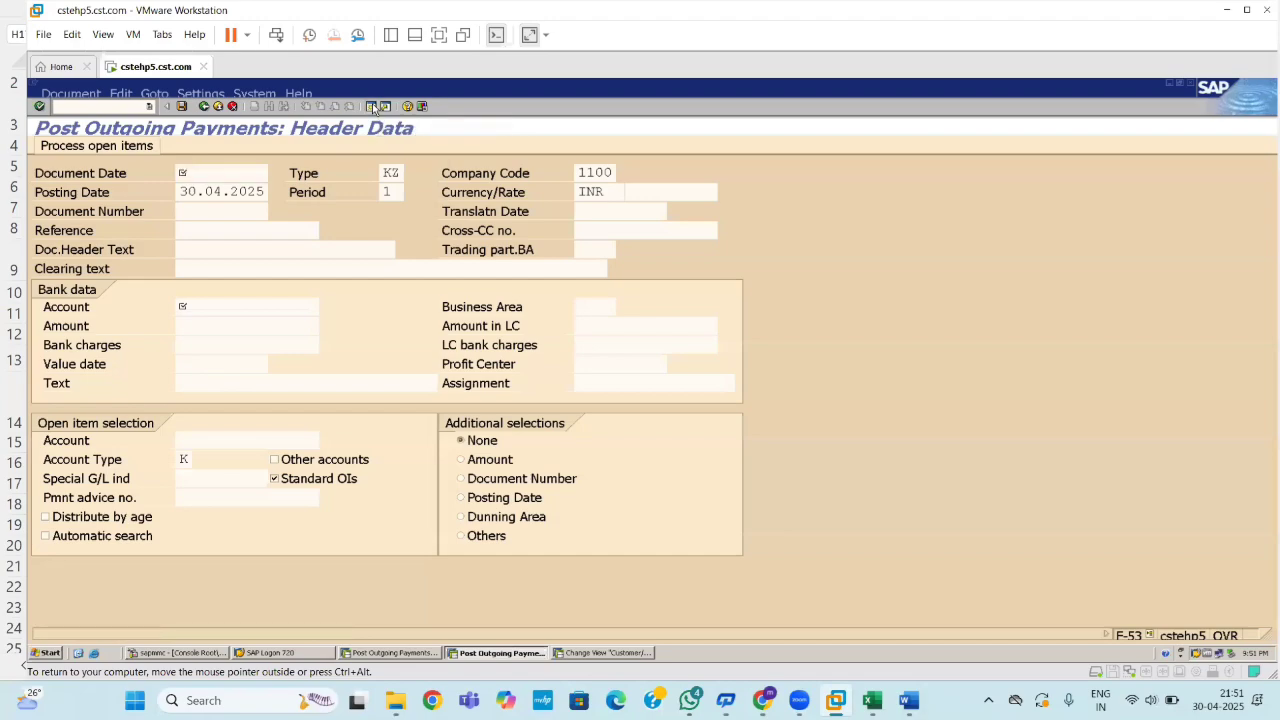
text(F)
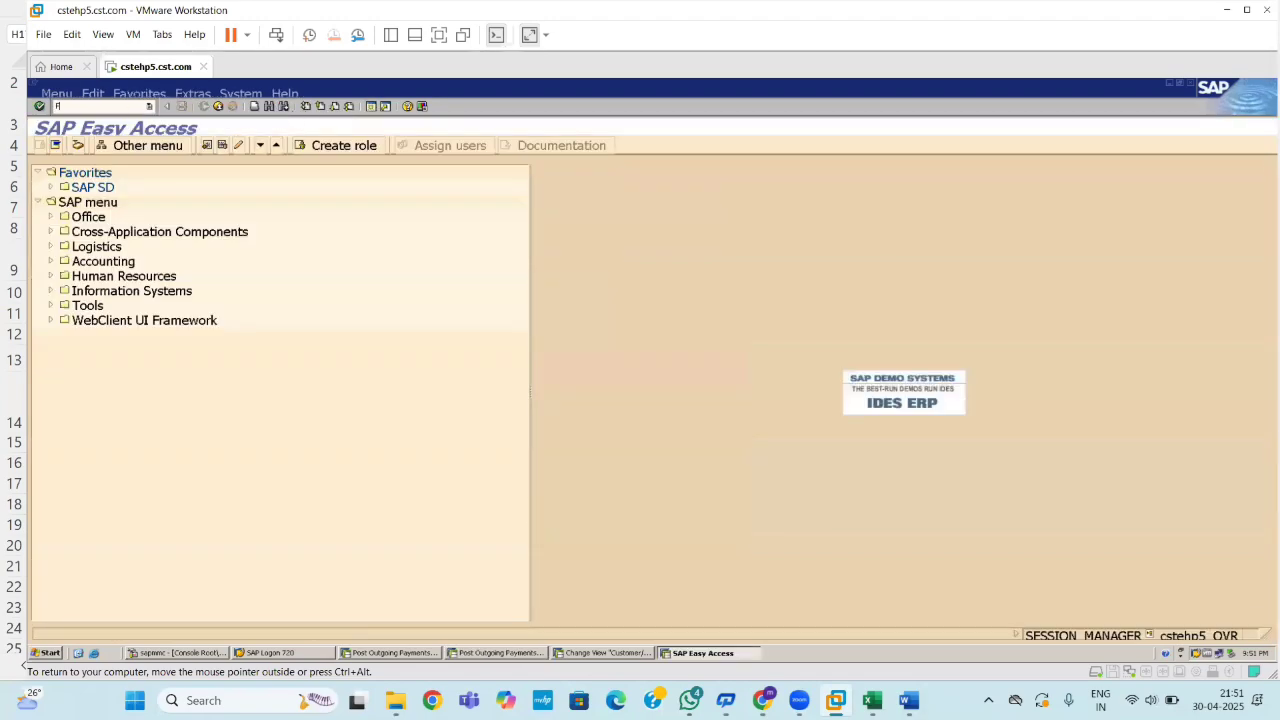
text(BL1N)
key(Return)
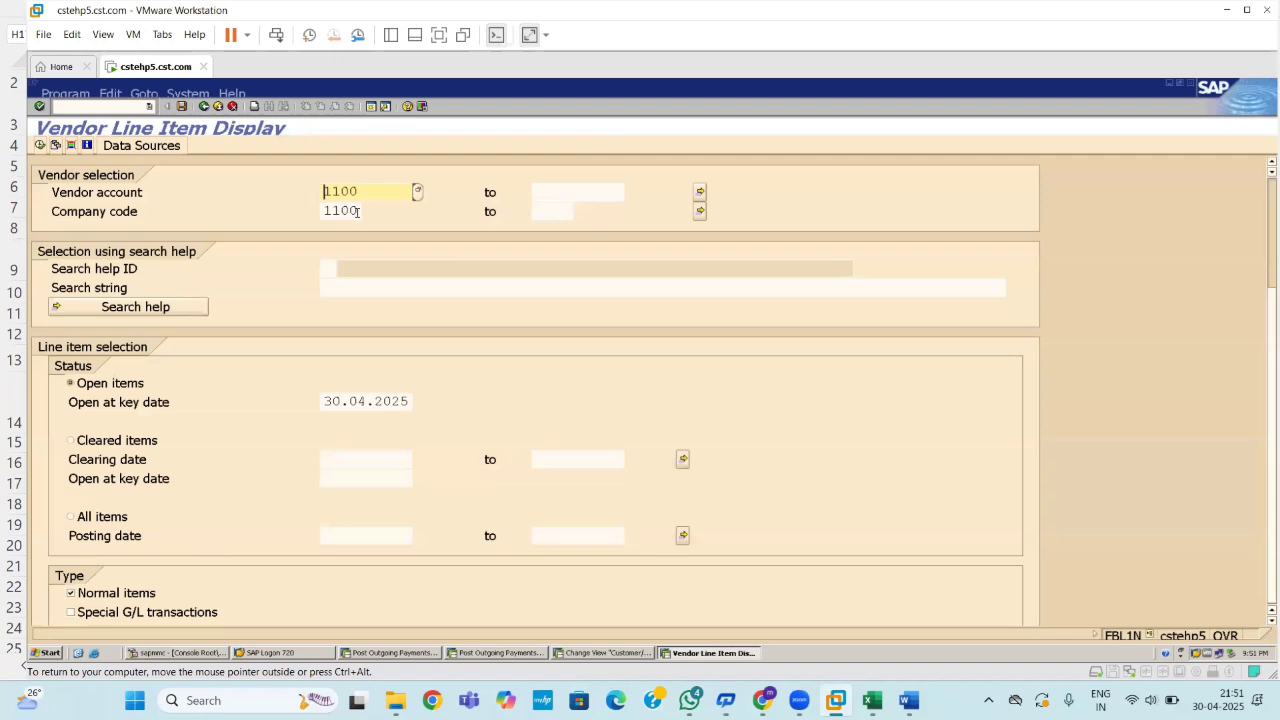
Clear the Vendor account field and execute the report to show documents 1001, 1002 and 2001.
click(374, 190)
key(BackSpace)
key(BackSpace)
key(BackSpace)
key(BackSpace)
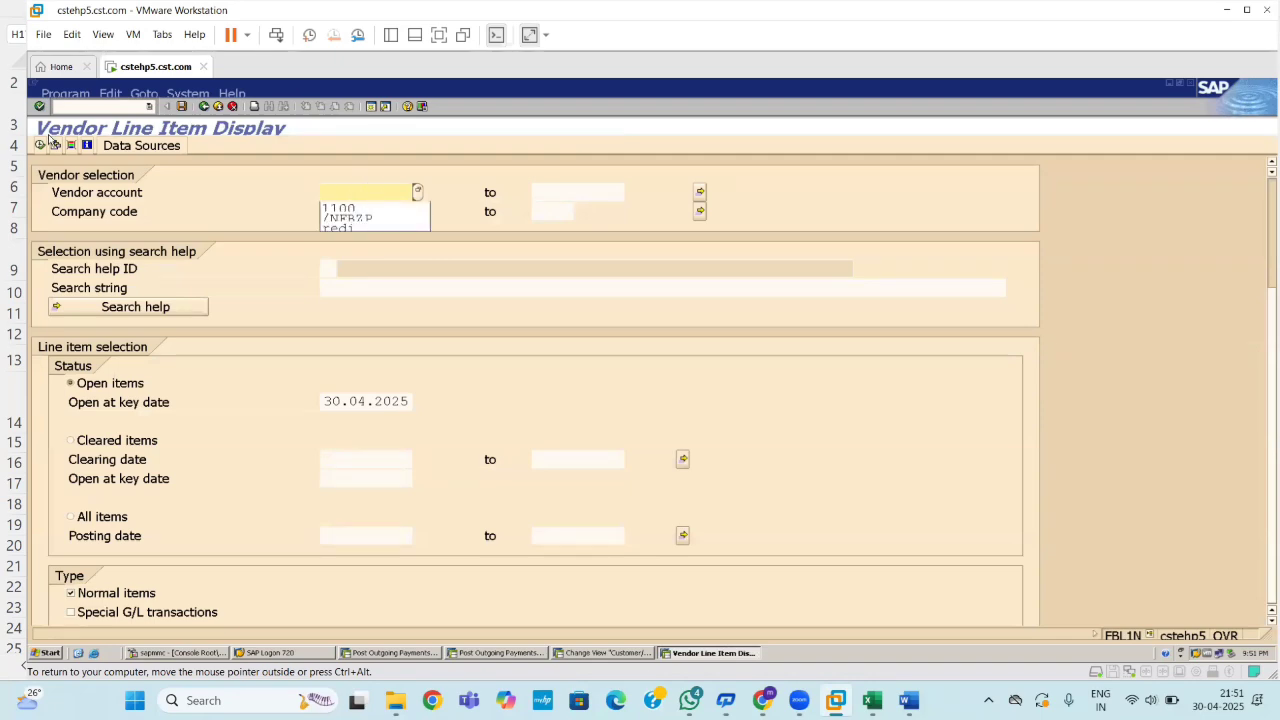
click(41, 145)
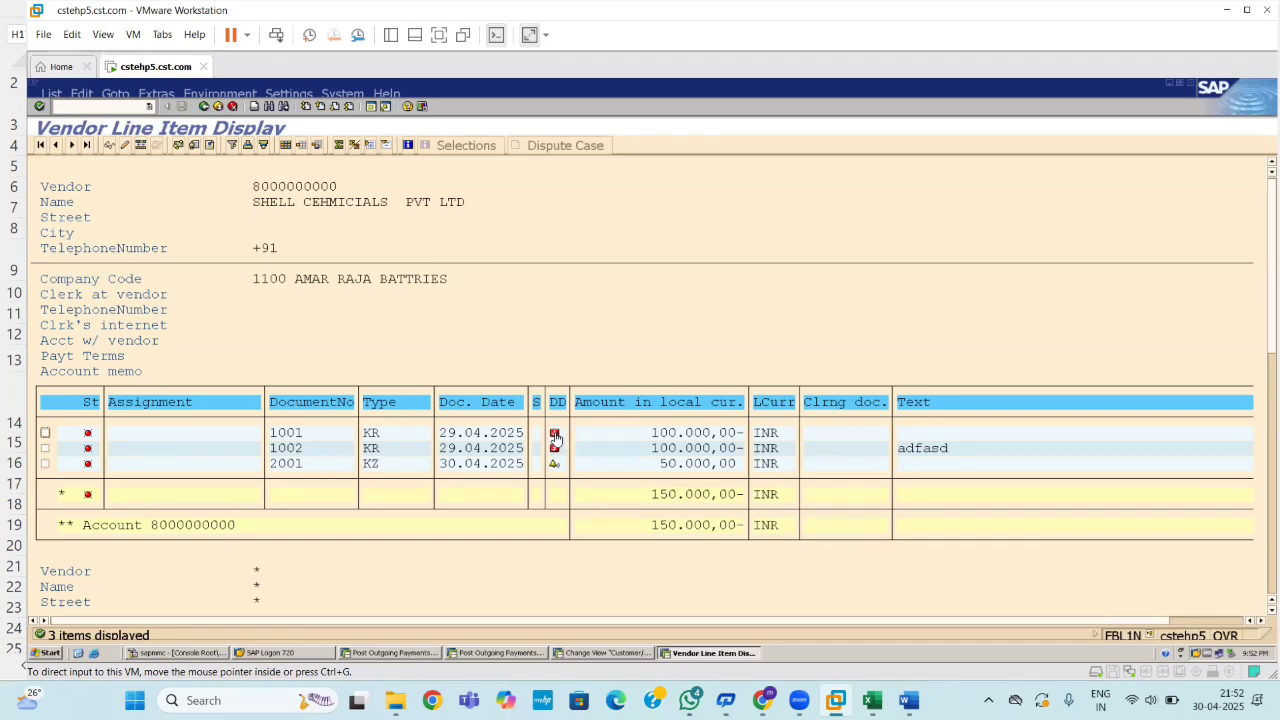
mouse_move(557, 437)
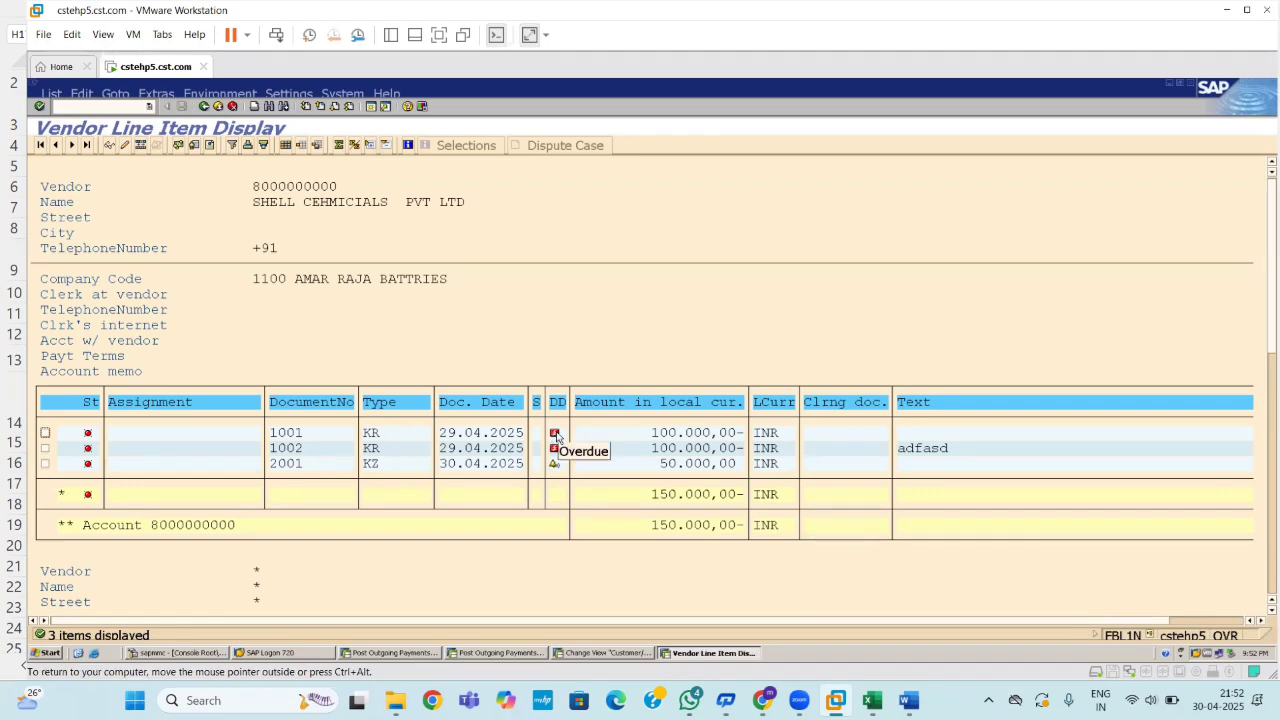